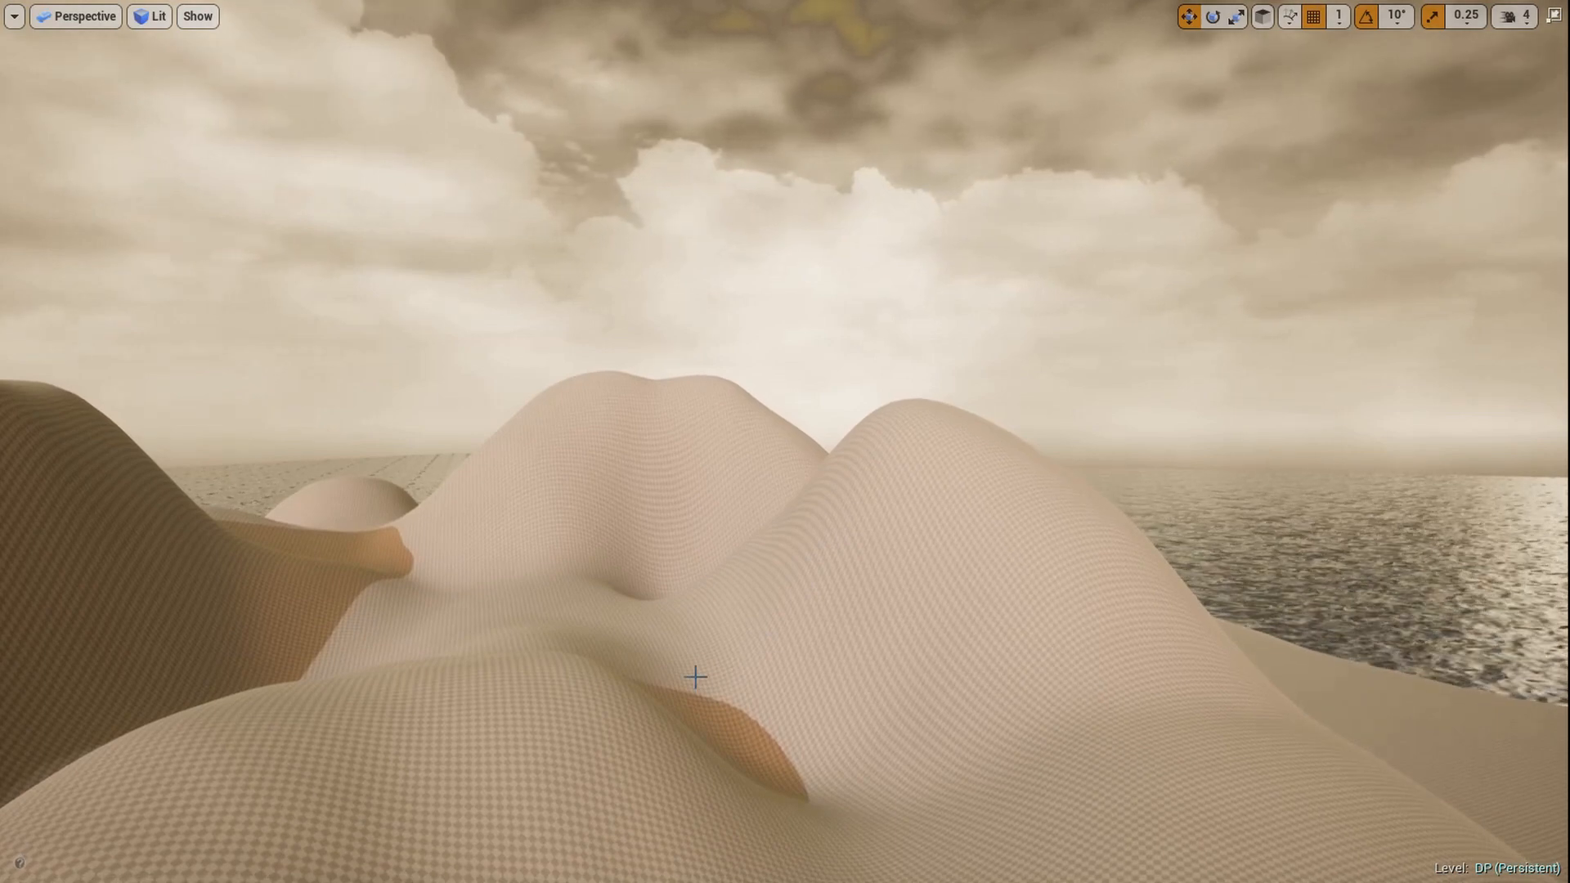
Exit the full-screen viewport and create a new material named Scape in the DP content folder
{"action": "right_click_drag", "start_coordinate": [695, 677], "coordinate": [458, 677]}
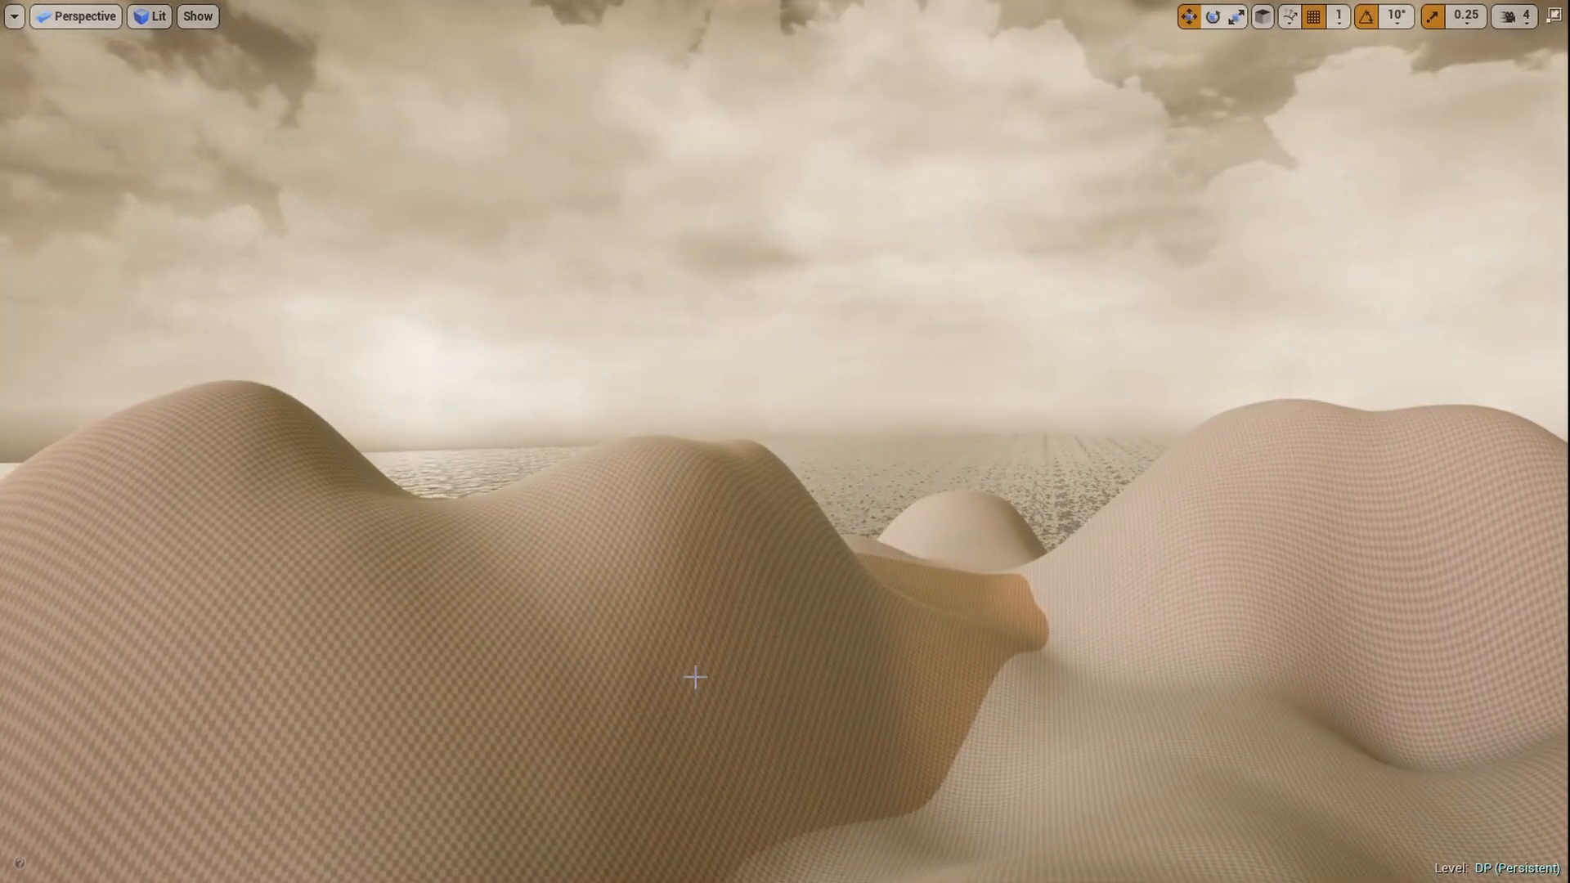
{"action": "key", "text": "F11"}
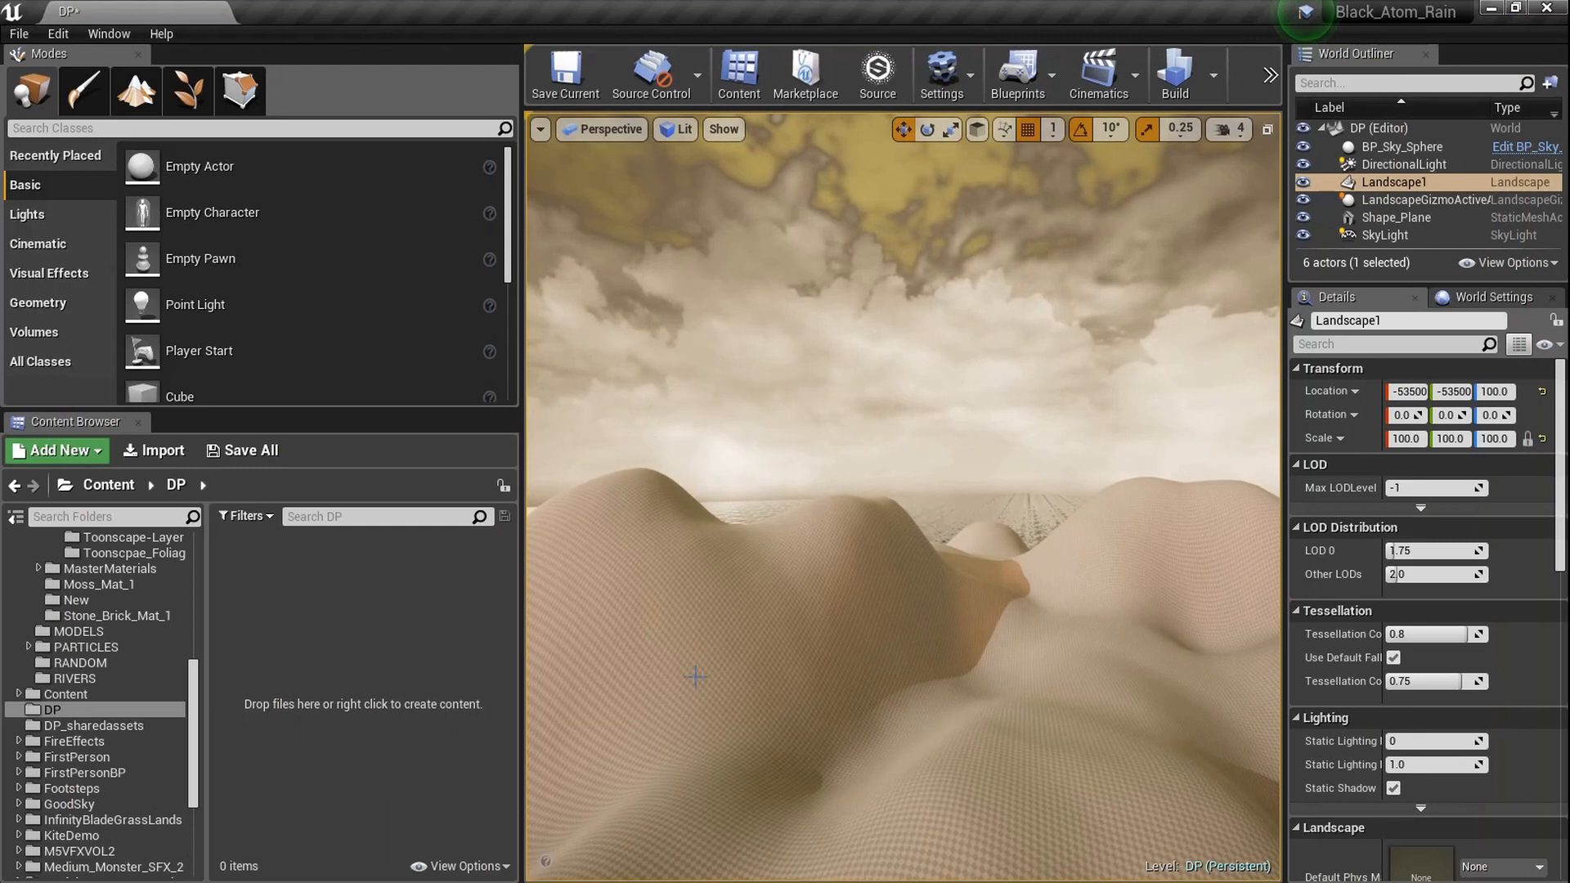
{"action": "right_click", "coordinate": [319, 608]}
{"action": "left_click", "coordinate": [401, 274]}
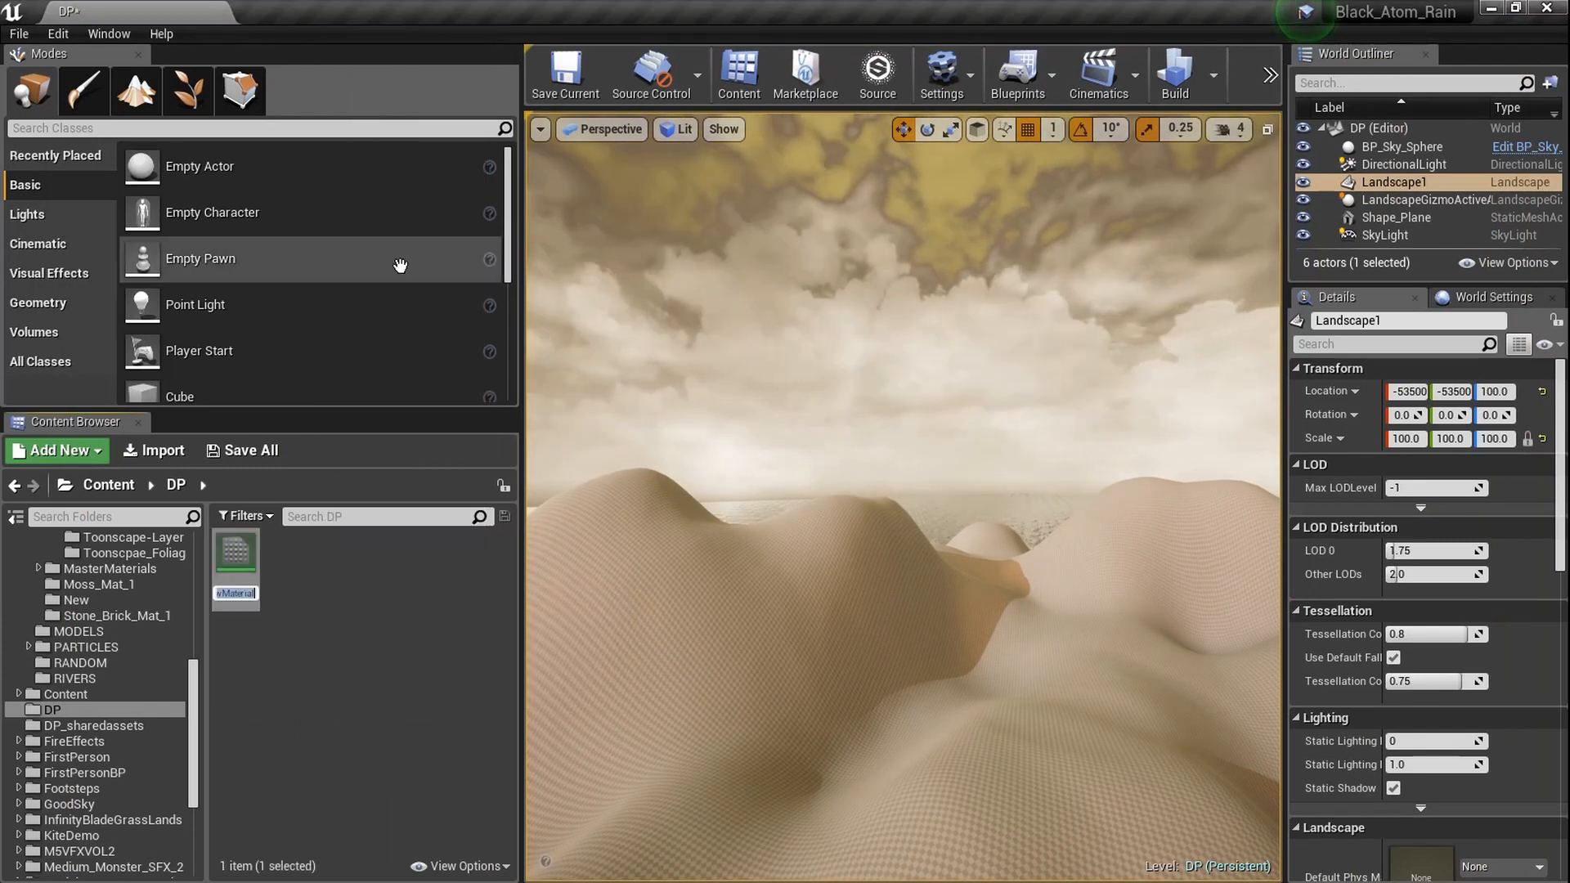
{"action": "type", "text": "Scape"}
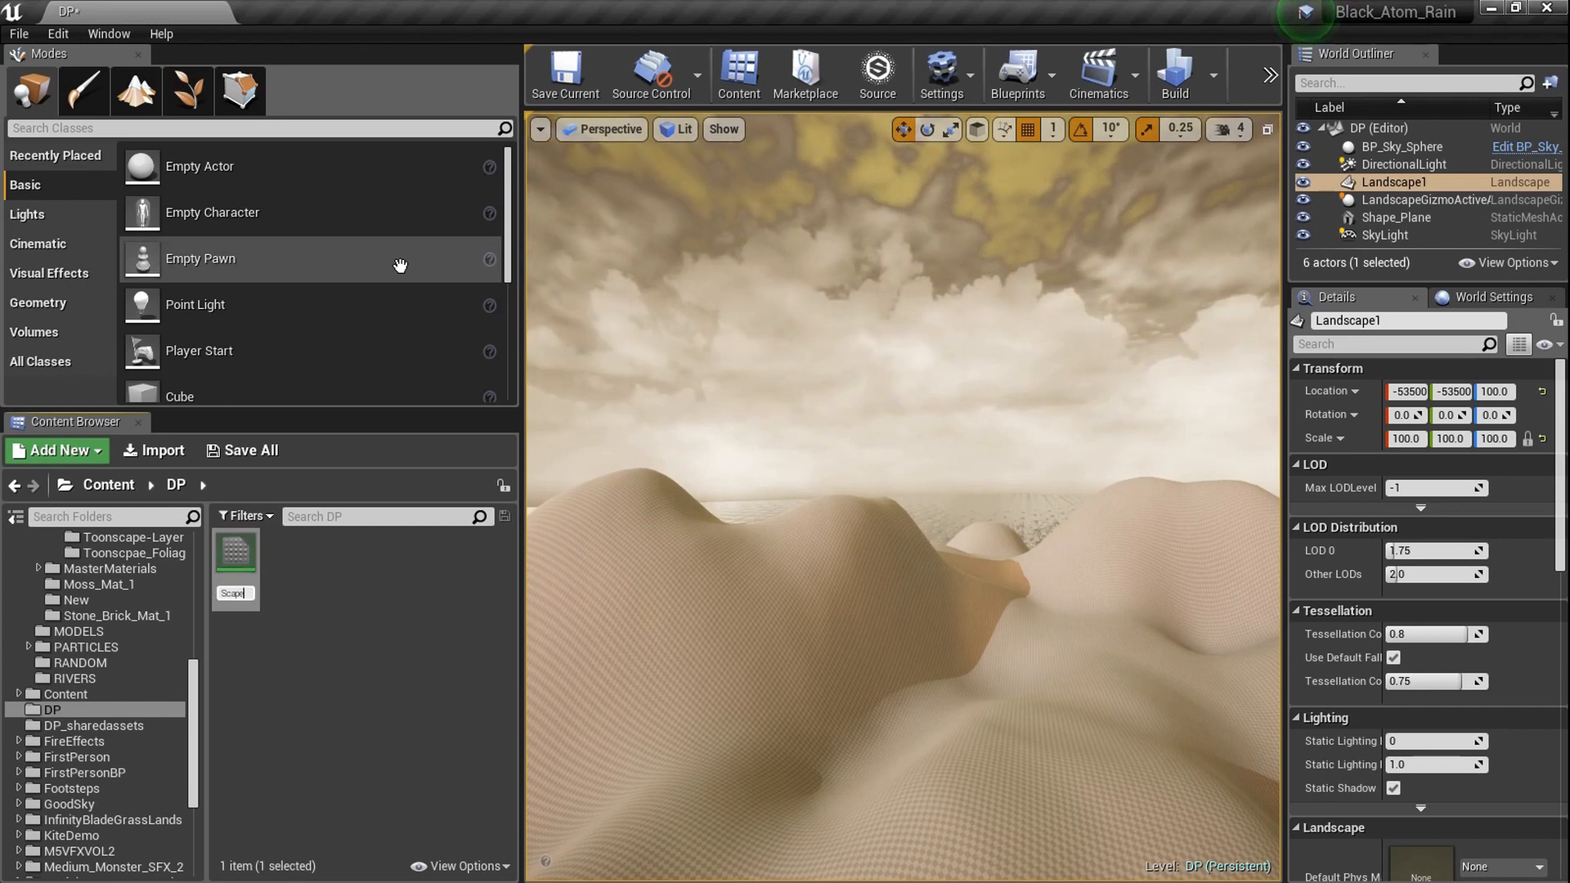
{"action": "key", "text": "Return"}
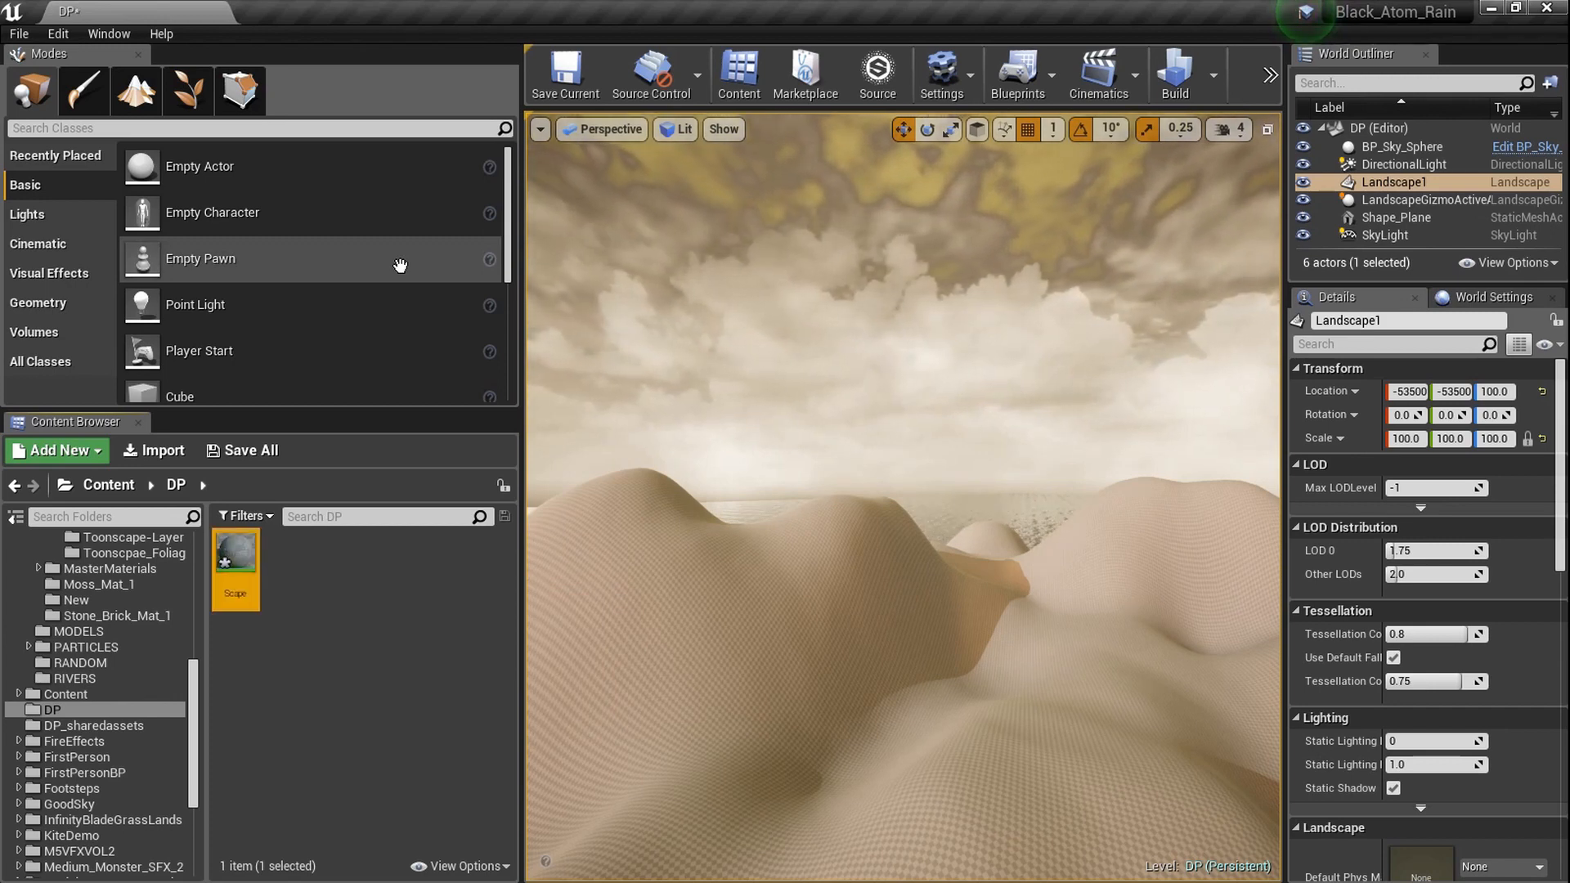
Assign the Scape material as the Landscape Material of Landscape1
{"action": "left_click", "coordinate": [679, 620]}
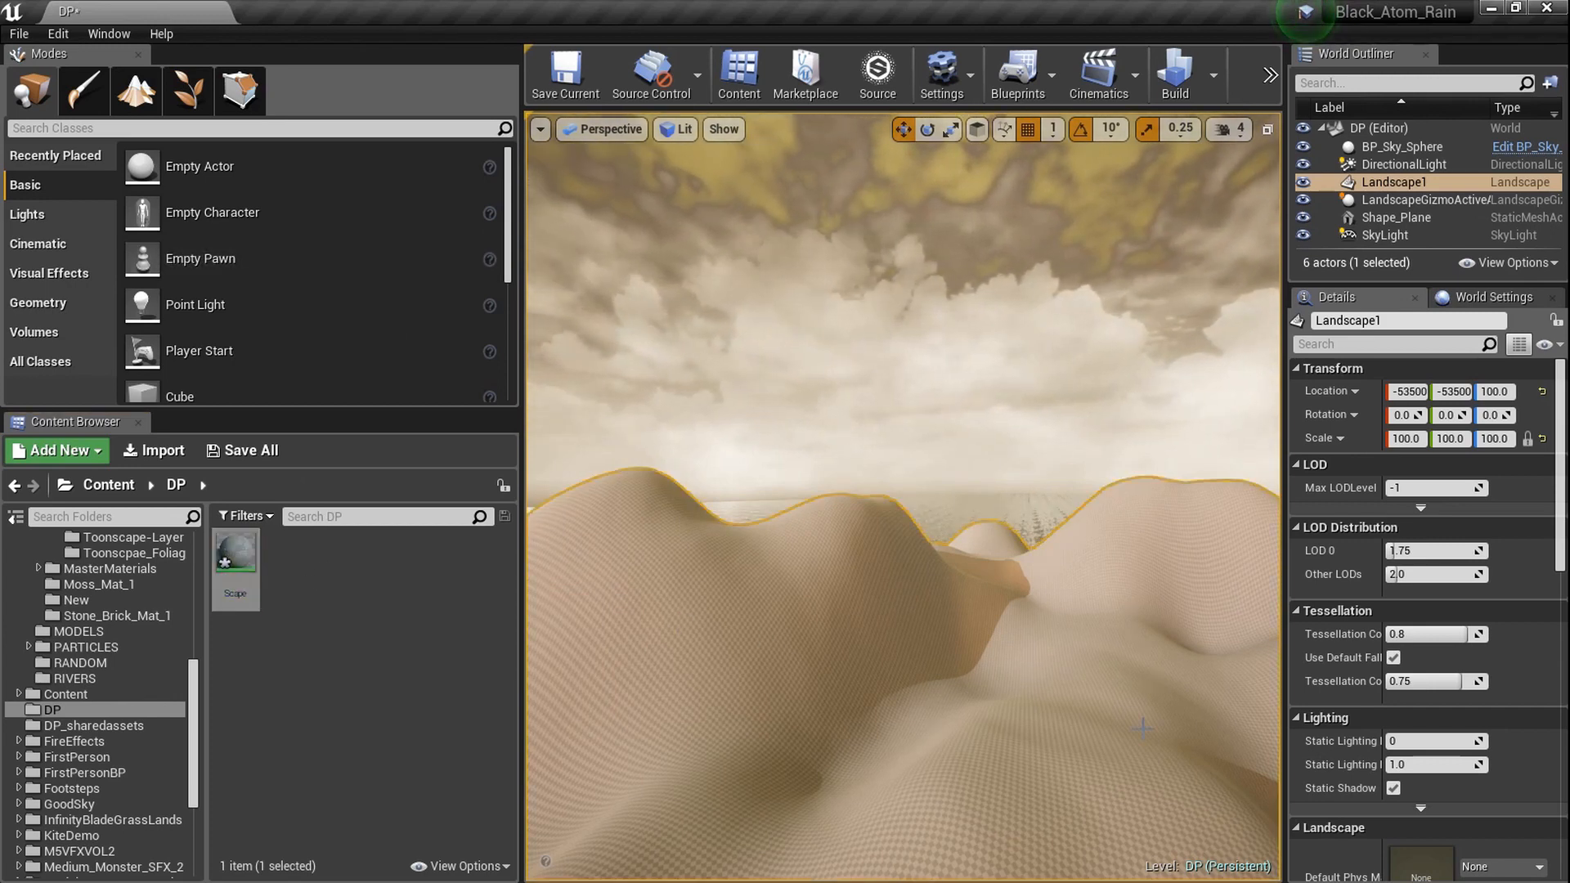
{"action": "scroll", "coordinate": [1431, 765], "scroll_direction": "down", "scroll_amount": 7}
{"action": "scroll", "coordinate": [1425, 753], "scroll_direction": "down", "scroll_amount": 1}
{"action": "left_click_drag", "start_coordinate": [235, 573], "coordinate": [1407, 656]}
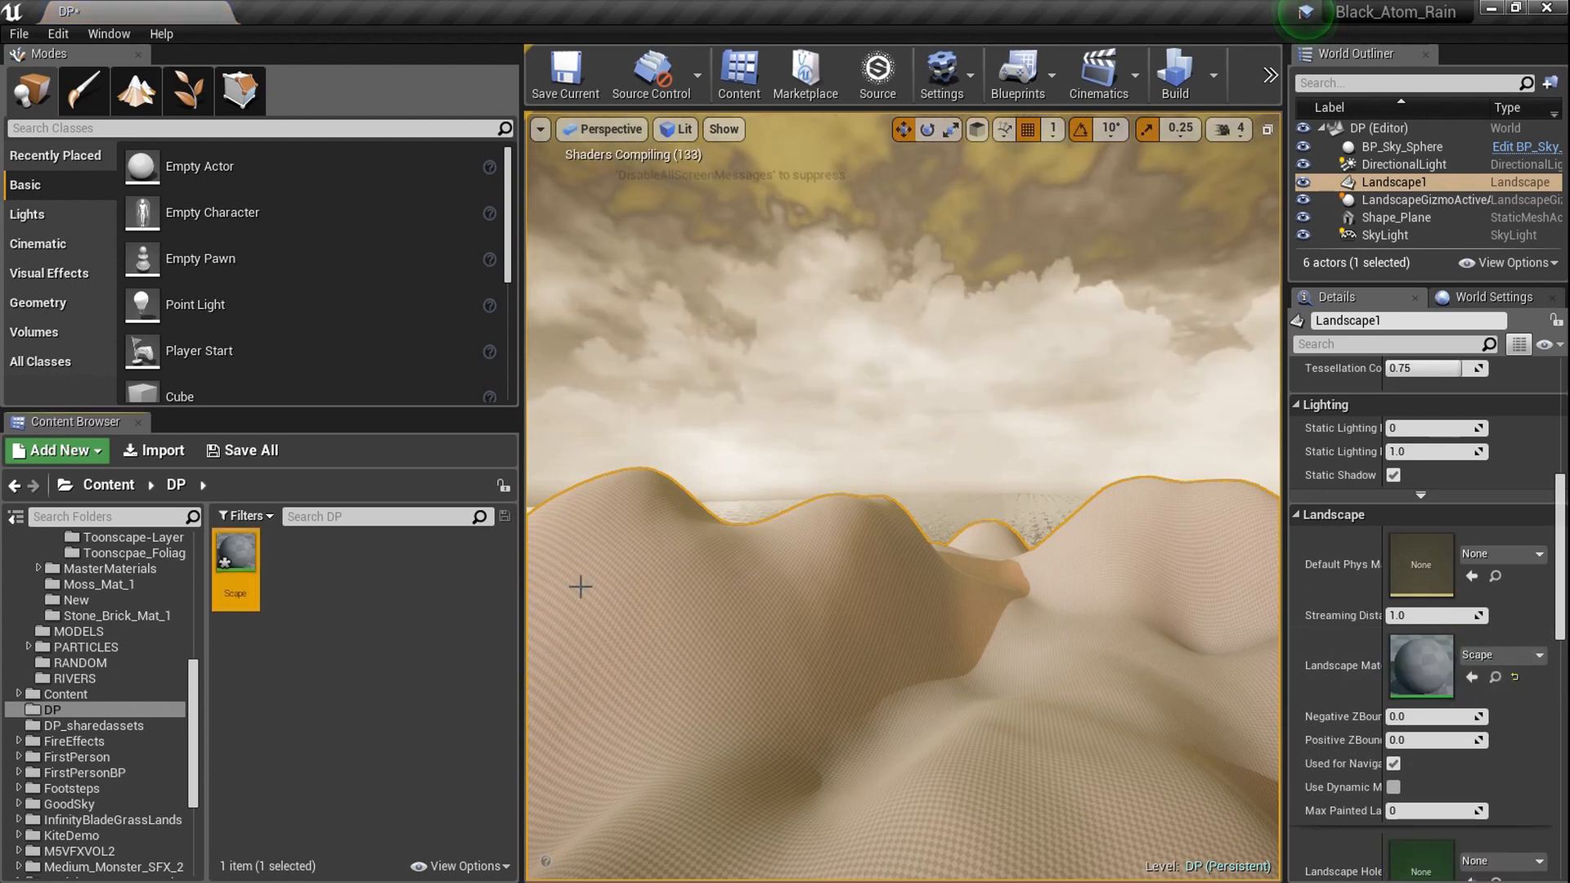
Open the Scape material for editing and add a vector parameter named Grass to its graph
{"action": "double_click", "coordinate": [249, 576]}
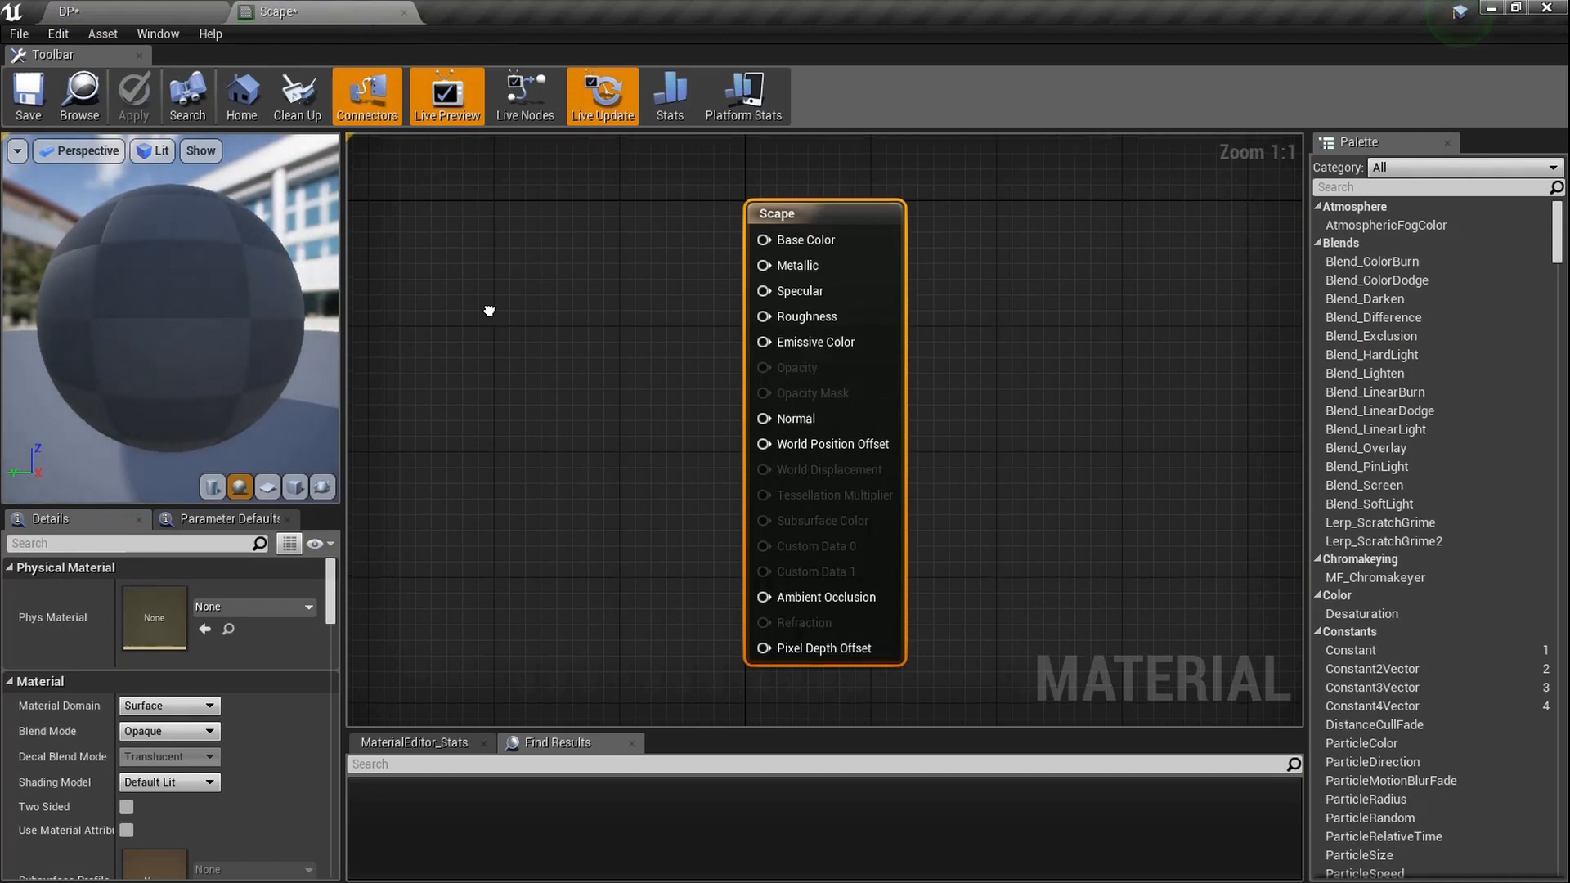
{"action": "right_click_drag", "start_coordinate": [488, 311], "coordinate": [851, 357]}
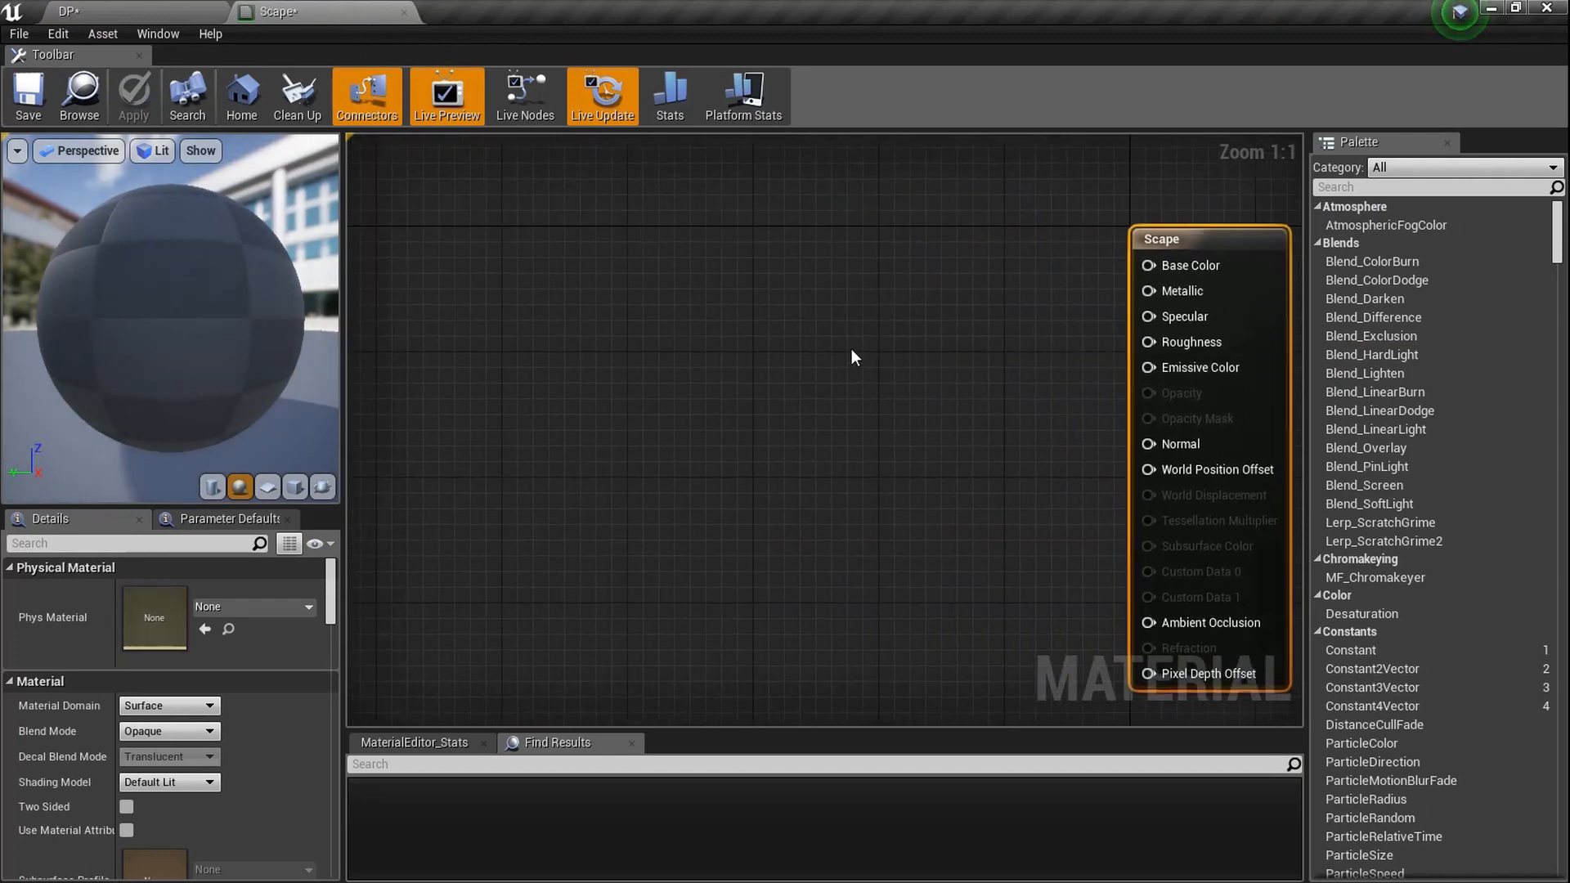
{"action": "left_click", "coordinate": [623, 327]}
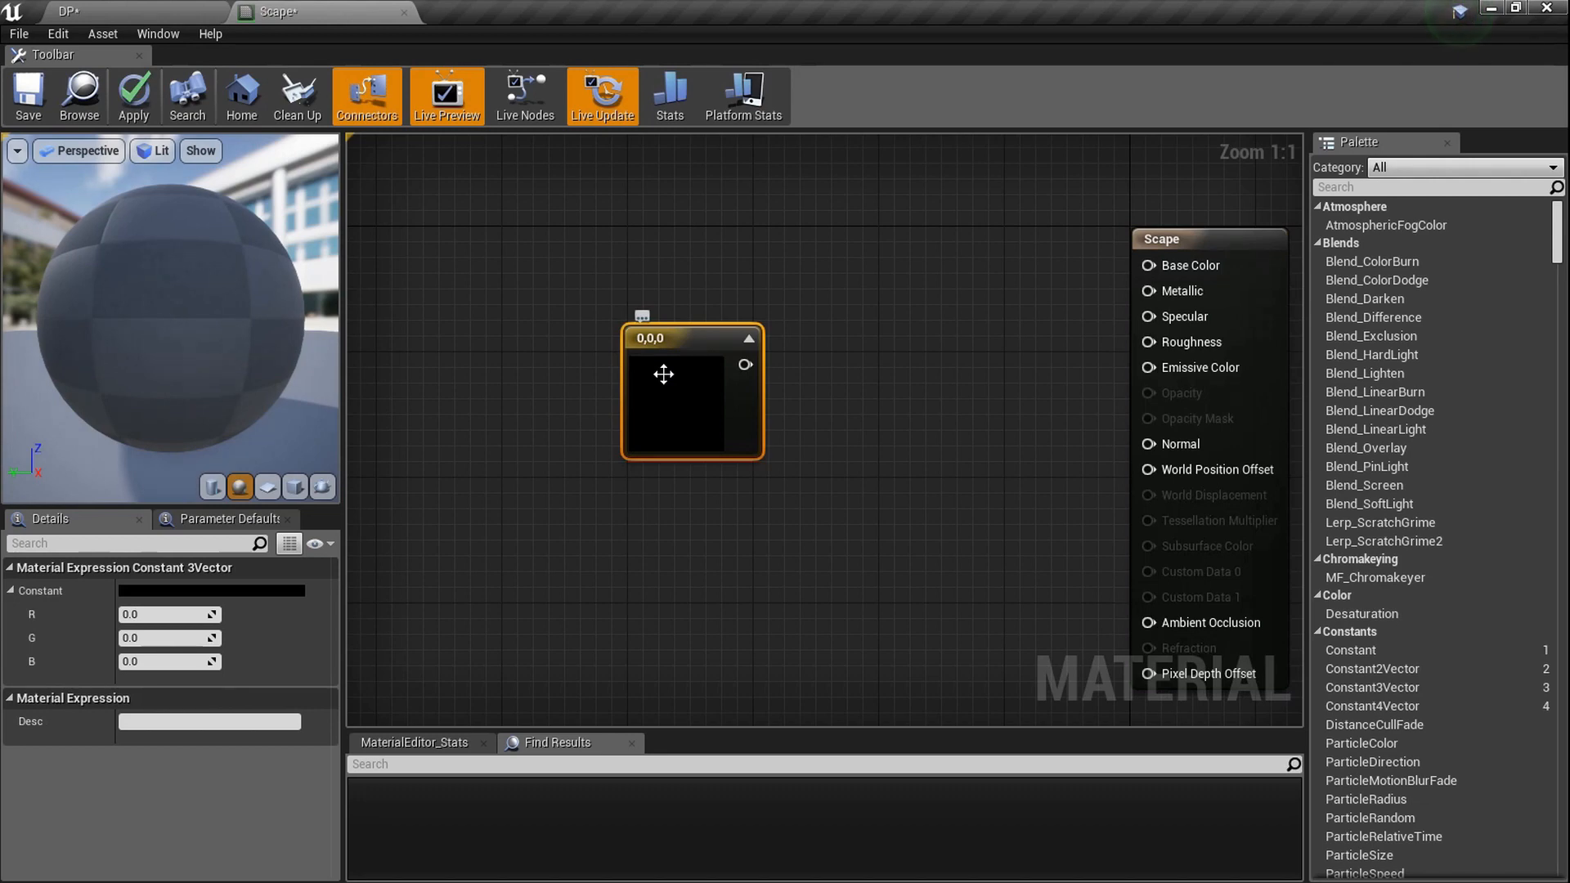
{"action": "key", "text": "Delete"}
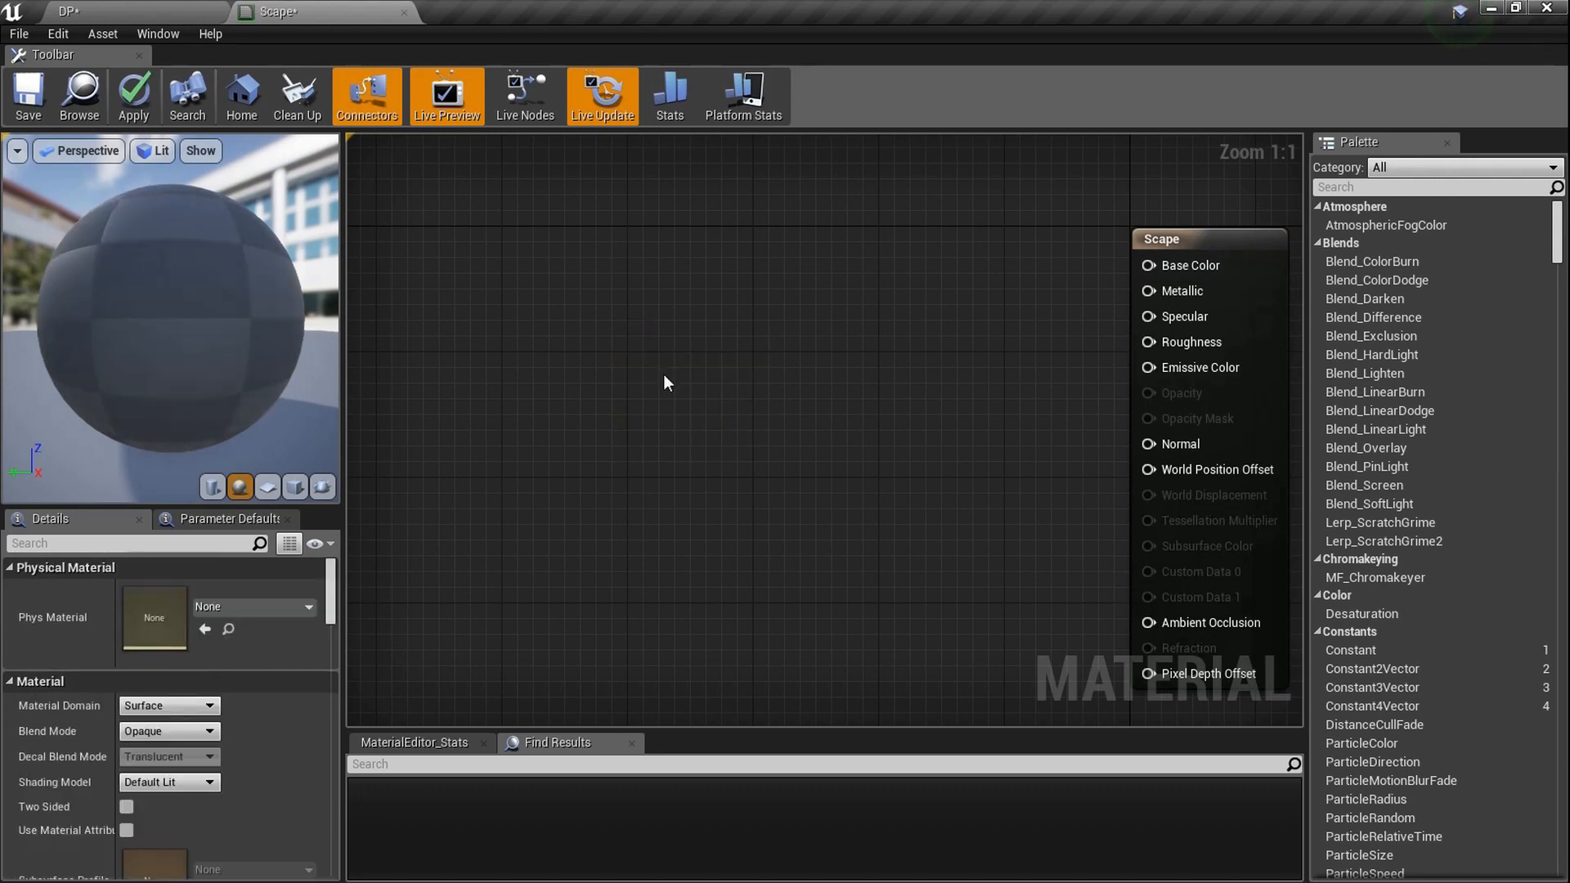
{"action": "left_click", "coordinate": [679, 343]}
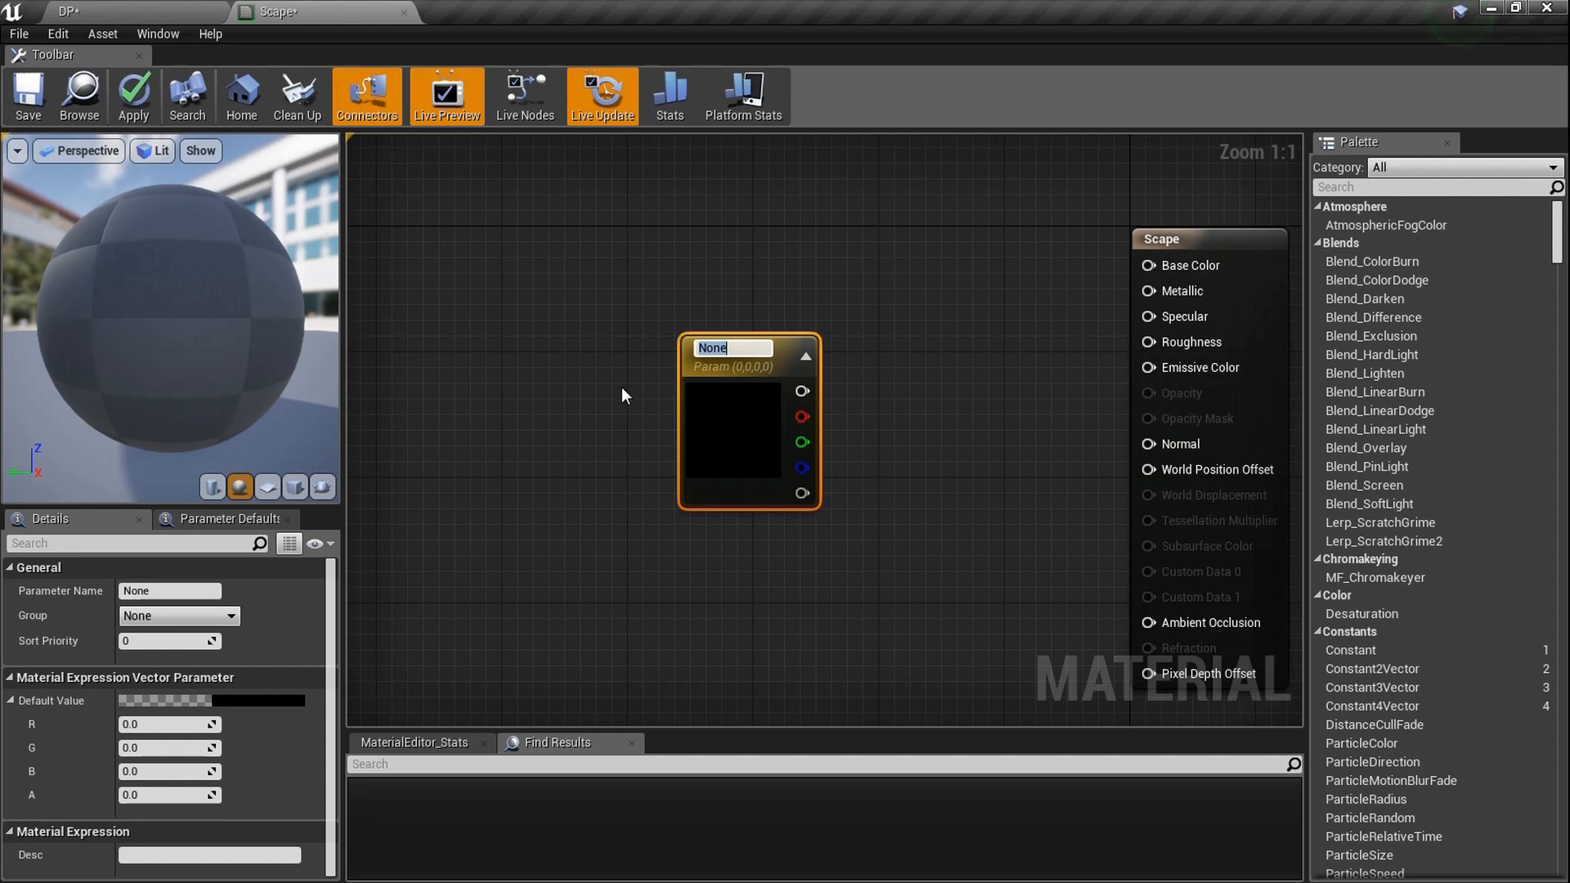
{"action": "type", "text": "Grass"}
{"action": "key", "text": "Return"}
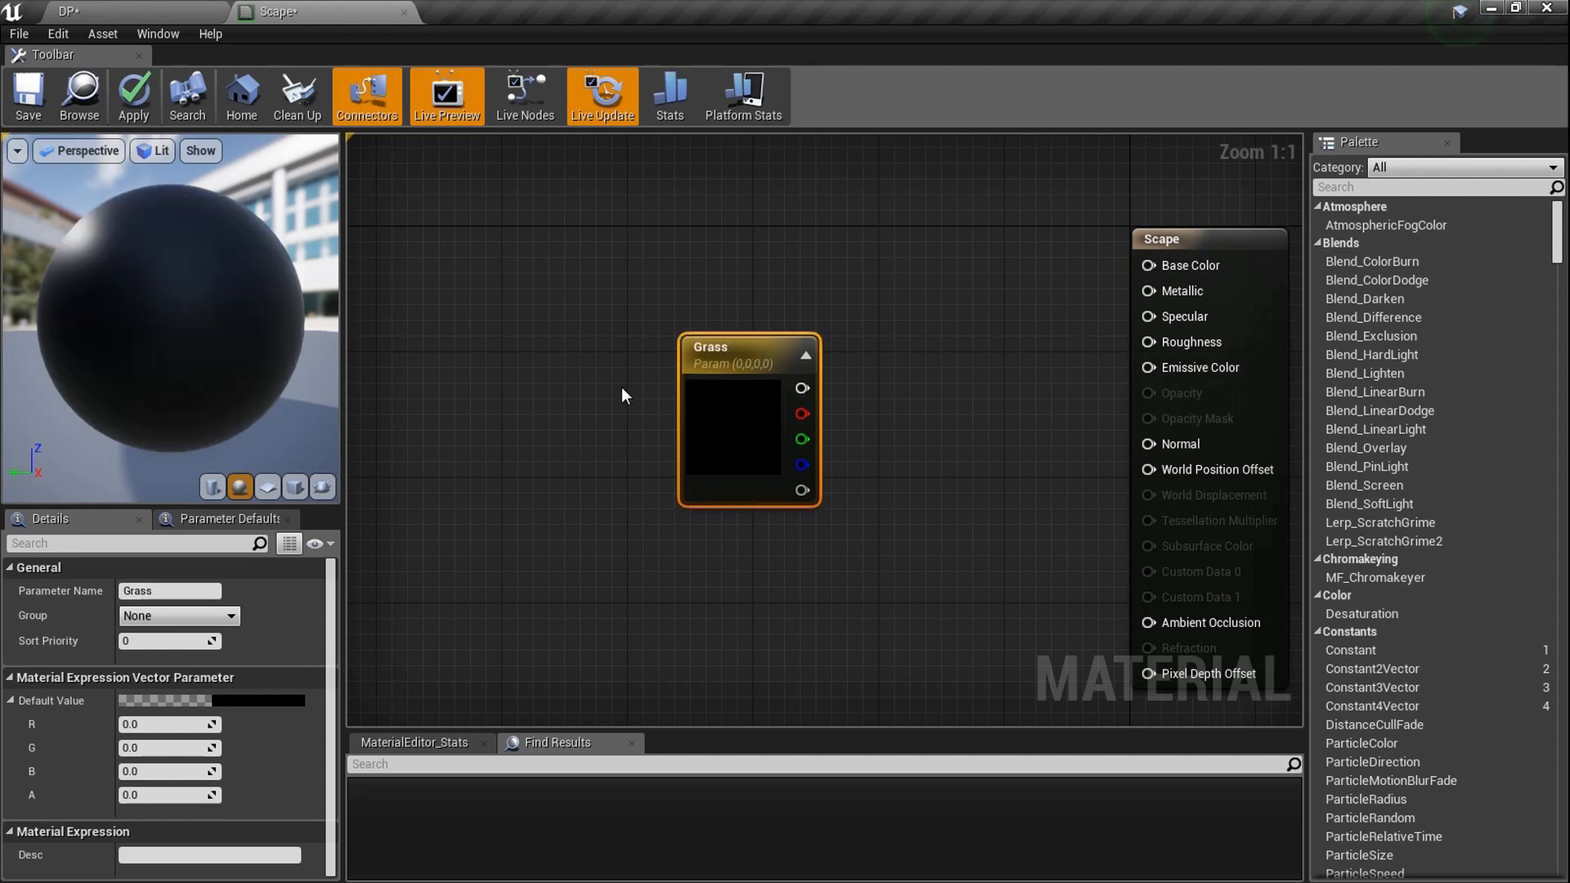
Set the Grass parameter's default color to dark green with R 0.044188, G 0.171875 and B 0
{"action": "right_click_drag", "start_coordinate": [622, 396], "coordinate": [629, 480]}
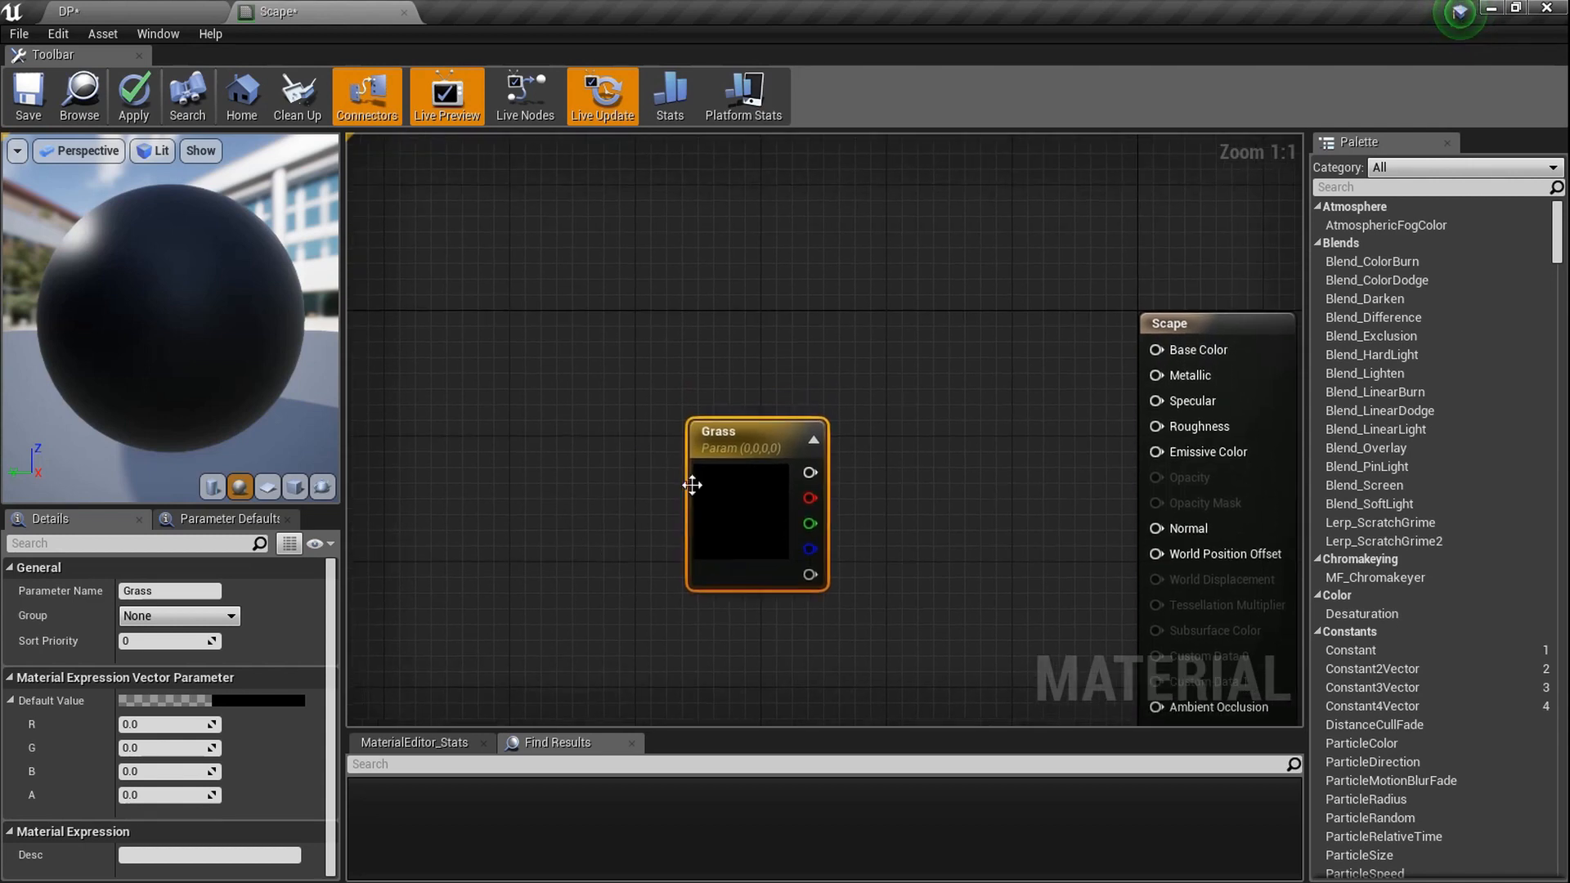
{"action": "double_click", "coordinate": [746, 497]}
{"action": "left_click", "coordinate": [857, 615]}
{"action": "left_click_drag", "start_coordinate": [1038, 594], "coordinate": [1037, 586]}
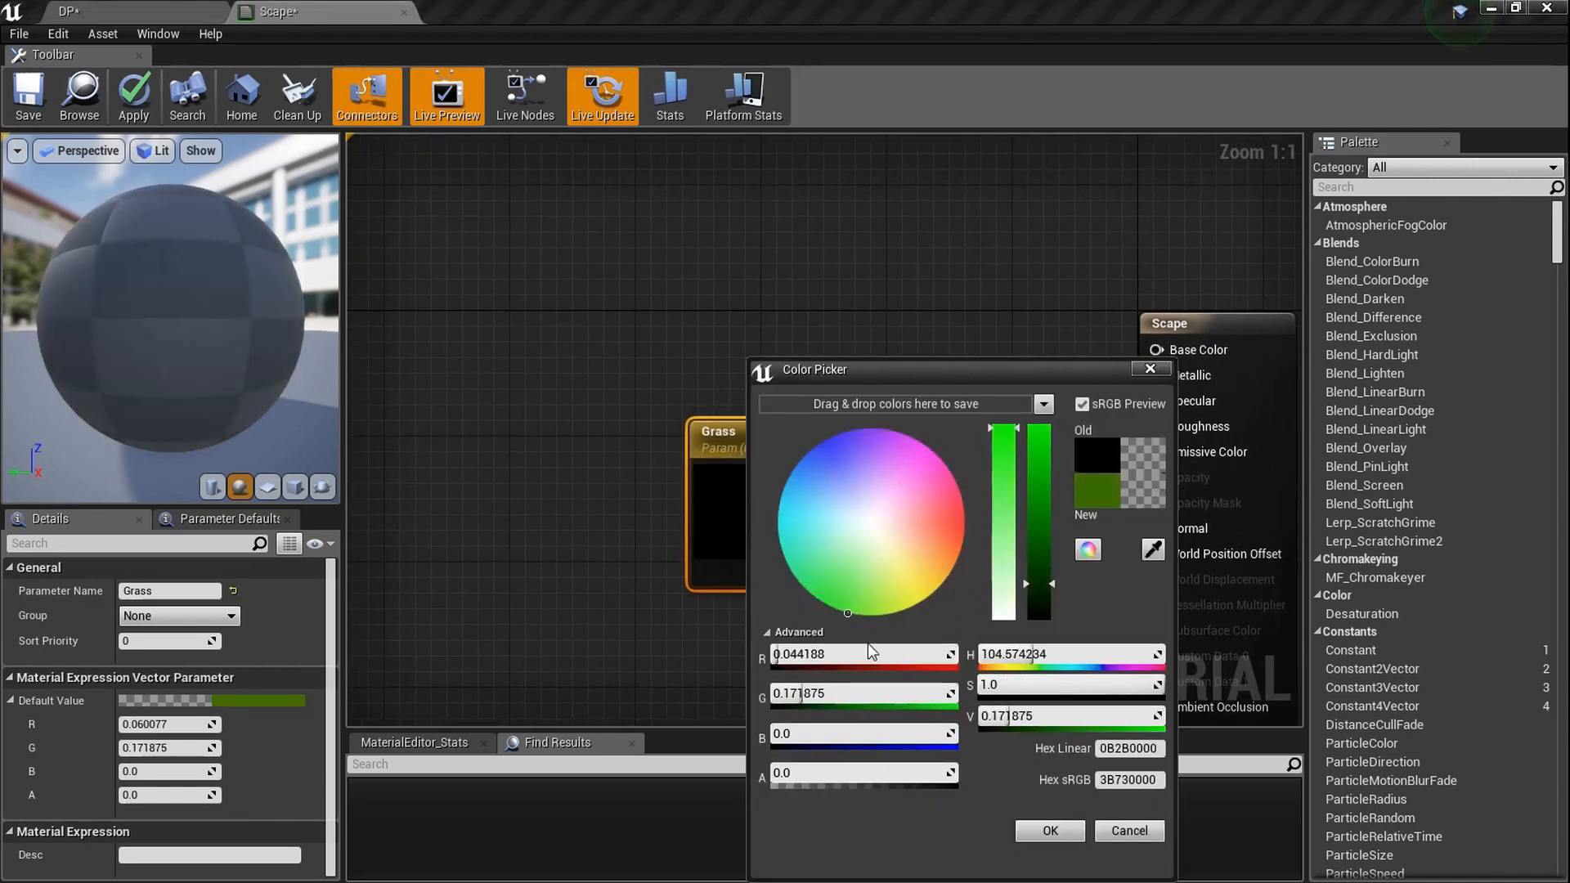
{"action": "left_click", "coordinate": [1032, 831]}
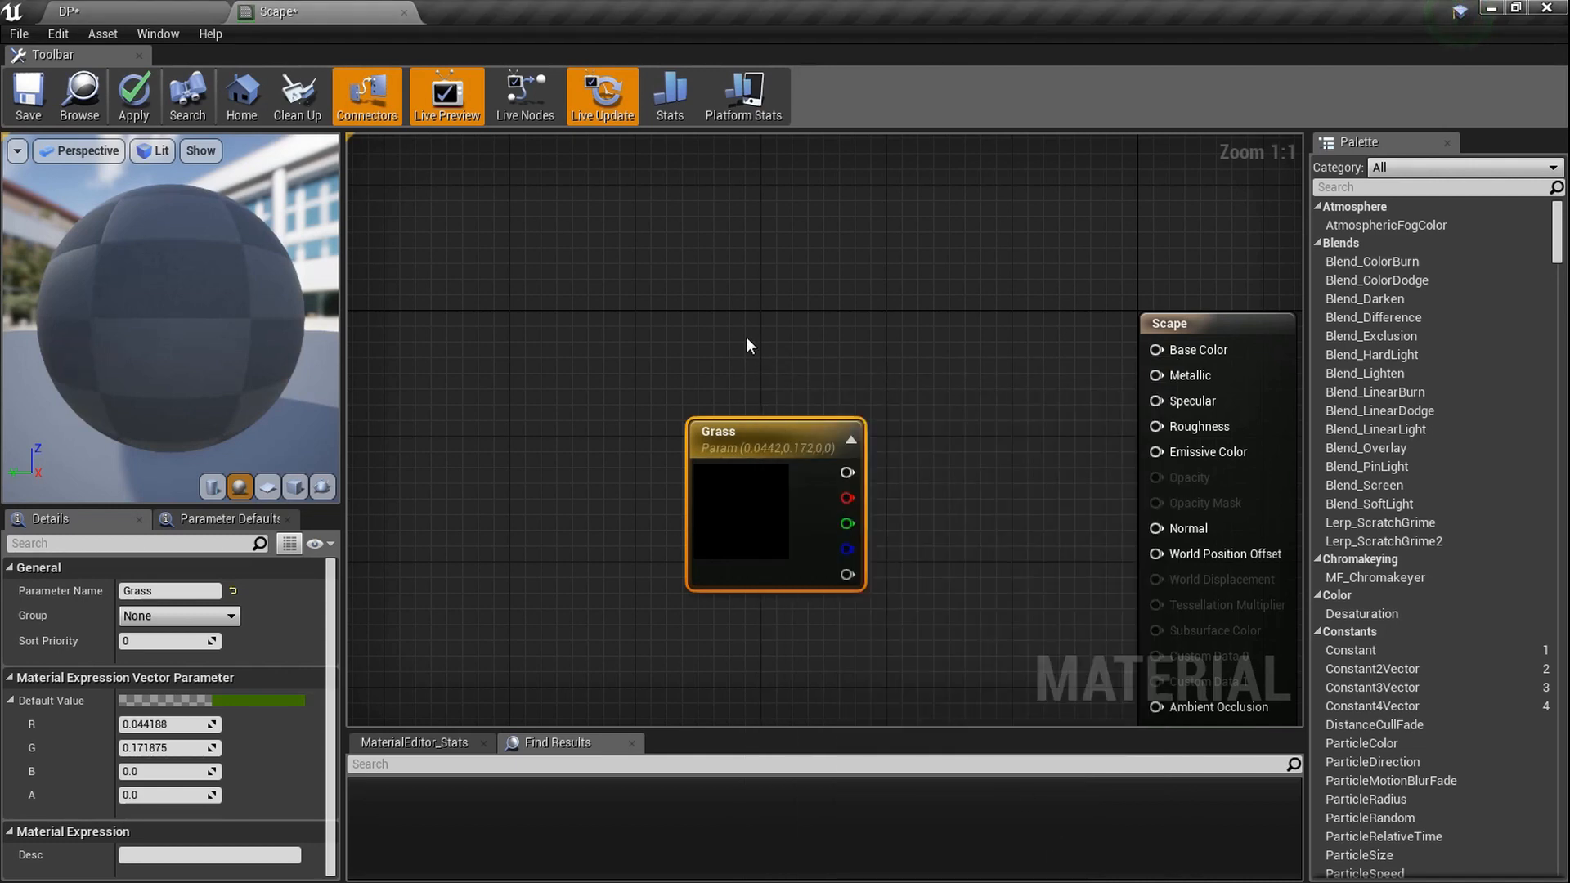
Add a second vector parameter named Dirt and set its default color to brown (0.0677, 0.0368, 0)
{"action": "left_click", "coordinate": [735, 299]}
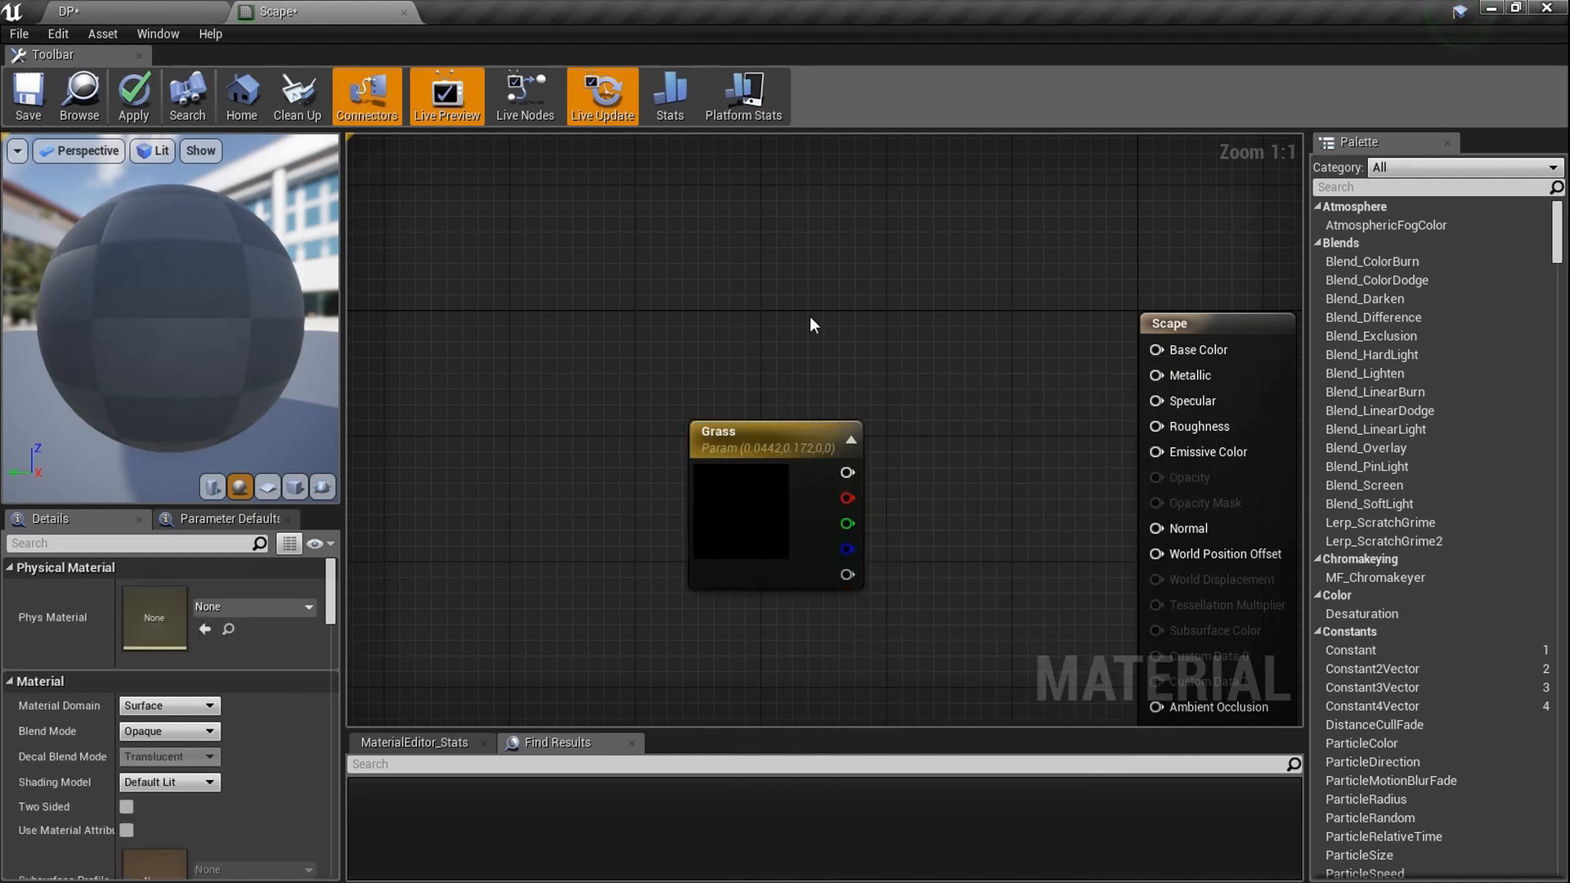
{"action": "left_click", "coordinate": [725, 270]}
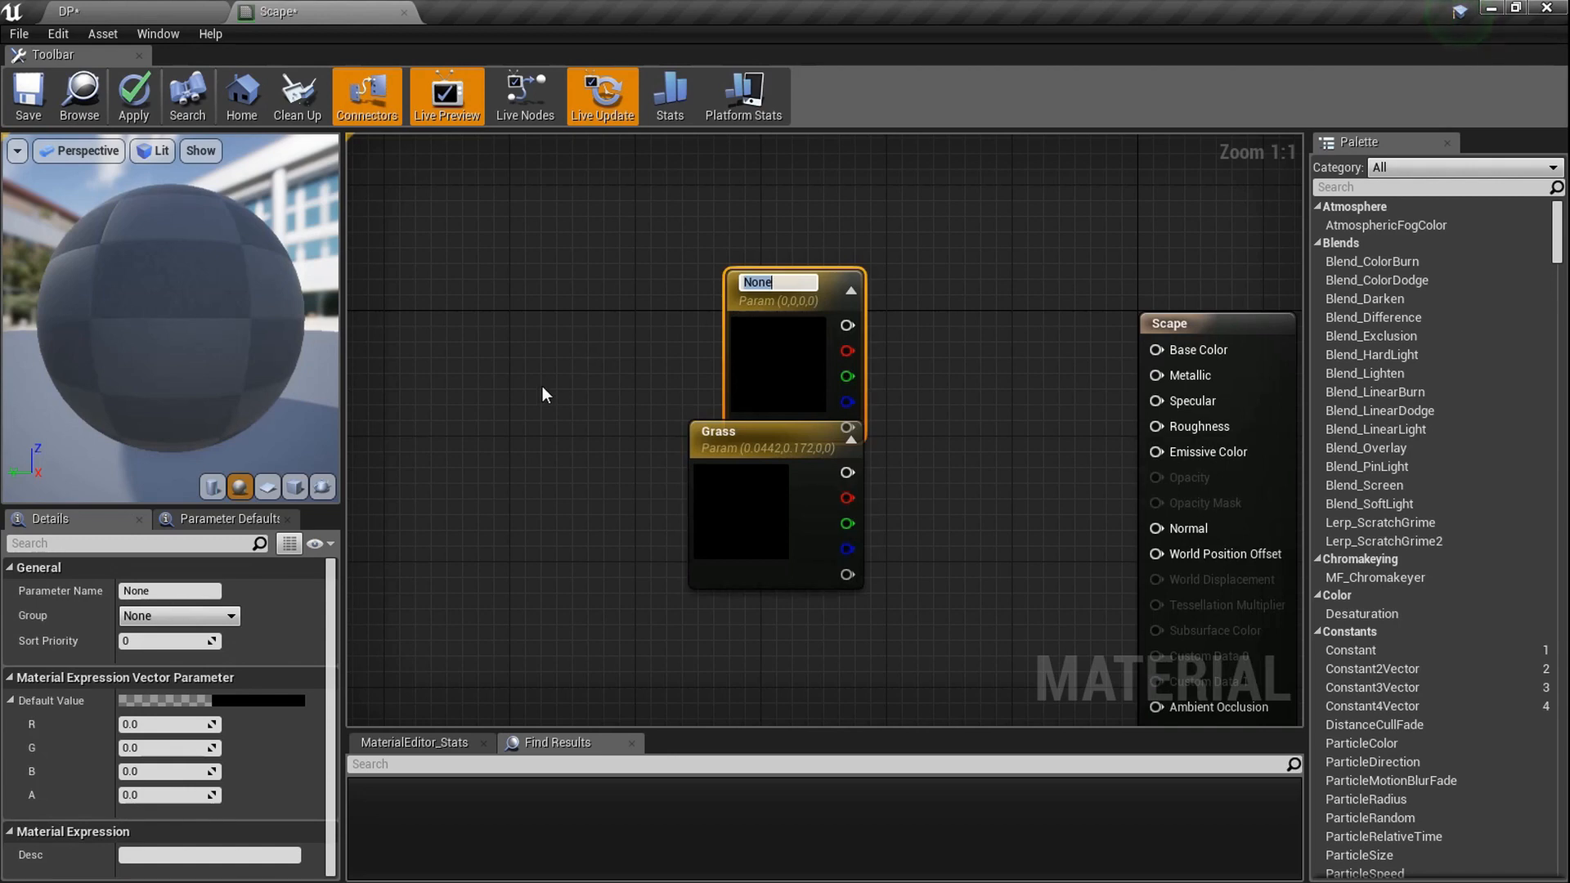
{"action": "type", "text": "Dirt"}
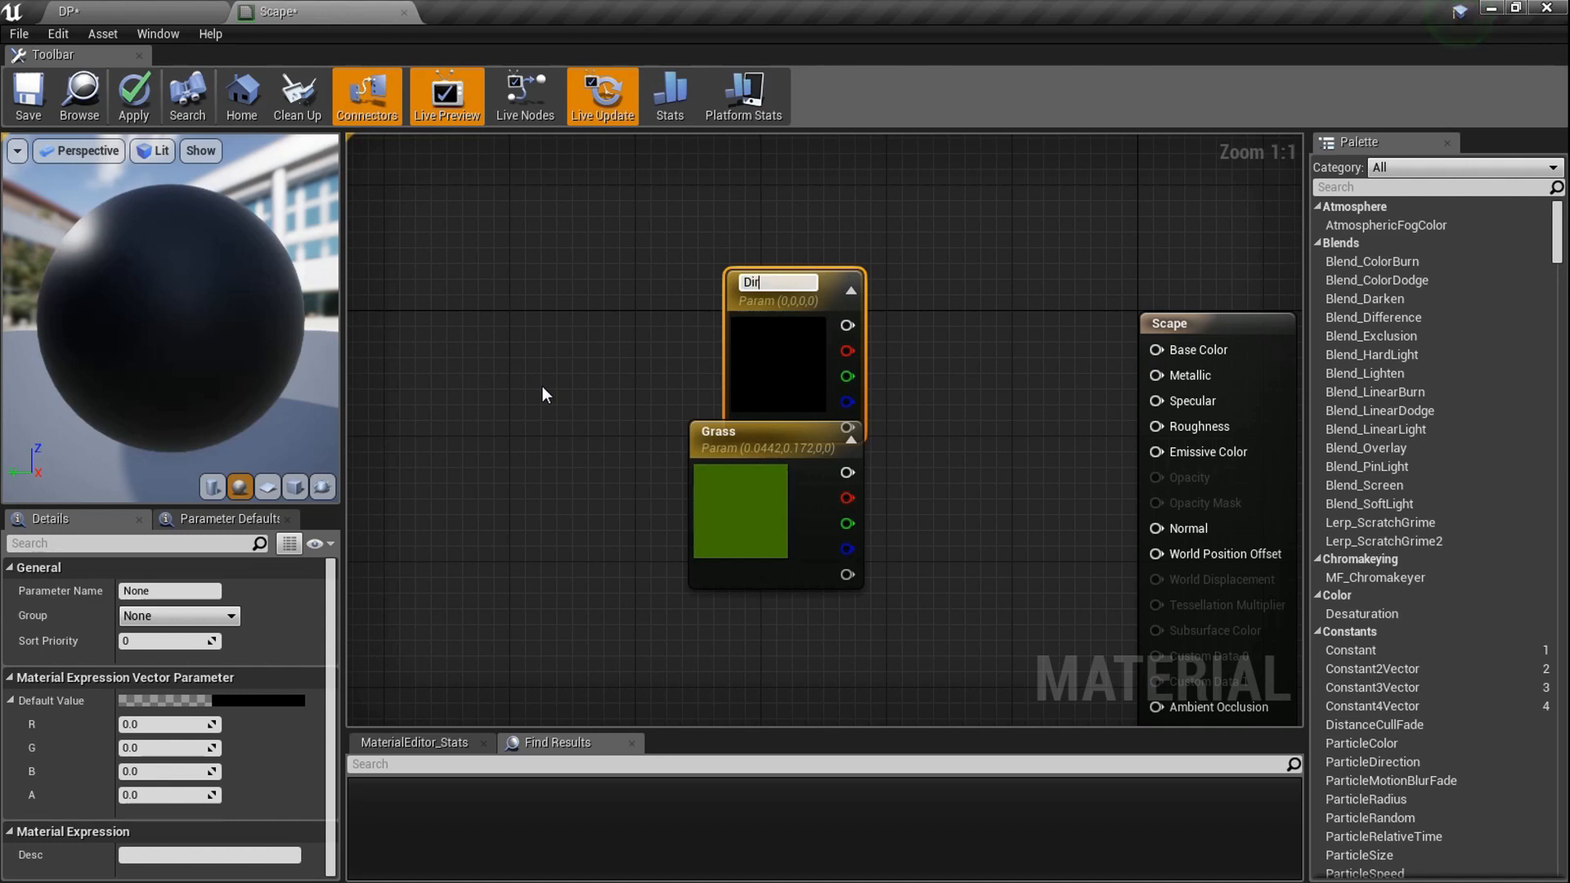
{"action": "key", "text": "Return"}
{"action": "double_click", "coordinate": [750, 365]}
{"action": "mouse_move", "coordinate": [945, 453]}
{"action": "left_mouse_down"}
{"action": "mouse_move", "coordinate": [920, 547]}
{"action": "mouse_move", "coordinate": [1030, 611]}
{"action": "mouse_move", "coordinate": [1044, 603]}
{"action": "left_mouse_up"}
{"action": "left_click", "coordinate": [1055, 832]}
Move both color parameters farther from the Scape output node, stacking Dirt above Grass
{"action": "left_click_drag", "start_coordinate": [788, 533], "coordinate": [592, 551]}
{"action": "left_click_drag", "start_coordinate": [780, 445], "coordinate": [565, 368]}
{"action": "left_click_drag", "start_coordinate": [595, 486], "coordinate": [581, 472]}
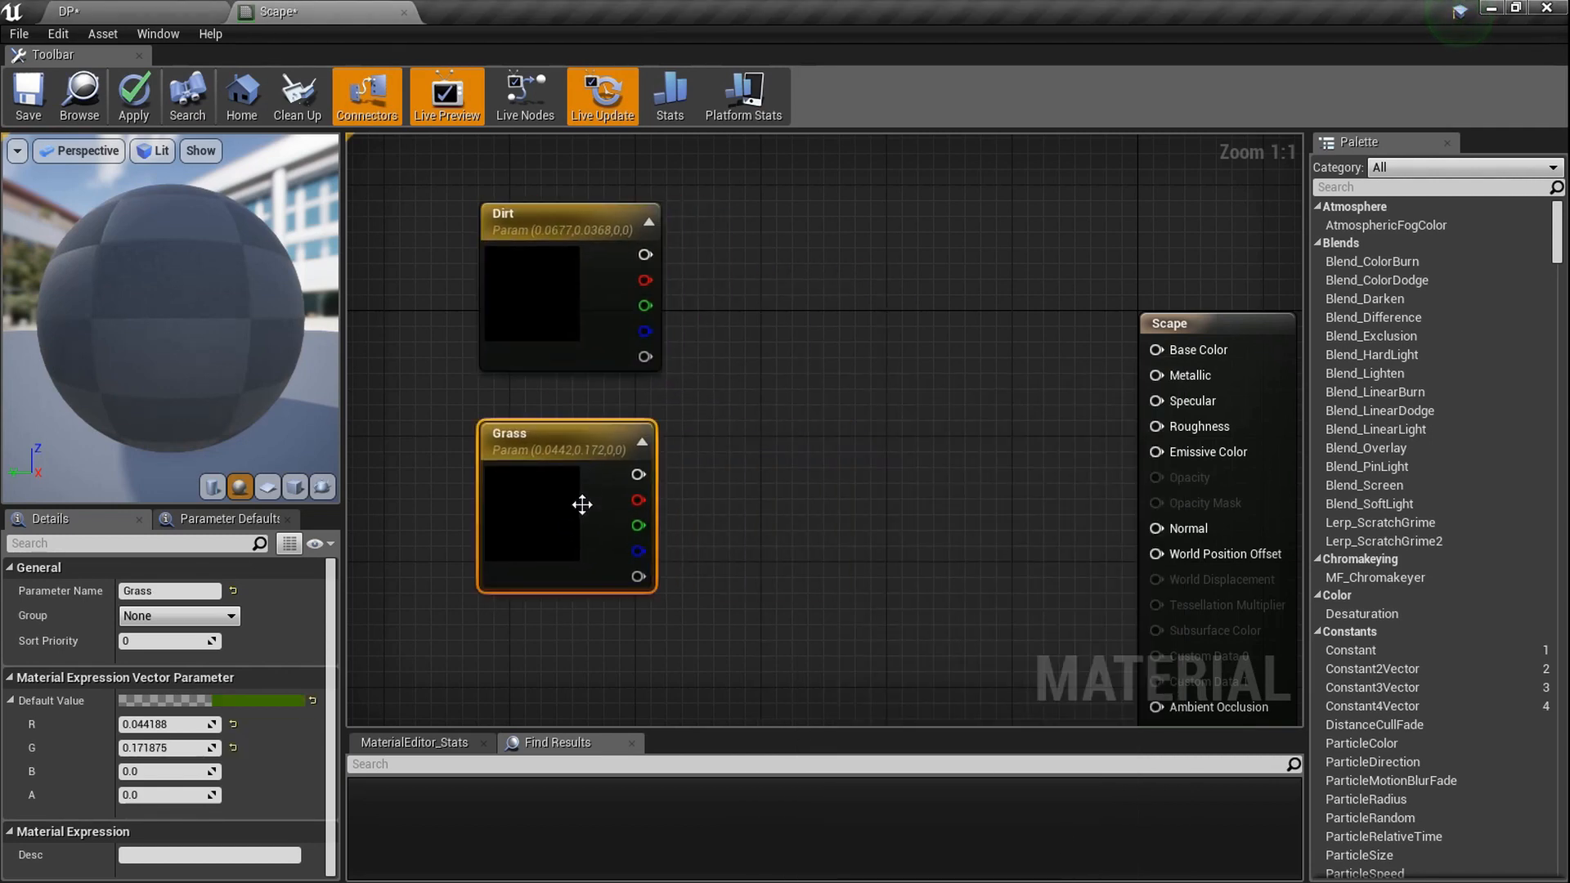
Add a WorldAlignedBlend node below the Grass parameter
{"action": "right_click_drag", "start_coordinate": [586, 552], "coordinate": [605, 468]}
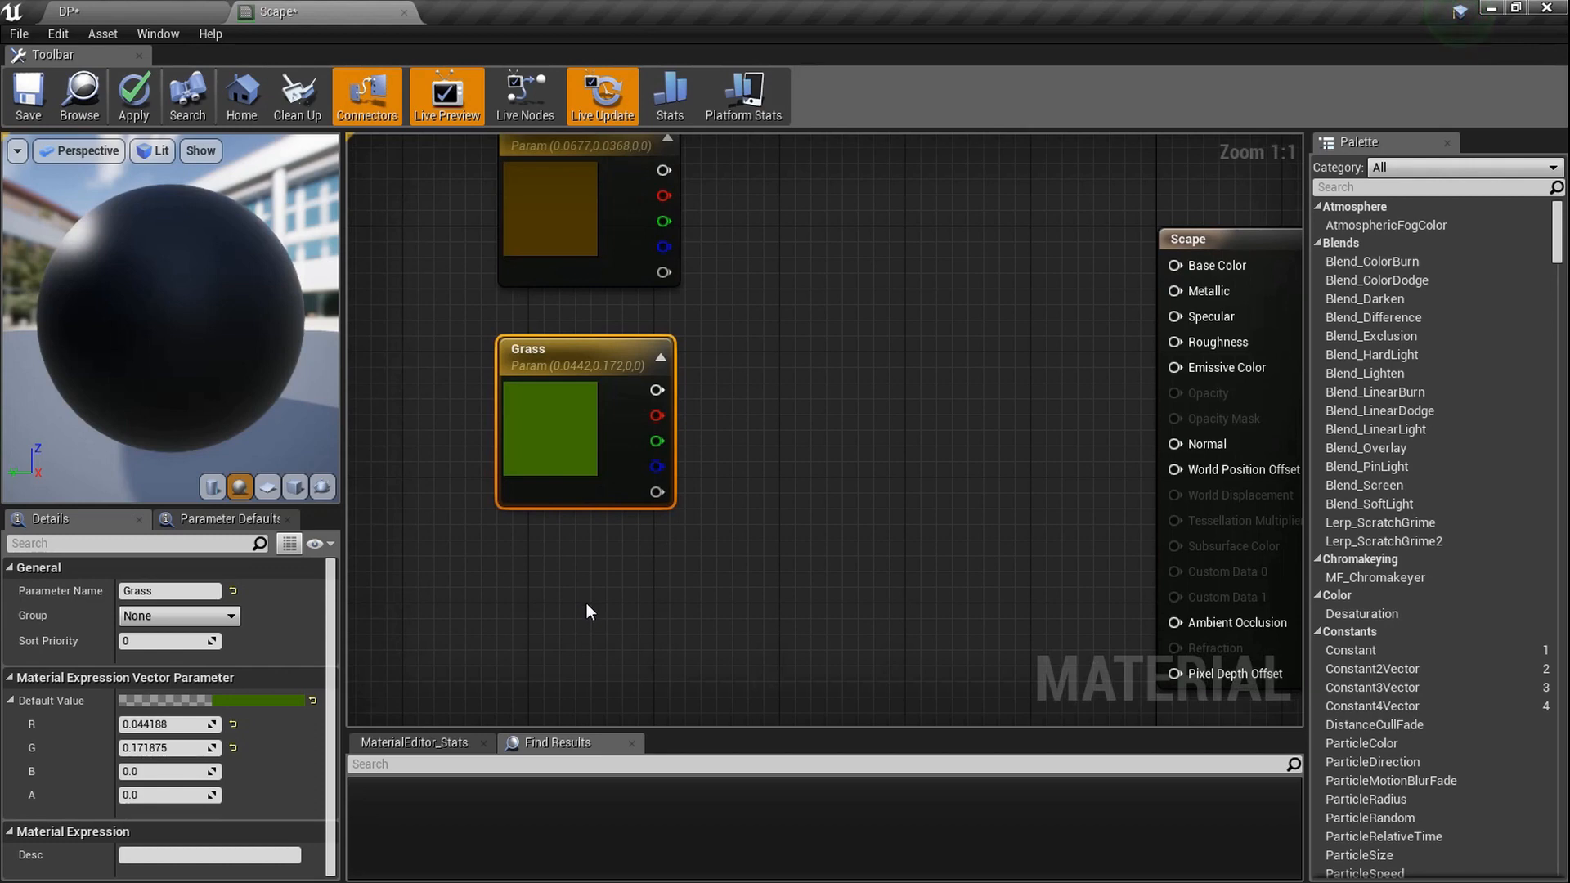
{"action": "right_click", "coordinate": [586, 603]}
{"action": "type", "text": "wo"}
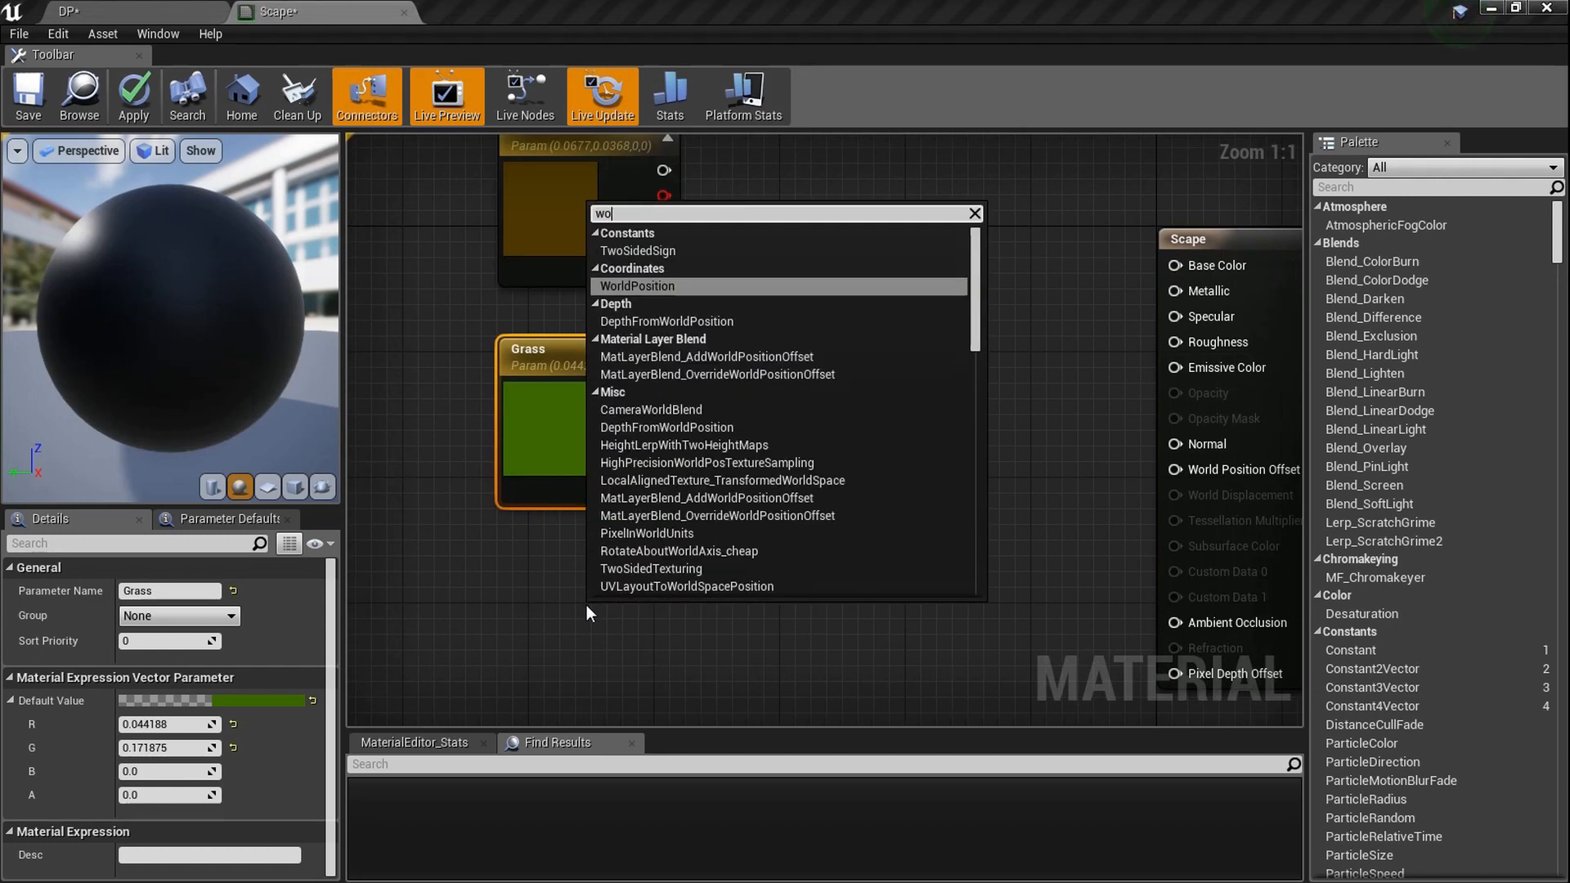
{"action": "type", "text": "rlda"}
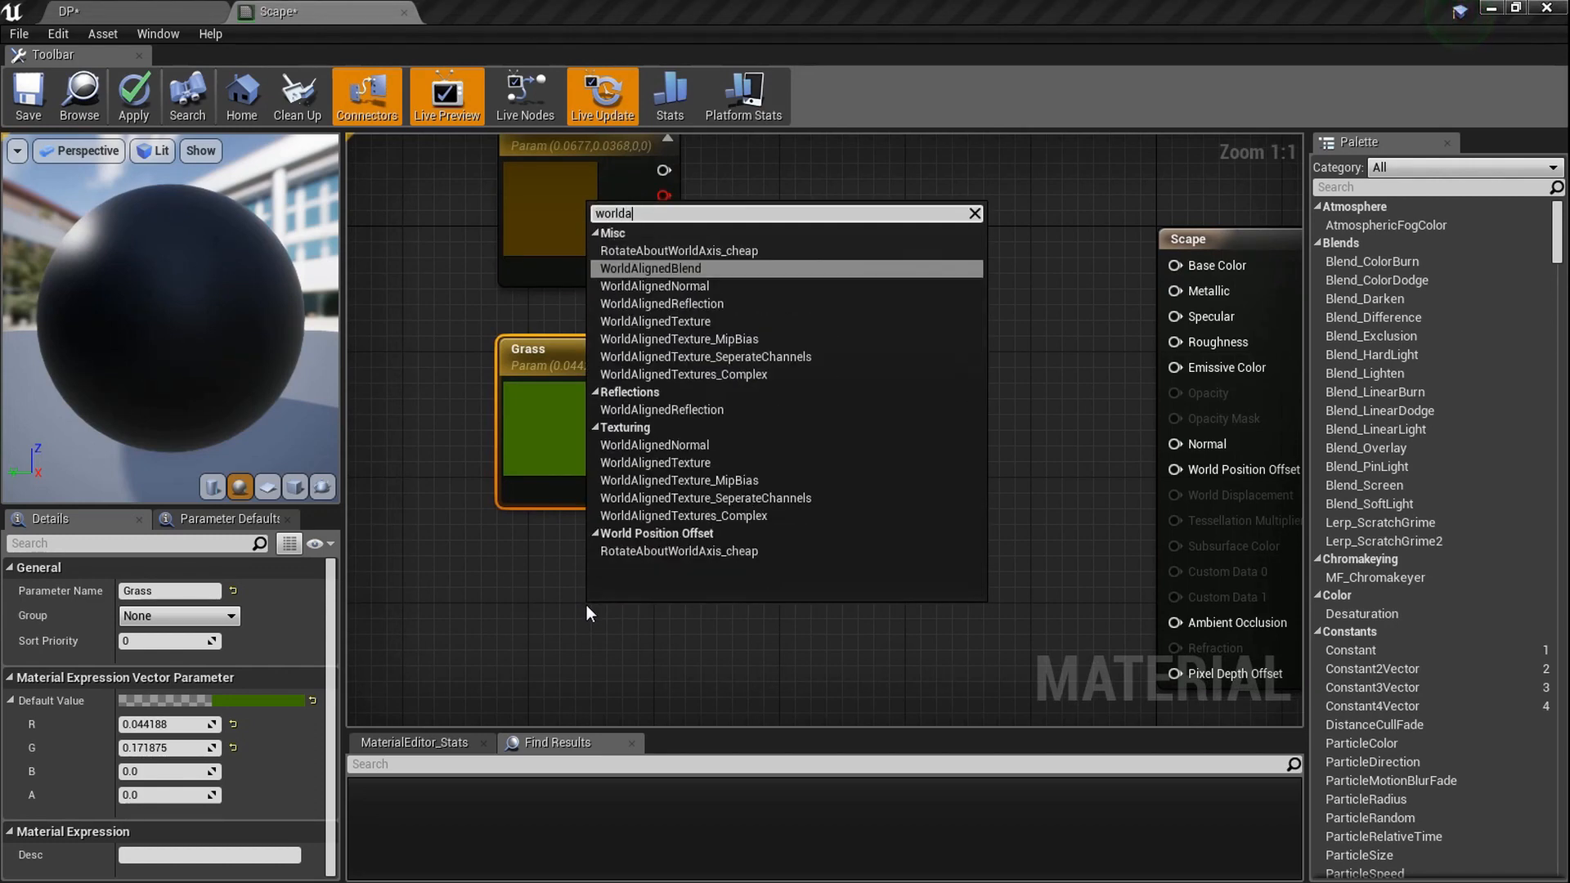
{"action": "key", "text": "Return"}
Line up the WorldAlignedBlend node beneath Grass, and shift it together with the Dirt and Grass nodes away from the output node
{"action": "left_click_drag", "start_coordinate": [697, 586], "coordinate": [605, 544]}
{"action": "scroll", "coordinate": [632, 510], "scroll_direction": "down", "scroll_amount": 5}
{"action": "left_click_drag", "start_coordinate": [614, 604], "coordinate": [612, 366]}
{"action": "left_click_drag", "start_coordinate": [600, 370], "coordinate": [509, 413]}
{"action": "scroll", "coordinate": [540, 484], "scroll_direction": "up", "scroll_amount": 5}
{"action": "right_click_drag", "start_coordinate": [618, 513], "coordinate": [626, 430]}
{"action": "scroll", "coordinate": [709, 454], "scroll_direction": "down", "scroll_amount": 3}
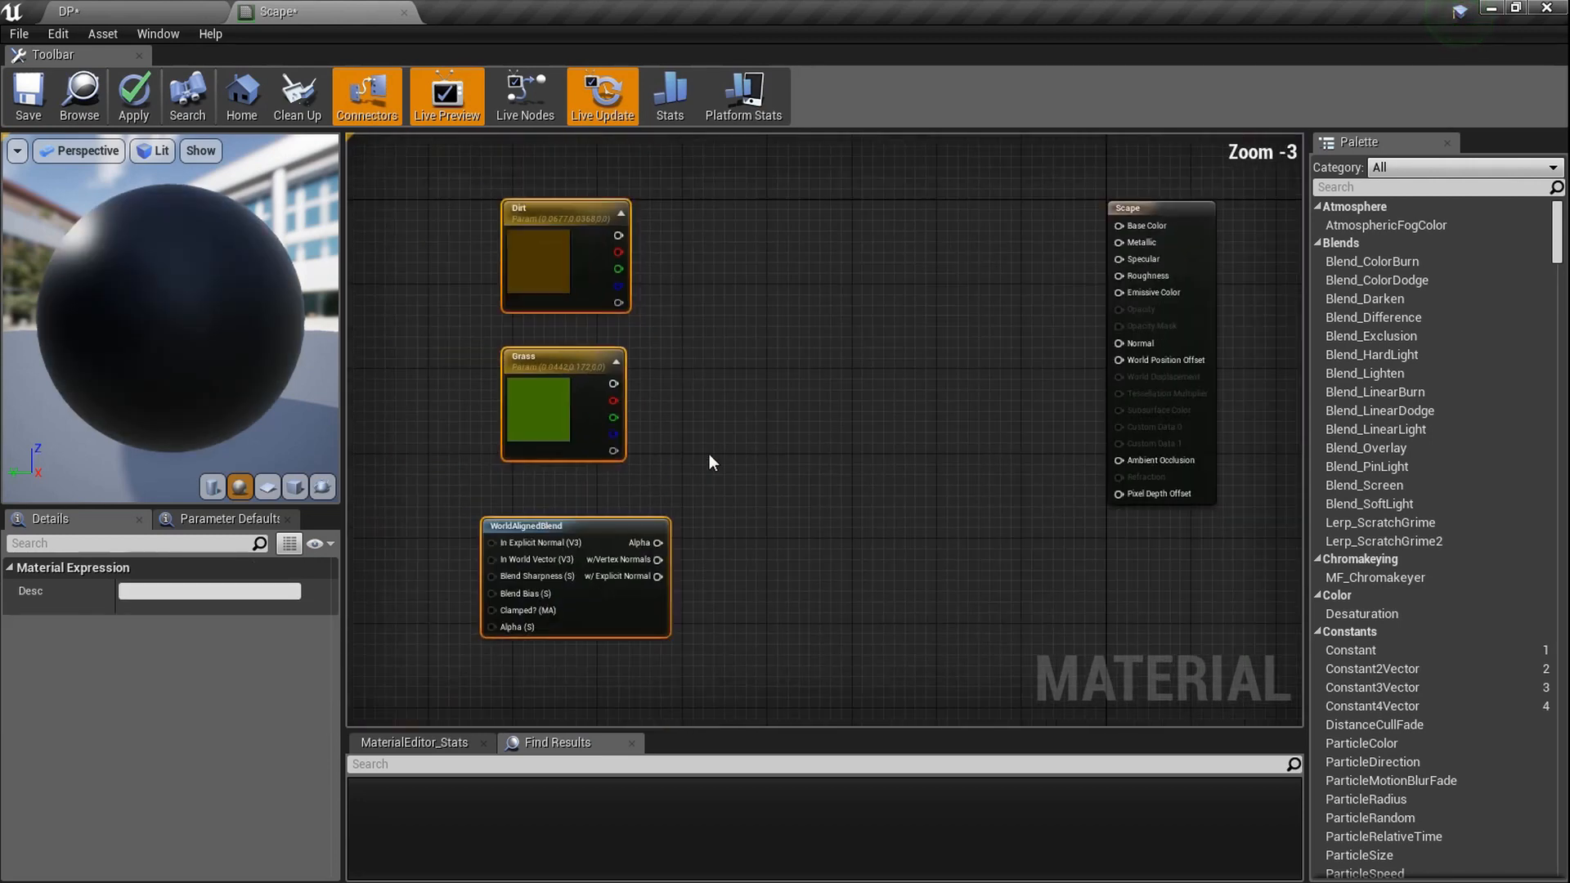
Add two Constant nodes and connect them to the WorldAlignedBlend node's Blend Sharpness and Blend Bias inputs
{"action": "scroll", "coordinate": [687, 484], "scroll_direction": "up", "scroll_amount": 3}
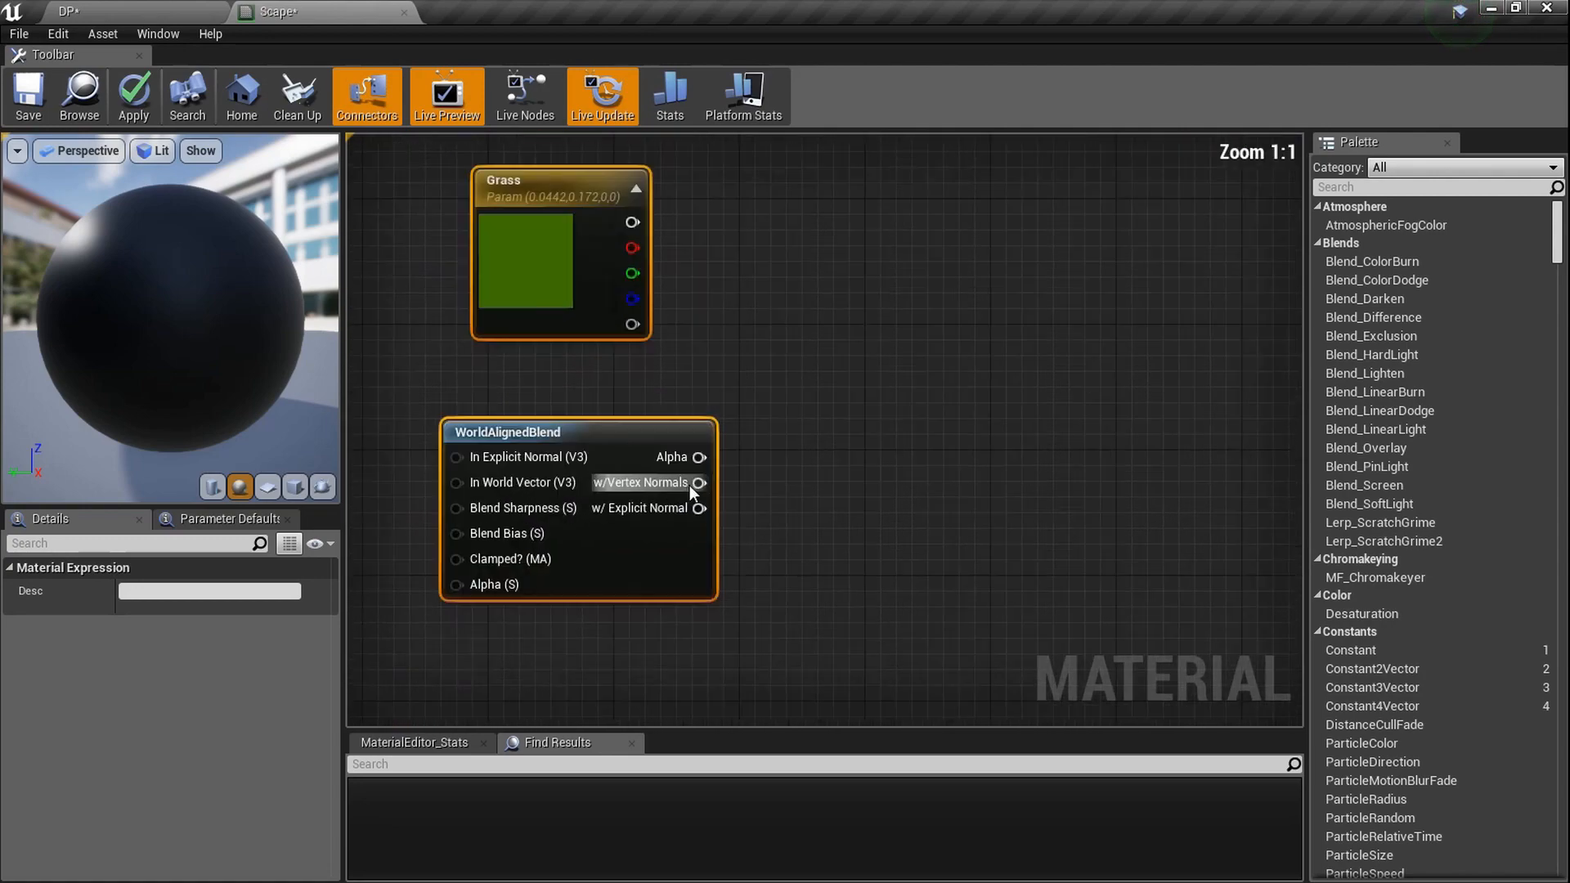
{"action": "scroll", "coordinate": [697, 497], "scroll_direction": "up", "scroll_amount": 7, "text": "ctrl"}
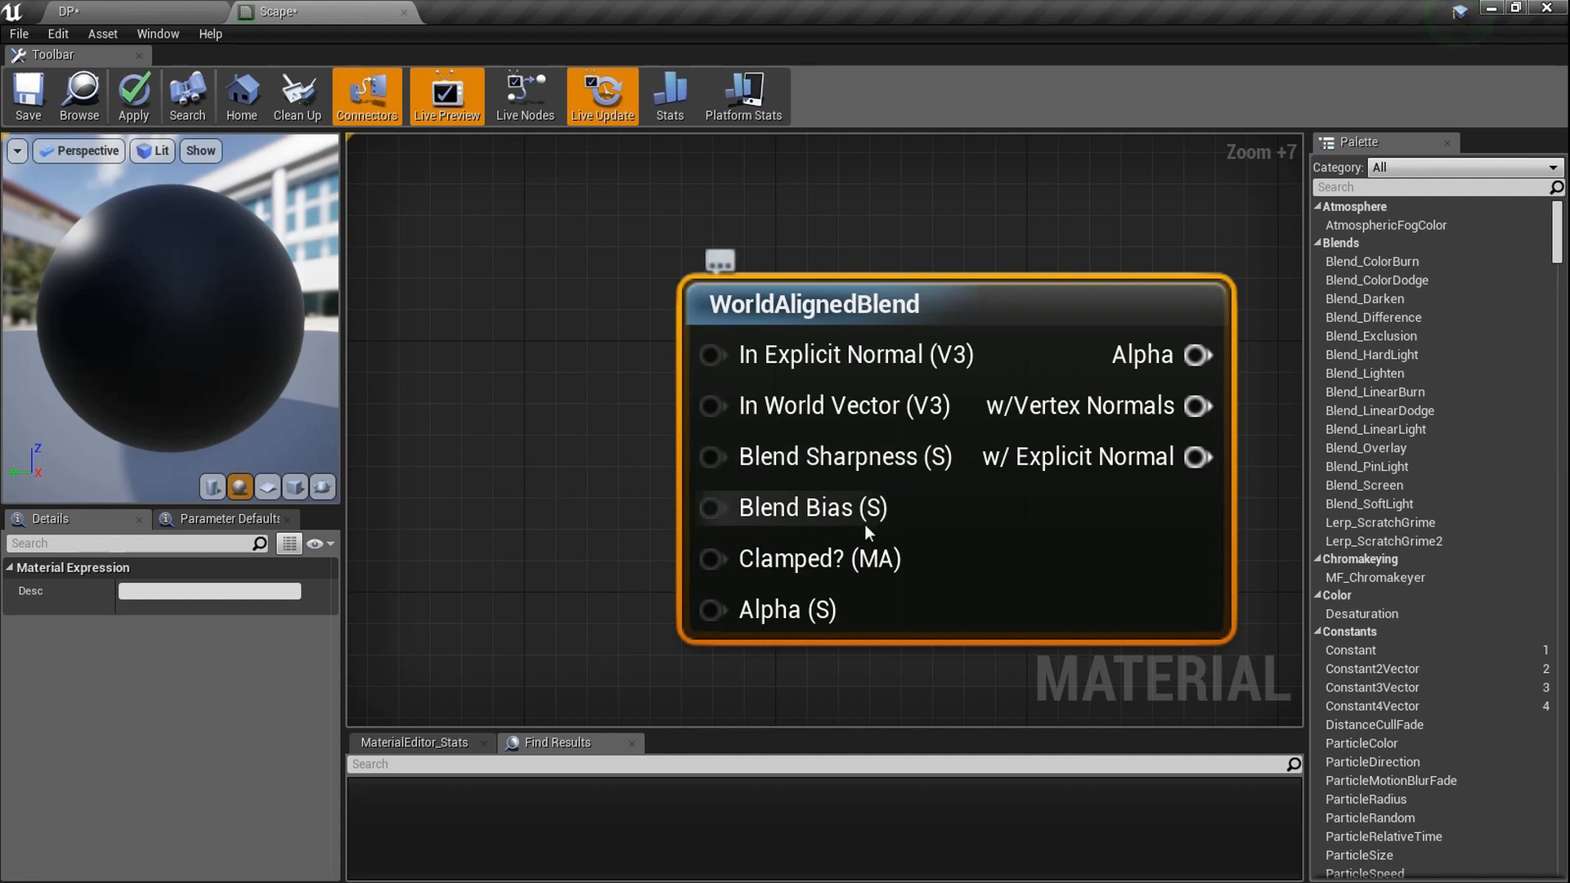
{"action": "left_click", "coordinate": [443, 394]}
{"action": "left_click", "coordinate": [453, 536]}
{"action": "left_click_drag", "start_coordinate": [517, 612], "coordinate": [527, 484]}
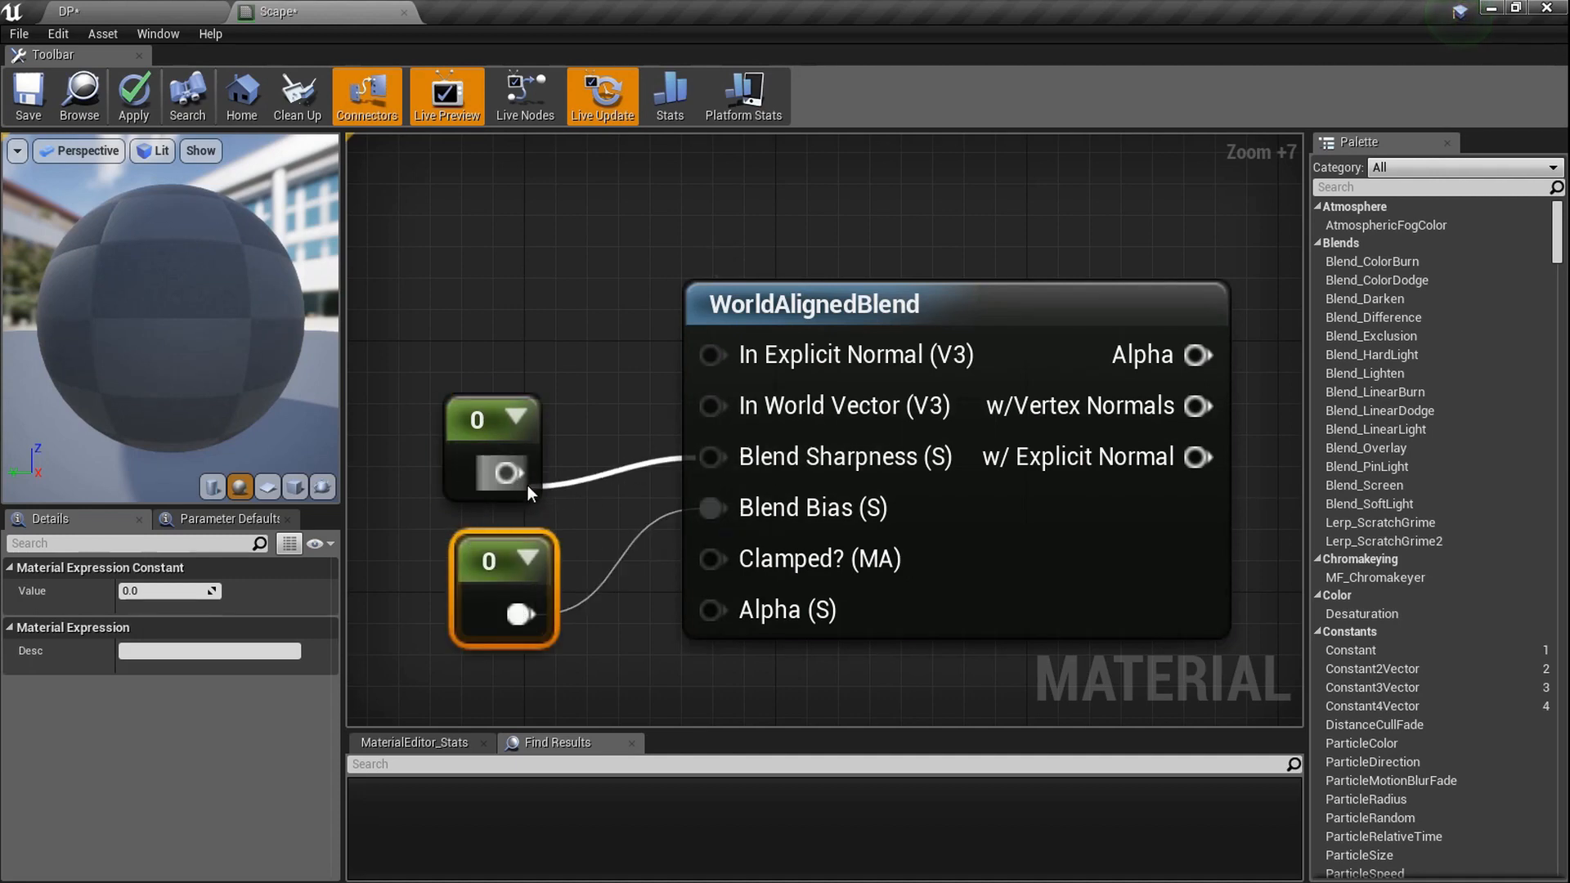
{"action": "scroll", "coordinate": [694, 453], "scroll_direction": "down", "scroll_amount": 8}
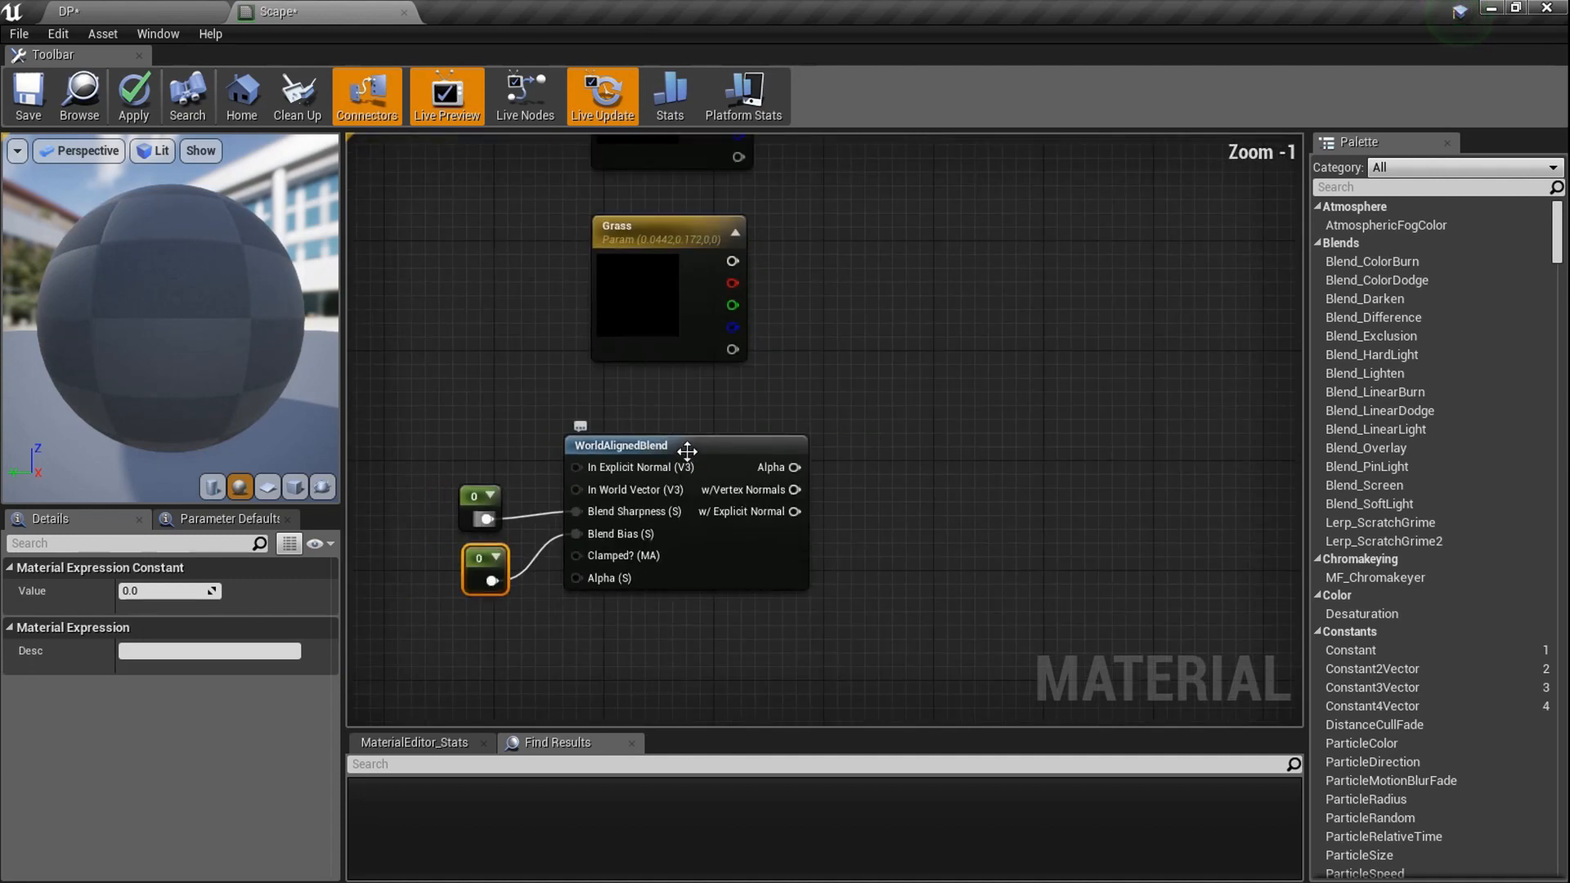
{"action": "right_click_drag", "start_coordinate": [765, 144], "coordinate": [660, 311]}
{"action": "scroll", "coordinate": [660, 303], "scroll_direction": "down", "scroll_amount": 1}
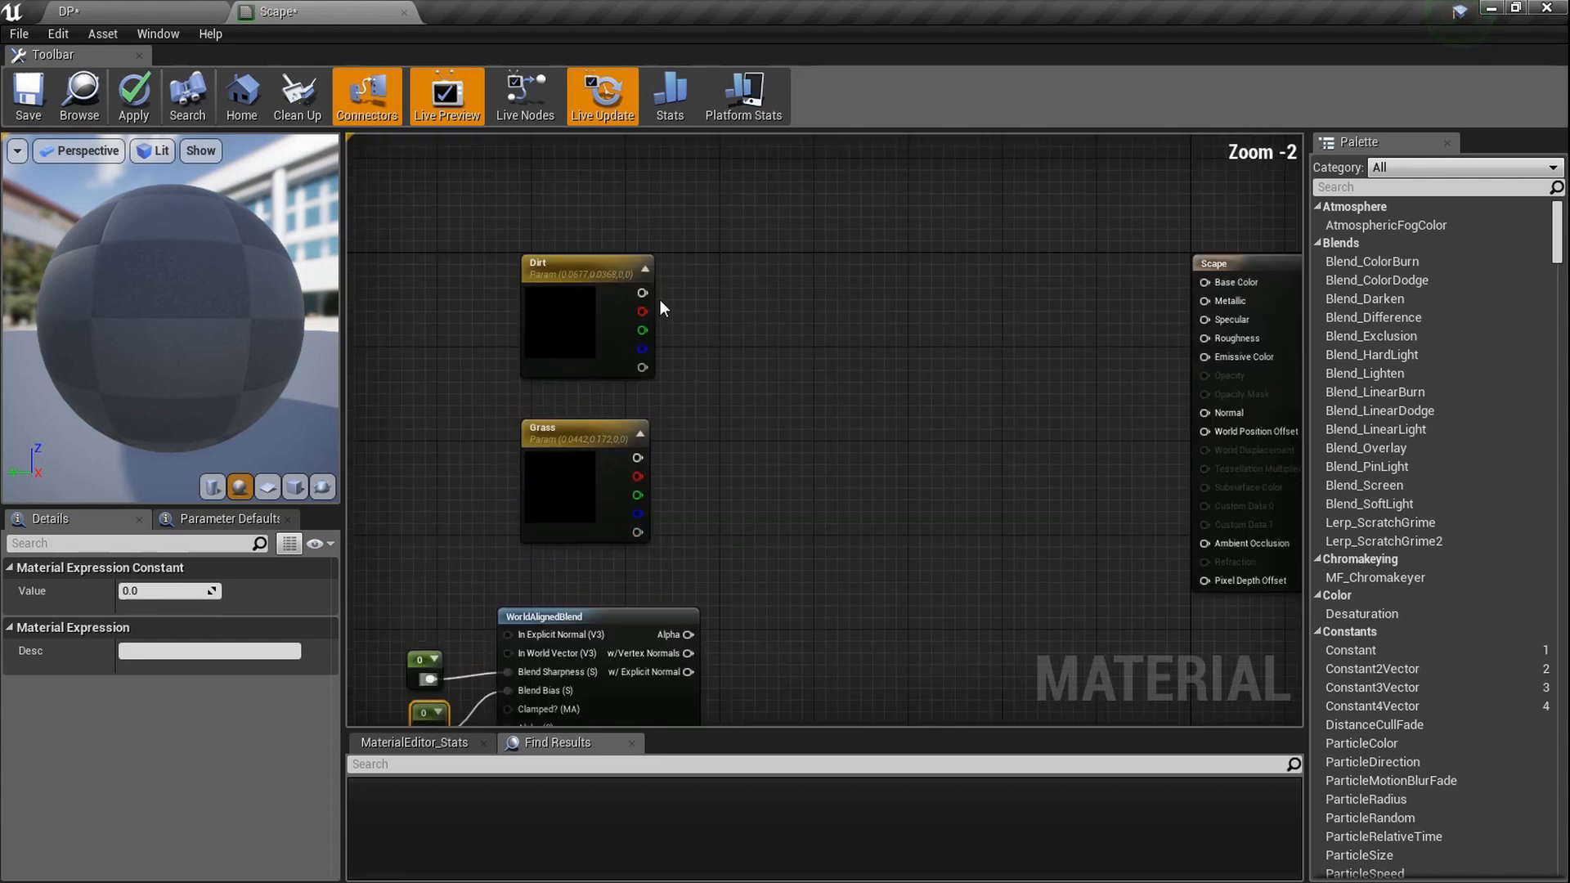
{"action": "left_click_drag", "start_coordinate": [644, 293], "coordinate": [687, 285]}
{"action": "left_click", "coordinate": [672, 344]}
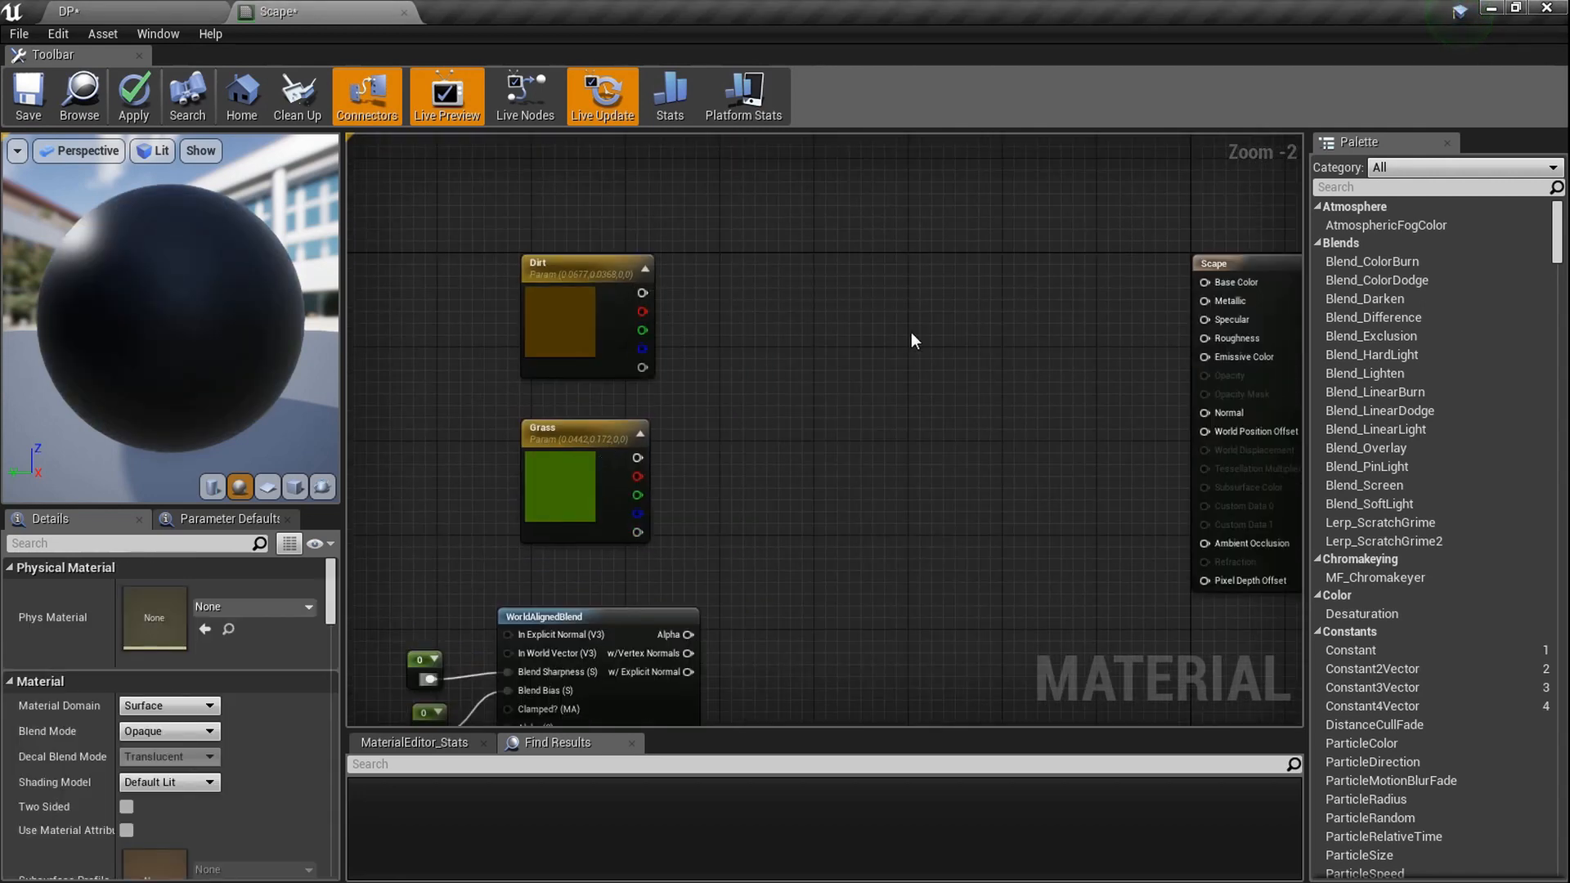
Add a Linear Interpolate node and connect the WorldAlignedBlend node's w/Vertex Normals output to its Alpha input
{"action": "right_click_drag", "start_coordinate": [654, 517], "coordinate": [646, 361]}
{"action": "scroll", "coordinate": [641, 444], "scroll_direction": "up", "scroll_amount": 2}
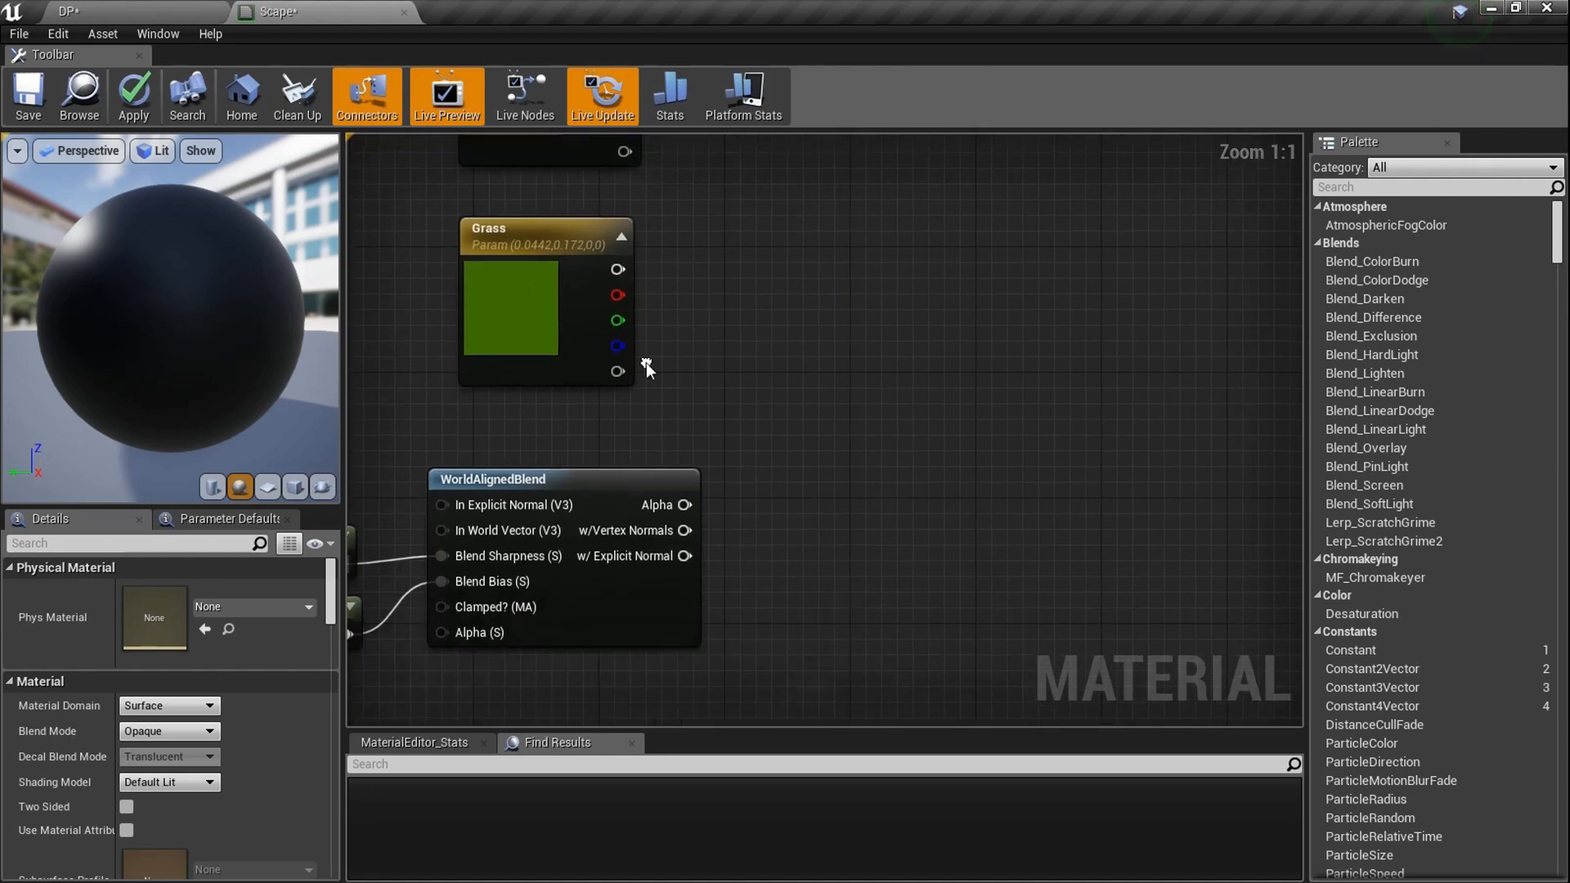
{"action": "scroll", "coordinate": [699, 507], "scroll_direction": "up", "scroll_amount": 6, "text": "ctrl"}
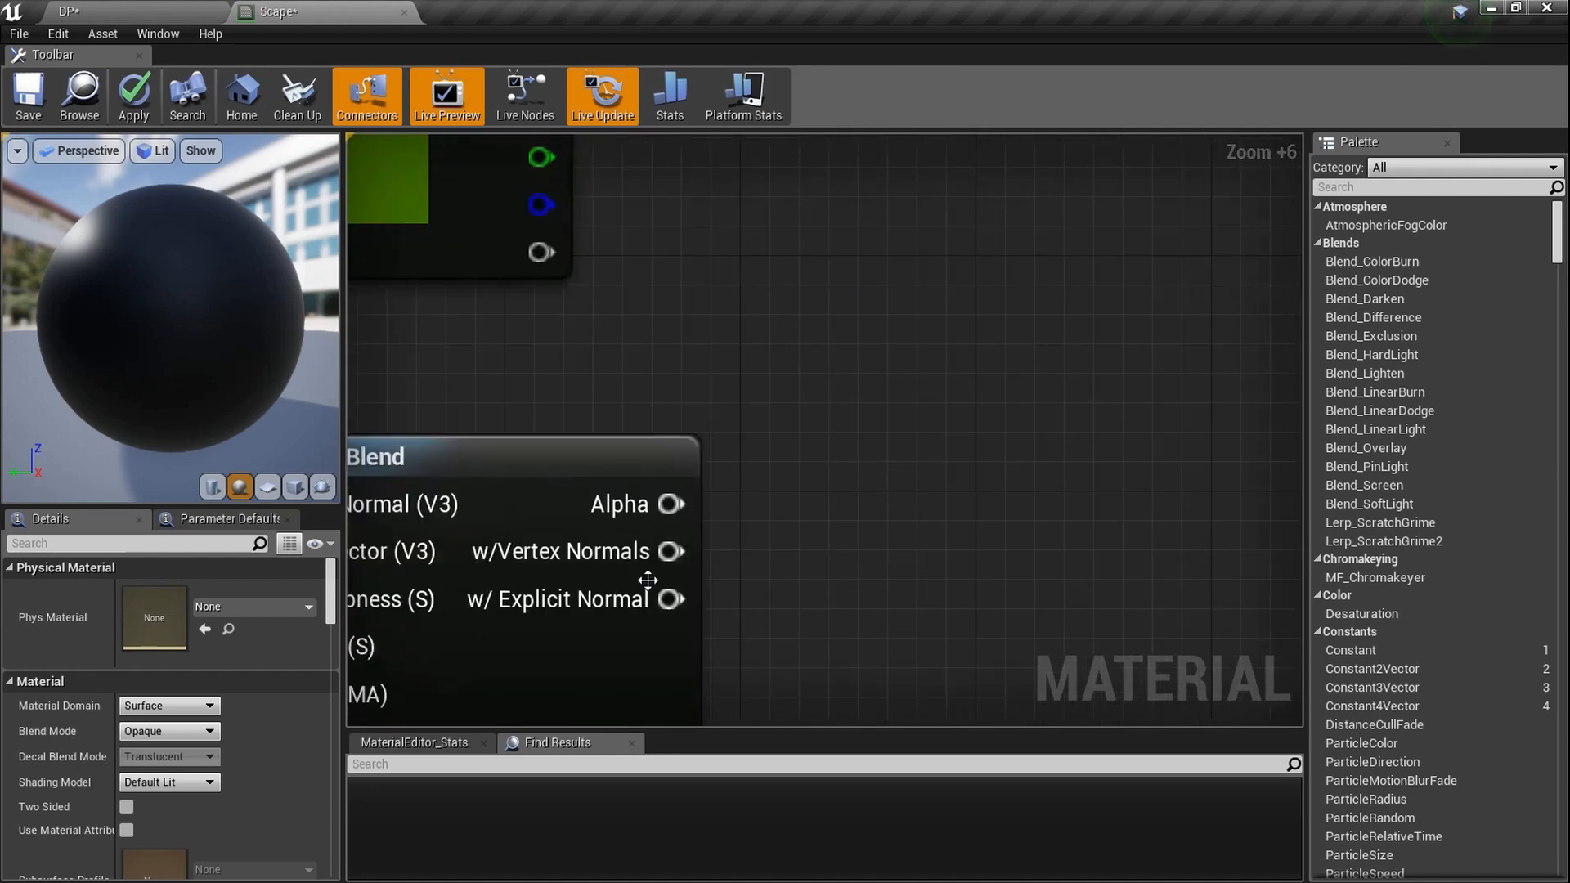
{"action": "scroll", "coordinate": [891, 435], "scroll_direction": "down", "scroll_amount": 1}
{"action": "scroll", "coordinate": [890, 429], "scroll_direction": "down", "scroll_amount": 3}
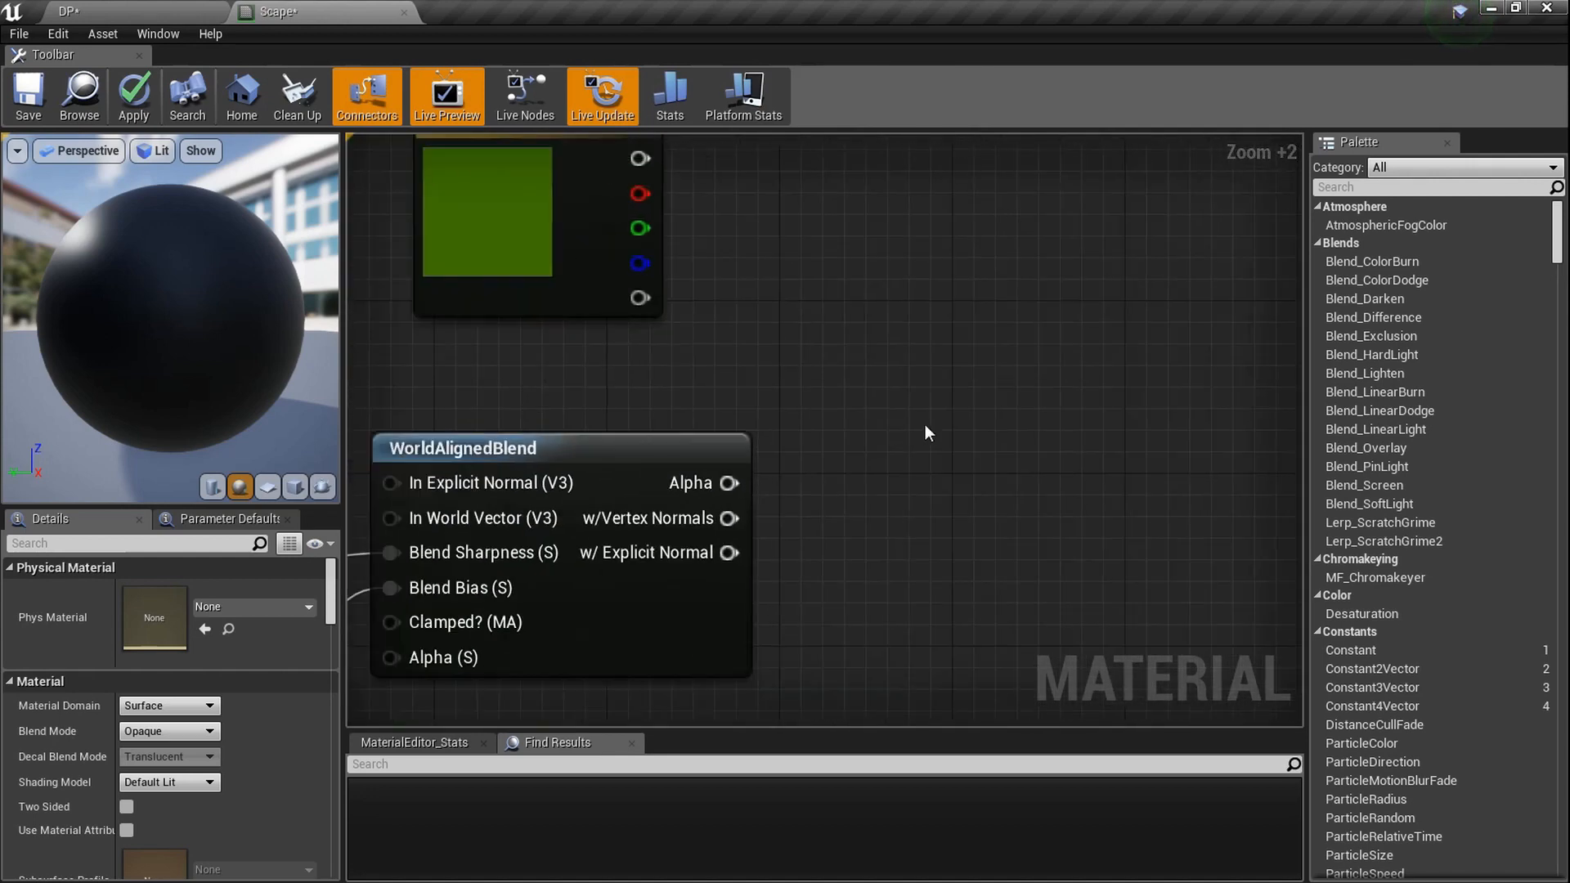
{"action": "left_click", "coordinate": [960, 410]}
{"action": "left_click_drag", "start_coordinate": [728, 518], "coordinate": [993, 533]}
Connect the Grass color to the Lerp node's B input and the Dirt color to its A input
{"action": "scroll", "coordinate": [915, 469], "scroll_direction": "down", "scroll_amount": 3}
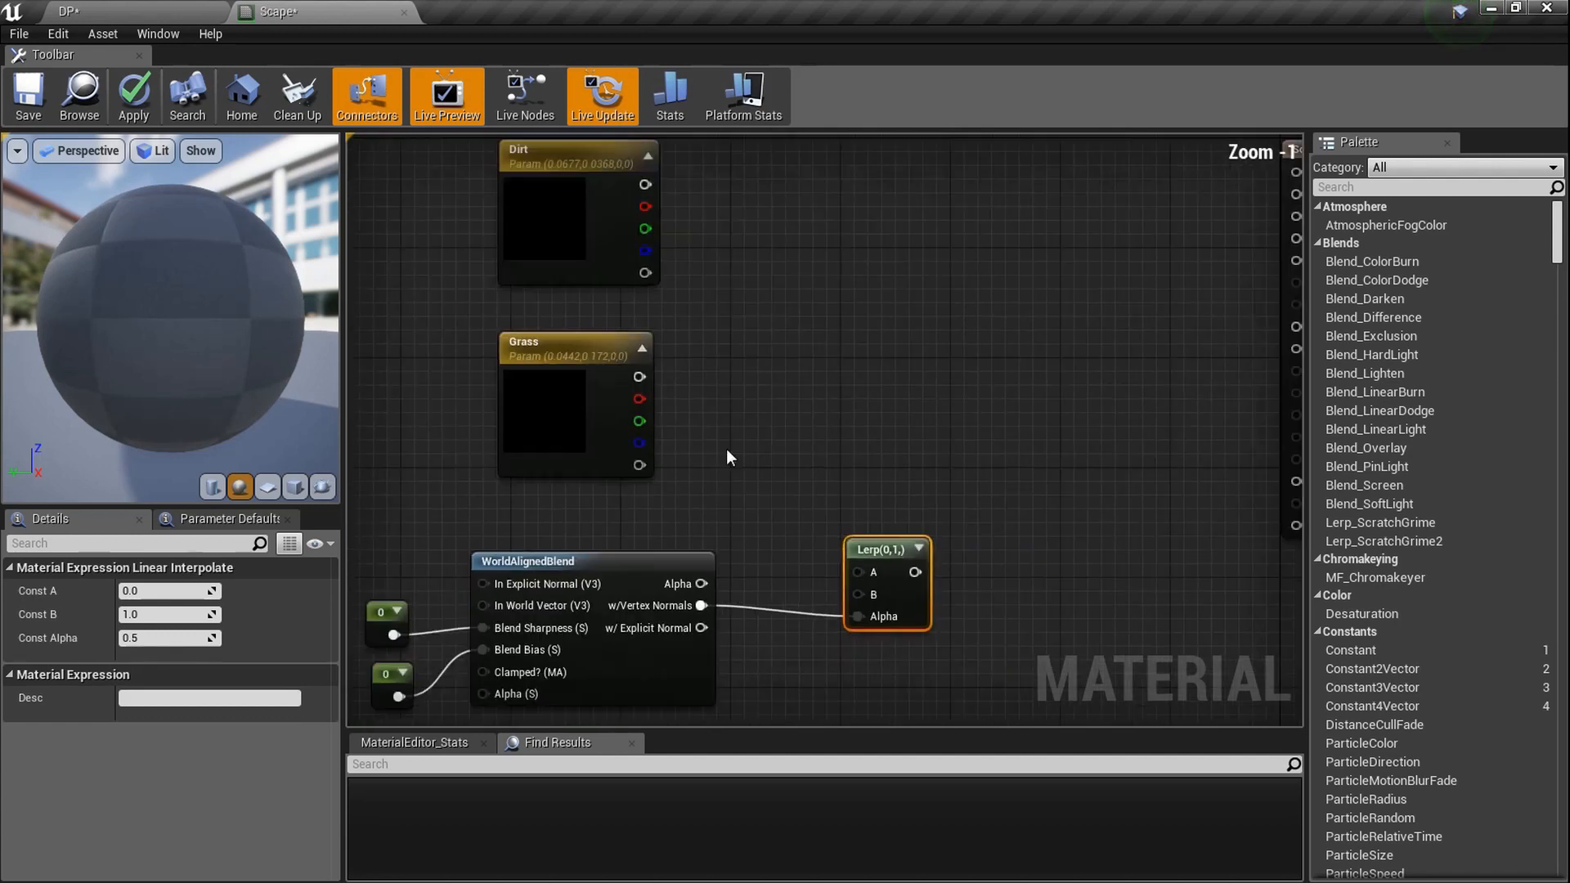
{"action": "left_click_drag", "start_coordinate": [644, 379], "coordinate": [860, 595]}
{"action": "left_click_drag", "start_coordinate": [646, 185], "coordinate": [864, 570]}
Connect the Lerp output to the Scape node's Base Color input and move the Scape output node down beside the Lerp
{"action": "right_click_drag", "start_coordinate": [925, 511], "coordinate": [797, 488]}
{"action": "left_click_drag", "start_coordinate": [786, 551], "coordinate": [1151, 157]}
{"action": "right_click_drag", "start_coordinate": [1152, 159], "coordinate": [1159, 212]}
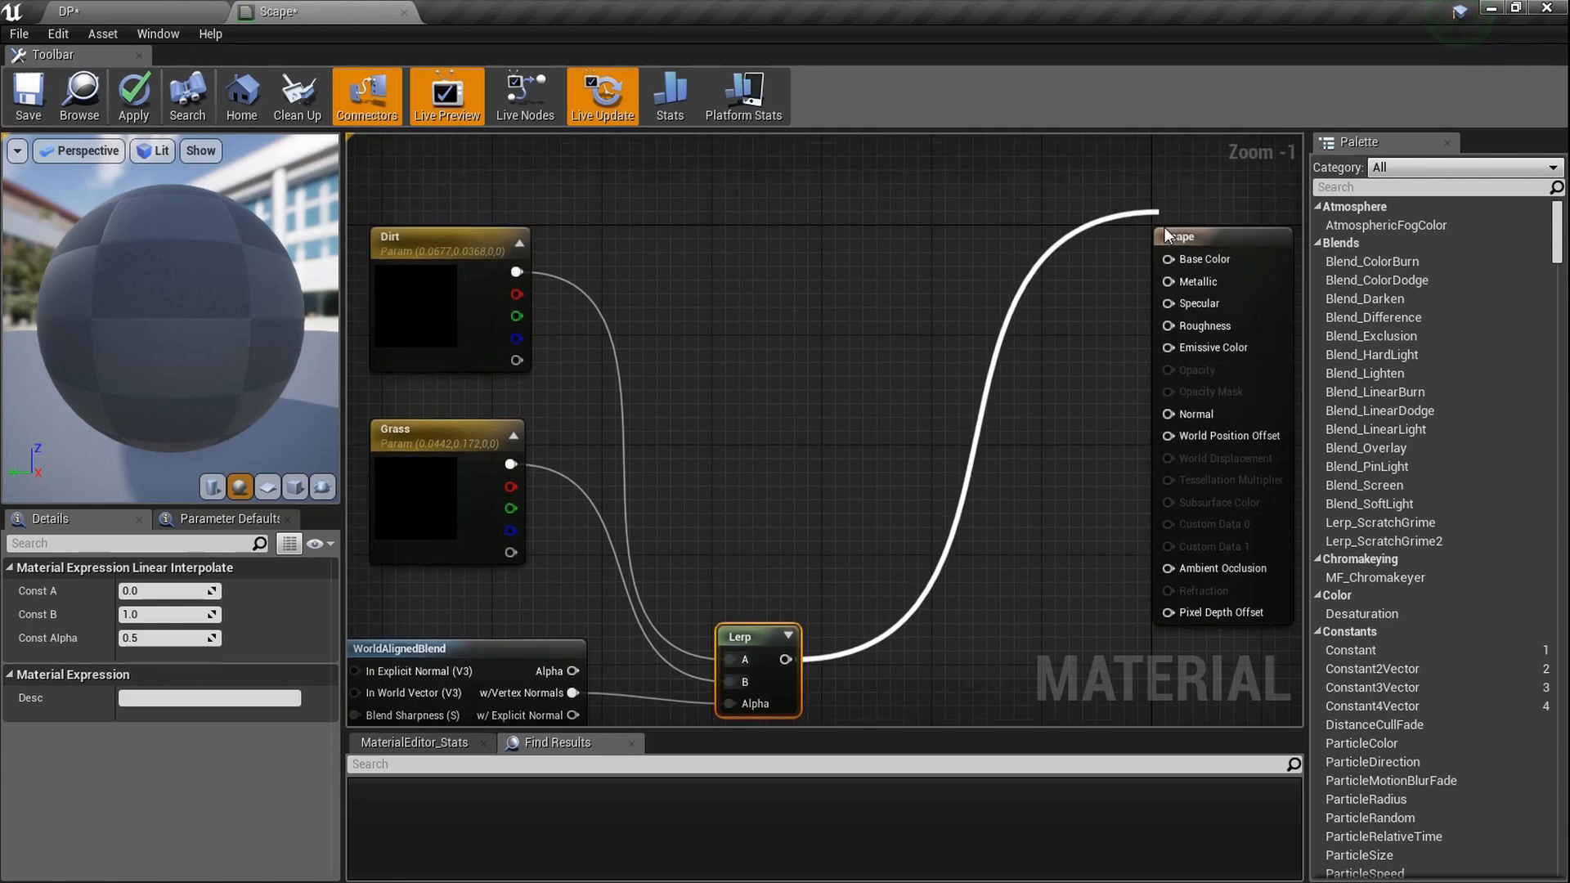
{"action": "left_click_drag", "start_coordinate": [1248, 305], "coordinate": [1106, 628]}
{"action": "right_click_drag", "start_coordinate": [811, 666], "coordinate": [954, 439]}
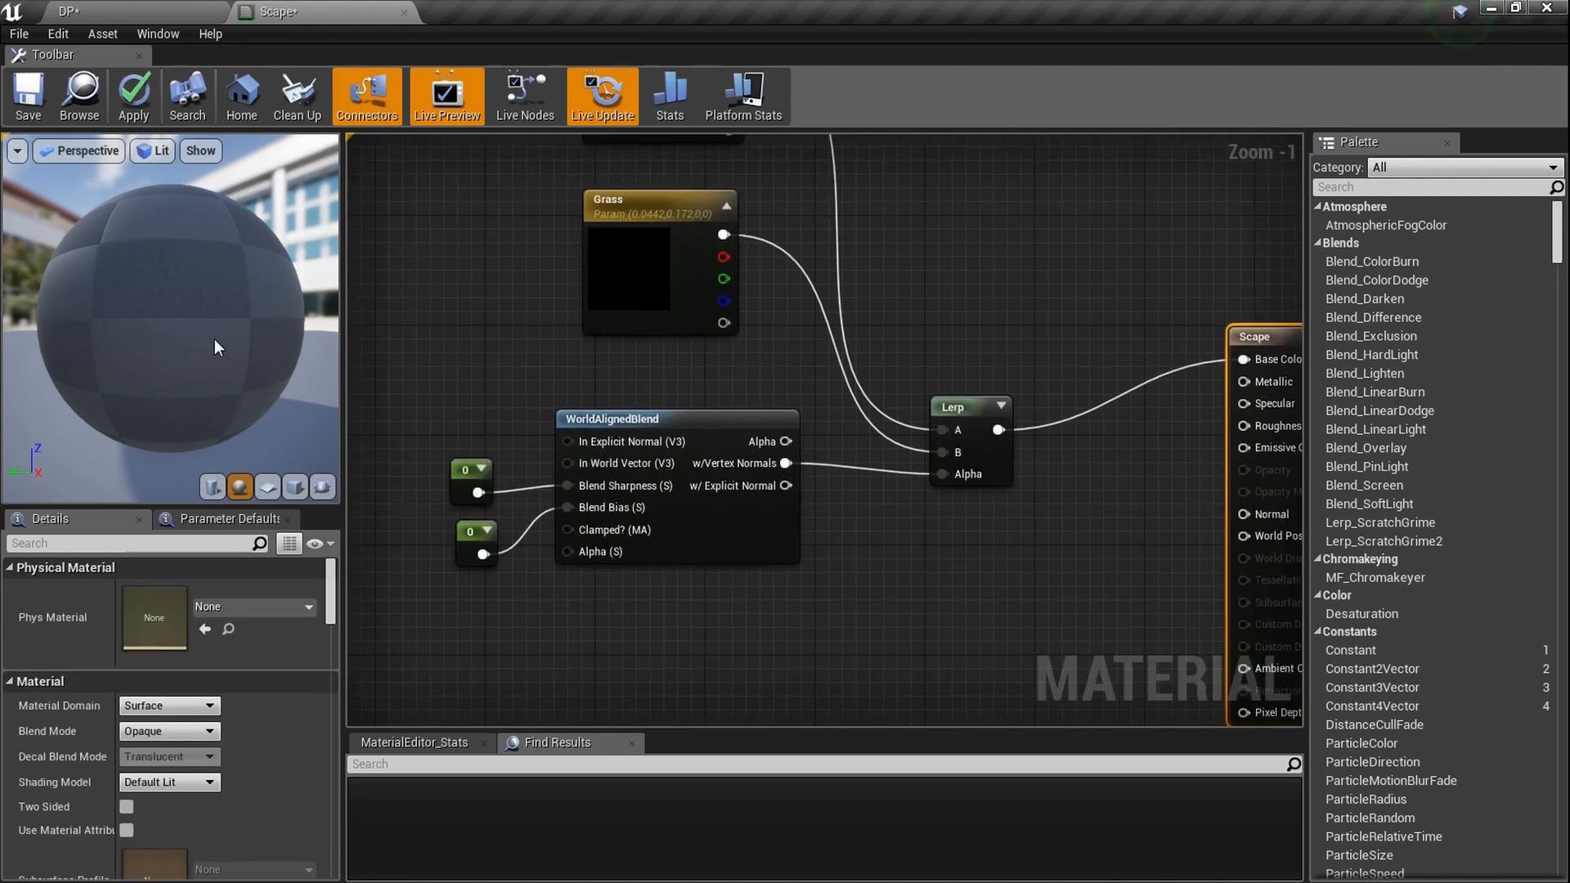
Set the Blend Sharpness constant to 50 and inspect the blend on the preview sphere
{"action": "left_click", "coordinate": [465, 487]}
{"action": "scroll", "coordinate": [561, 536], "scroll_direction": "up", "scroll_amount": 5}
{"action": "right_click_drag", "start_coordinate": [503, 509], "coordinate": [686, 509]}
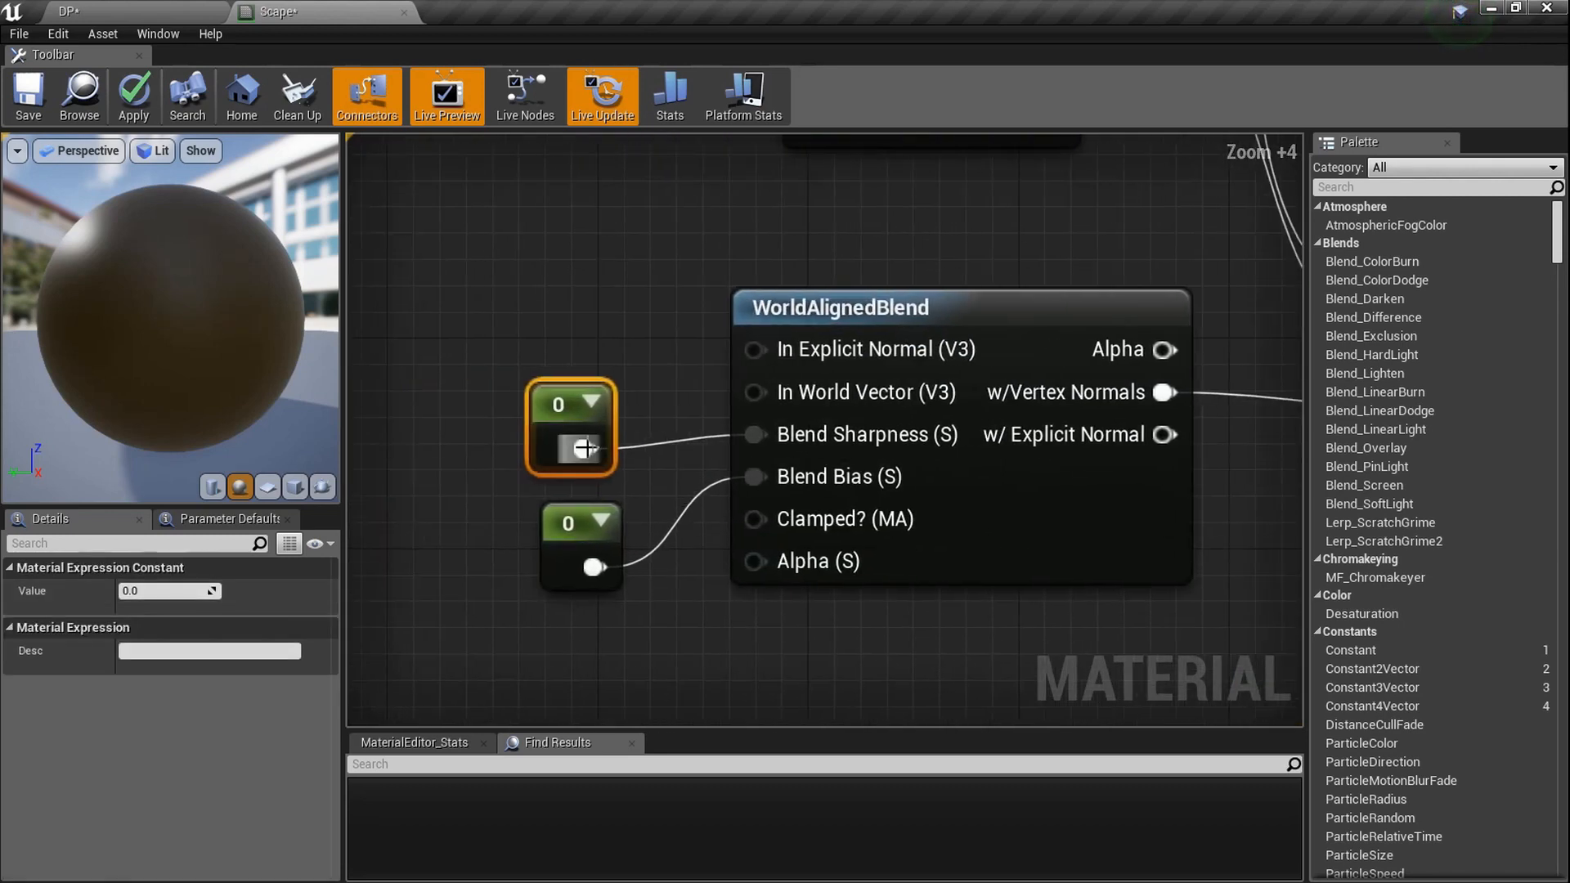
{"action": "left_click", "coordinate": [176, 591]}
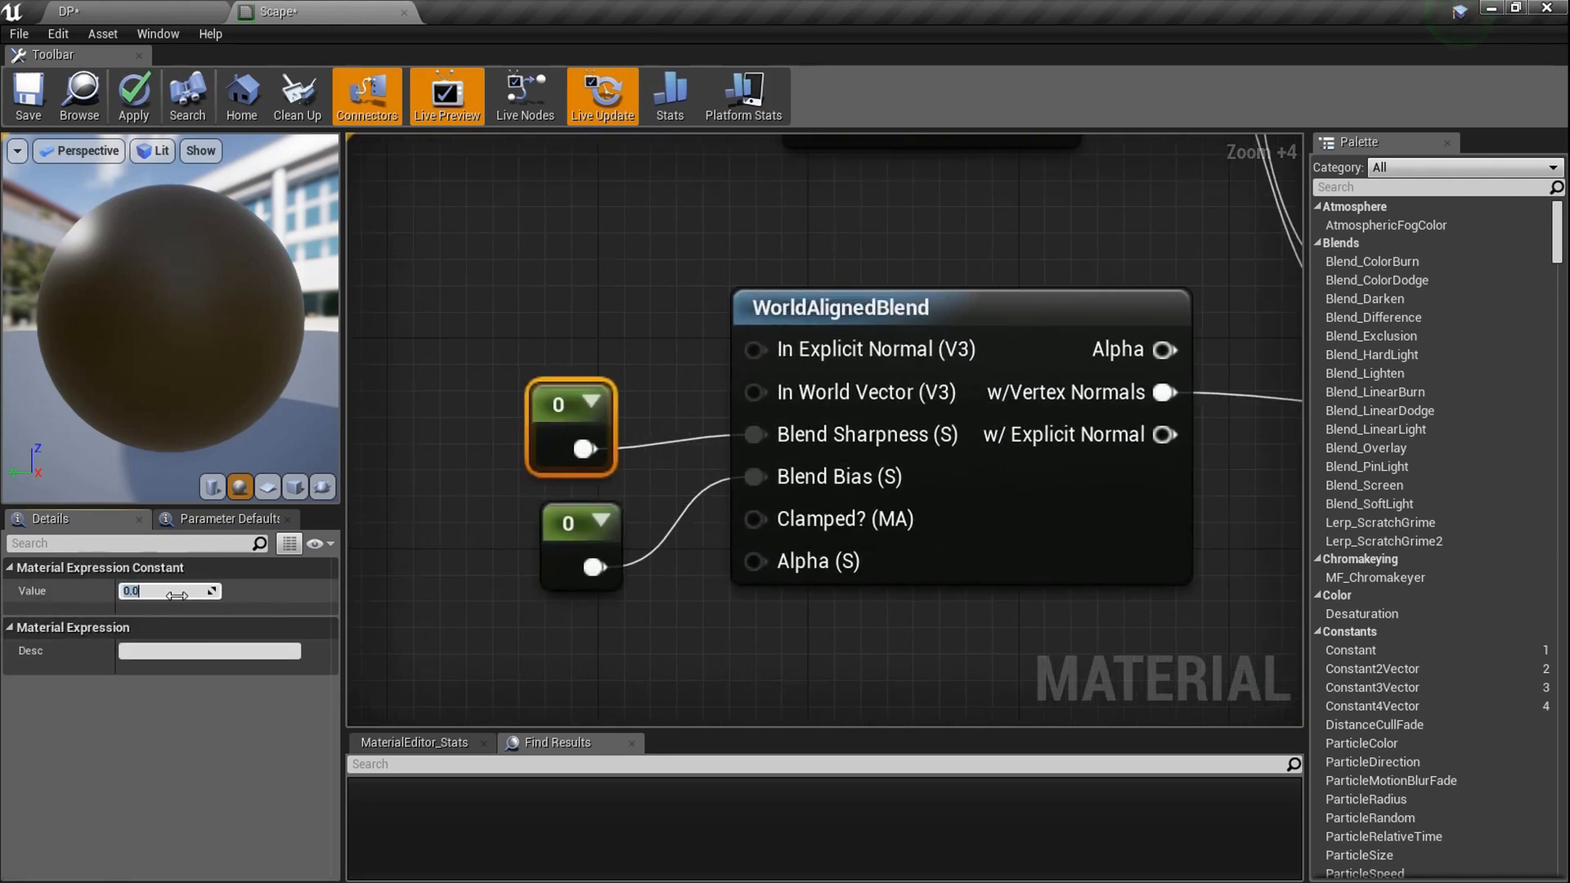
{"action": "type", "text": "50"}
{"action": "key", "text": "Return"}
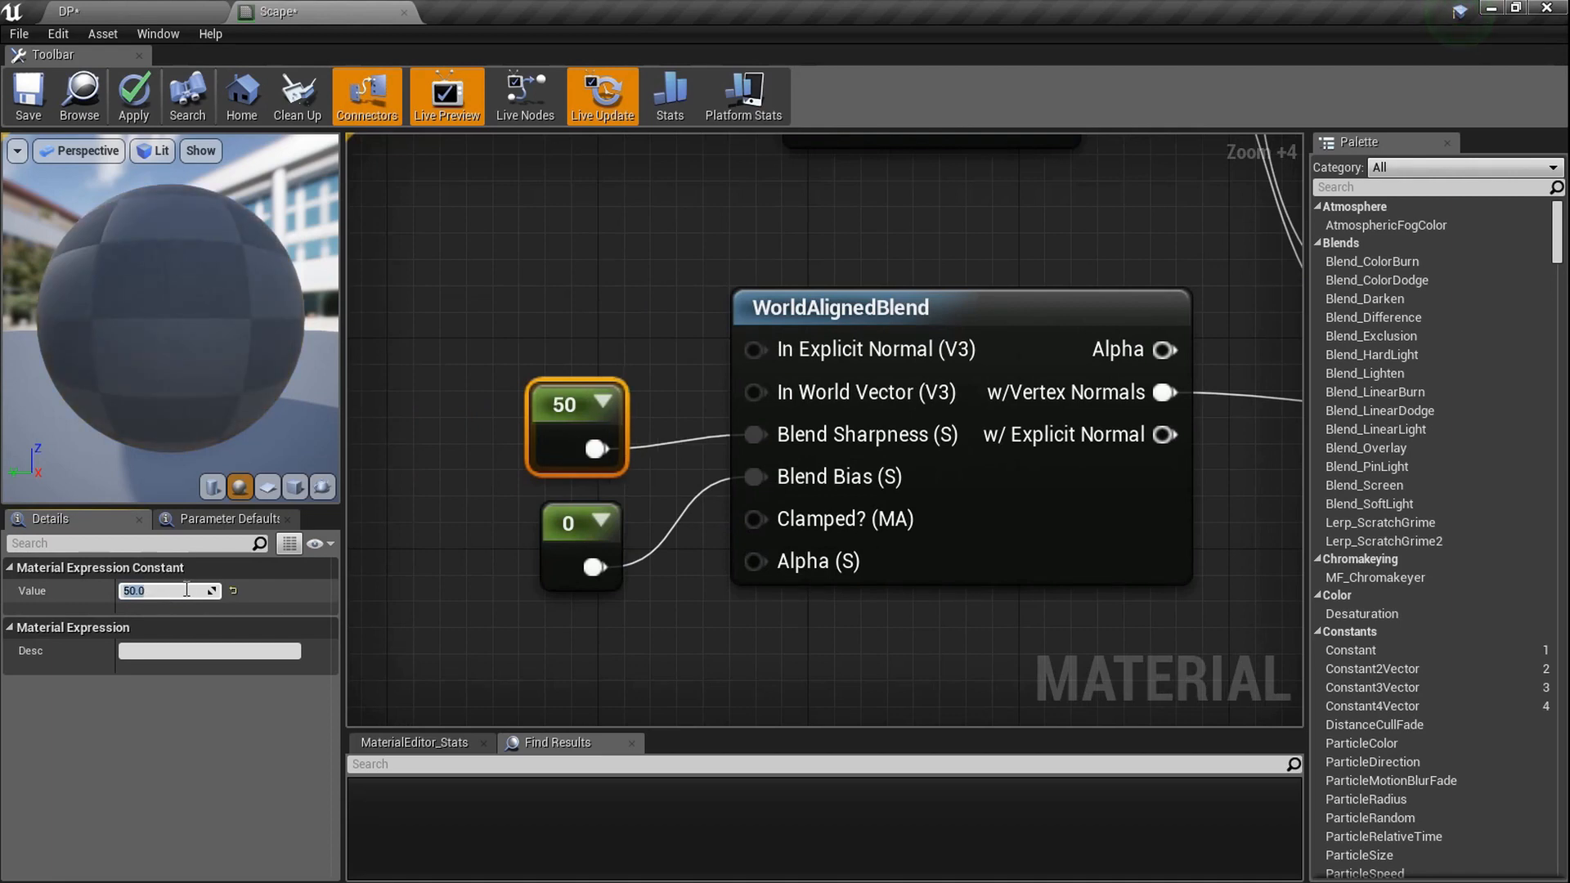
{"action": "left_click", "coordinate": [248, 376]}
{"action": "left_click_drag", "start_coordinate": [248, 376], "coordinate": [218, 403]}
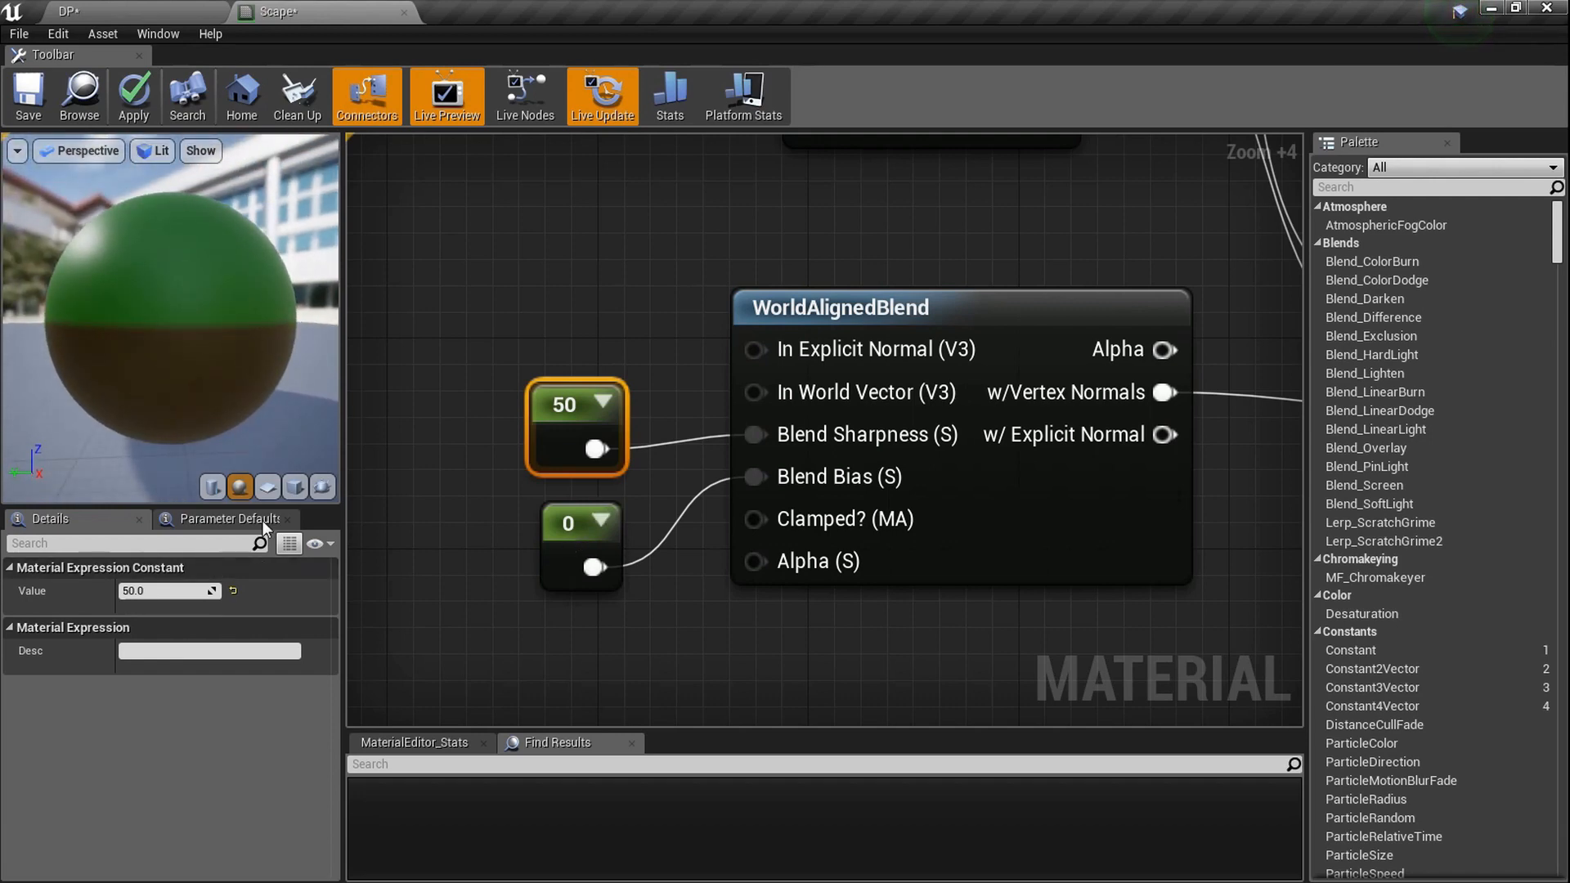
Try Blend Sharpness values of 10 and 500, and restore the constant to 50
{"action": "left_click", "coordinate": [167, 597]}
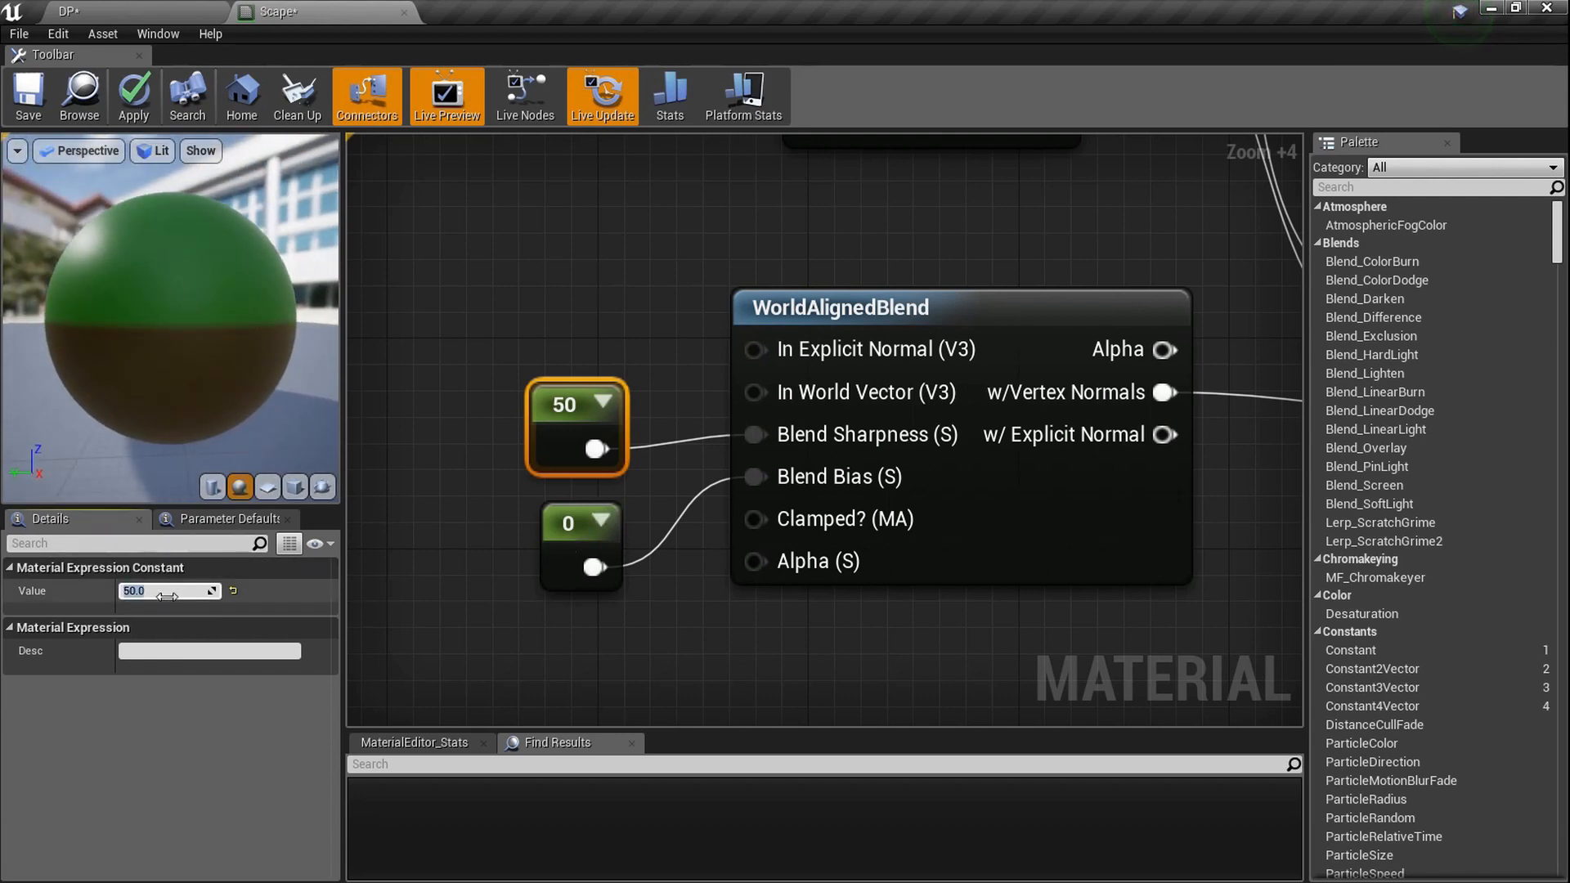
{"action": "type", "text": "10"}
{"action": "key", "text": "Return"}
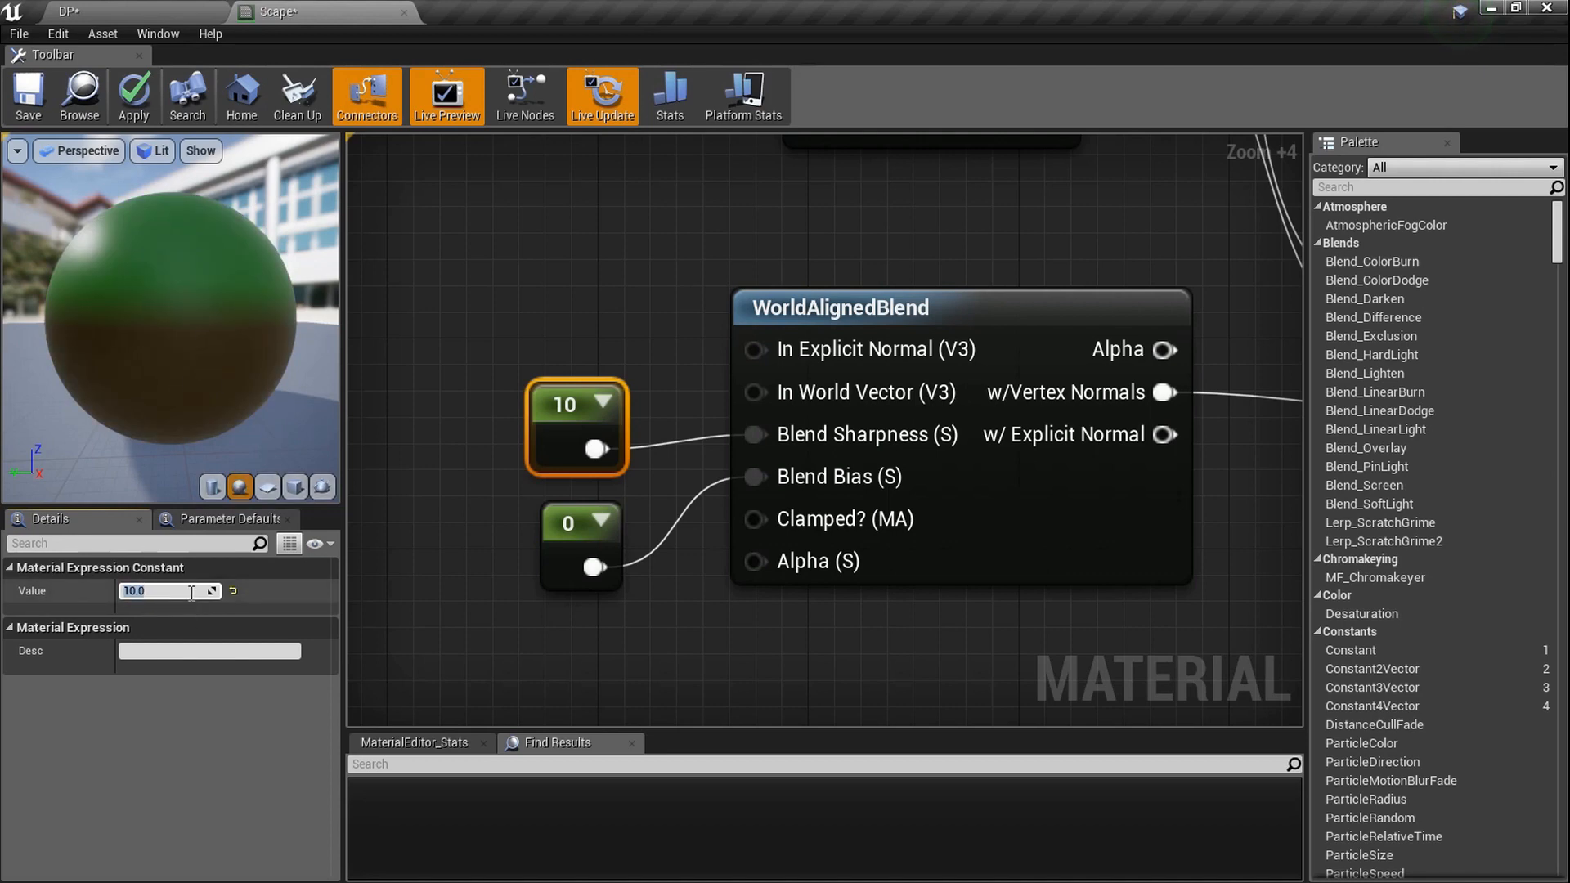
{"action": "type", "text": "500"}
{"action": "key", "text": "Return"}
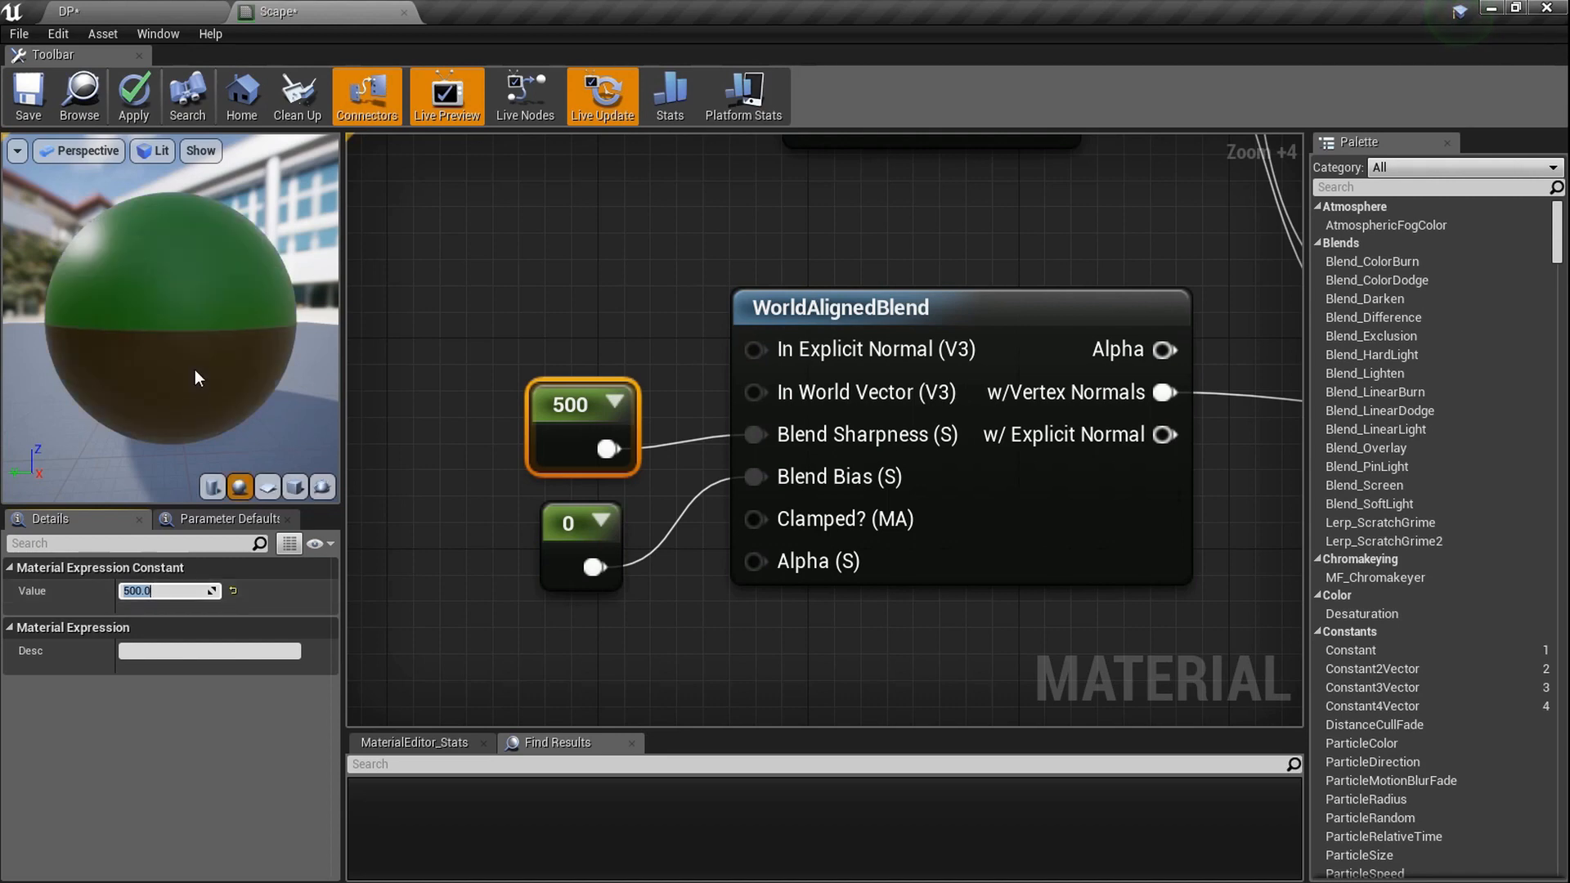
{"action": "type", "text": "50"}
{"action": "key", "text": "Return"}
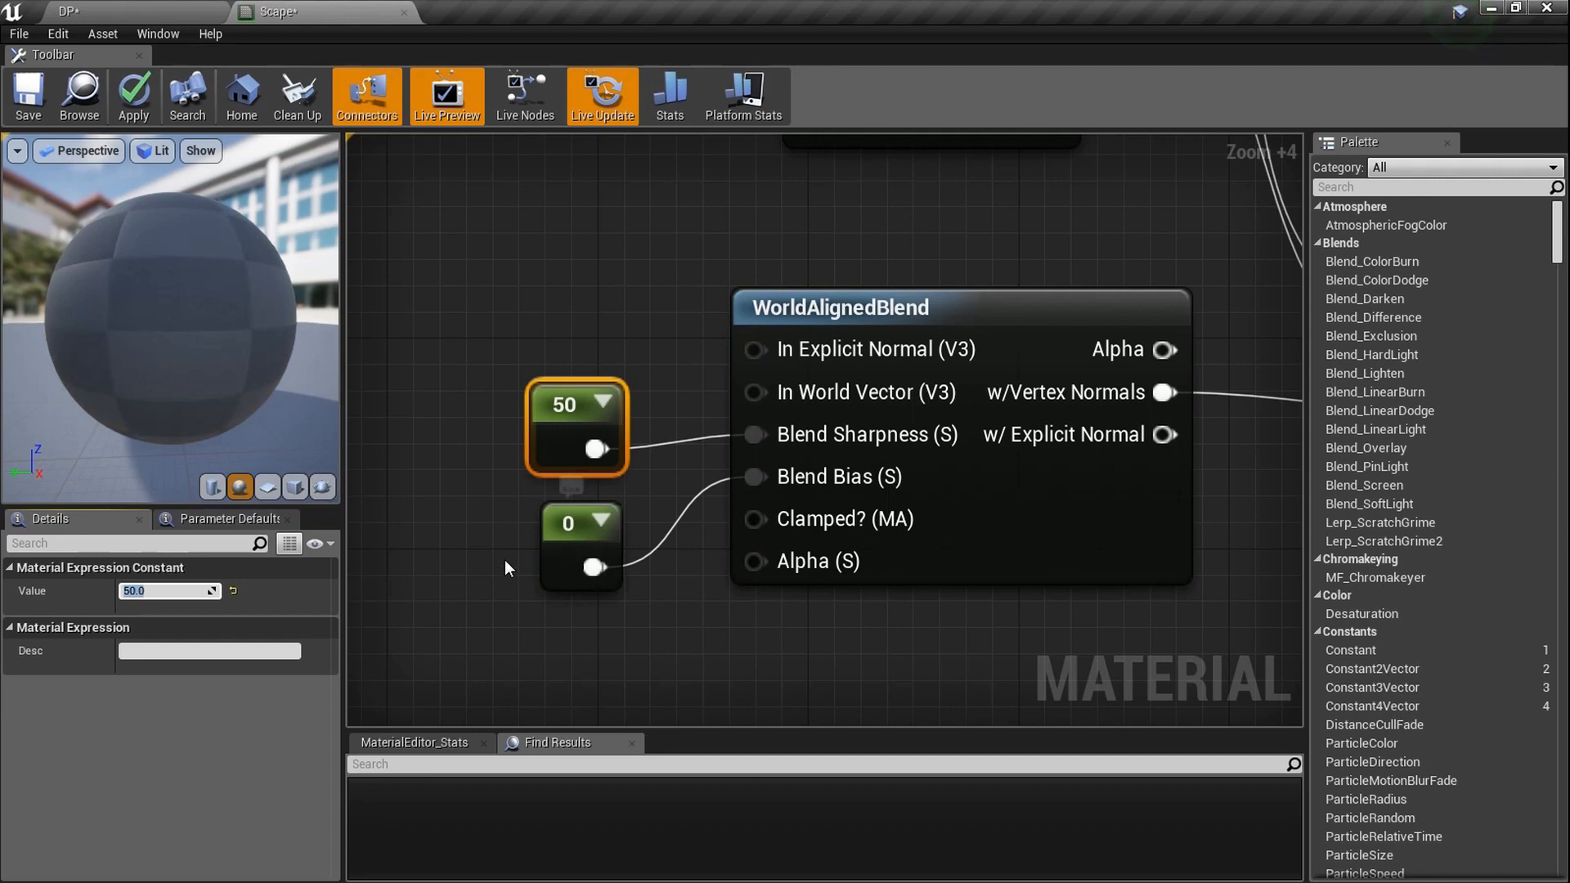
Set the Blend Bias constant to -10 and inspect the blend on the preview sphere
{"action": "left_click", "coordinate": [567, 521]}
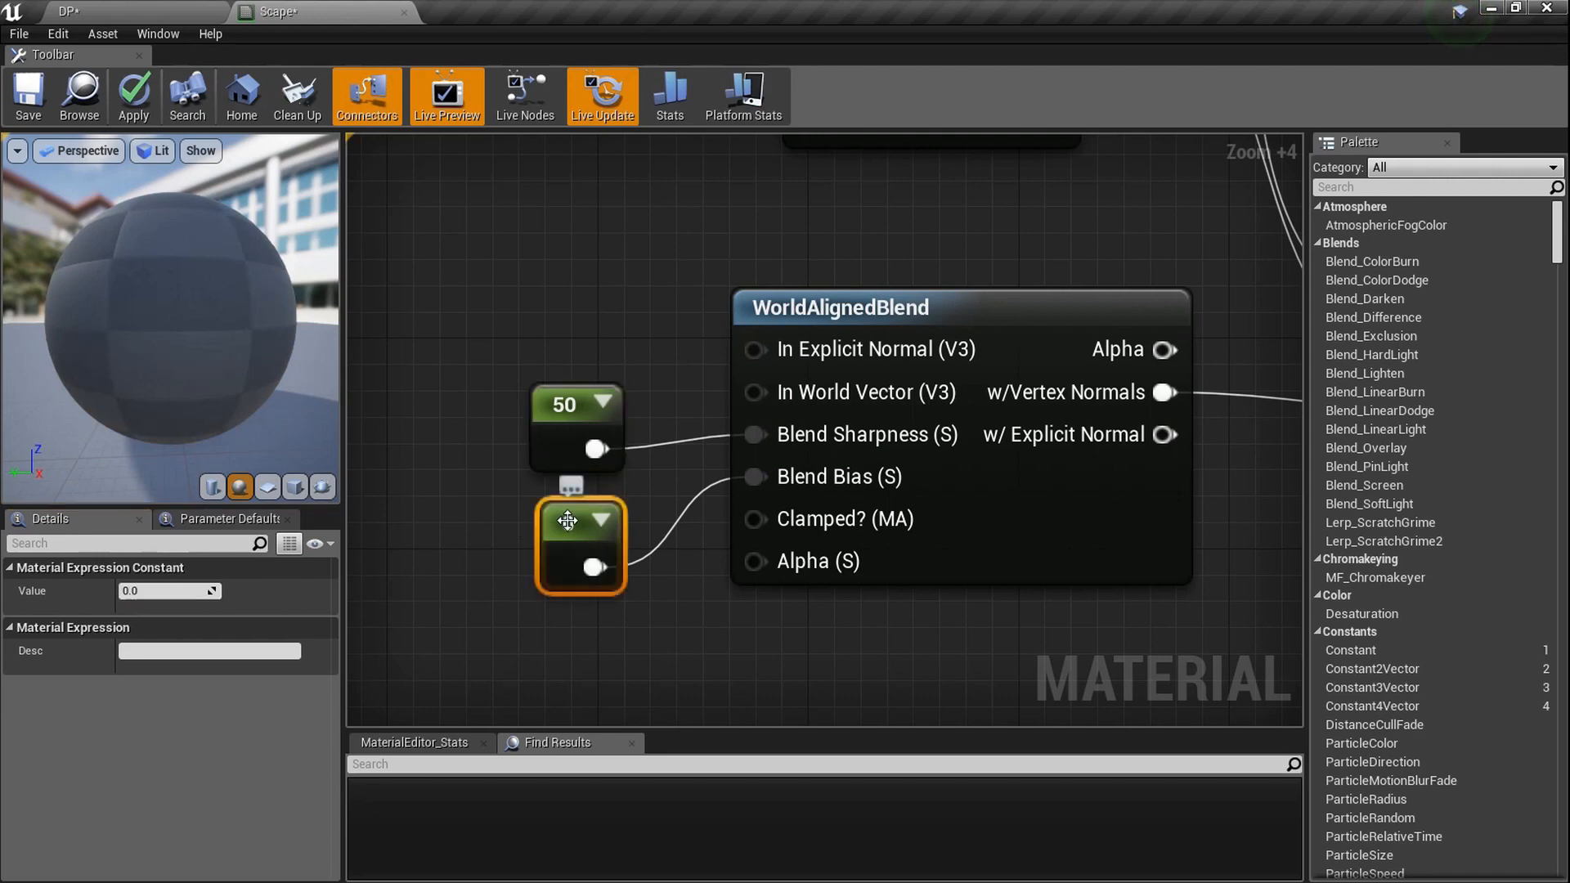
{"action": "left_click", "coordinate": [193, 590]}
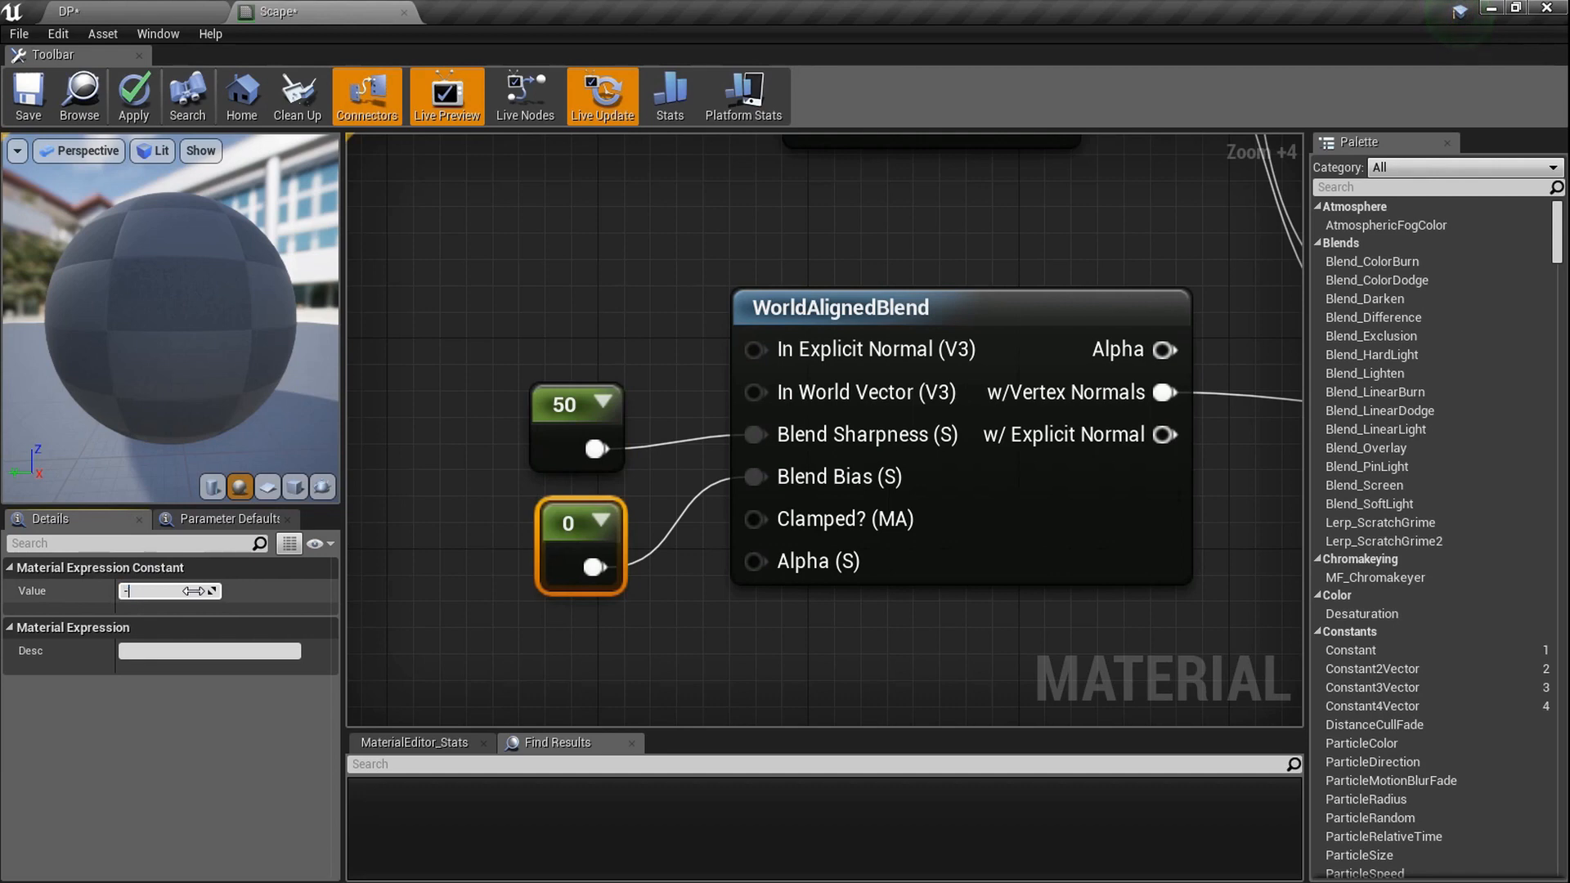
{"action": "type", "text": "-10"}
{"action": "key", "text": "Return"}
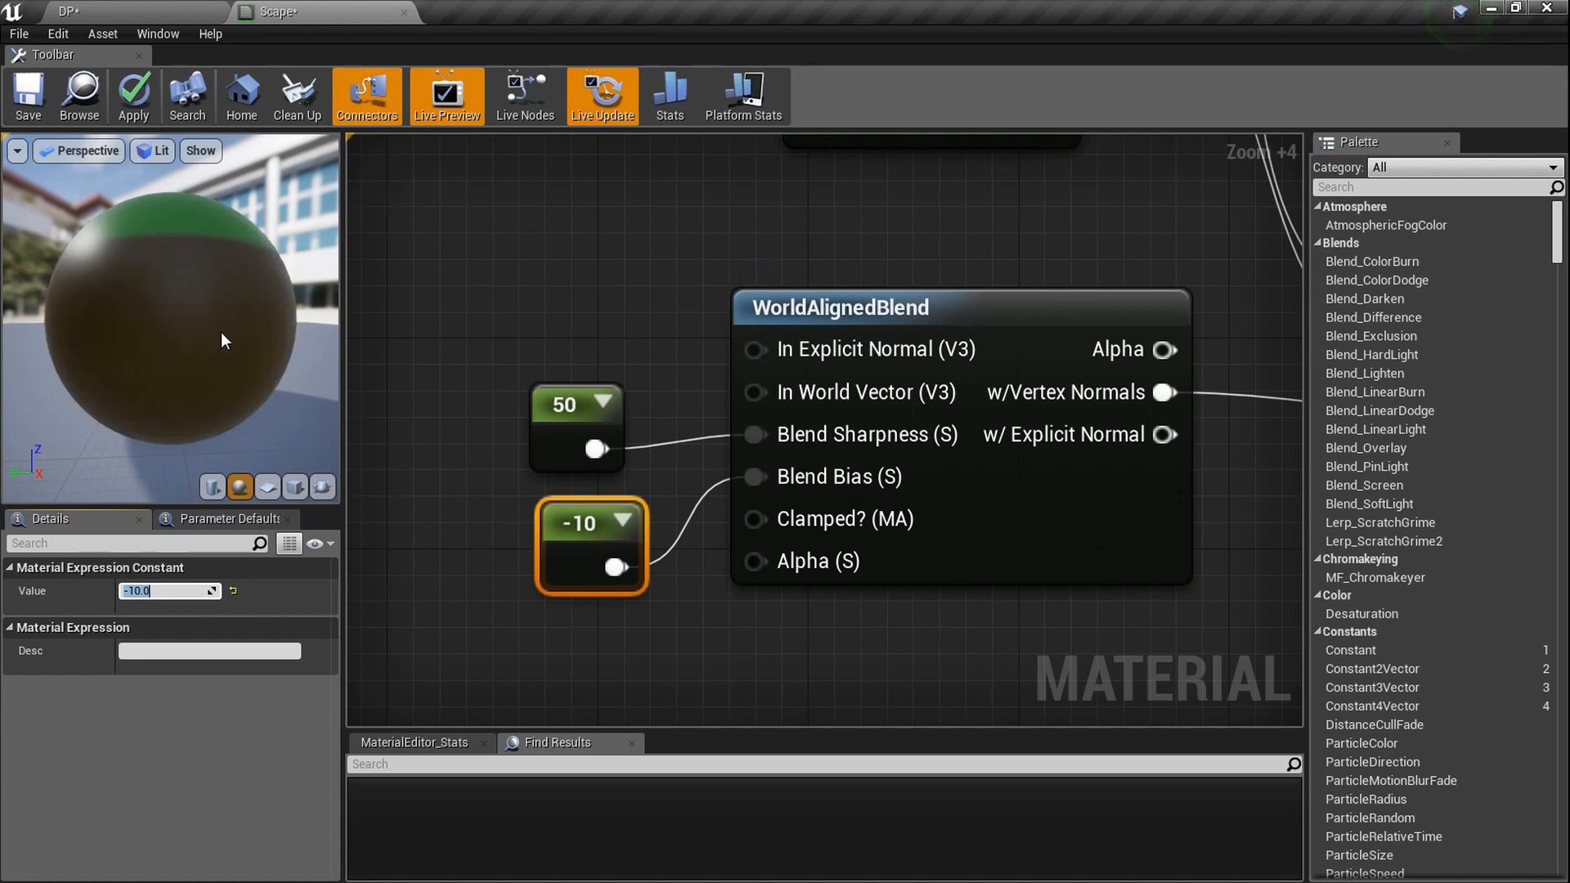
{"action": "left_click_drag", "start_coordinate": [221, 332], "coordinate": [247, 249]}
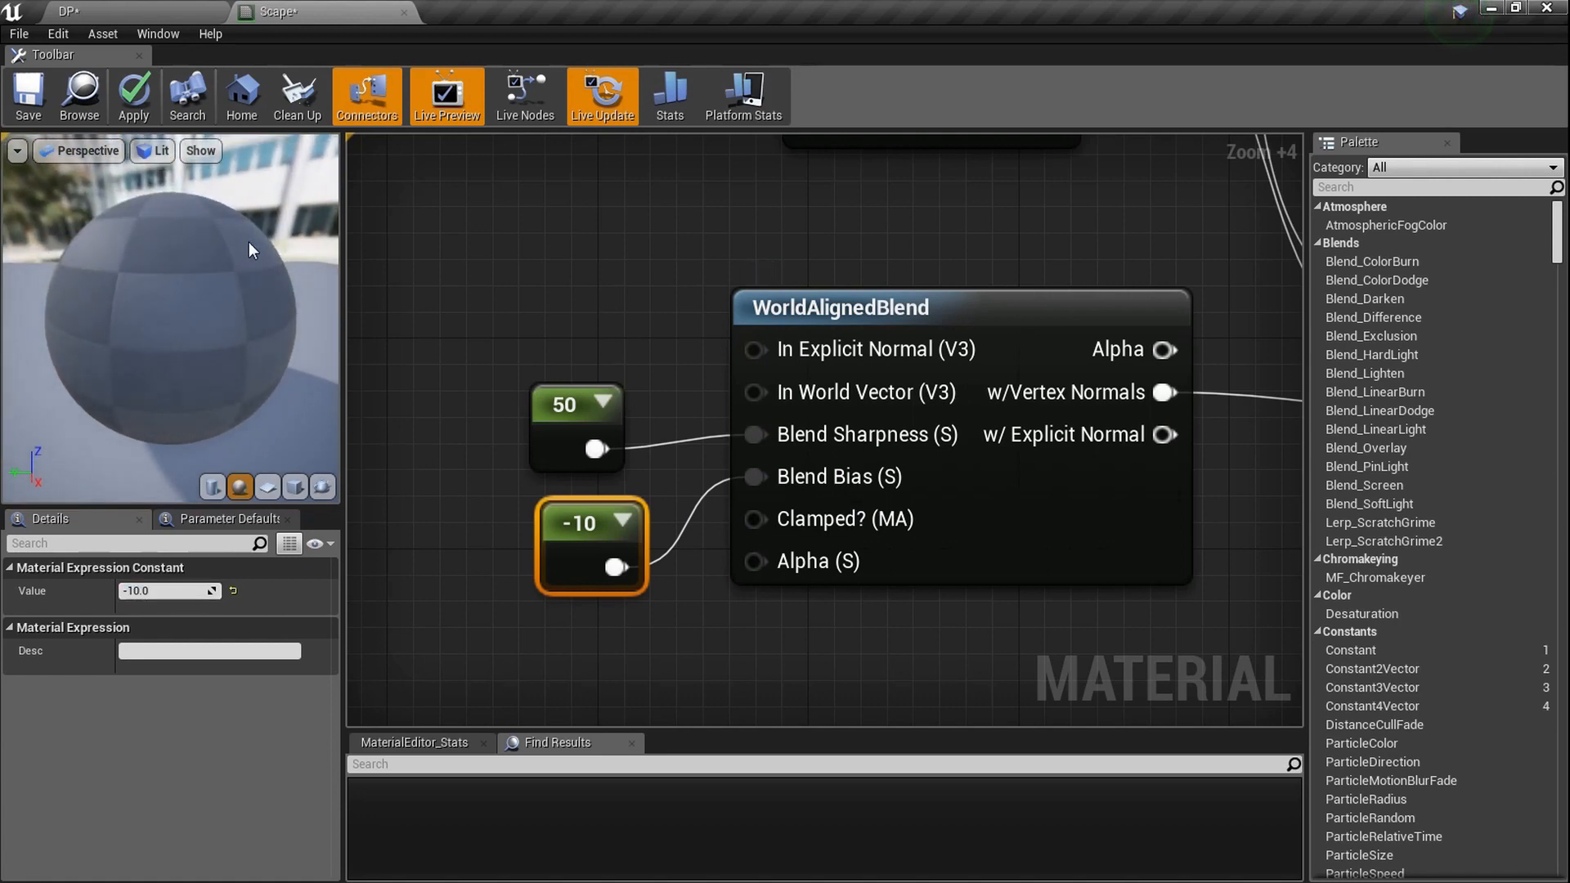
{"action": "left_click_drag", "start_coordinate": [96, 213], "coordinate": [60, 262]}
Set the Blend Bias constant to -21 and check the preview sphere from several angles
{"action": "left_click", "coordinate": [170, 590]}
{"action": "type", "text": "-"}
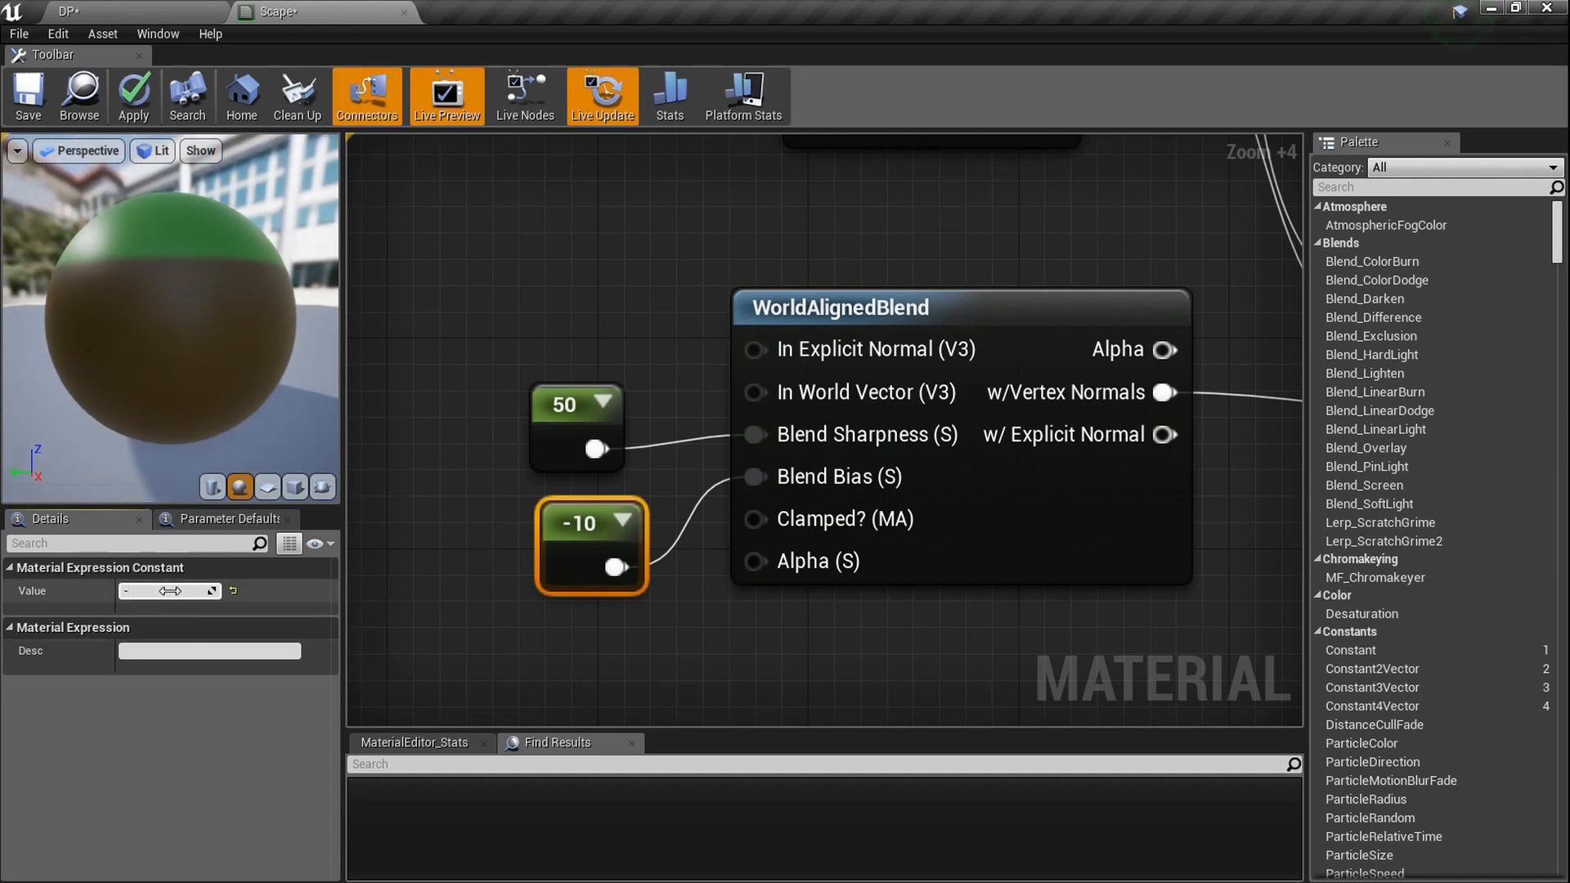
{"action": "type", "text": "21"}
{"action": "key", "text": "Return"}
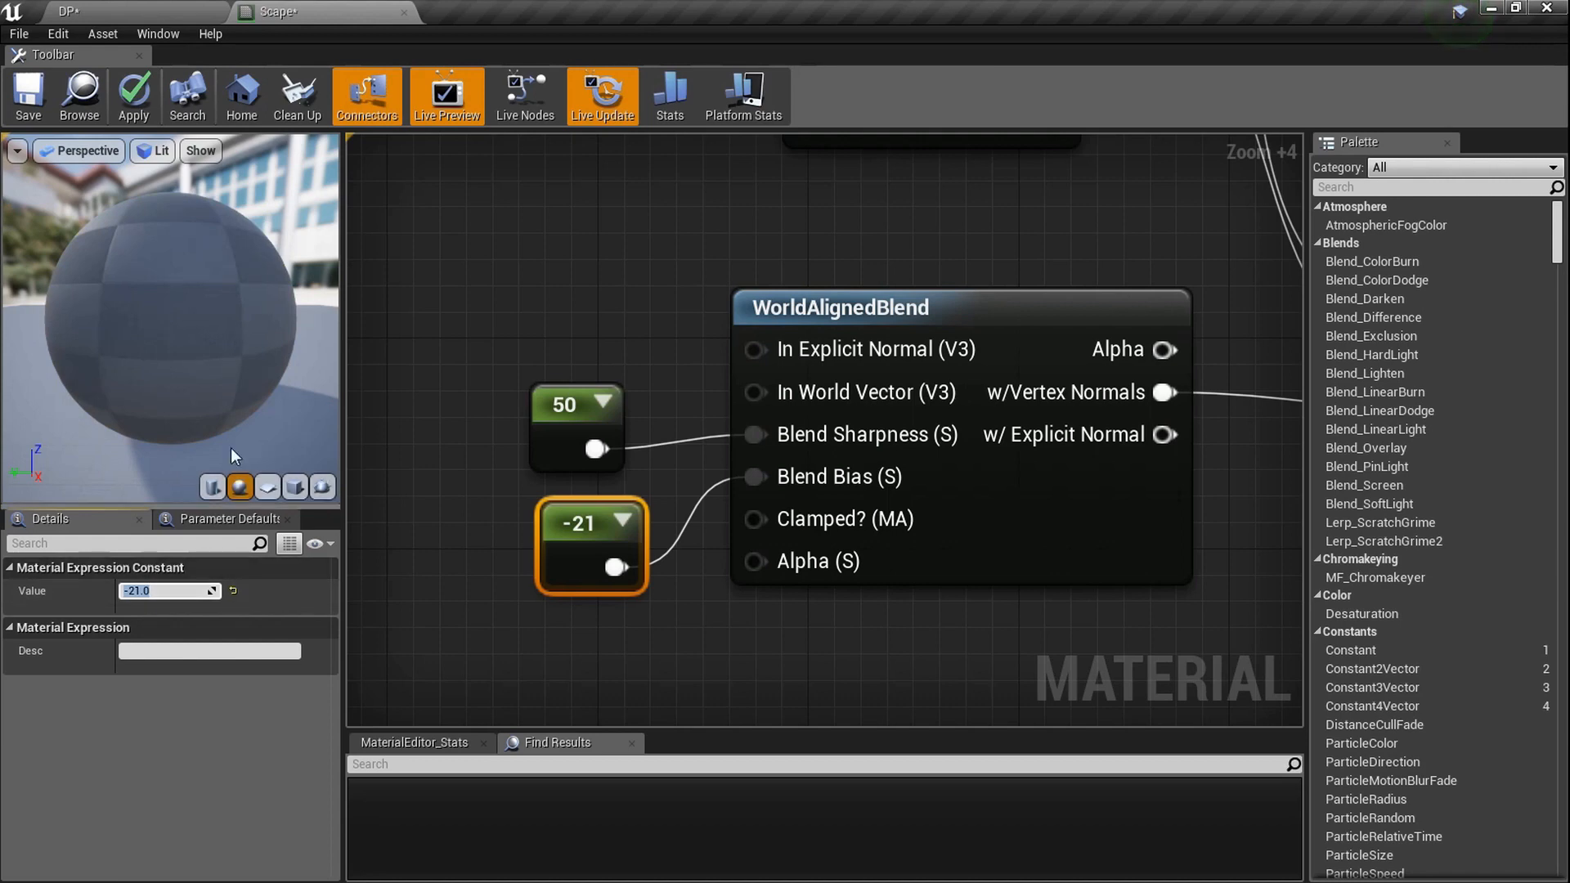
{"action": "left_click_drag", "start_coordinate": [225, 286], "coordinate": [231, 364]}
{"action": "left_click_drag", "start_coordinate": [260, 238], "coordinate": [260, 222]}
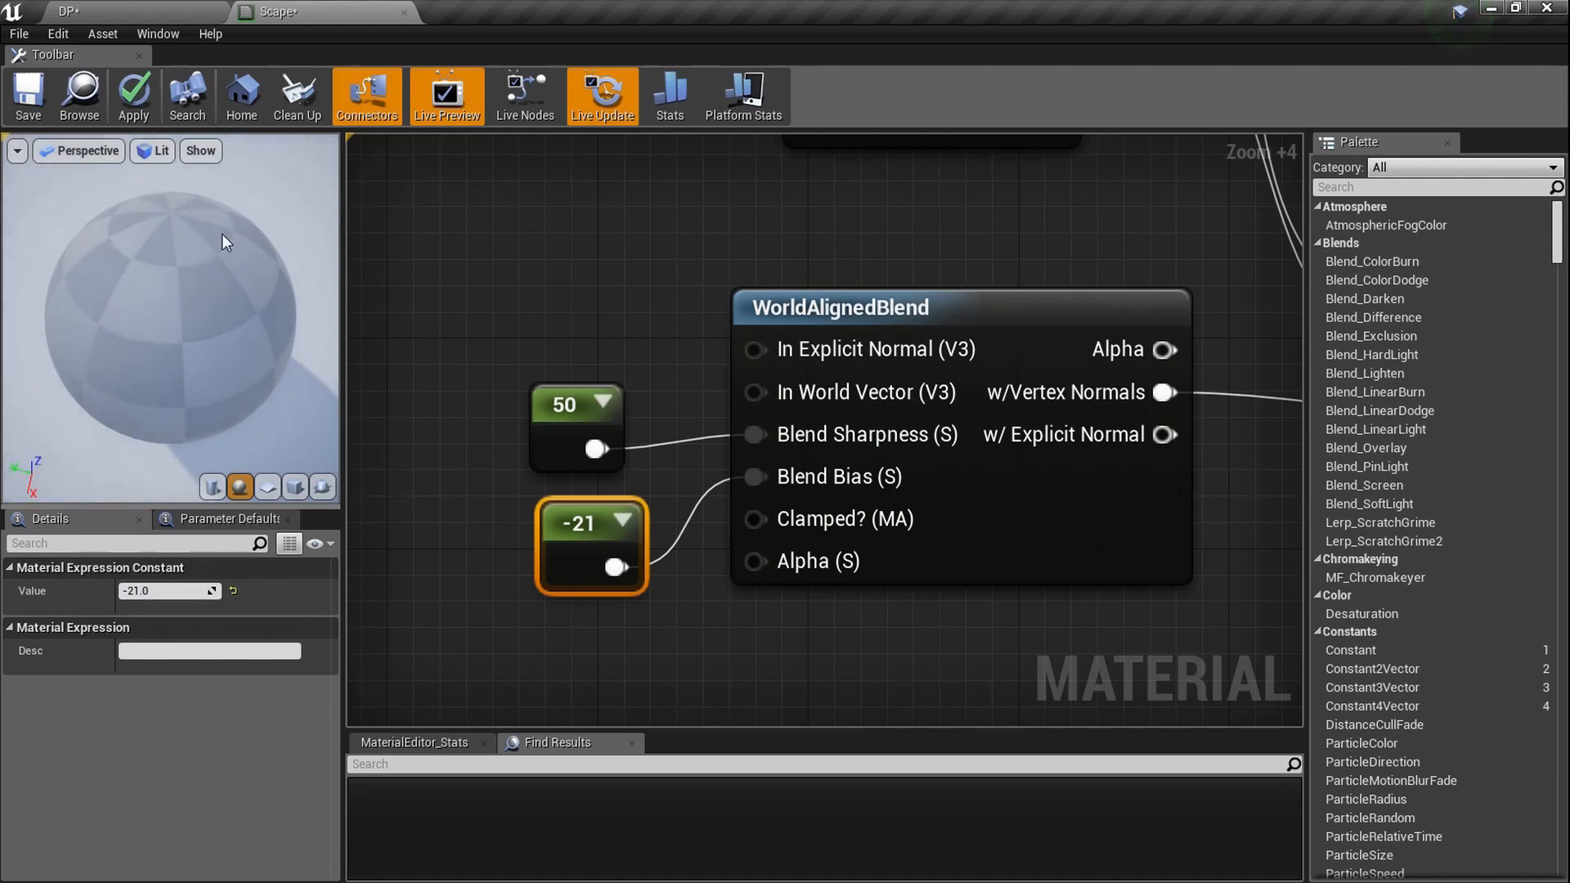
{"action": "left_click_drag", "start_coordinate": [228, 239], "coordinate": [277, 263]}
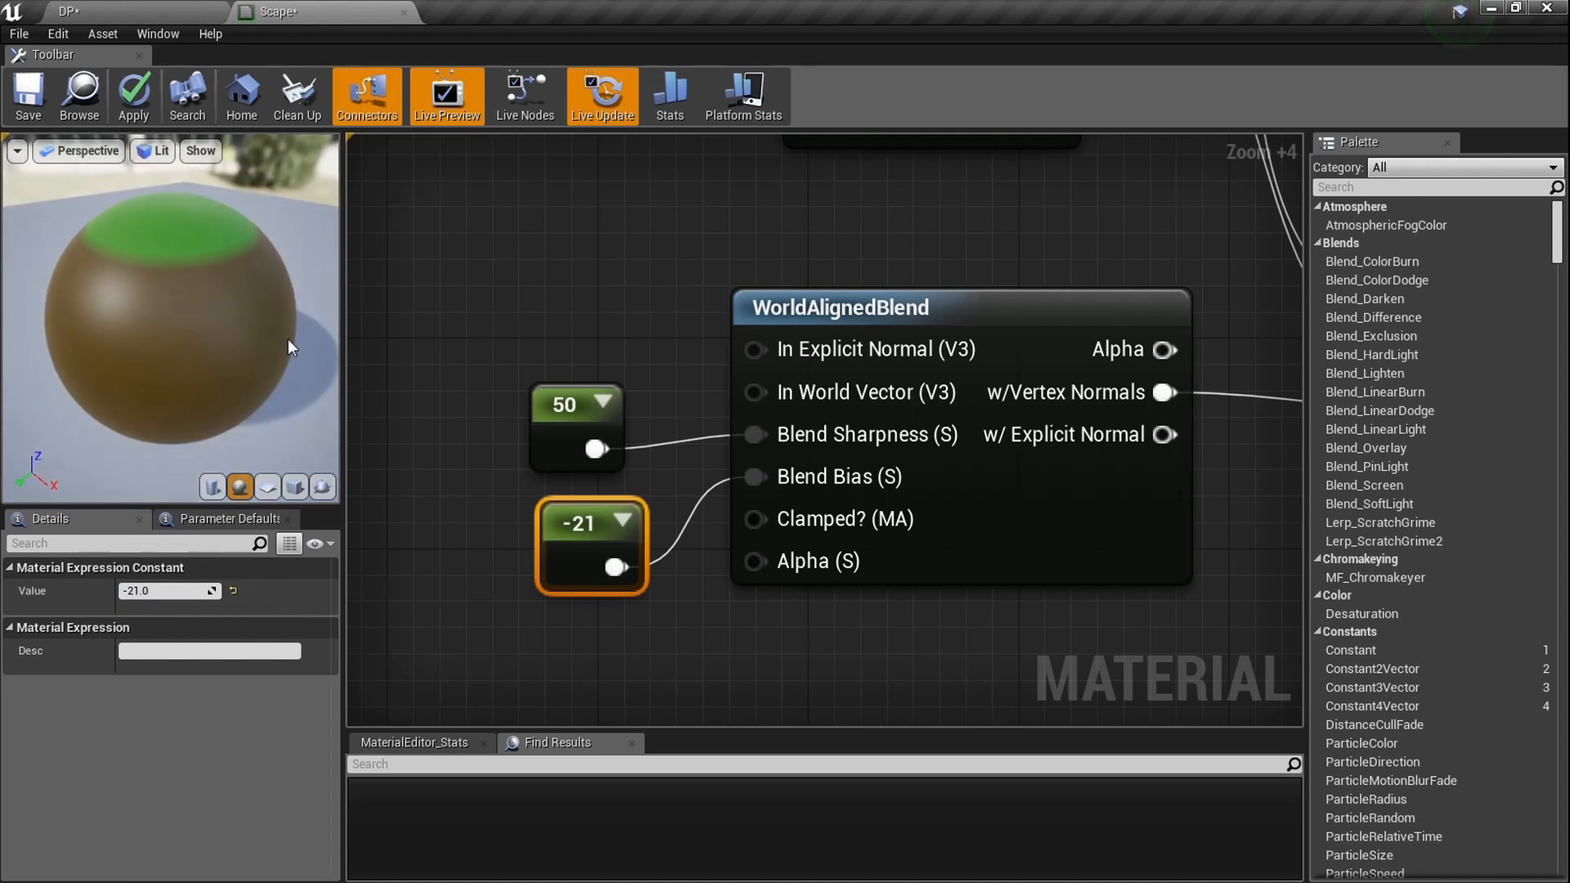
Save the Scape material, check the landscape in the DP level, and return to the material graph
{"action": "scroll", "coordinate": [672, 392], "scroll_direction": "down", "scroll_amount": 4}
{"action": "right_click_drag", "start_coordinate": [810, 363], "coordinate": [703, 486]}
{"action": "scroll", "coordinate": [568, 389], "scroll_direction": "down", "scroll_amount": 2}
{"action": "right_click_drag", "start_coordinate": [703, 416], "coordinate": [641, 497]}
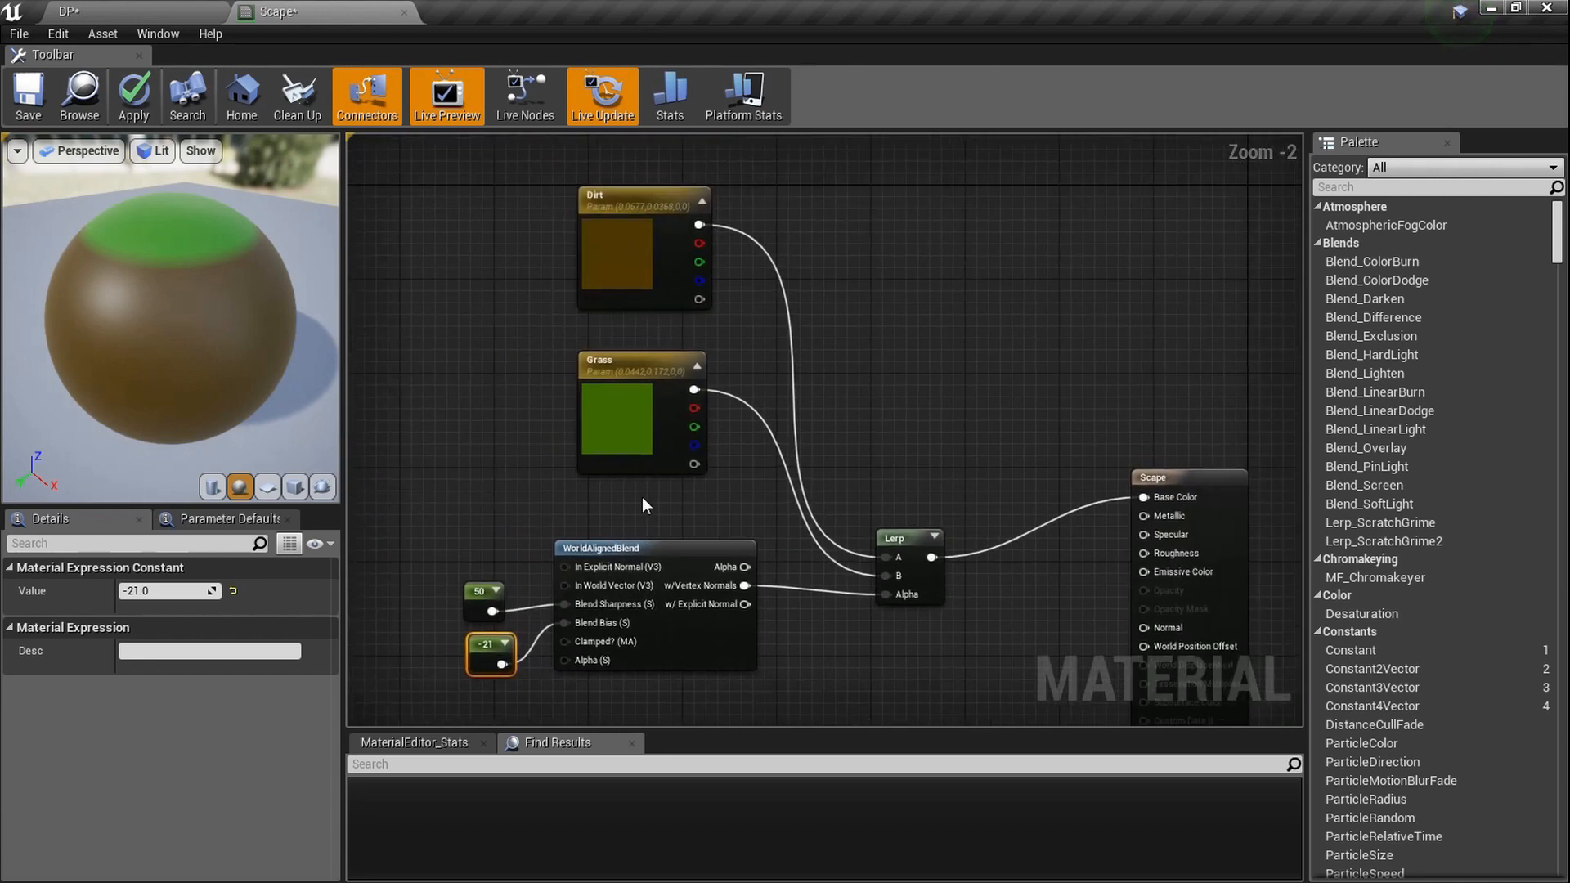
{"action": "left_click", "coordinate": [27, 97]}
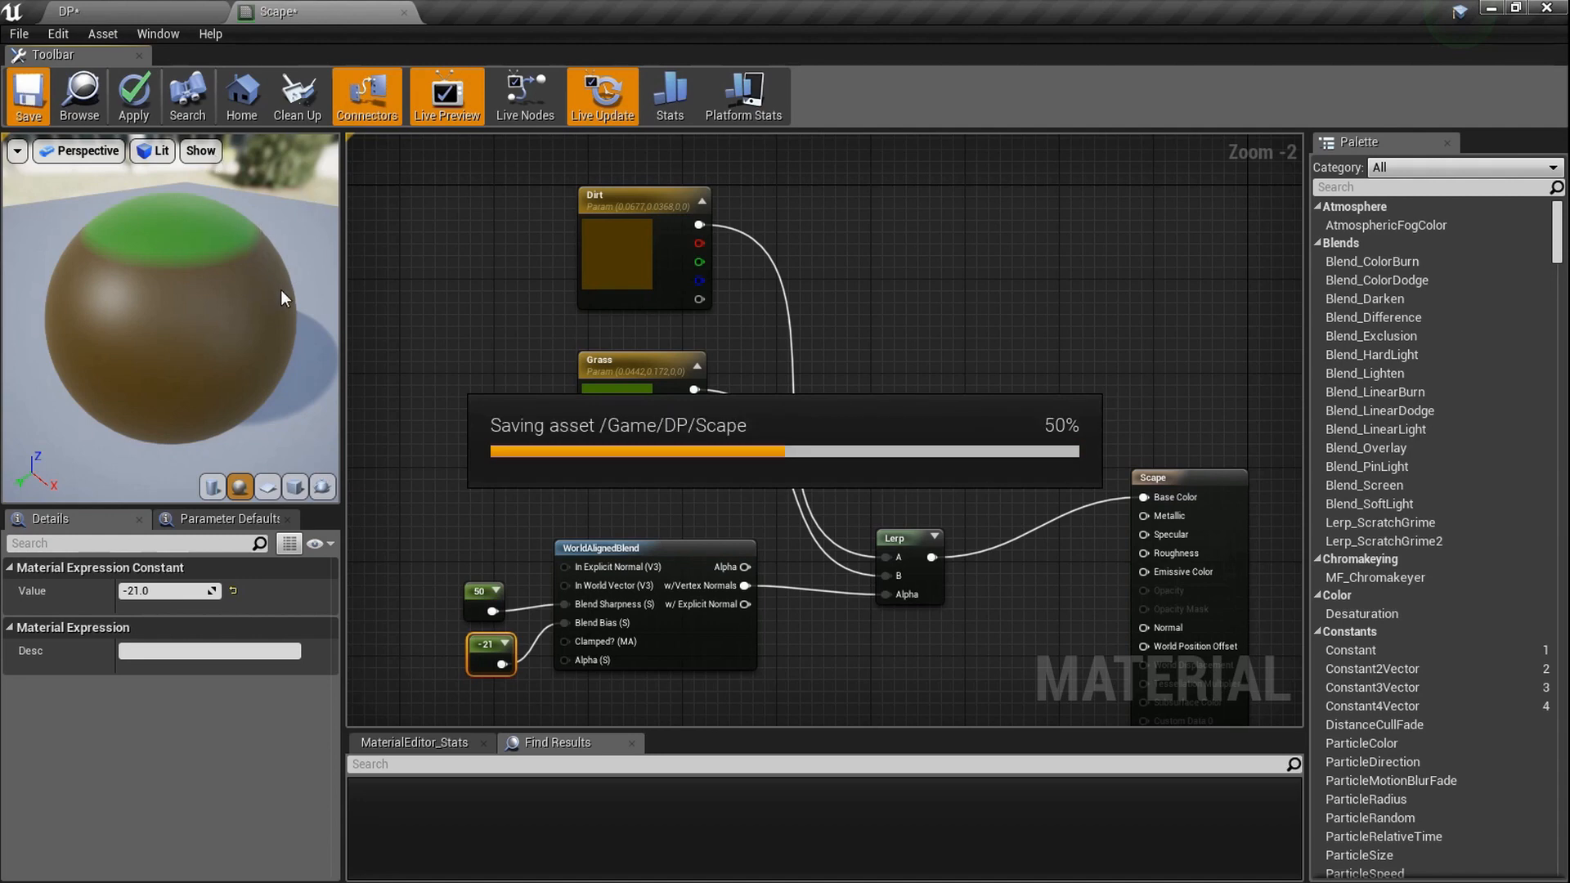
{"action": "left_click", "coordinate": [166, 8]}
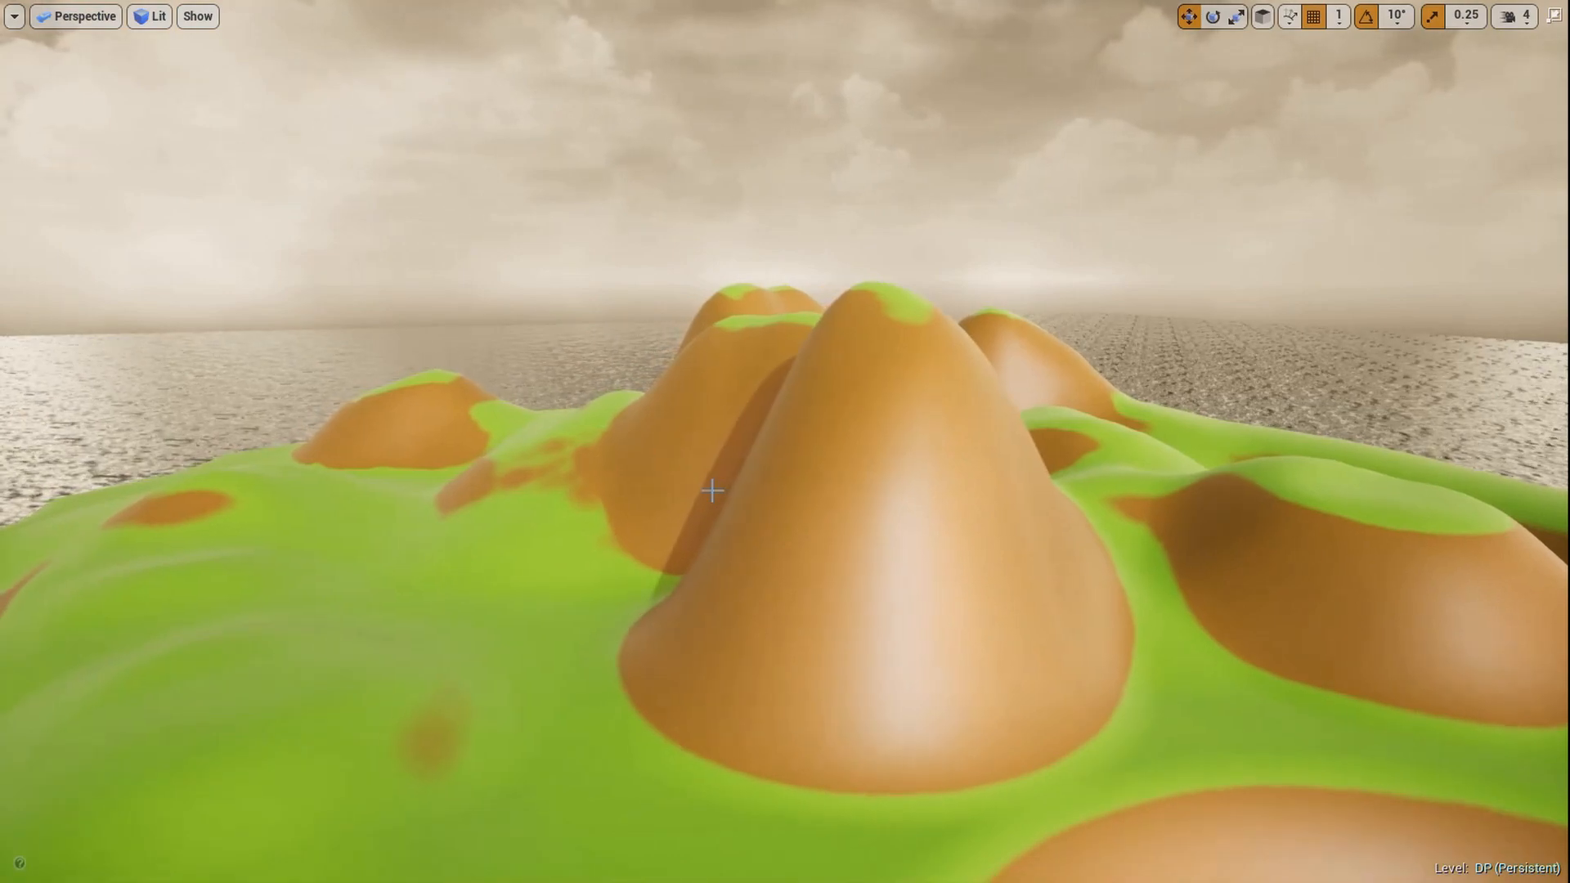
{"action": "key", "text": "F11"}
{"action": "left_click", "coordinate": [327, 14]}
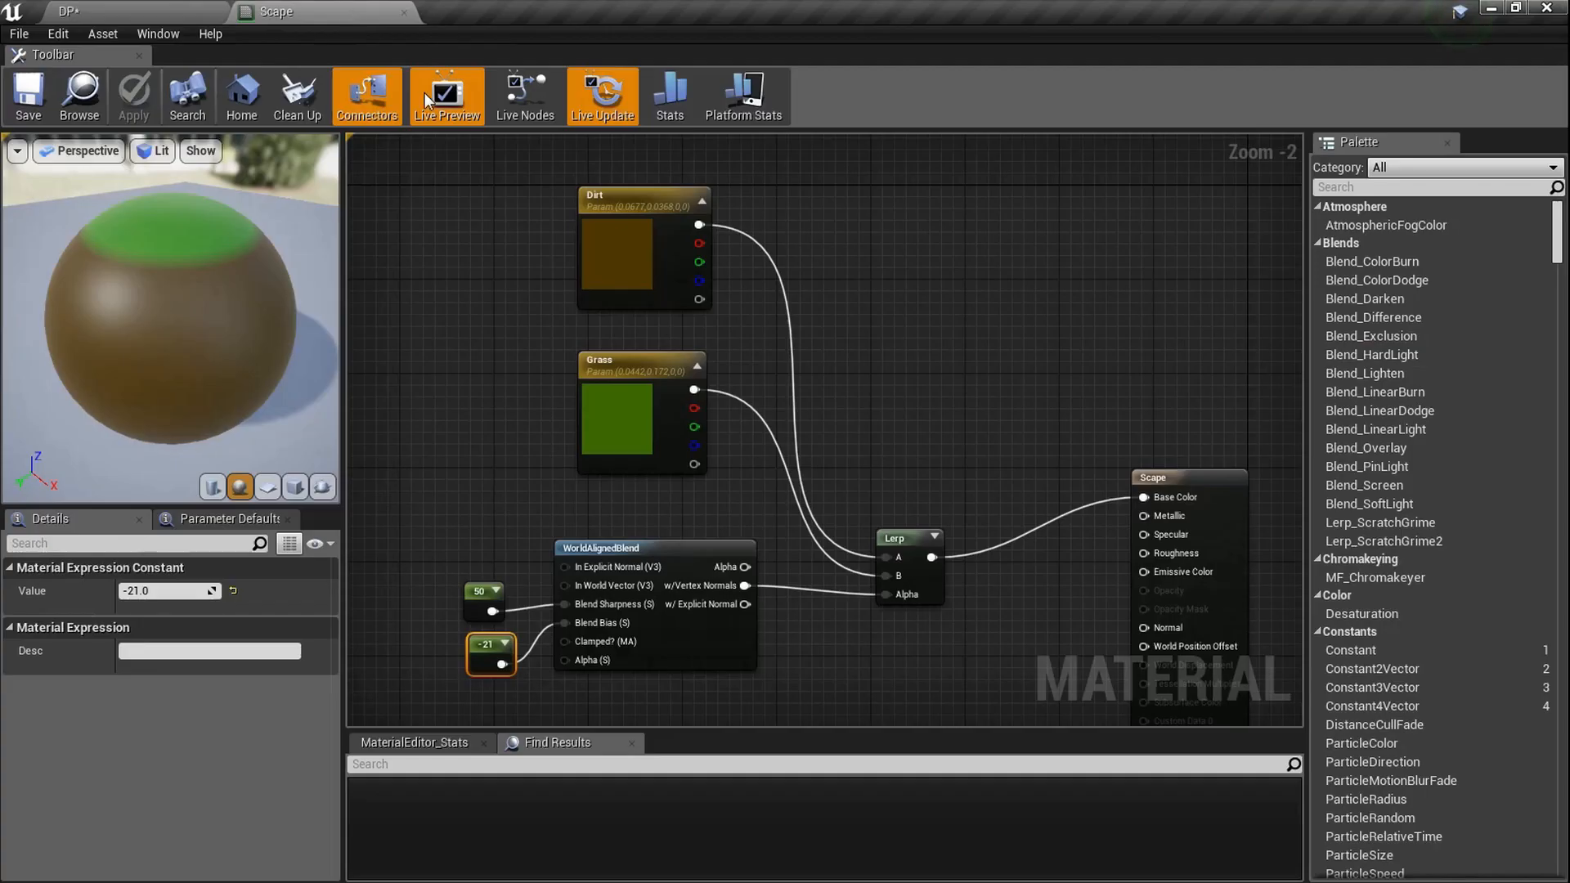
Add a Constant node and connect it to the Scape node's Metallic input
{"action": "right_click_drag", "start_coordinate": [915, 388], "coordinate": [634, 304]}
{"action": "scroll", "coordinate": [847, 422], "scroll_direction": "up", "scroll_amount": 6, "text": "ctrl"}
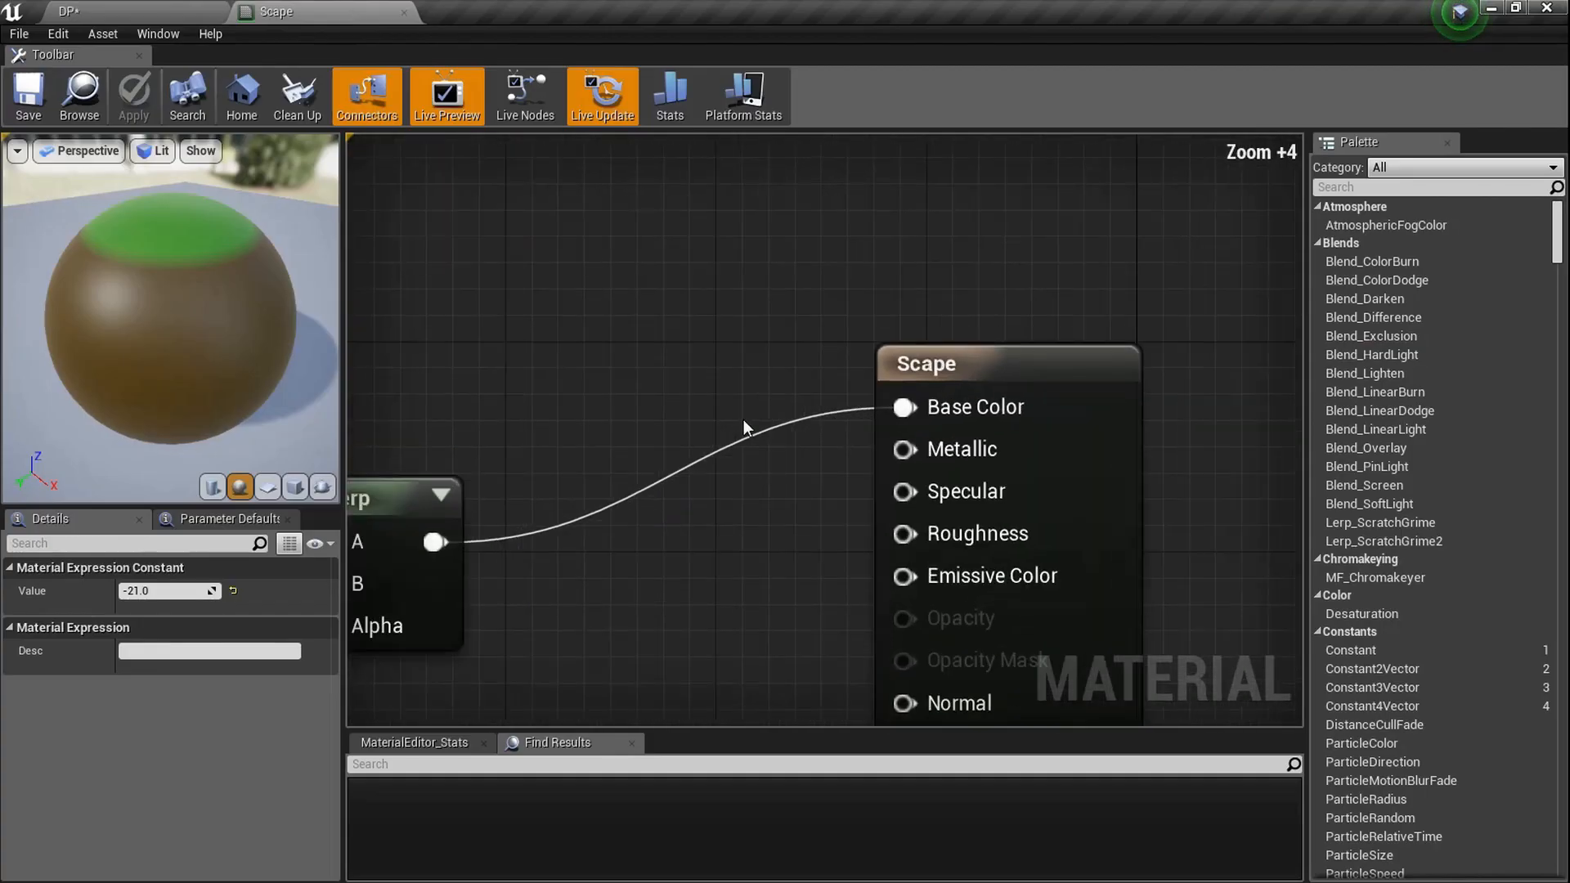
{"action": "left_click", "coordinate": [680, 399]}
{"action": "left_click_drag", "start_coordinate": [736, 462], "coordinate": [902, 452]}
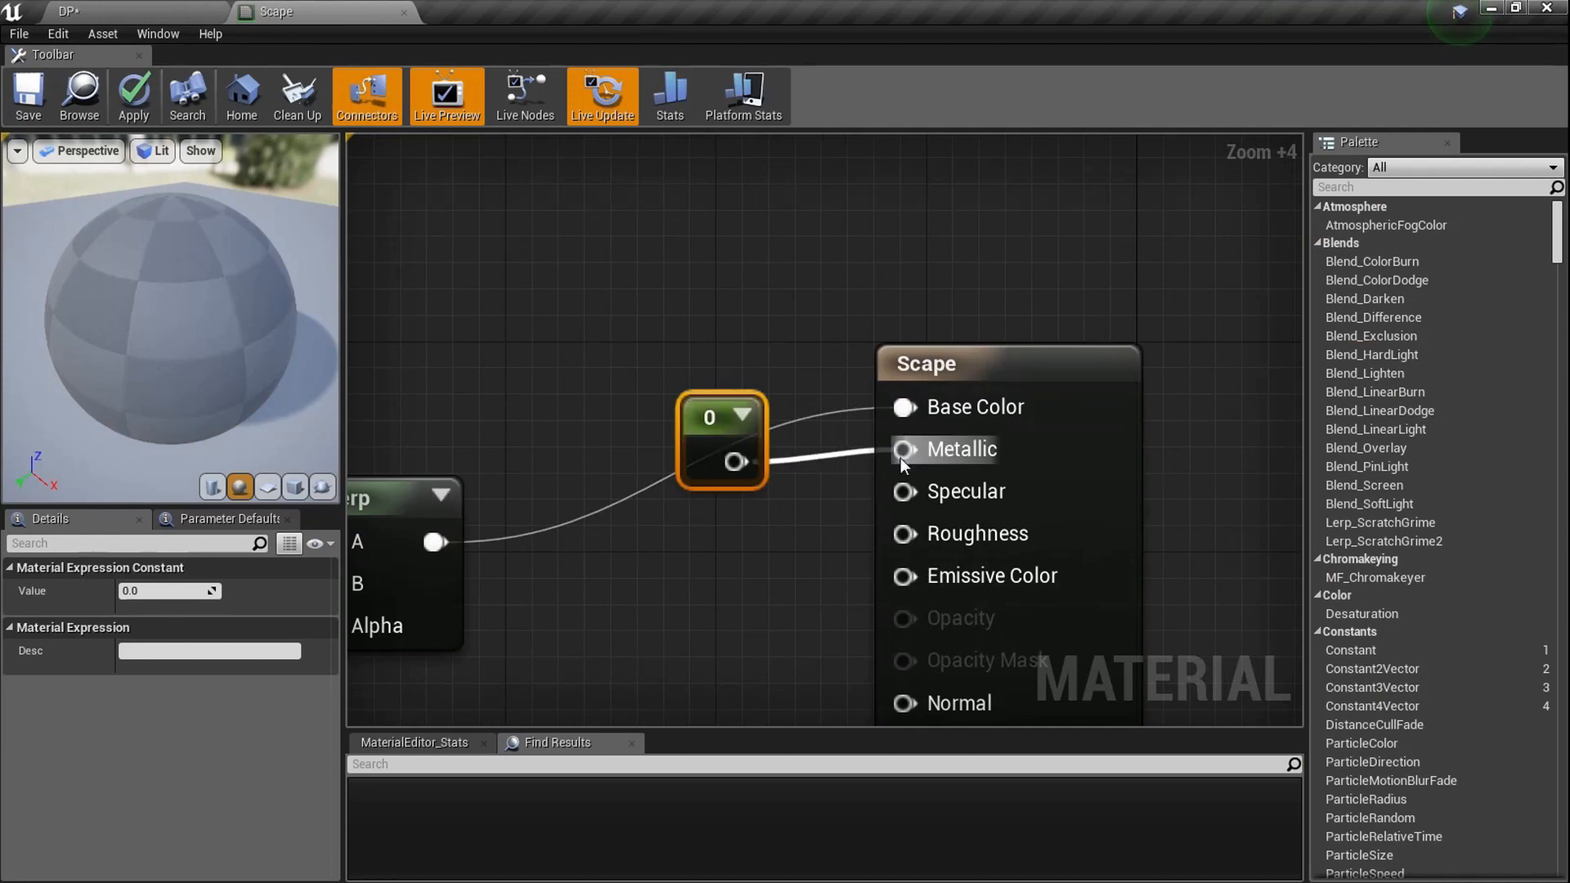
Add a vector parameter named Rock above the Dirt node
{"action": "scroll", "coordinate": [626, 489], "scroll_direction": "down", "scroll_amount": 3}
{"action": "right_click_drag", "start_coordinate": [630, 464], "coordinate": [911, 384]}
{"action": "scroll", "coordinate": [893, 401], "scroll_direction": "down", "scroll_amount": 2}
{"action": "scroll", "coordinate": [784, 407], "scroll_direction": "down", "scroll_amount": 2}
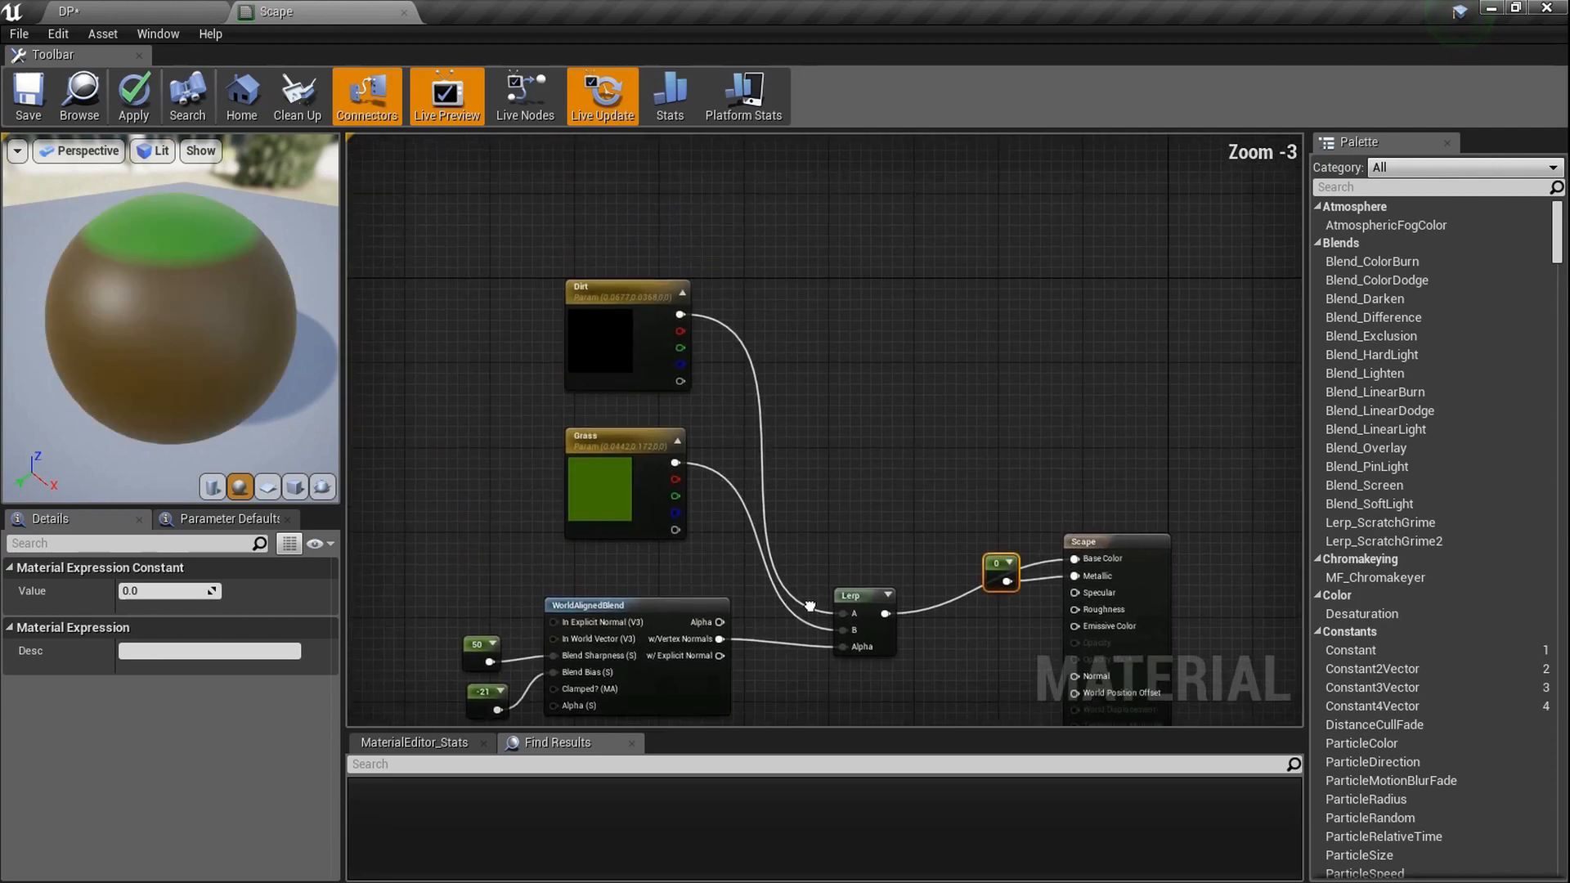
{"action": "right_click_drag", "start_coordinate": [783, 433], "coordinate": [759, 562]}
{"action": "scroll", "coordinate": [605, 413], "scroll_direction": "up", "scroll_amount": 4}
{"action": "right_click_drag", "start_coordinate": [573, 277], "coordinate": [581, 330]}
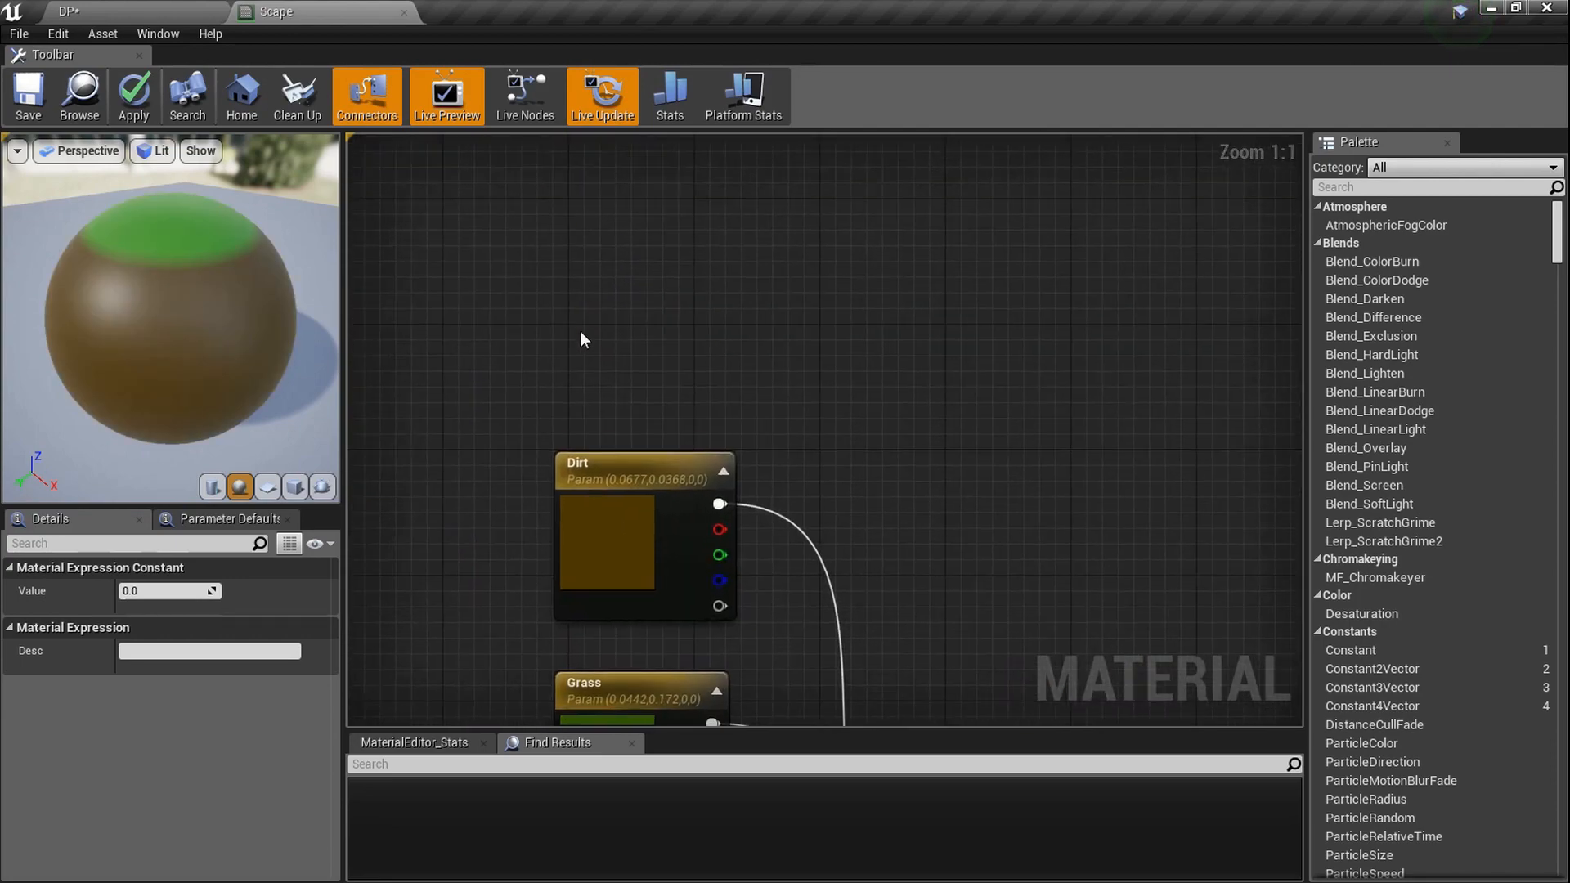
{"action": "left_click", "coordinate": [590, 266]}
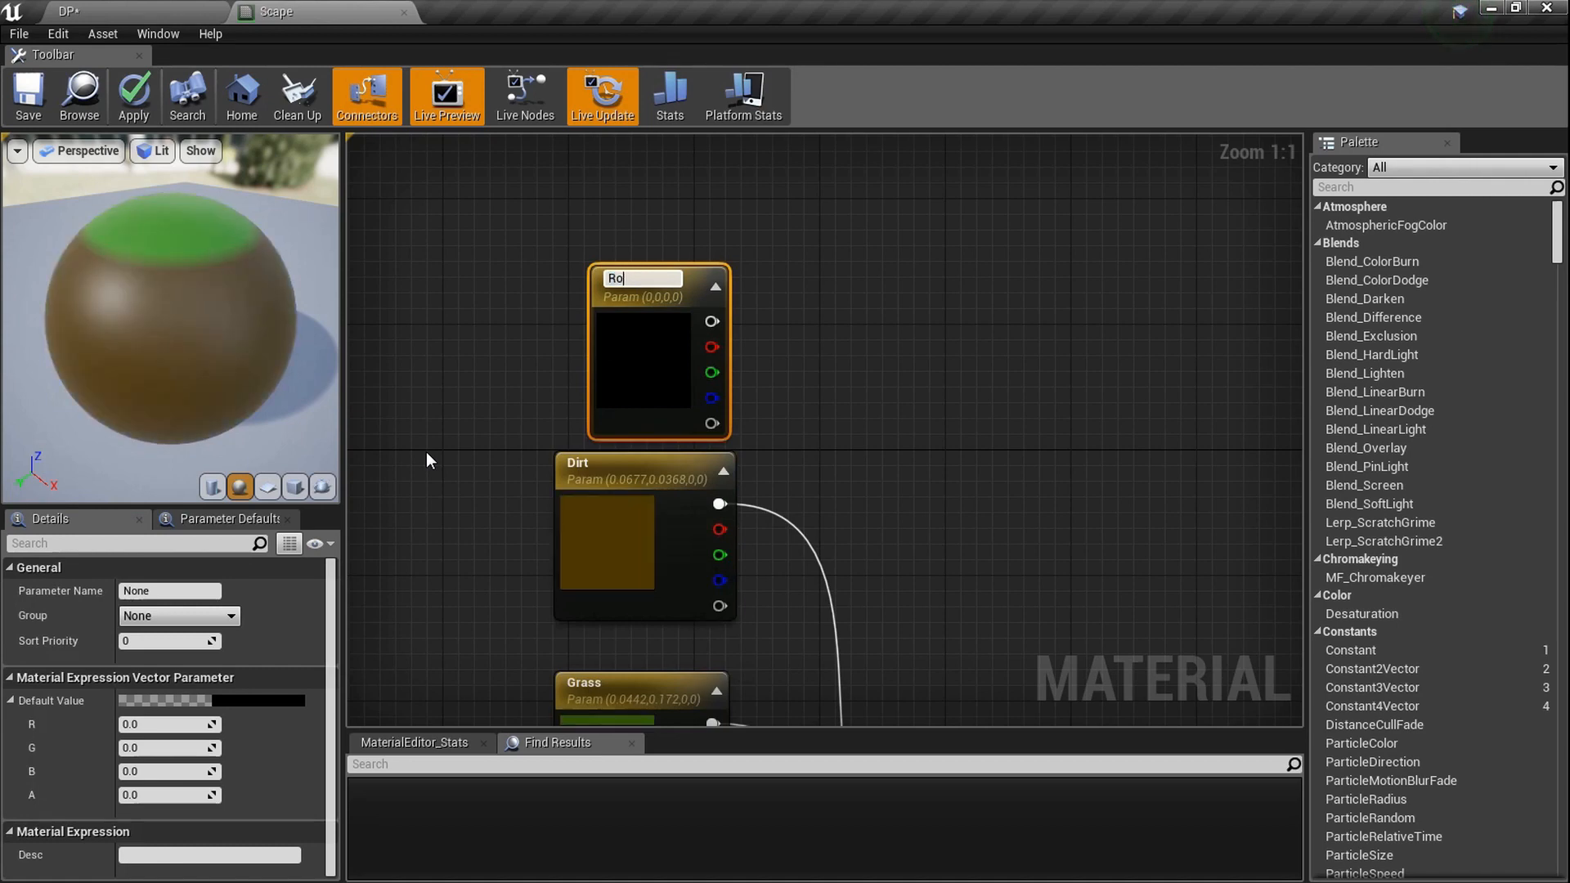
{"action": "key", "text": "Return"}
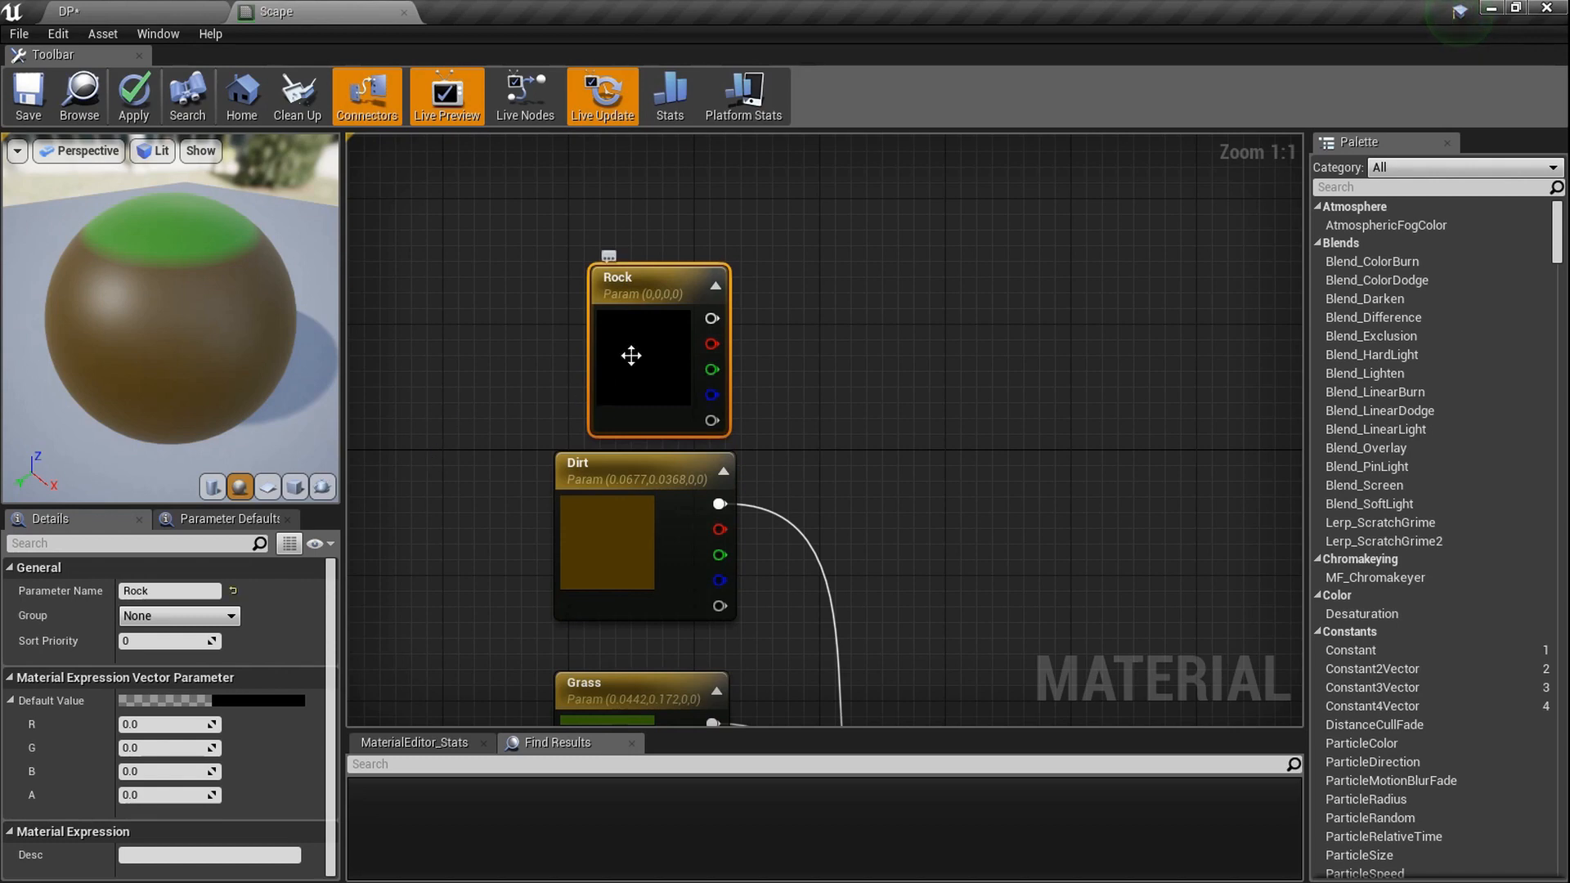
Set the Rock parameter's color to a dark gray with R, G and B at 0.03125
{"action": "double_click", "coordinate": [664, 375]}
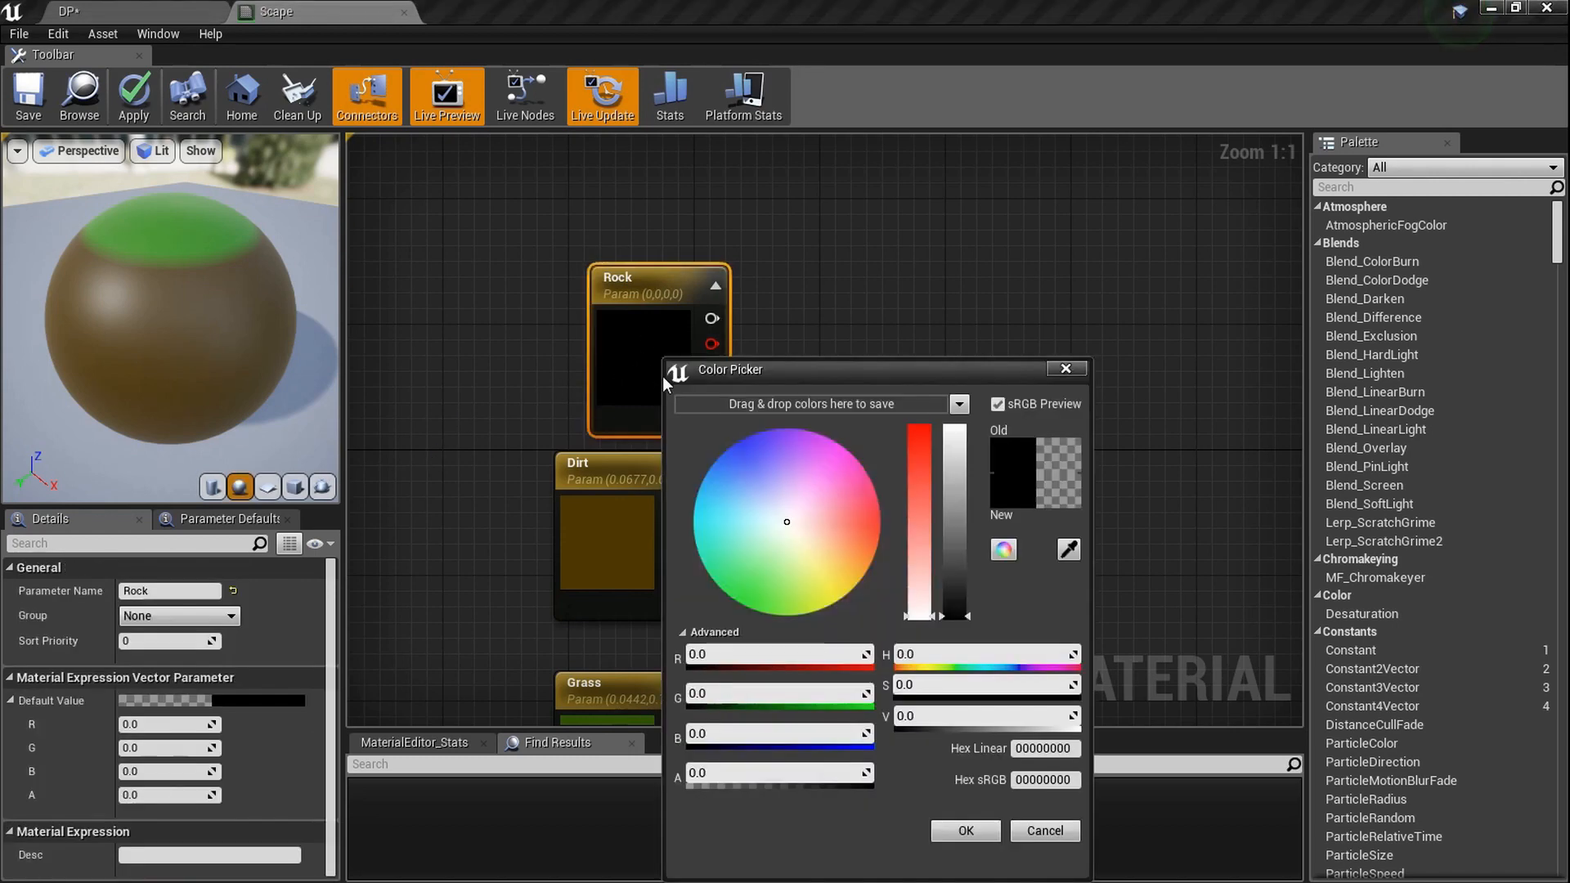
{"action": "left_click_drag", "start_coordinate": [966, 615], "coordinate": [959, 611]}
{"action": "left_click", "coordinate": [966, 831]}
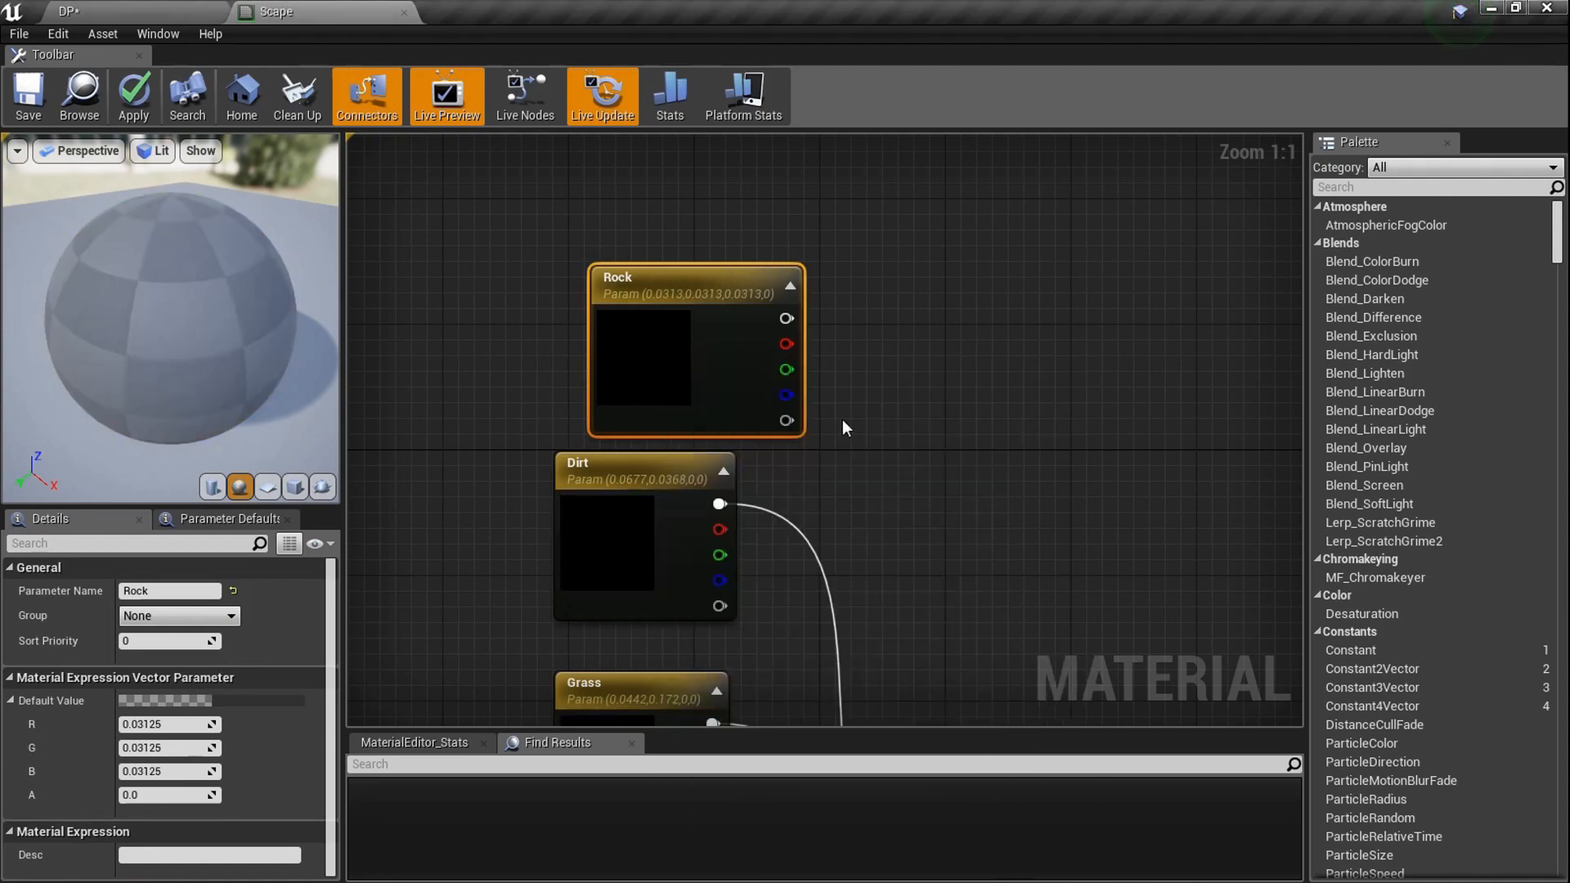
Move the Scape output node higher, clear of the Constant connected to its Metallic input
{"action": "scroll", "coordinate": [743, 373], "scroll_direction": "down", "scroll_amount": 4}
{"action": "right_click_drag", "start_coordinate": [797, 521], "coordinate": [797, 509]}
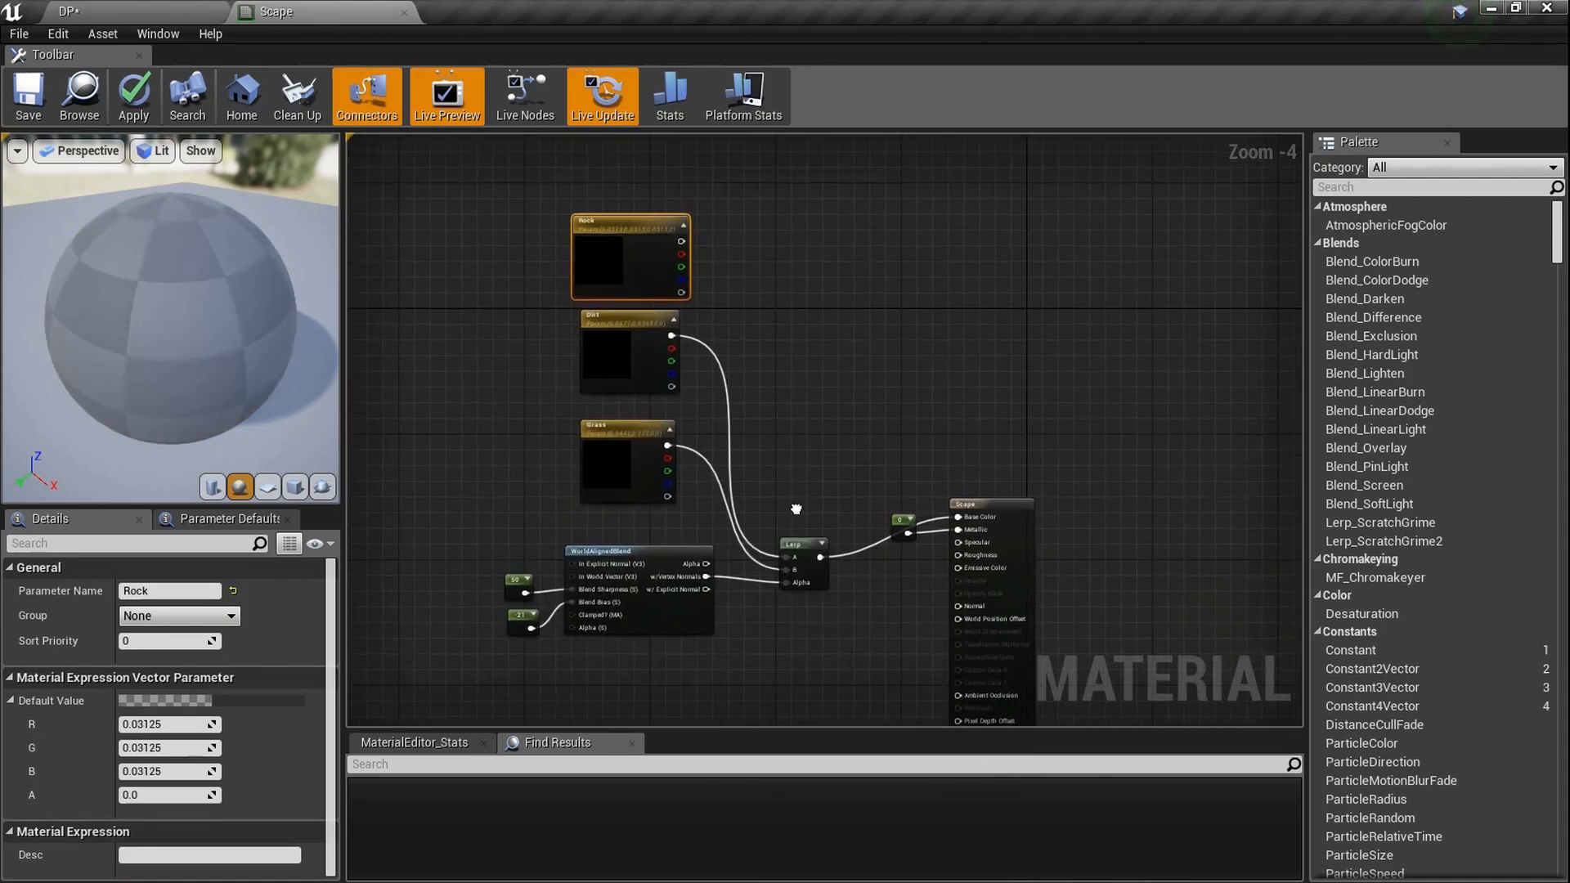
{"action": "scroll", "coordinate": [772, 567], "scroll_direction": "up", "scroll_amount": 5}
{"action": "scroll", "coordinate": [727, 542], "scroll_direction": "down", "scroll_amount": 3}
{"action": "right_click_drag", "start_coordinate": [697, 505], "coordinate": [796, 557]}
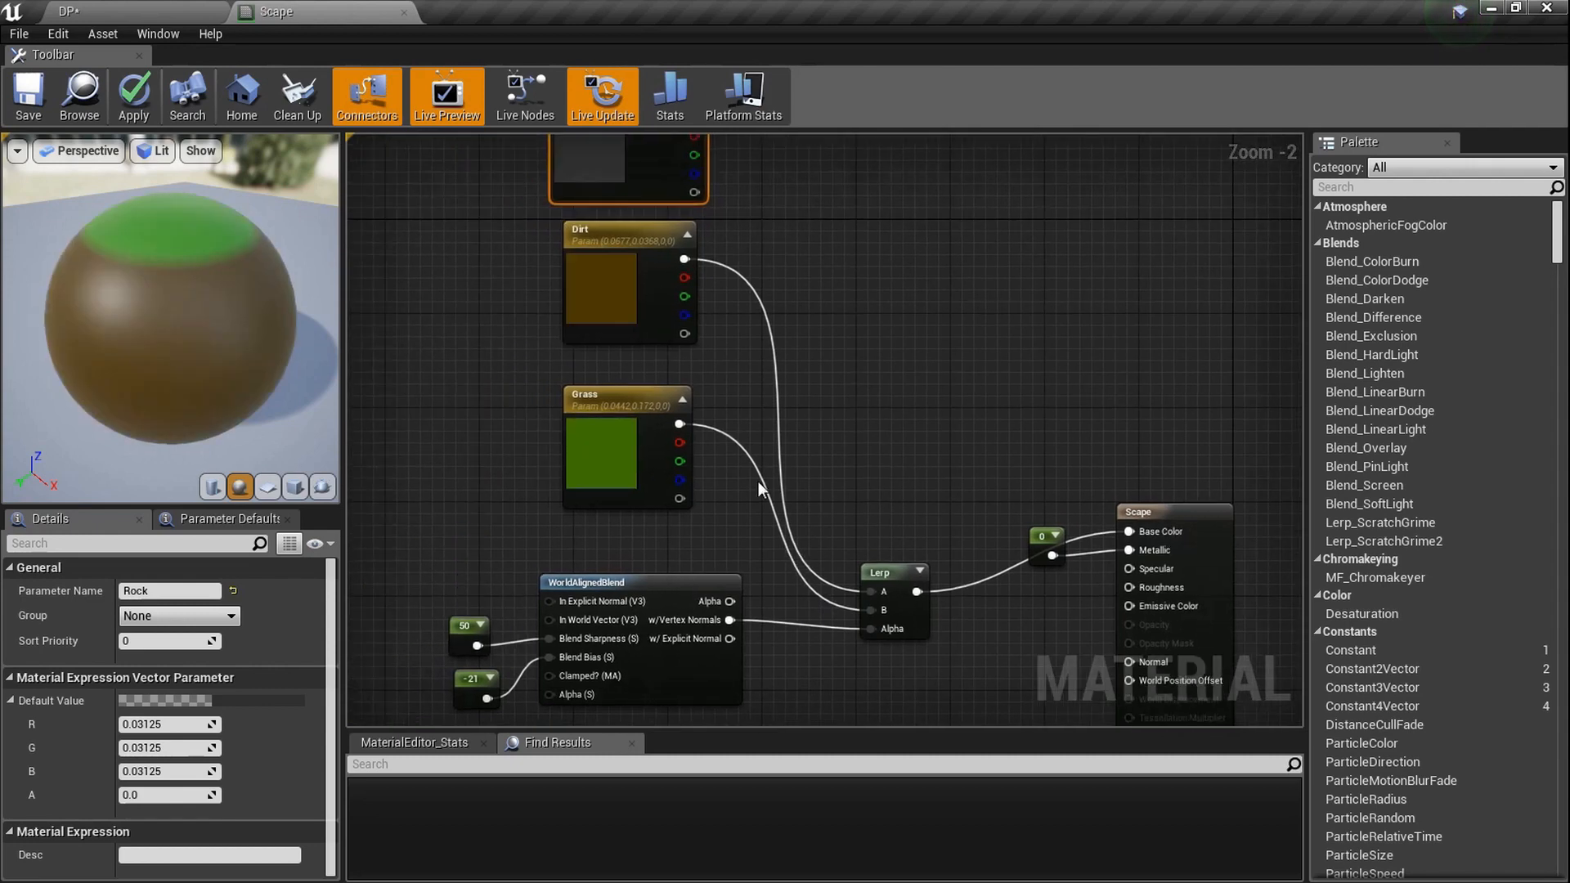
{"action": "left_click", "coordinate": [676, 576]}
{"action": "left_click_drag", "start_coordinate": [449, 544], "coordinate": [906, 709]}
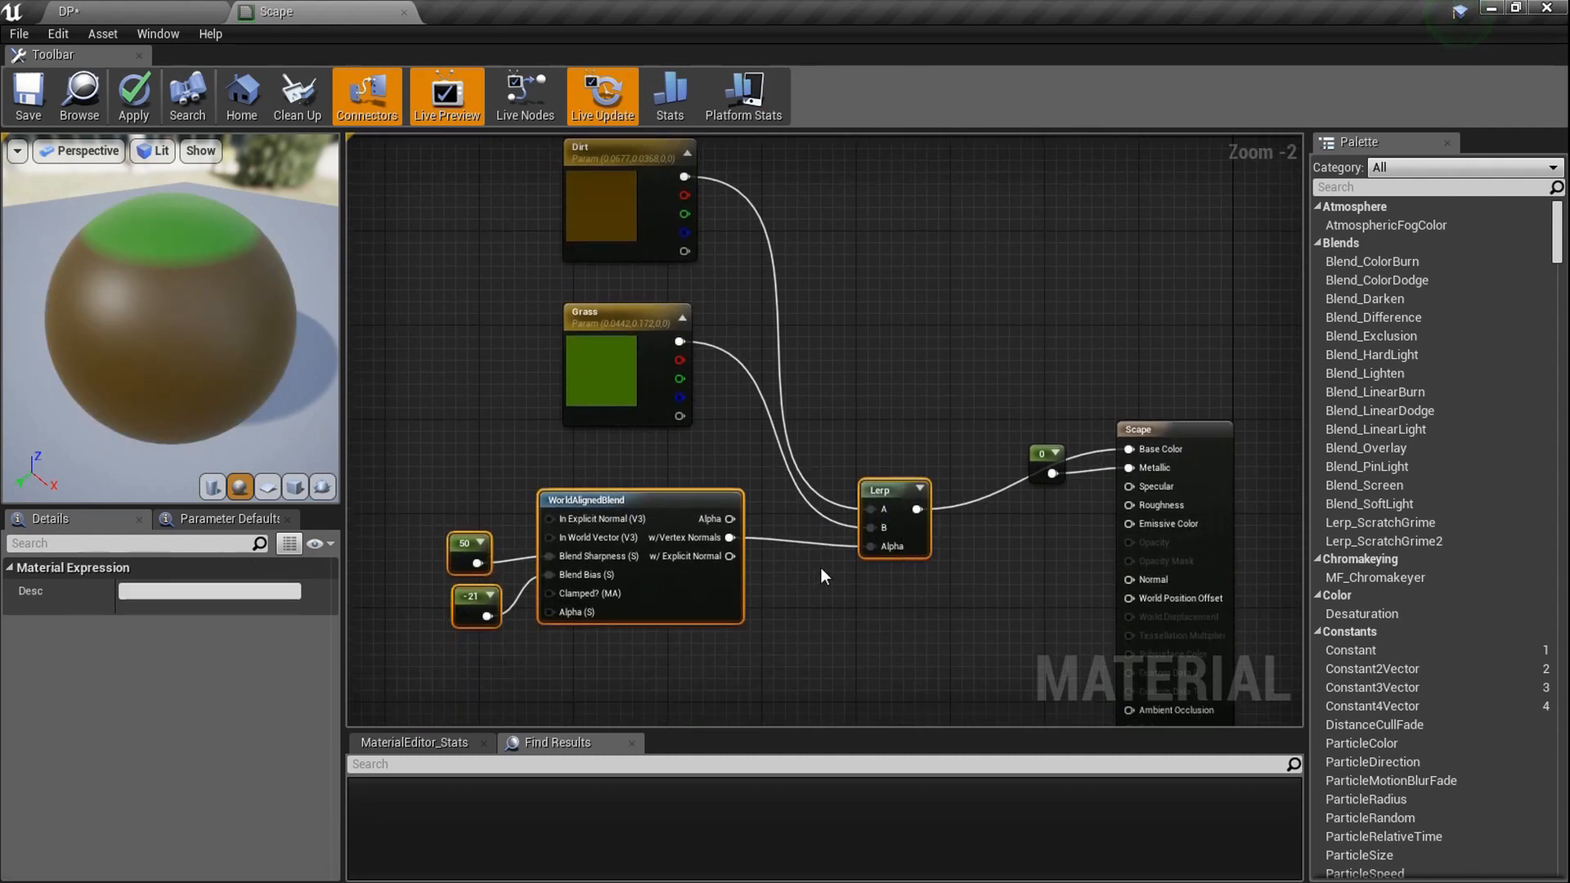
{"action": "left_click_drag", "start_coordinate": [1211, 460], "coordinate": [1222, 330]}
Duplicate the WorldAlignedBlend node, its two Constants and the Lerp, and place the copies above the Rock node
{"action": "left_click", "coordinate": [524, 464]}
{"action": "left_click_drag", "start_coordinate": [811, 564], "coordinate": [900, 635]}
{"action": "scroll", "coordinate": [817, 610], "scroll_direction": "down", "scroll_amount": 3}
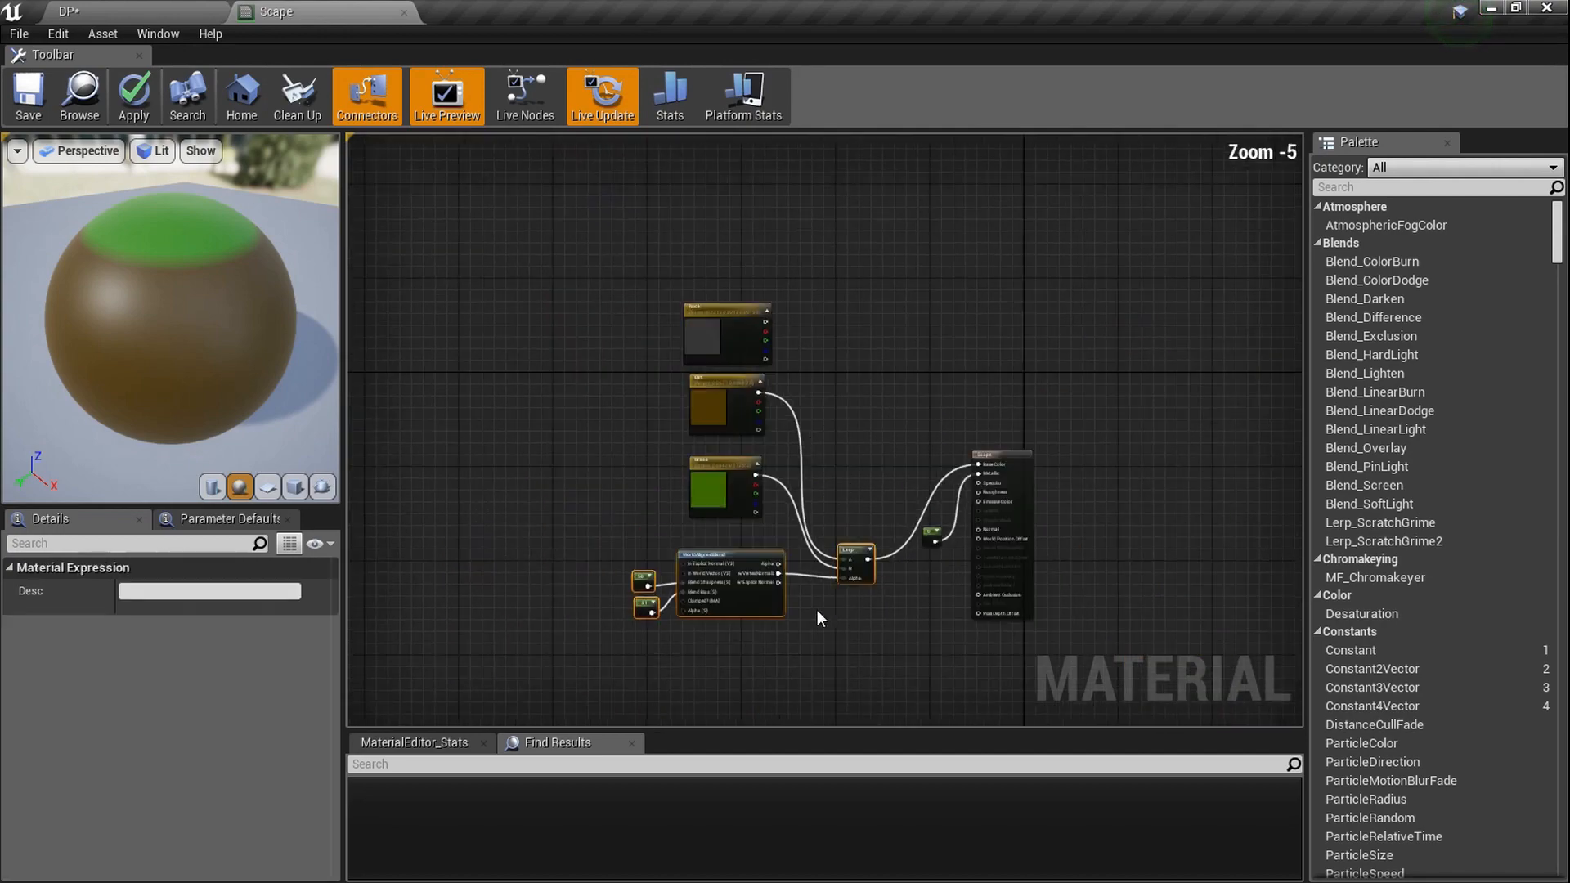
{"action": "left_click", "coordinate": [616, 360]}
{"action": "key", "text": "ctrl+v"}
{"action": "scroll", "coordinate": [677, 405], "scroll_direction": "up", "scroll_amount": 3}
{"action": "left_click_drag", "start_coordinate": [677, 401], "coordinate": [809, 470]}
{"action": "right_click_drag", "start_coordinate": [831, 548], "coordinate": [817, 515]}
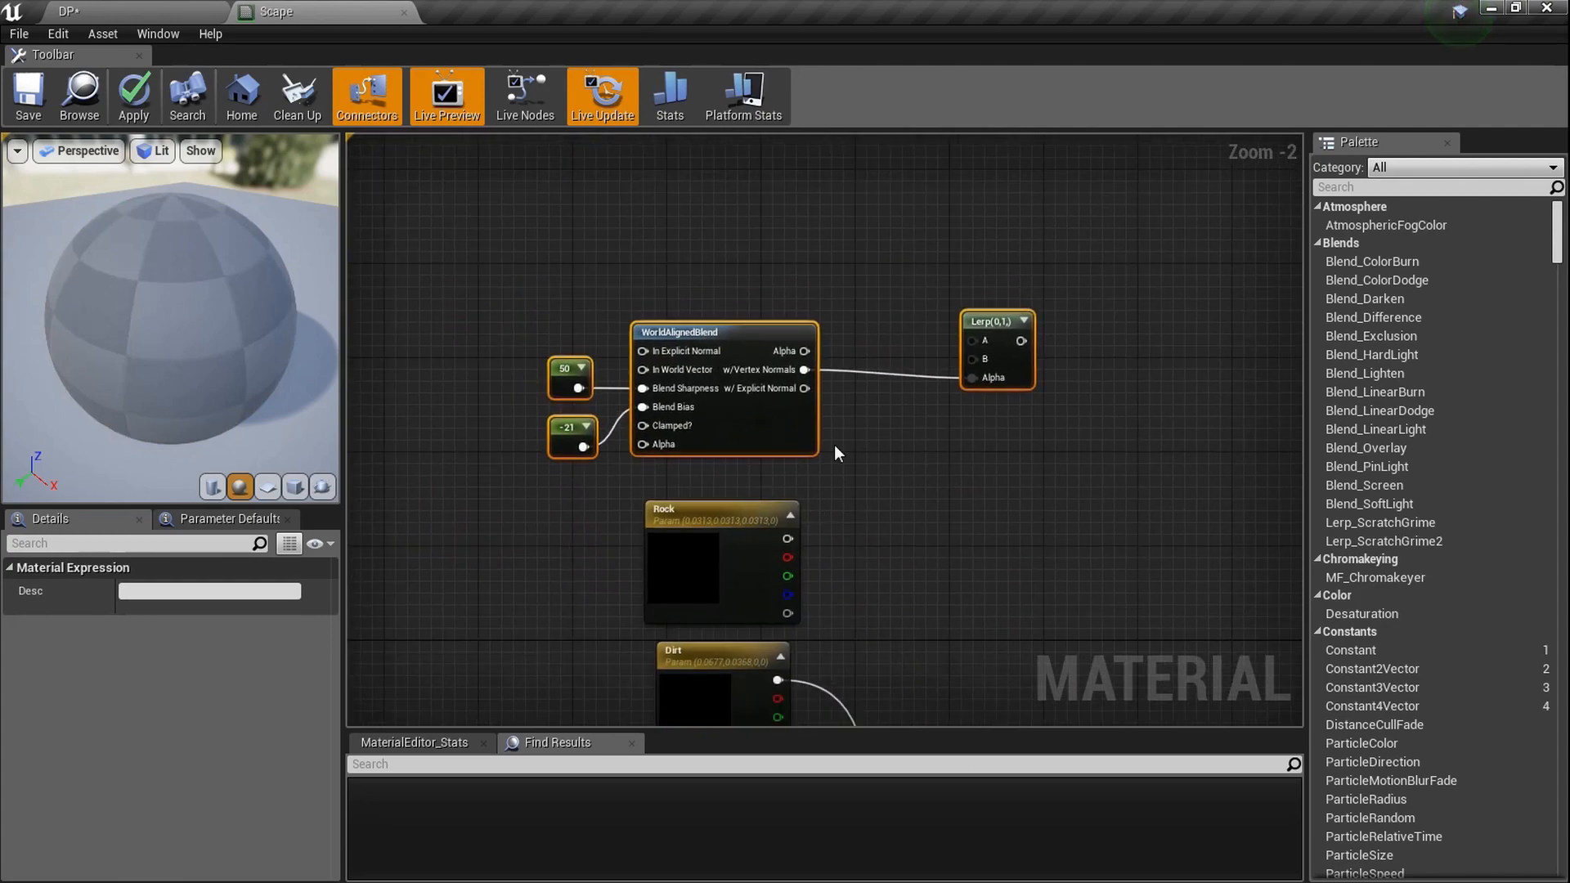
Move the duplicated Lerp down beside the Rock node, and raise the Scape output node together with its Metallic Constant
{"action": "right_click_drag", "start_coordinate": [894, 570], "coordinate": [806, 435]}
{"action": "scroll", "coordinate": [808, 446], "scroll_direction": "up", "scroll_amount": 2}
{"action": "right_click_drag", "start_coordinate": [817, 529], "coordinate": [722, 207]}
{"action": "scroll", "coordinate": [802, 408], "scroll_direction": "down", "scroll_amount": 2}
{"action": "scroll", "coordinate": [965, 408], "scroll_direction": "down", "scroll_amount": 2}
{"action": "right_click_drag", "start_coordinate": [886, 185], "coordinate": [882, 206]}
{"action": "left_click_drag", "start_coordinate": [914, 178], "coordinate": [906, 255]}
{"action": "left_click", "coordinate": [922, 229]}
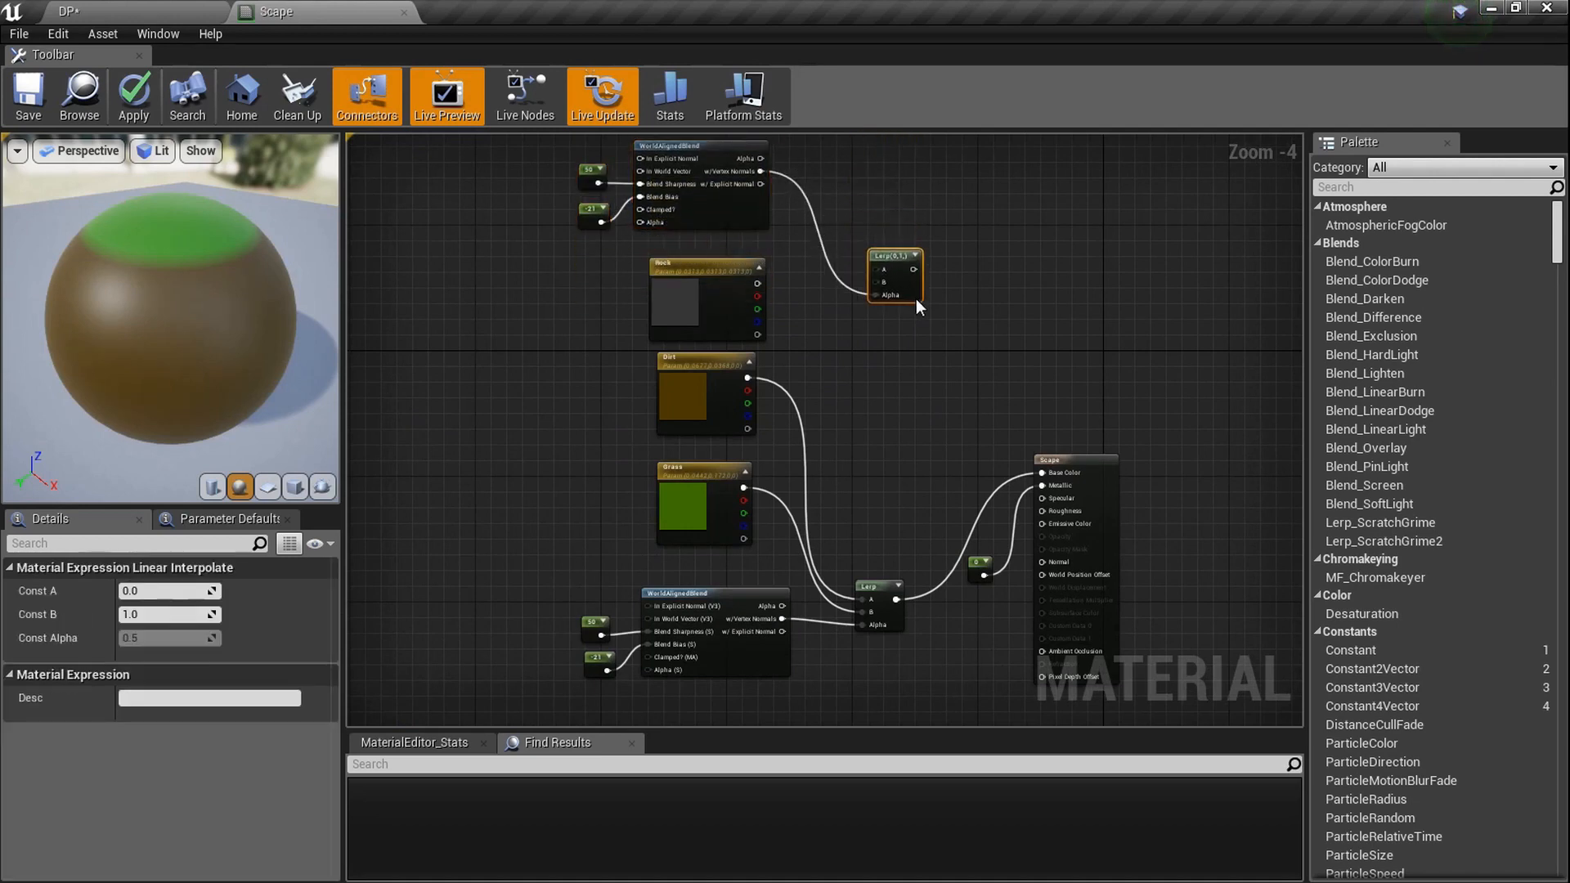
{"action": "left_click_drag", "start_coordinate": [1085, 468], "coordinate": [1148, 343]}
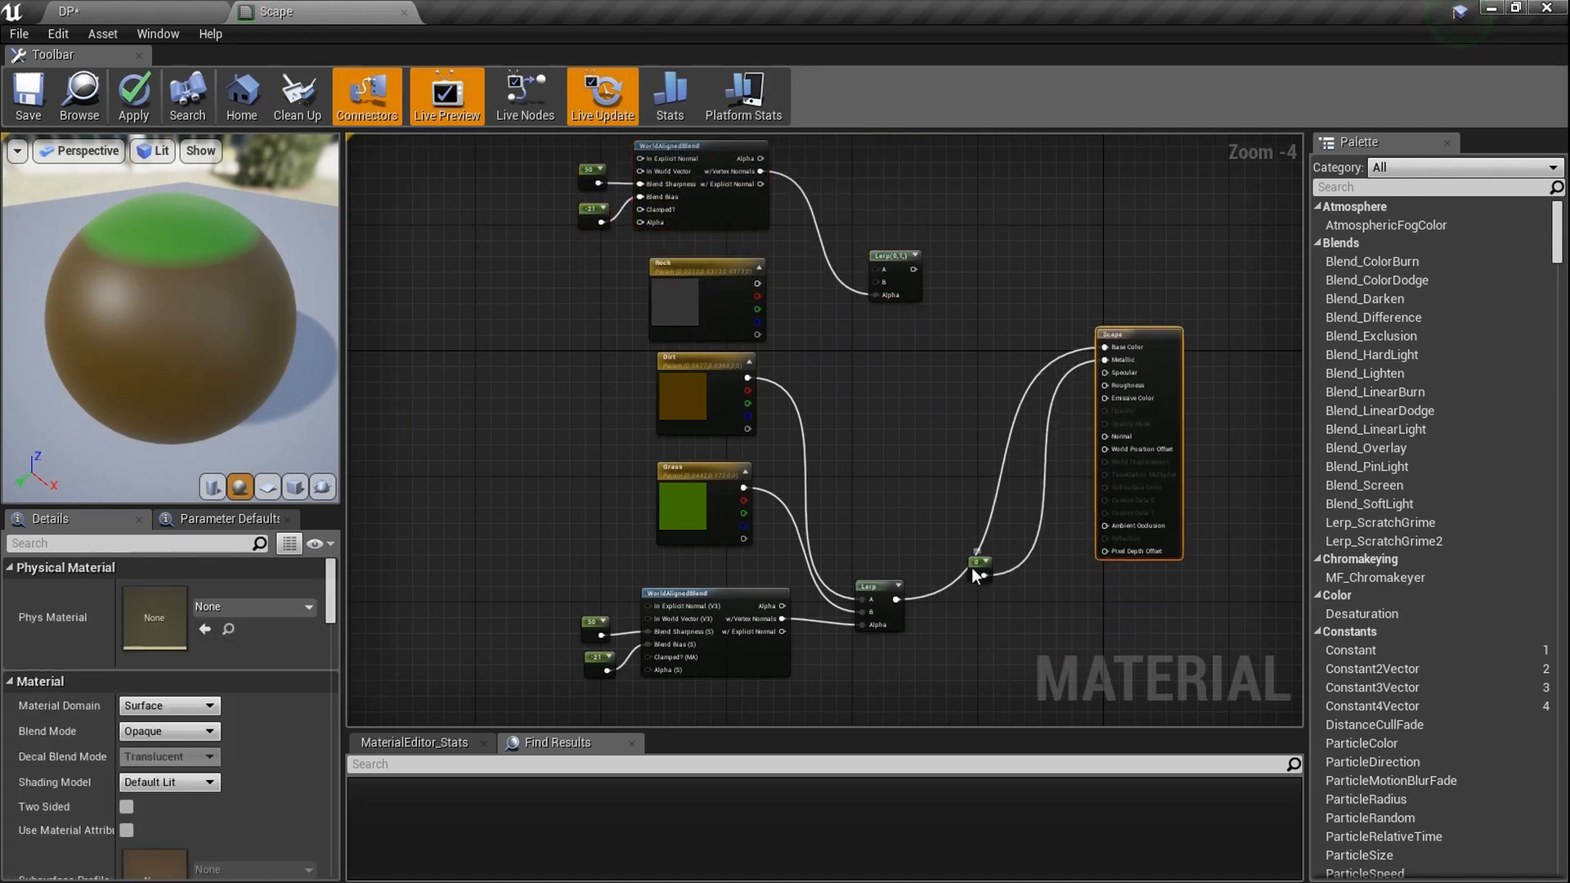
{"action": "left_click_drag", "start_coordinate": [972, 570], "coordinate": [1039, 311]}
Connect the output of the grass-and-dirt Lerp to the B input of the duplicated Lerp
{"action": "scroll", "coordinate": [926, 318], "scroll_direction": "up", "scroll_amount": 4}
{"action": "right_click_drag", "start_coordinate": [915, 393], "coordinate": [909, 148]}
{"action": "scroll", "coordinate": [898, 360], "scroll_direction": "down", "scroll_amount": 2}
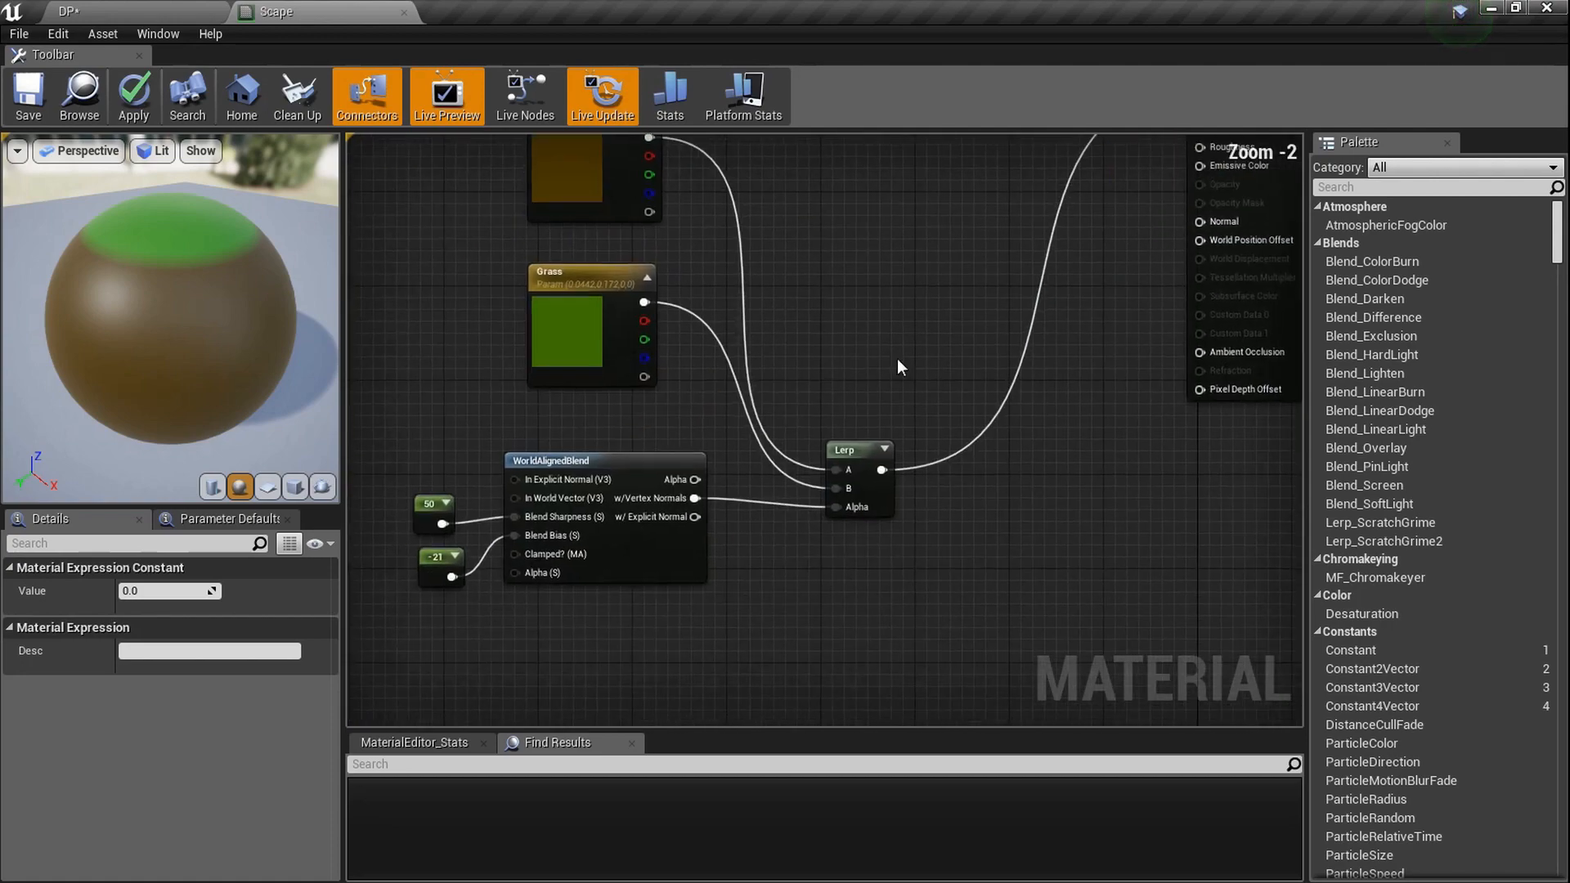
{"action": "scroll", "coordinate": [849, 521], "scroll_direction": "up", "scroll_amount": 3}
{"action": "left_click_drag", "start_coordinate": [887, 484], "coordinate": [853, 367]}
{"action": "right_click_drag", "start_coordinate": [779, 334], "coordinate": [890, 534]}
{"action": "right_click_drag", "start_coordinate": [683, 546], "coordinate": [685, 468]}
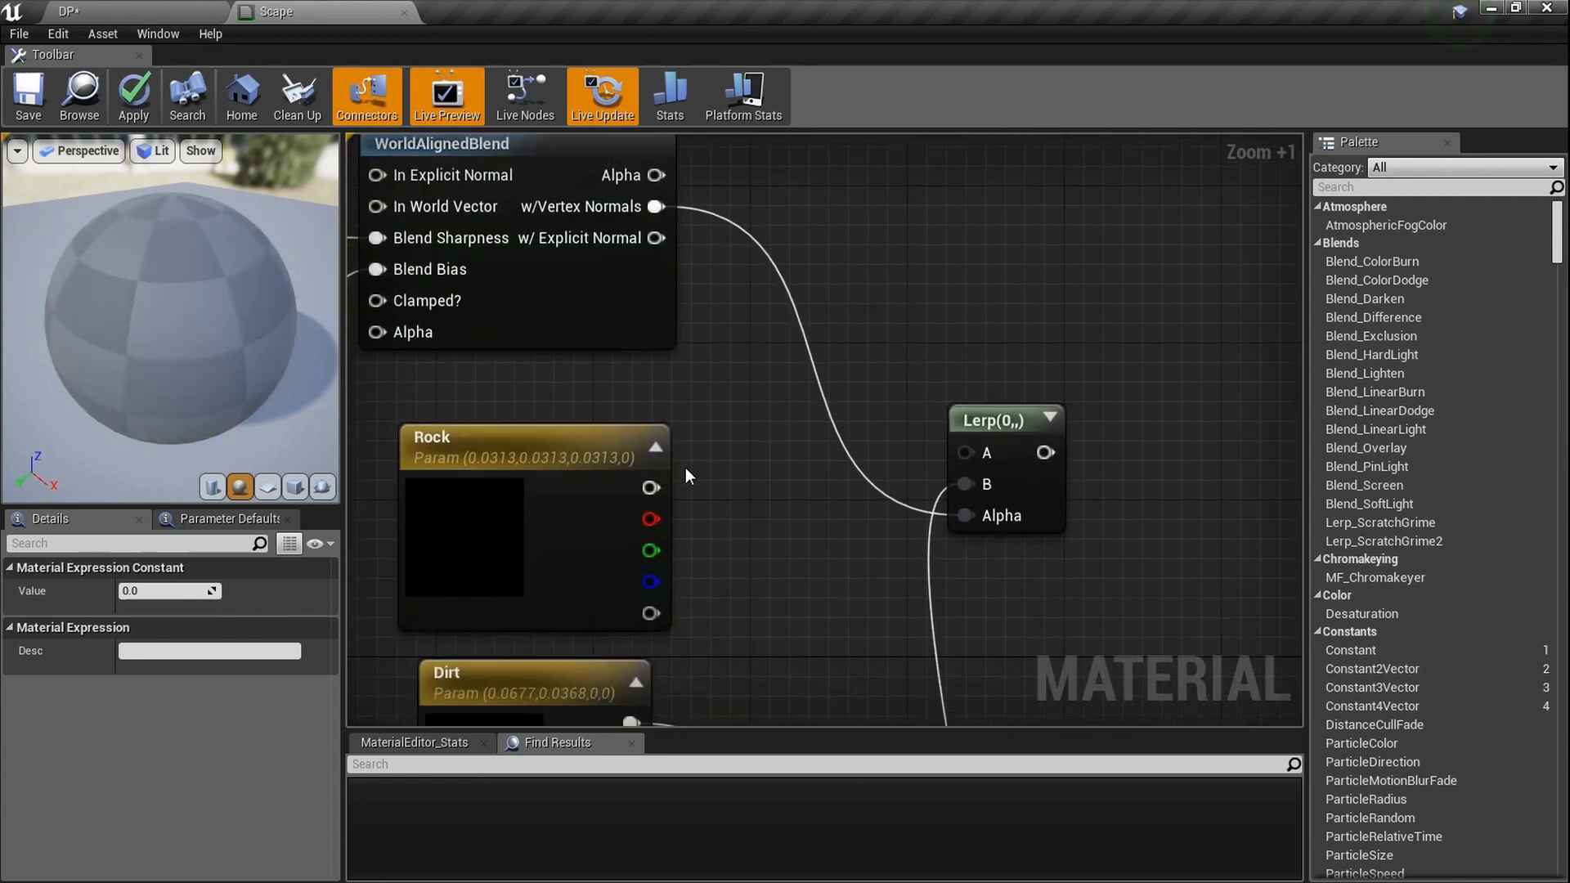
Connect Rock to the duplicated Lerp's A input and that Lerp's output to Scape's Base Color
{"action": "left_click_drag", "start_coordinate": [651, 487], "coordinate": [965, 454]}
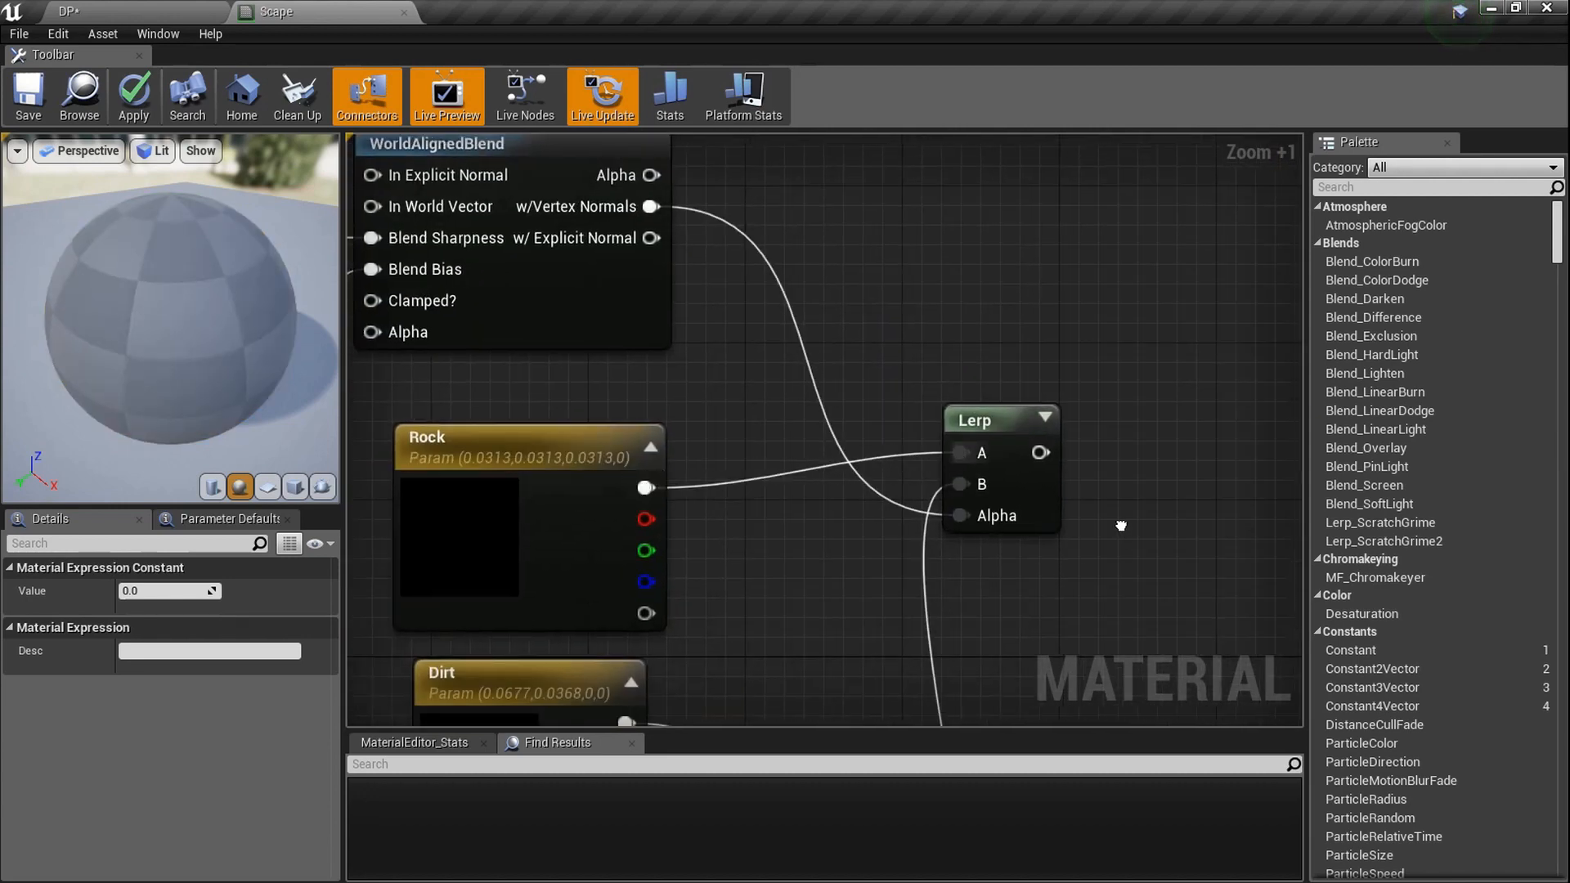
{"action": "right_click_drag", "start_coordinate": [1118, 526], "coordinate": [682, 360]}
{"action": "left_click_drag", "start_coordinate": [637, 344], "coordinate": [1120, 539]}
Set the Constant feeding the duplicated WorldAlignedBlend's Blend Bias to -19
{"action": "scroll", "coordinate": [1062, 445], "scroll_direction": "down", "scroll_amount": 2}
{"action": "right_click_drag", "start_coordinate": [1062, 445], "coordinate": [769, 605]}
{"action": "right_click_drag", "start_coordinate": [831, 268], "coordinate": [886, 460]}
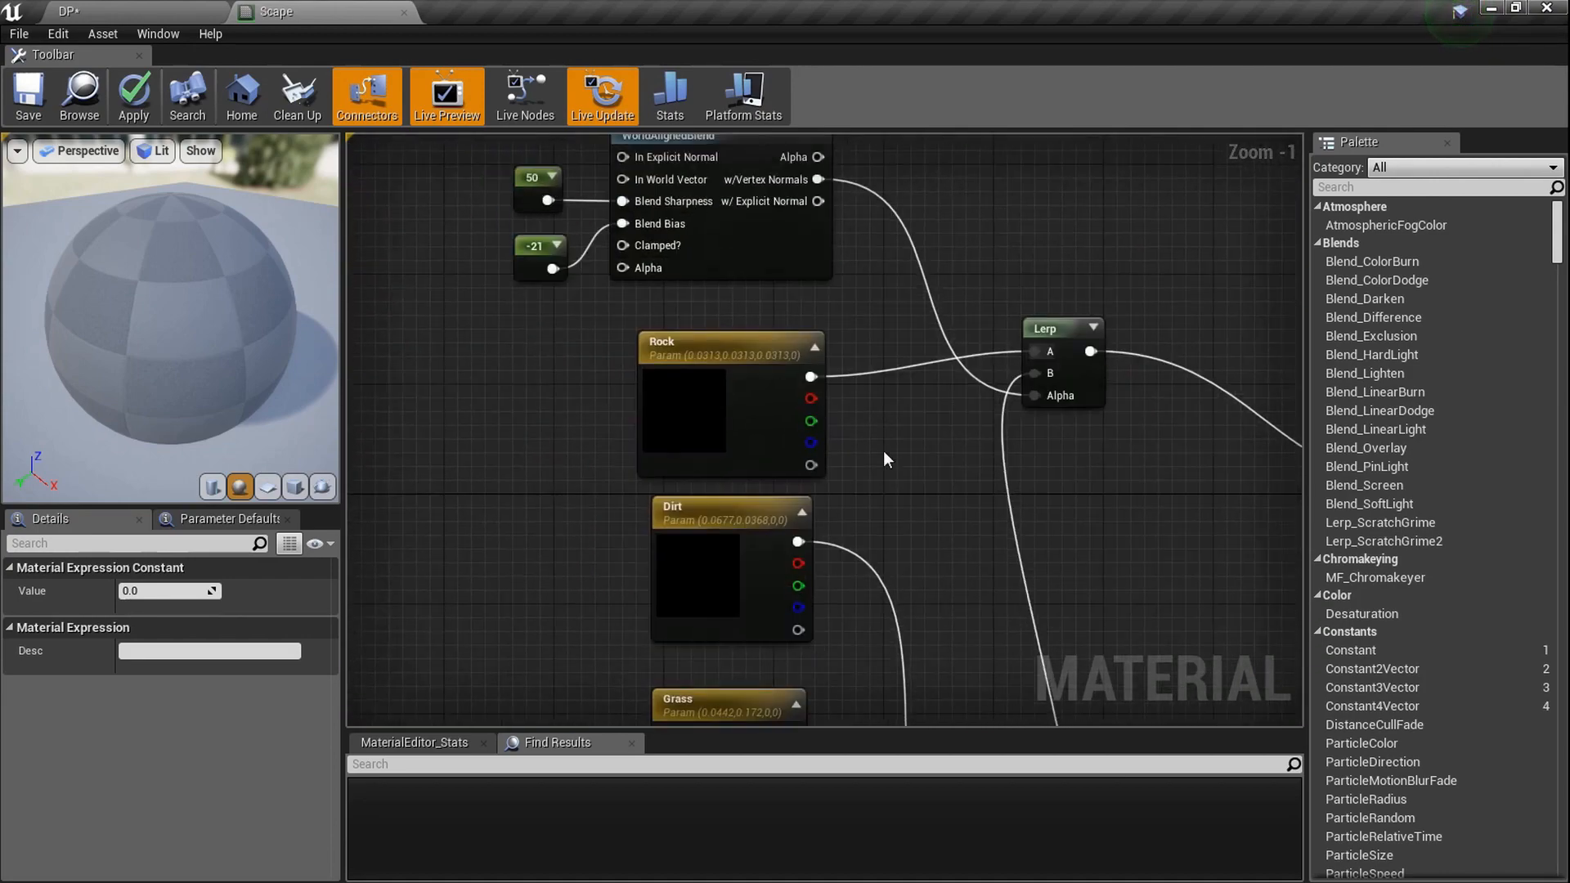
{"action": "scroll", "coordinate": [722, 330], "scroll_direction": "up", "scroll_amount": 4}
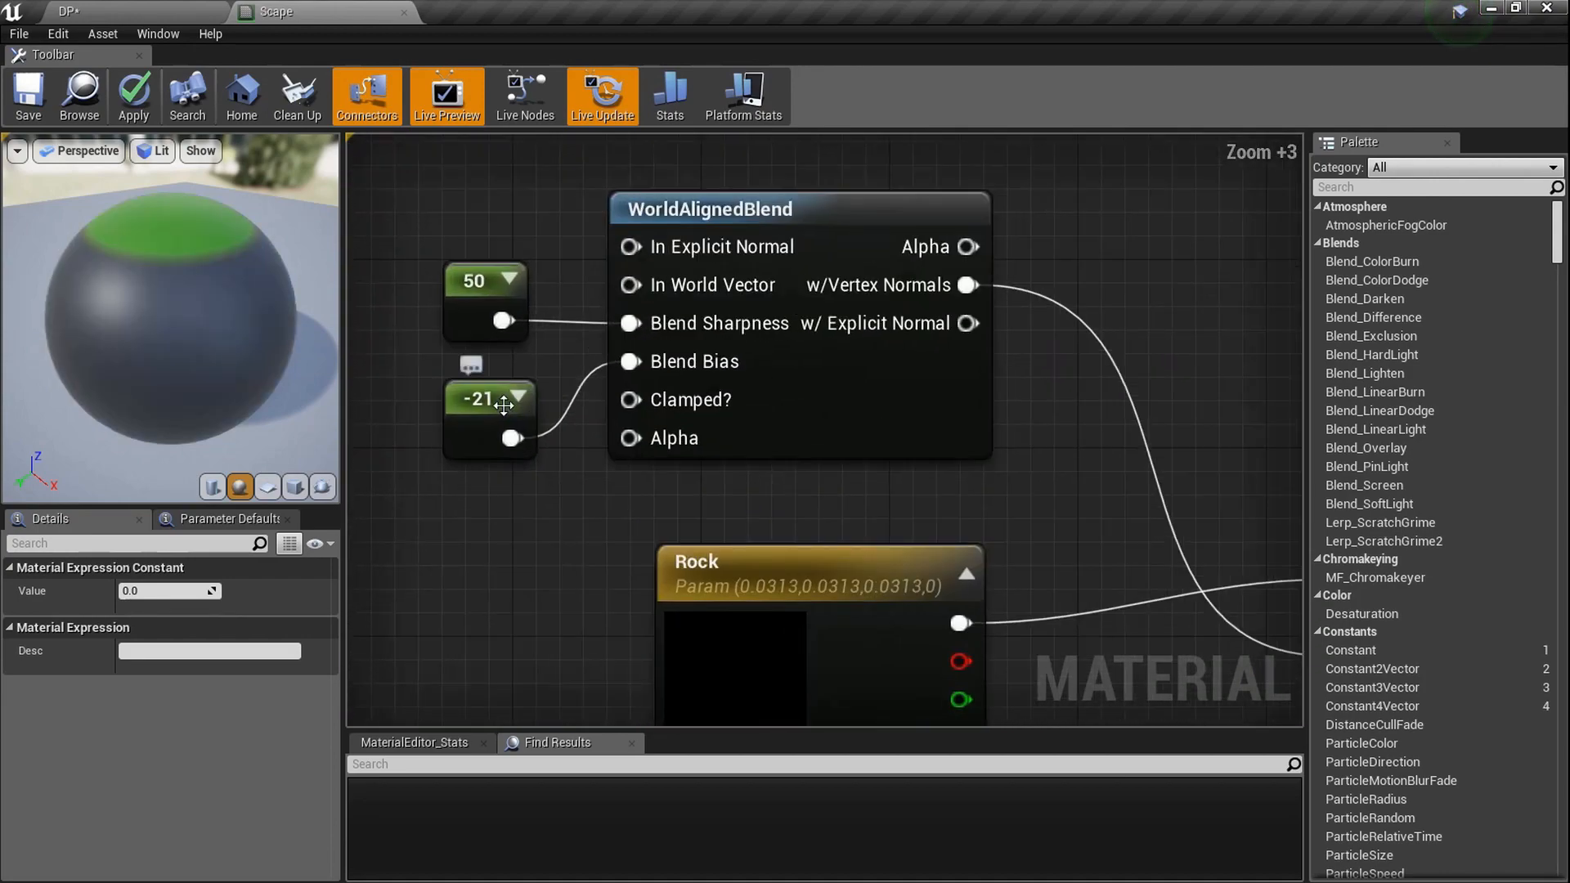
{"action": "left_click", "coordinate": [471, 423]}
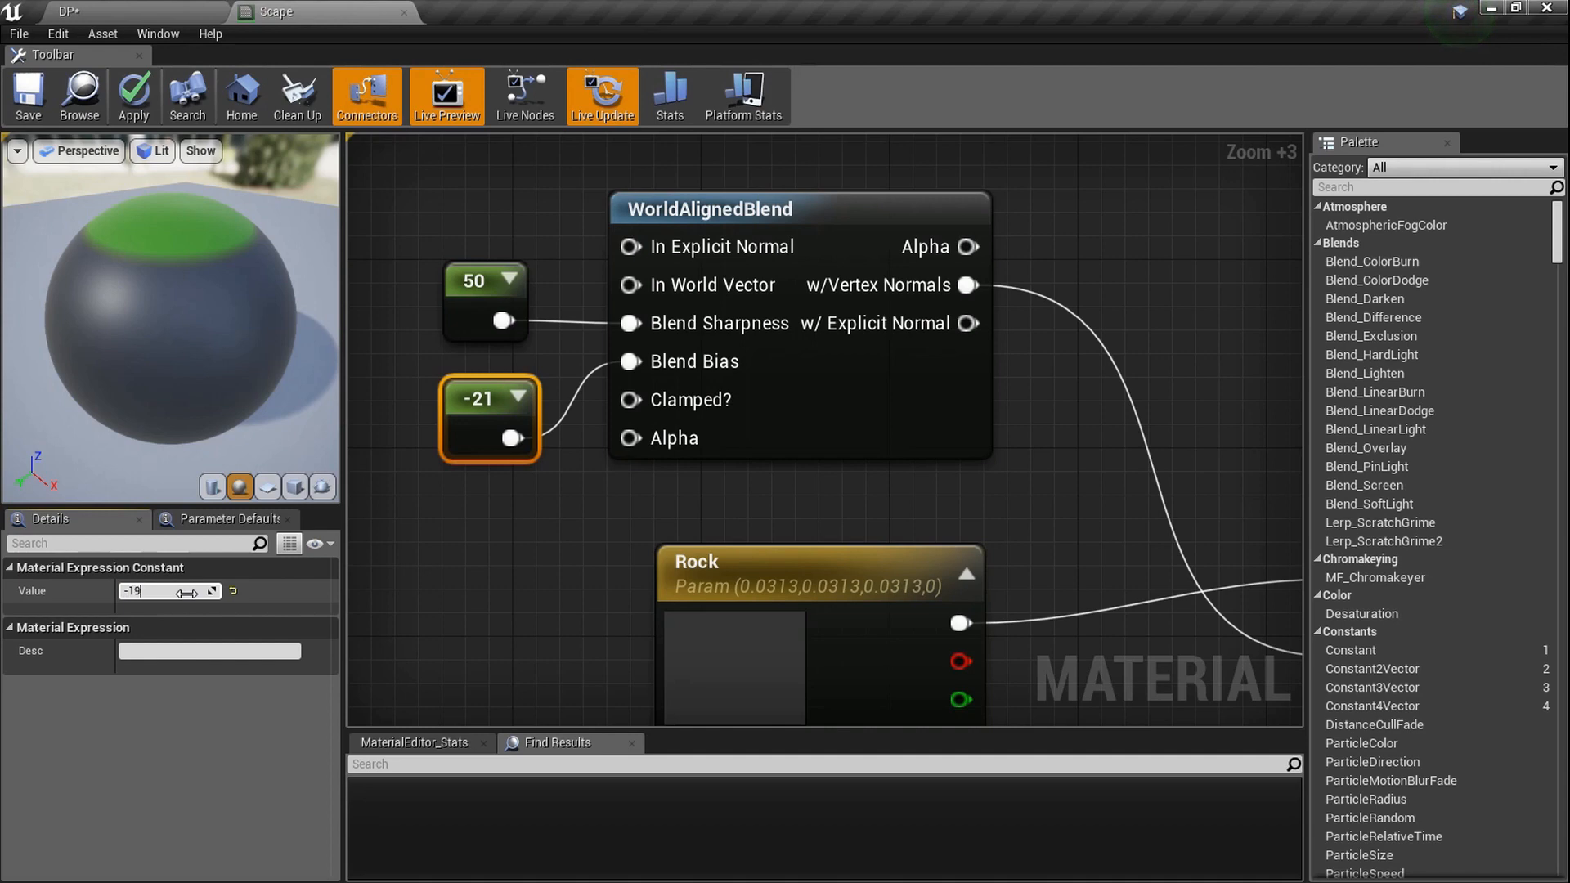
{"action": "left_click", "coordinate": [186, 591]}
{"action": "type", "text": "-19"}
{"action": "key", "text": "Return"}
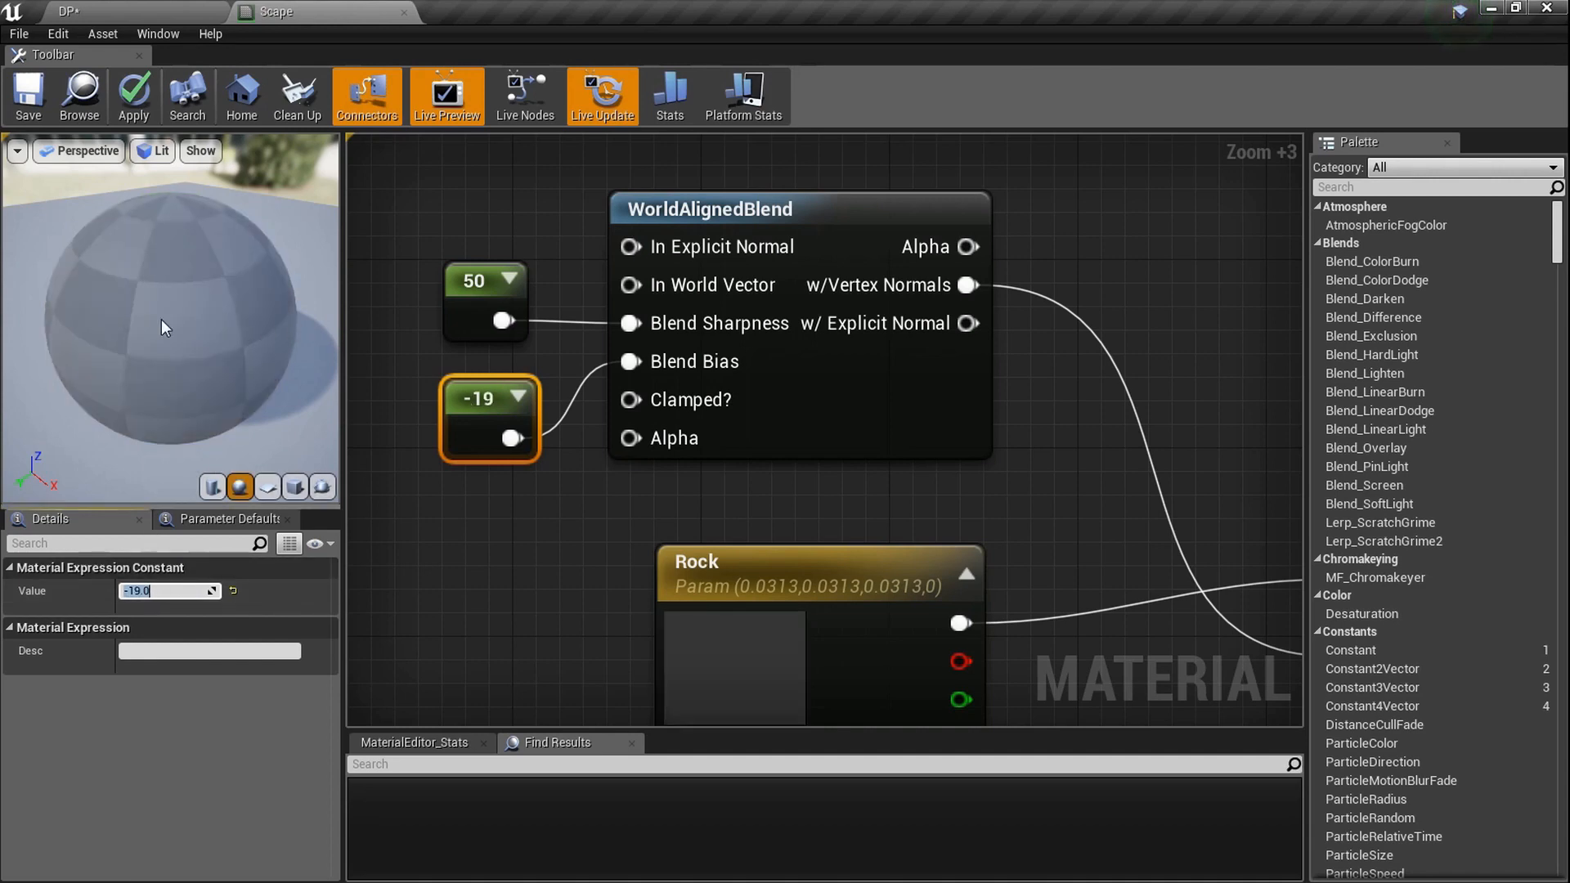
Check the three-color blend on the preview sphere and save the Scape material
{"action": "right_click_drag", "start_coordinate": [215, 363], "coordinate": [223, 332]}
{"action": "left_click_drag", "start_coordinate": [223, 331], "coordinate": [202, 300]}
{"action": "mouse_move", "coordinate": [202, 300]}
{"action": "right_mouse_down"}
{"action": "mouse_move", "coordinate": [202, 348]}
{"action": "mouse_move", "coordinate": [204, 269]}
{"action": "right_mouse_up"}
{"action": "left_click_drag", "start_coordinate": [205, 286], "coordinate": [164, 319]}
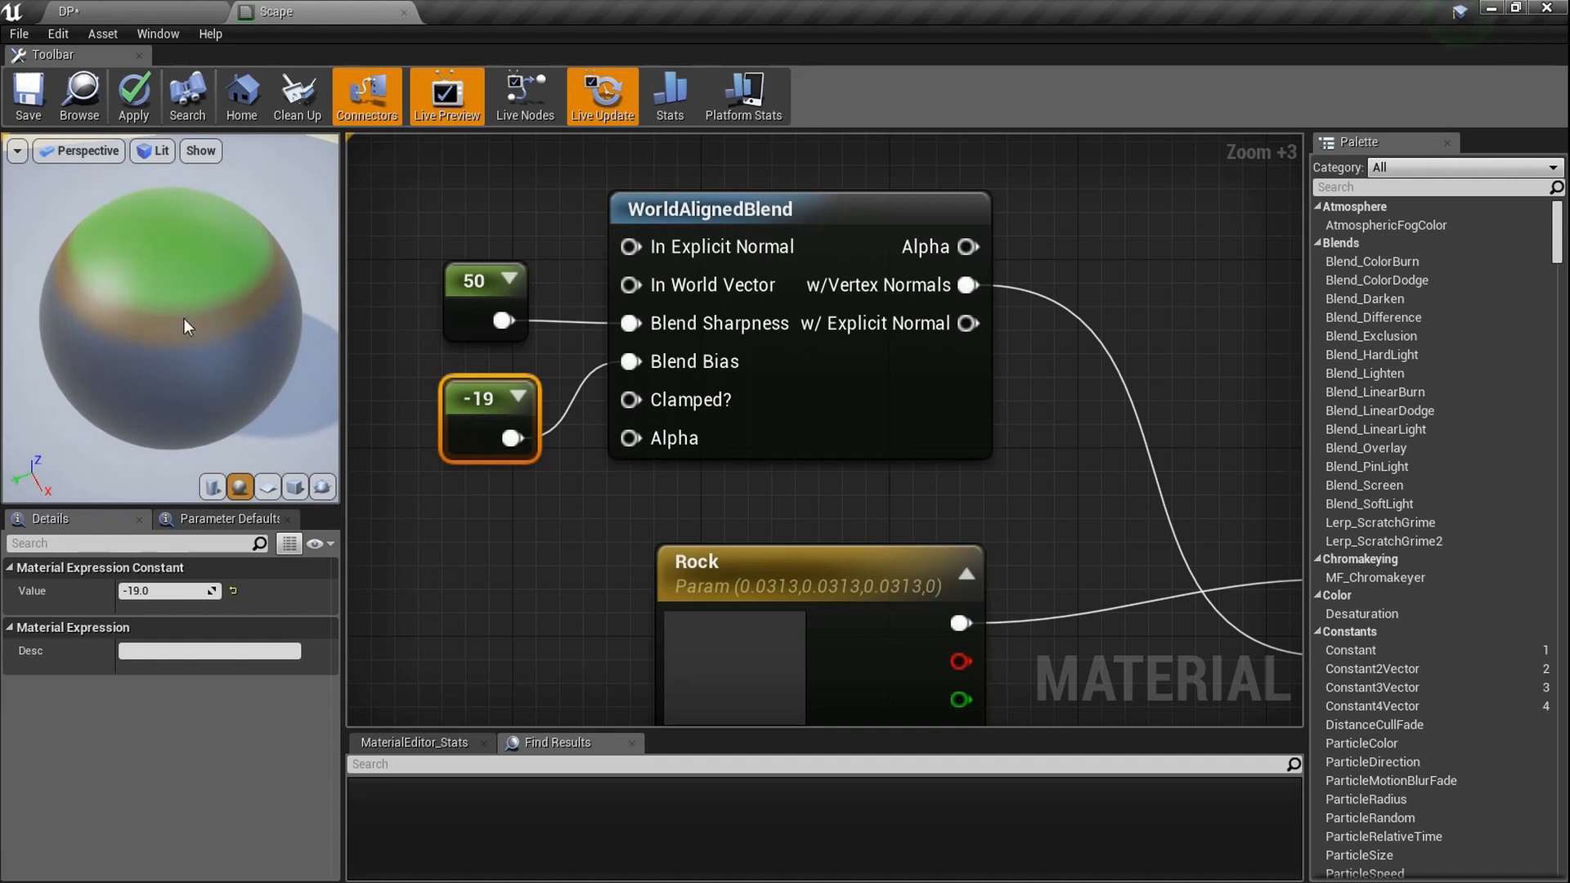
{"action": "scroll", "coordinate": [638, 515], "scroll_direction": "down", "scroll_amount": 5}
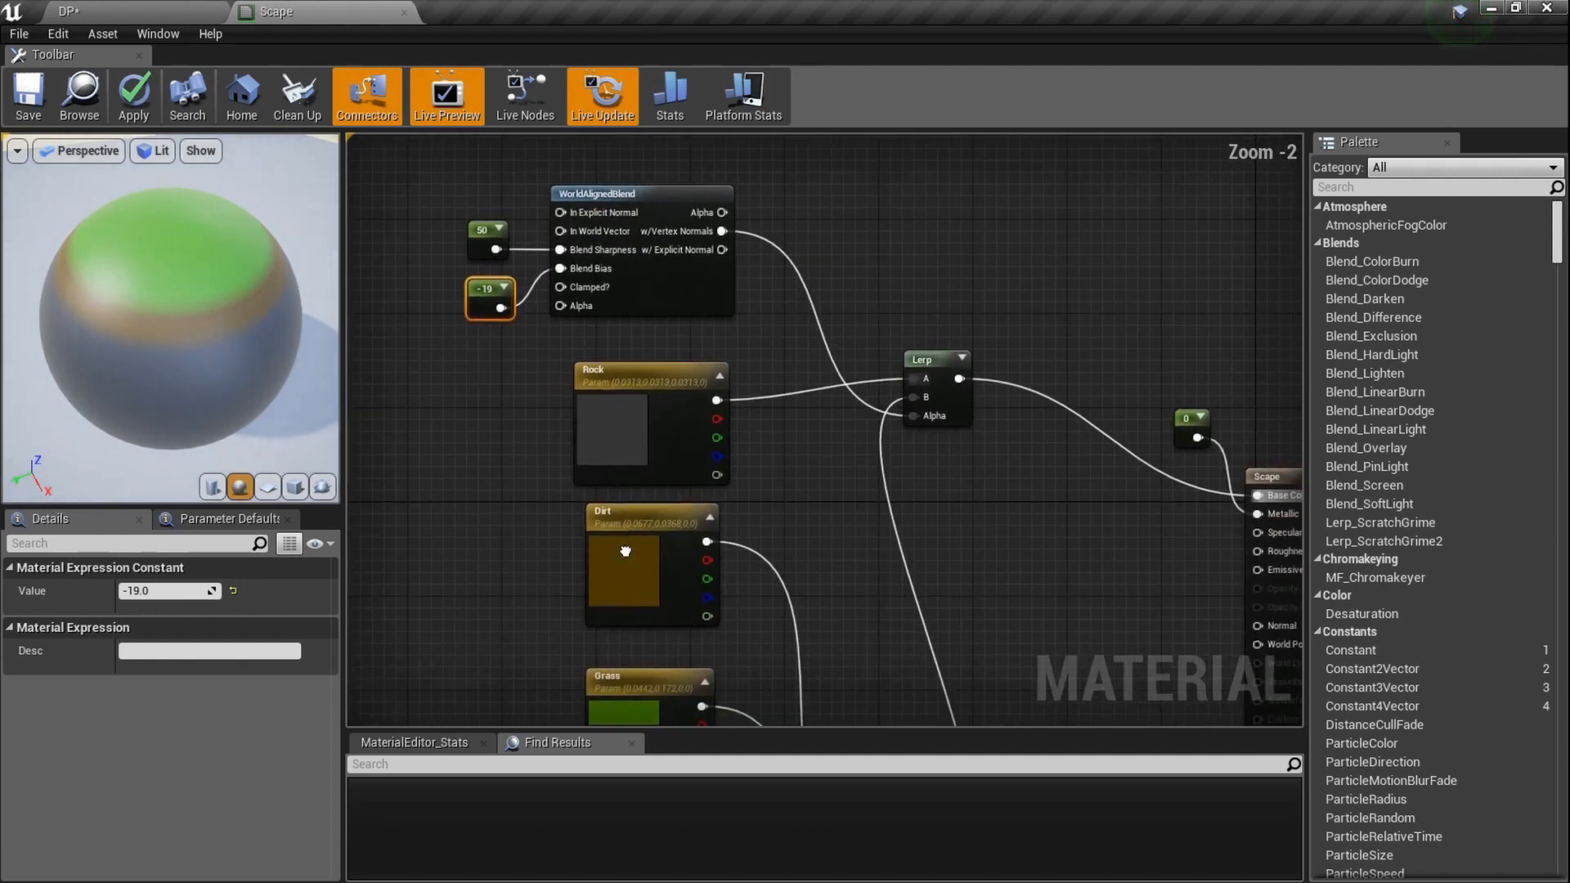
{"action": "scroll", "coordinate": [626, 552], "scroll_direction": "down", "scroll_amount": 2}
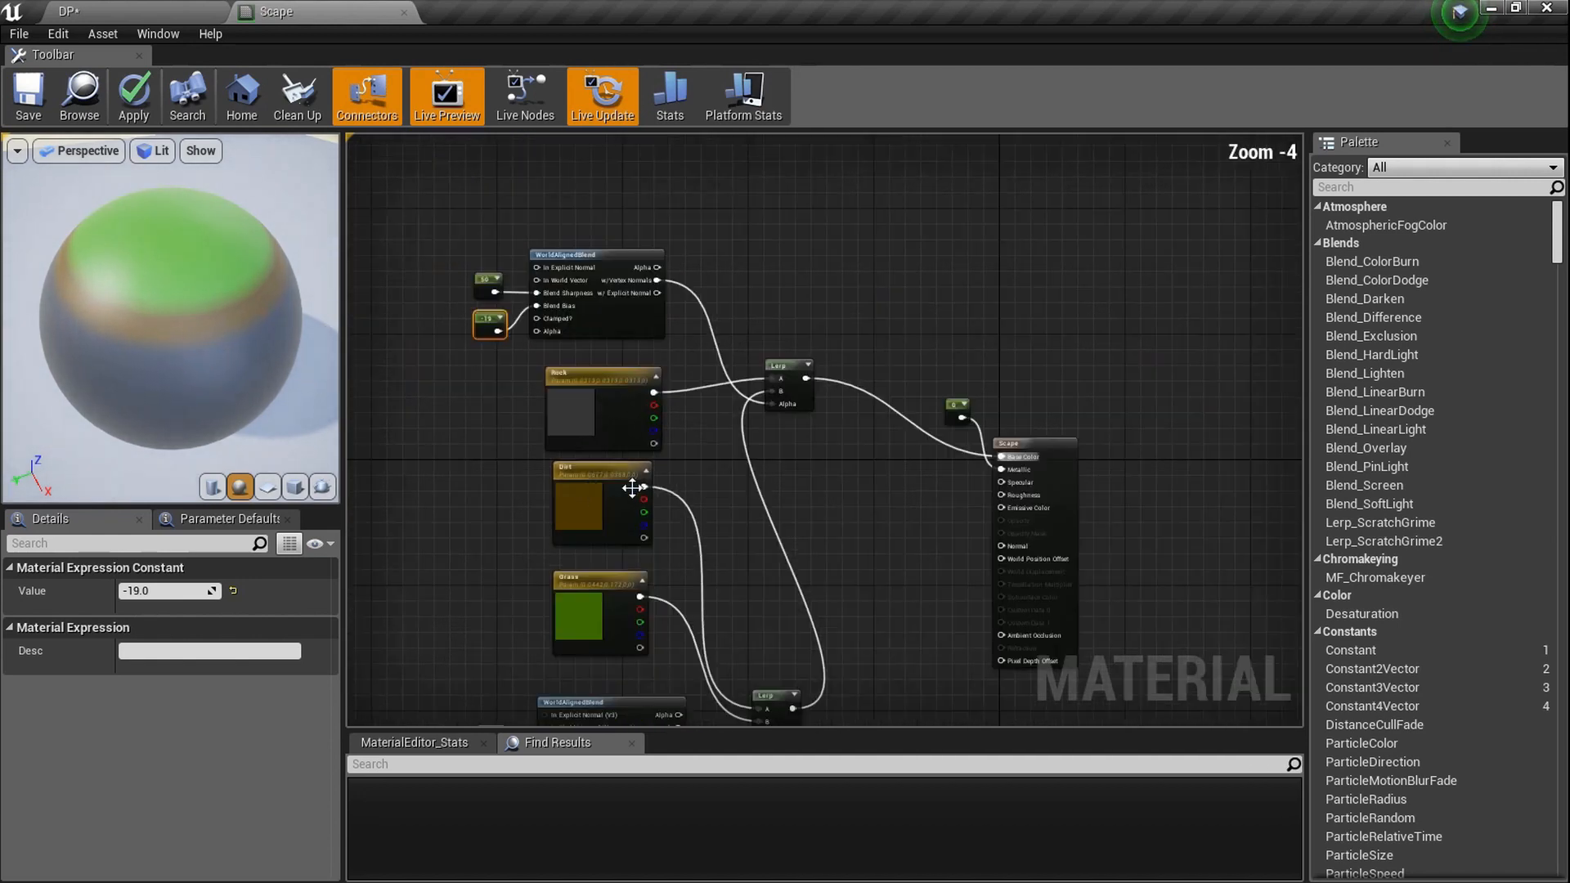
{"action": "left_click", "coordinate": [29, 102]}
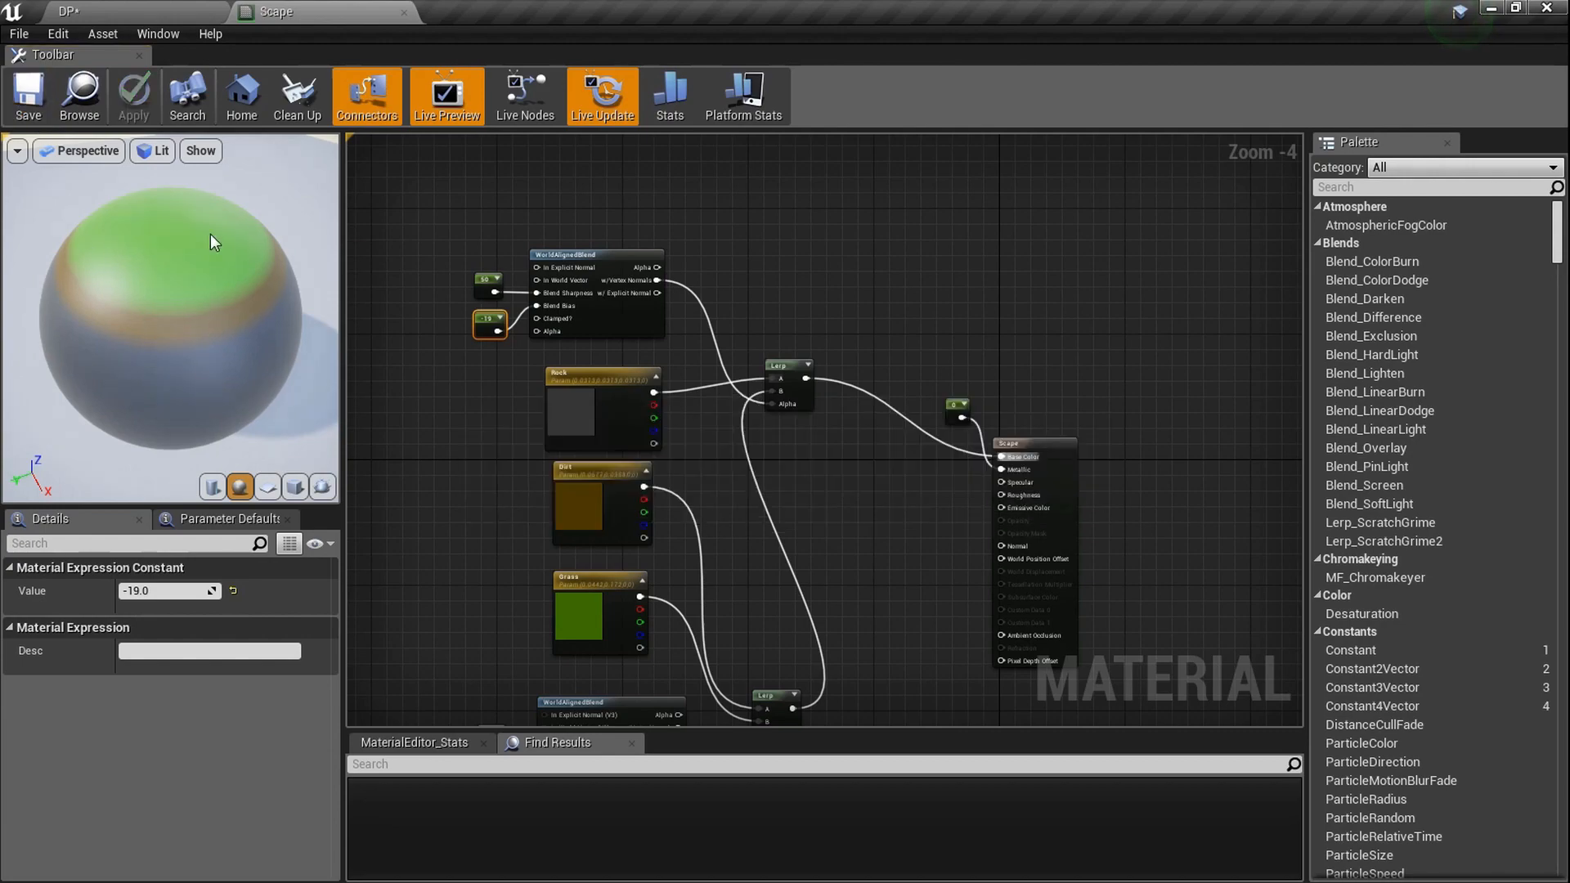
Switch to the DP level and fly over the landscape to examine how grass, dirt and rock follow the slopes
{"action": "left_click", "coordinate": [166, 8]}
{"action": "left_click", "coordinate": [734, 419]}
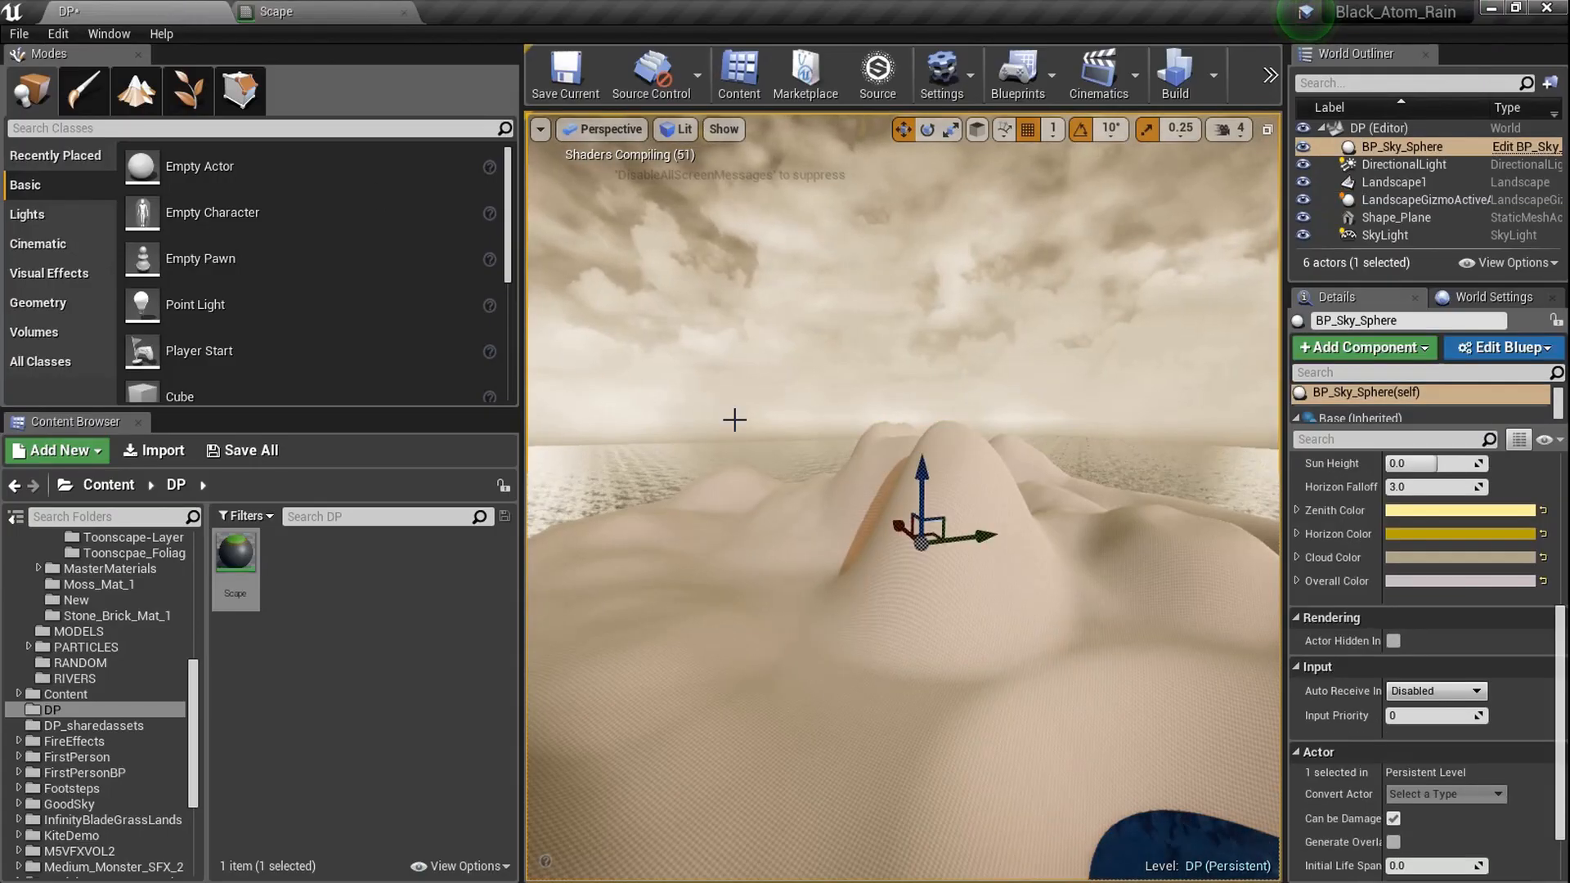
{"action": "key", "text": "F11"}
{"action": "key", "text": "w"}
{"action": "right_click_drag", "start_coordinate": [734, 420], "coordinate": [686, 405]}
{"action": "key", "text": "a"}
{"action": "key", "text": "w"}
{"action": "key", "text": "e"}
{"action": "key", "text": "w"}
{"action": "key", "text": "s"}
{"action": "key", "text": "w"}
{"action": "key", "text": "s"}
{"action": "key", "text": "F11"}
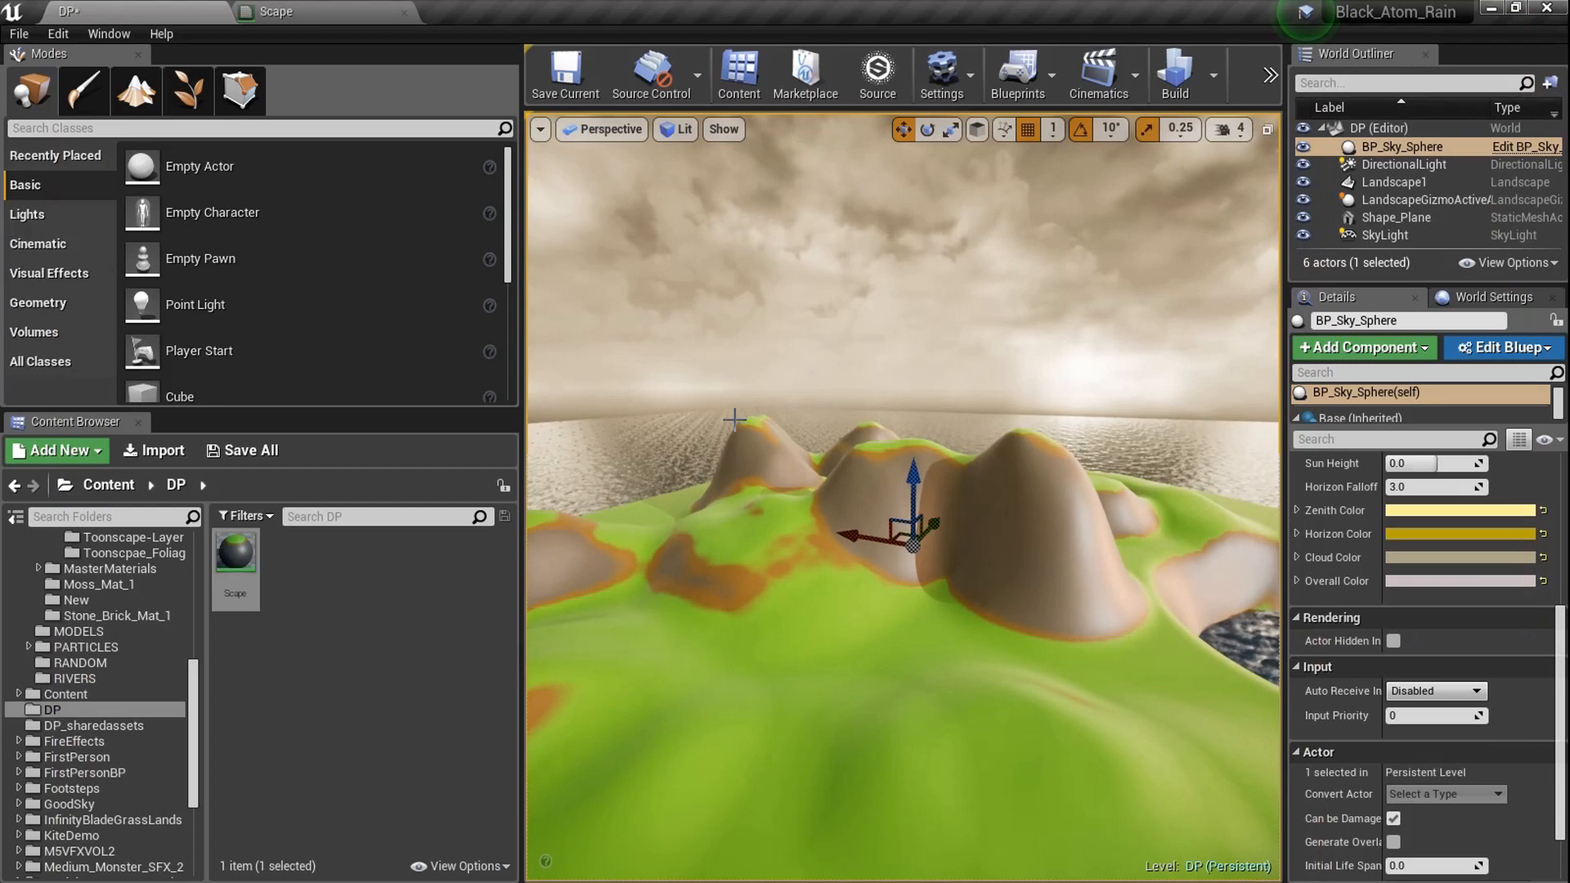
Create a material instance from the Scape material in the DP folder
{"action": "left_click", "coordinate": [235, 564]}
{"action": "right_click", "coordinate": [235, 564]}
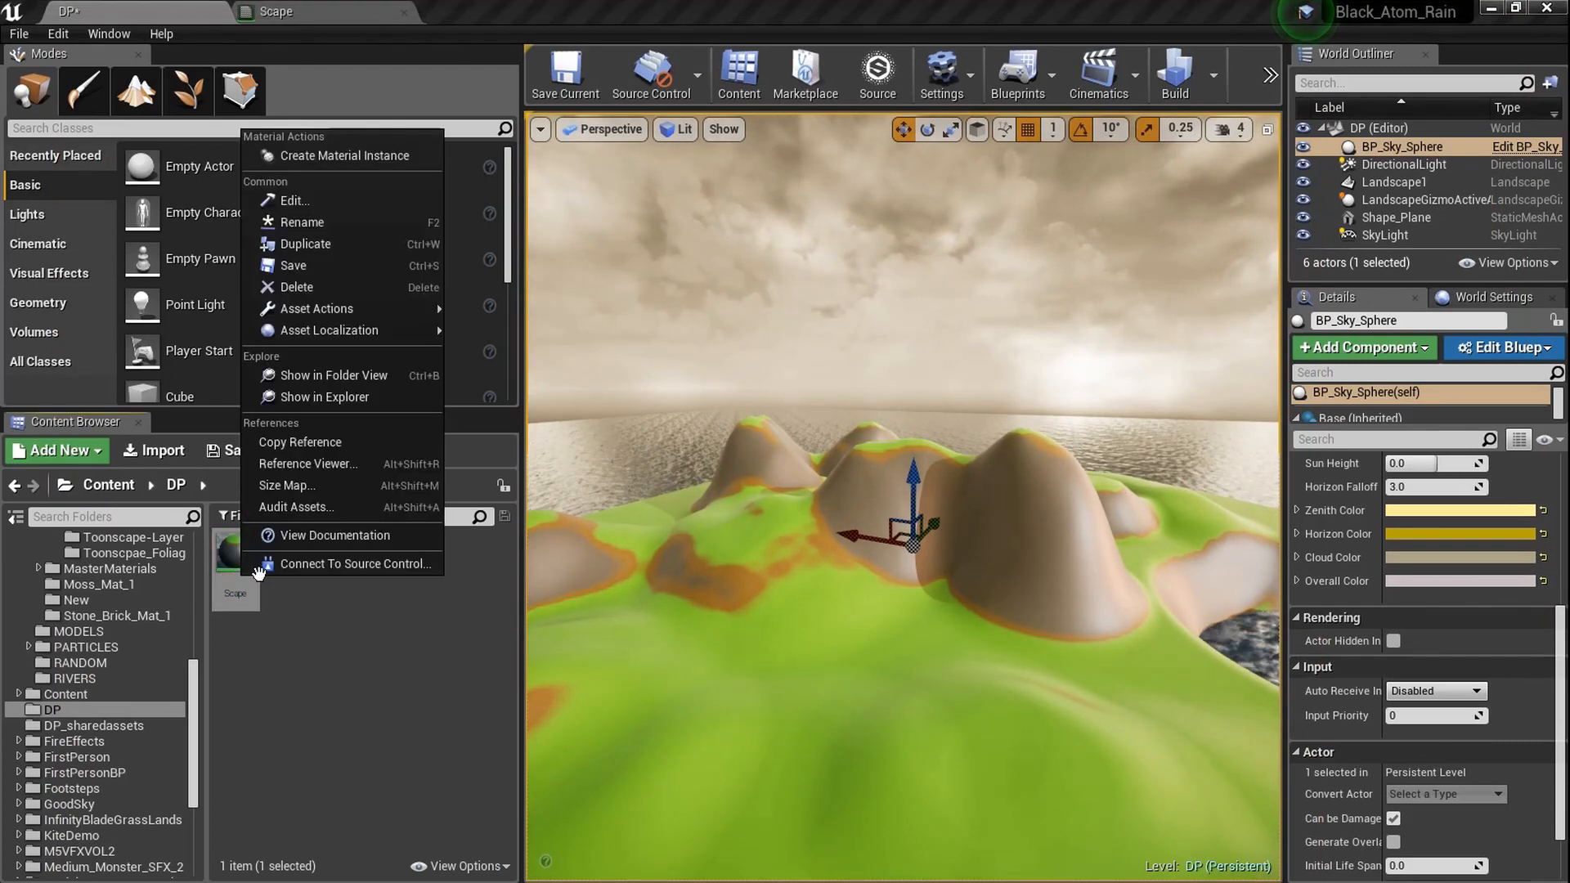
{"action": "left_click", "coordinate": [356, 156]}
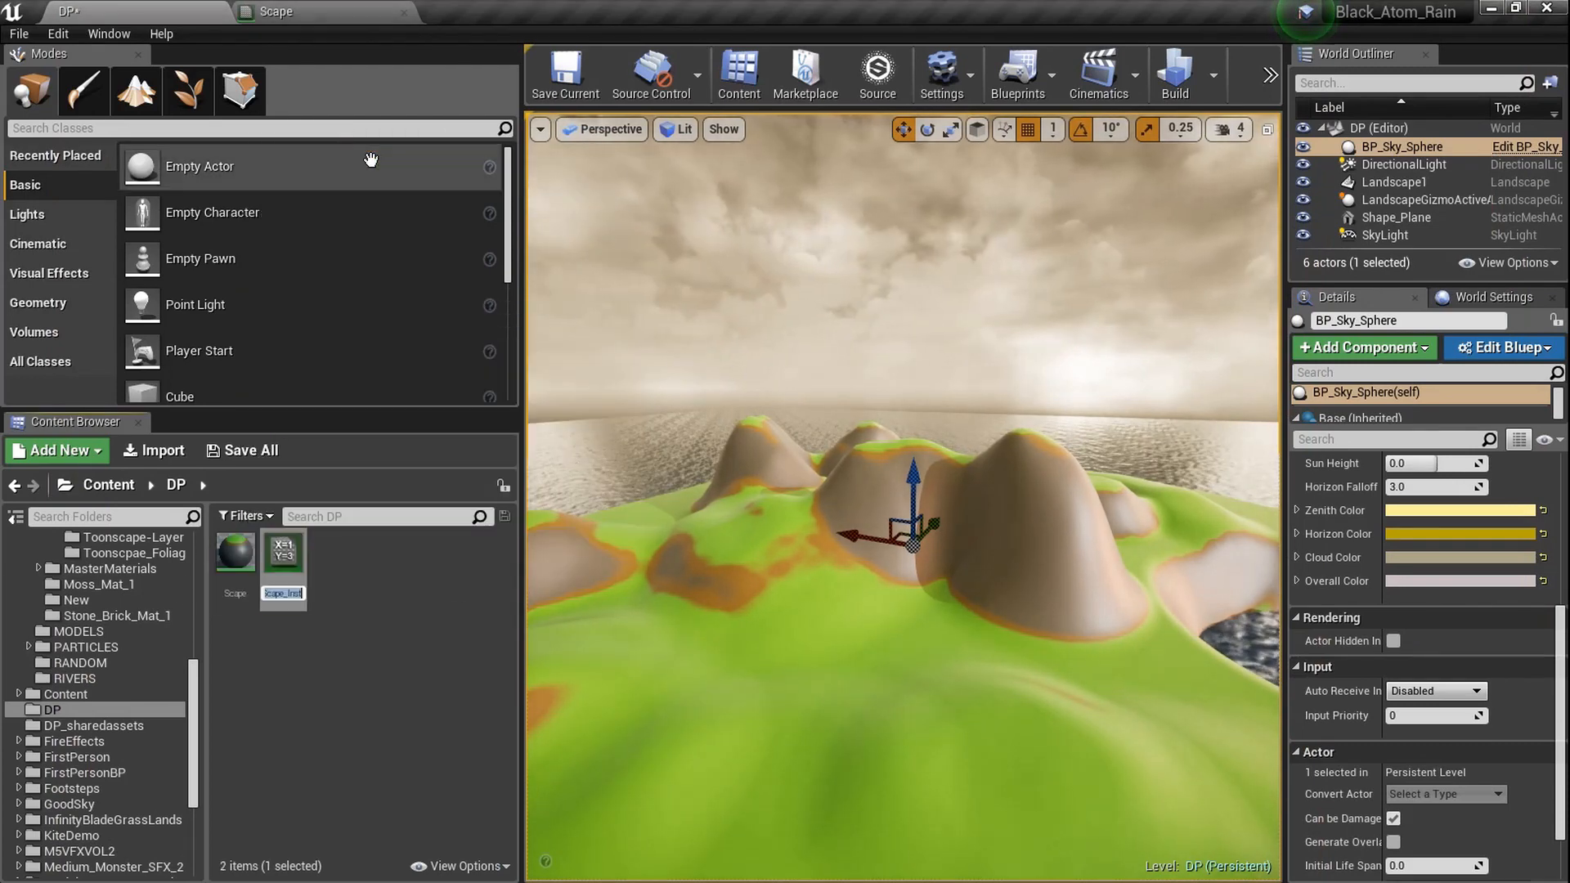
Assign Scape_Inst as the landscape material of Landscape1
{"action": "left_click", "coordinate": [746, 624]}
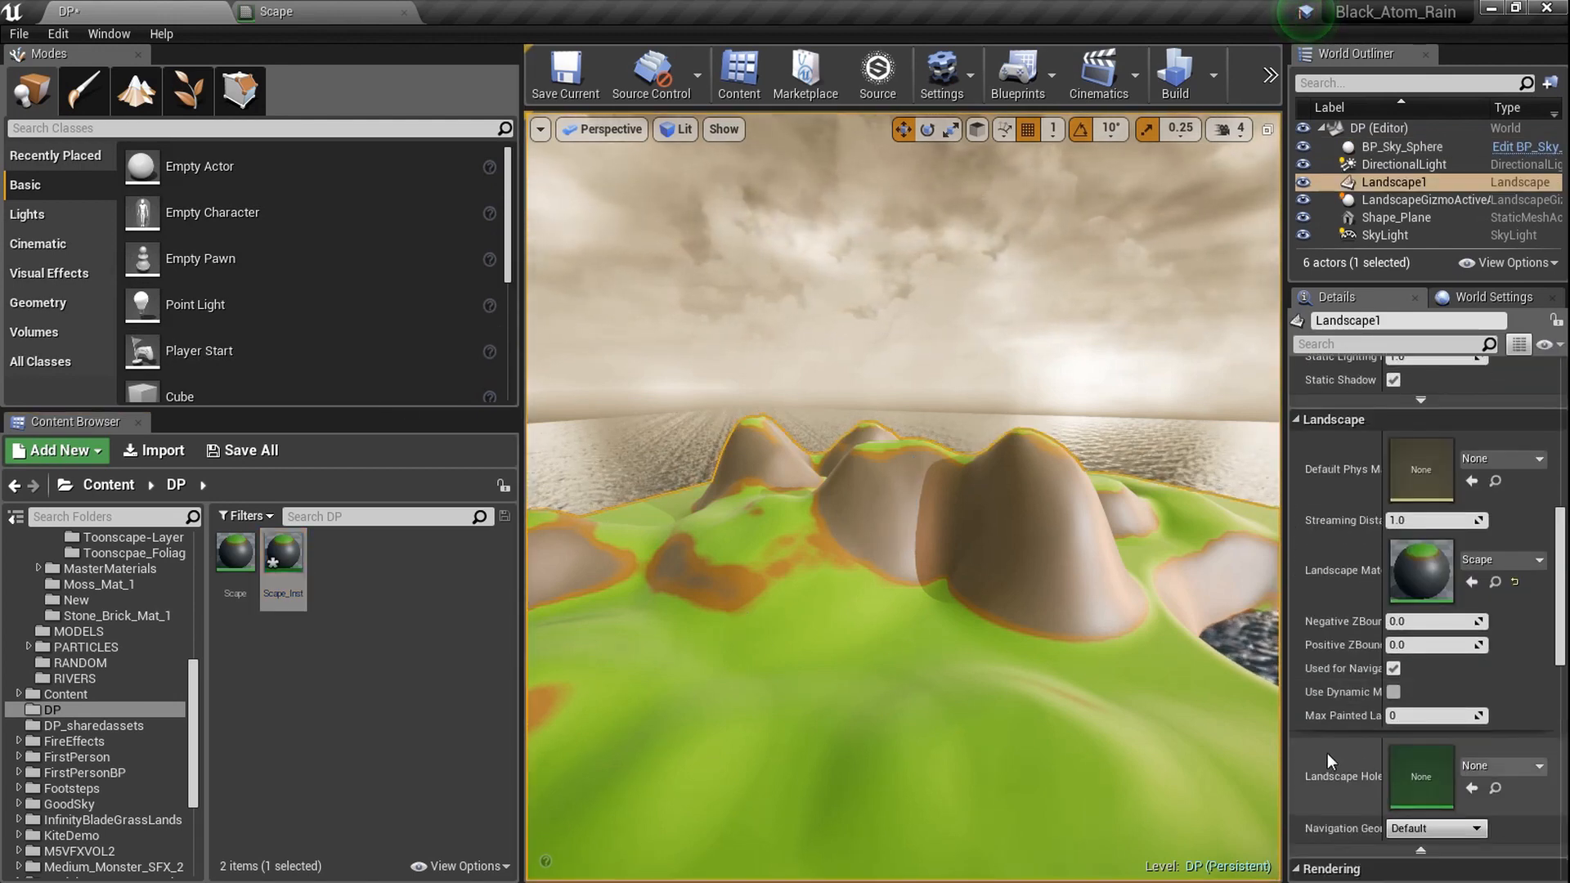
{"action": "left_click_drag", "start_coordinate": [283, 564], "coordinate": [1103, 601]}
{"action": "left_click_drag", "start_coordinate": [1363, 576], "coordinate": [1364, 576]}
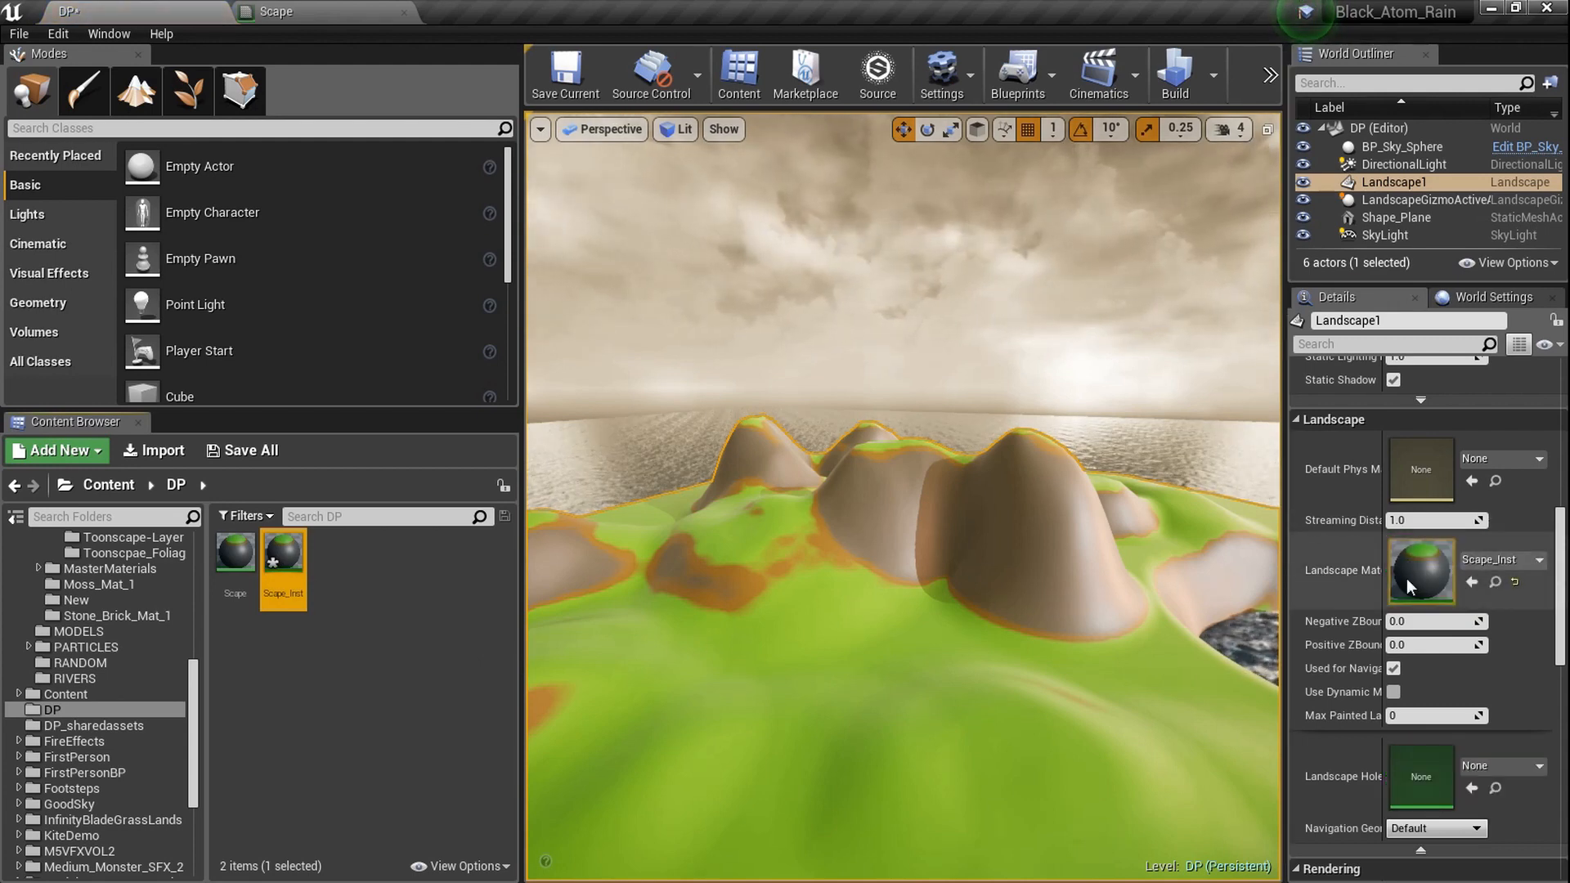
Open Scape_Inst in a floating editor window placed so that the level viewport stays visible
{"action": "double_click", "coordinate": [1406, 577]}
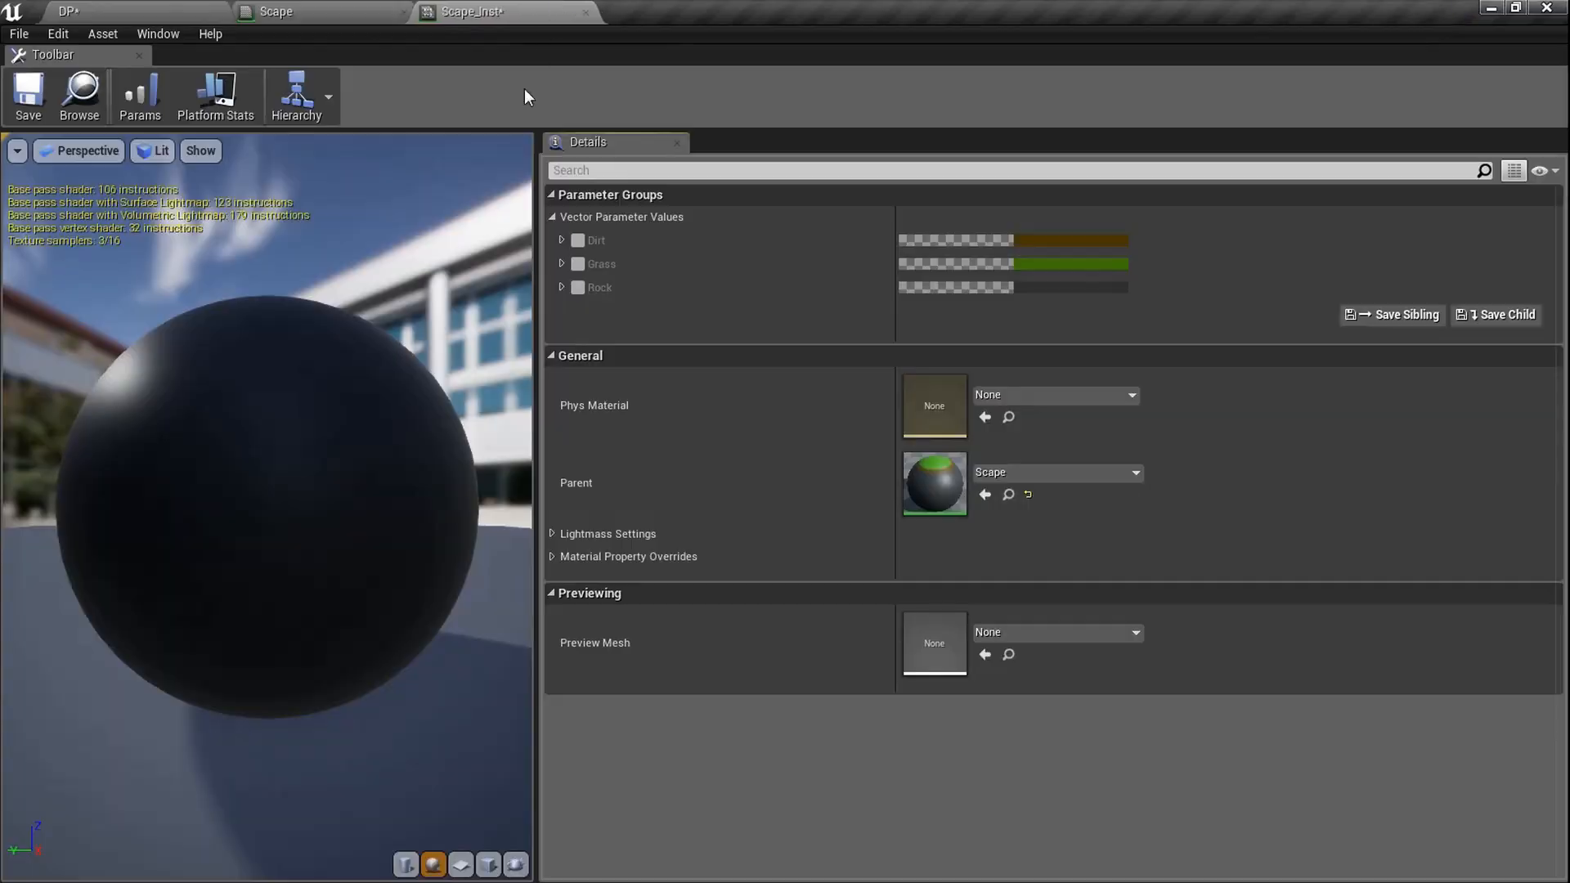
{"action": "left_click", "coordinate": [585, 12]}
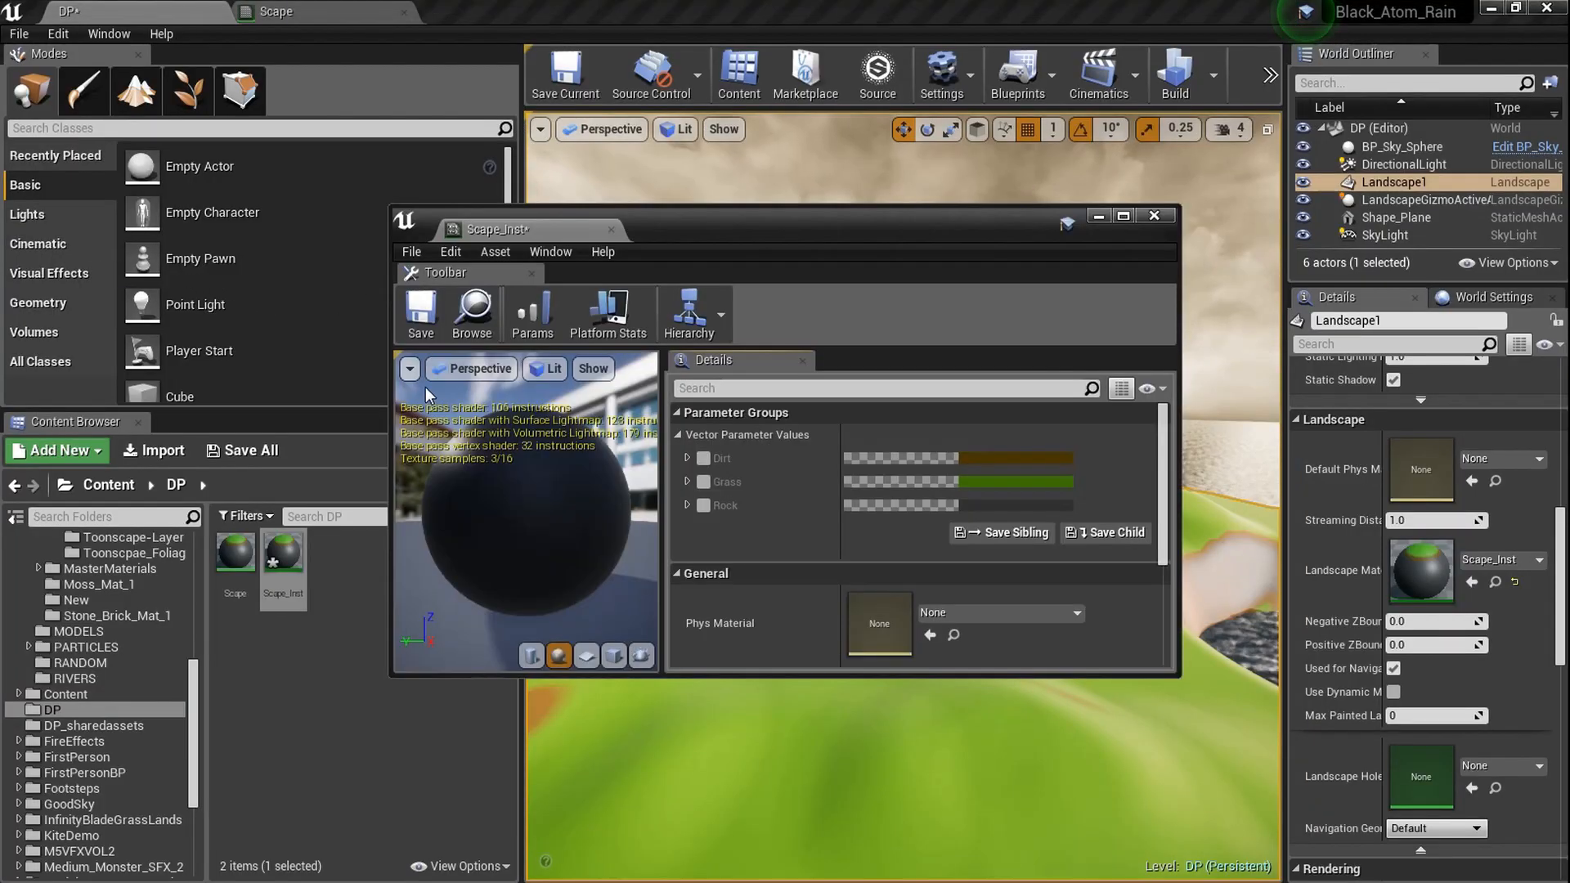
{"action": "mouse_move", "coordinate": [744, 197]}
{"action": "left_mouse_down"}
{"action": "mouse_move", "coordinate": [743, 253]}
{"action": "mouse_move", "coordinate": [744, 213]}
{"action": "left_mouse_up"}
{"action": "left_click_drag", "start_coordinate": [880, 239], "coordinate": [225, 282]}
{"action": "middle_click_drag", "start_coordinate": [831, 569], "coordinate": [832, 609]}
Enable the Dirt, Grass and Rock vector parameter overrides in Scape_Inst
{"action": "left_click", "coordinate": [46, 515]}
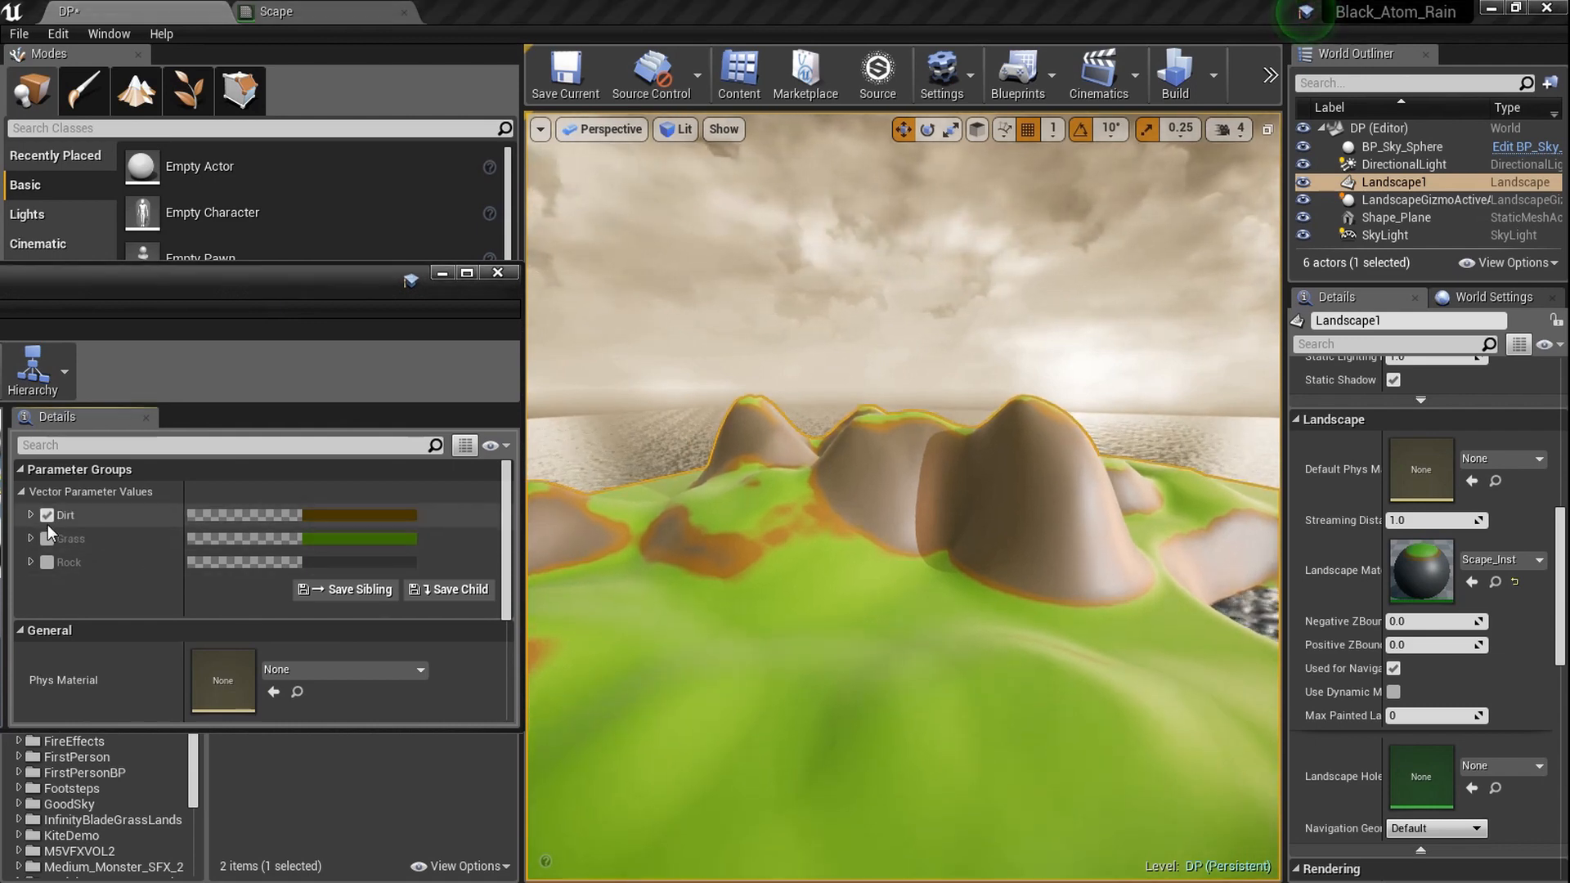
{"action": "left_click", "coordinate": [47, 539]}
{"action": "left_click", "coordinate": [47, 563]}
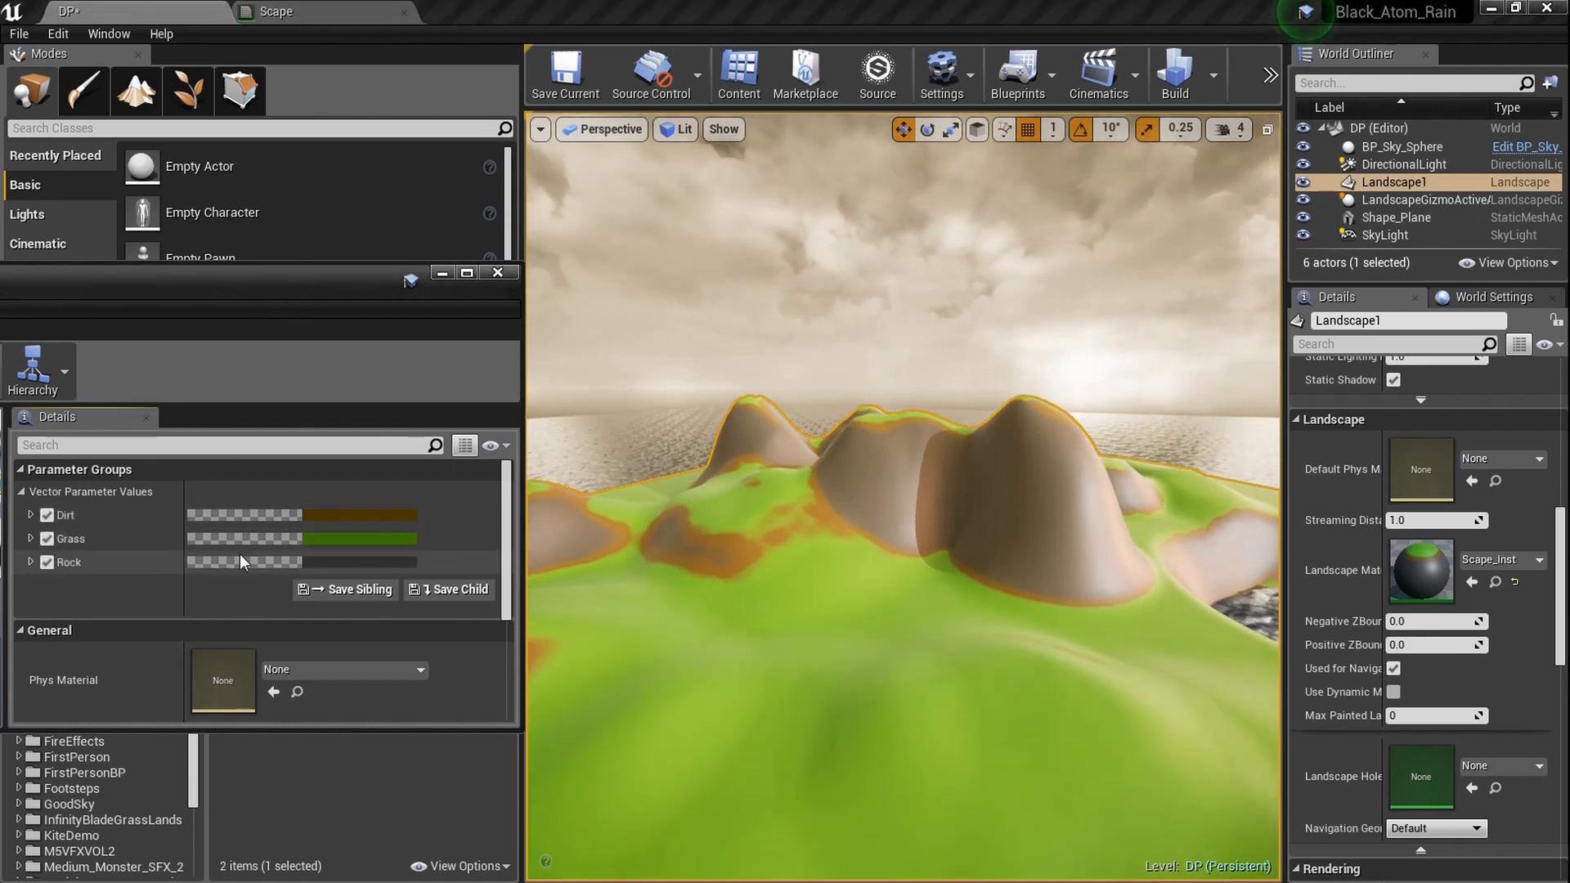
Brighten the instance's Dirt color to R 0.208333, G 0.11321 and B 0
{"action": "left_click", "coordinate": [404, 515]}
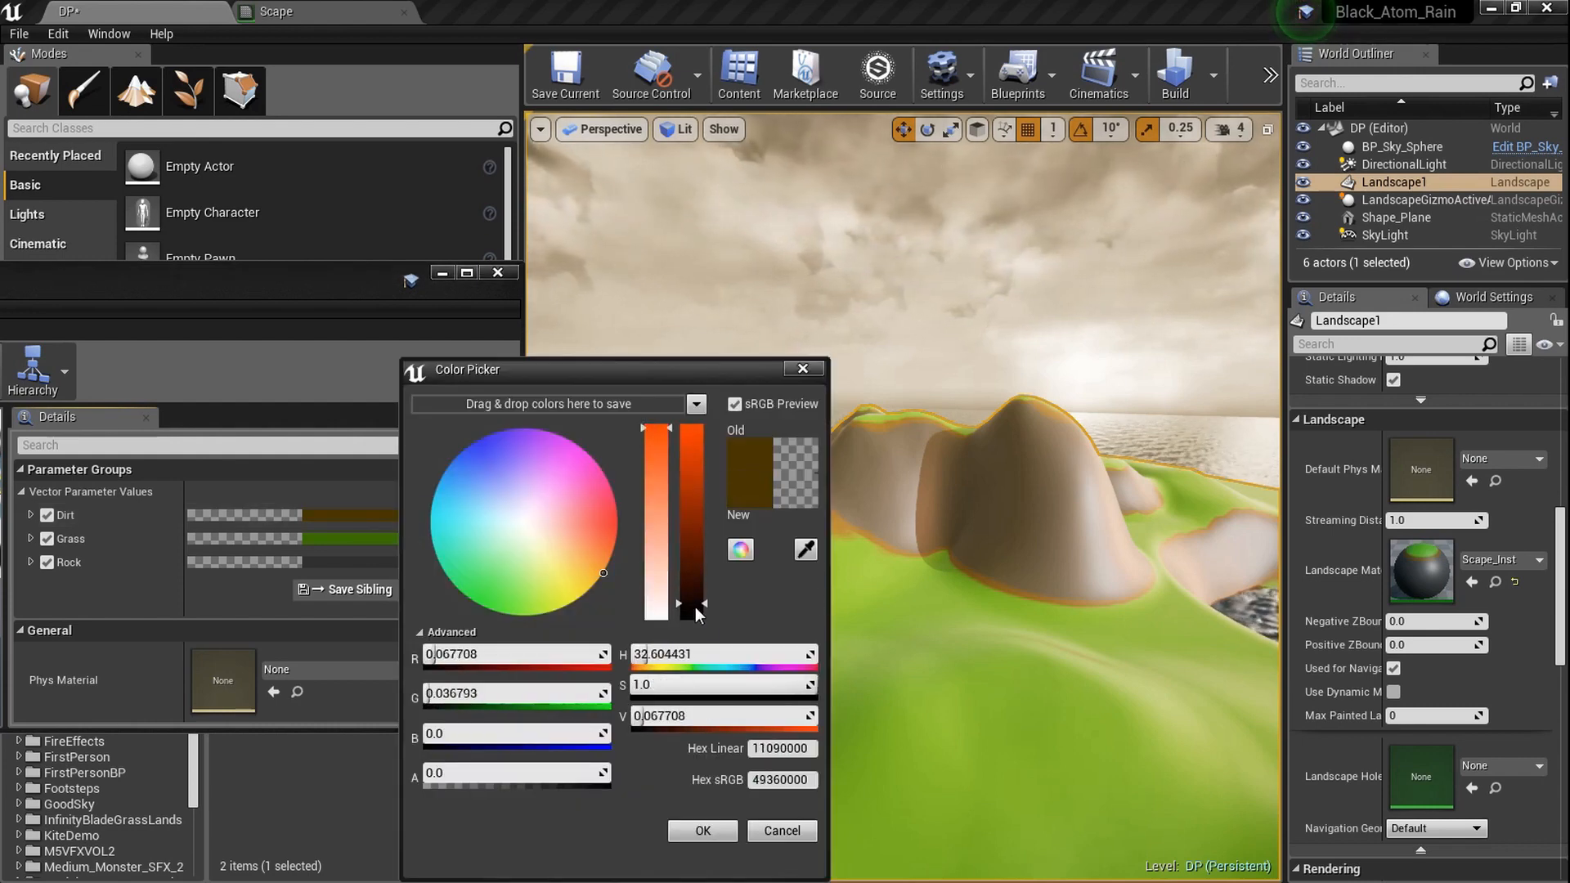
{"action": "left_click_drag", "start_coordinate": [695, 611], "coordinate": [696, 578]}
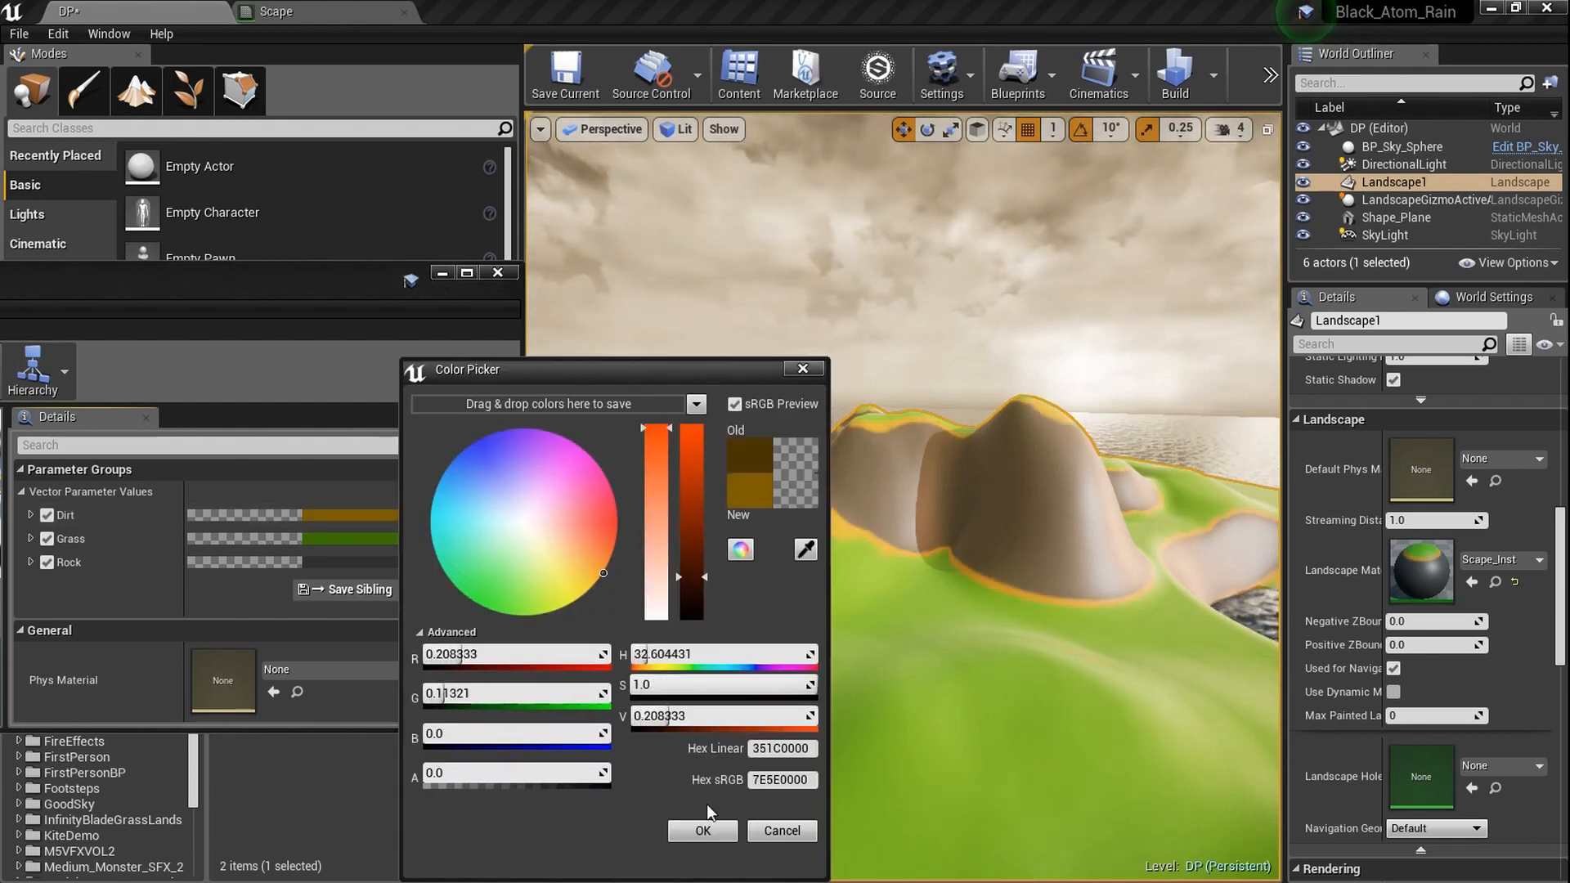
{"action": "left_click", "coordinate": [704, 830]}
Change the instance's Grass color to a darker green
{"action": "left_click", "coordinate": [417, 540]}
{"action": "mouse_move", "coordinate": [714, 608]}
{"action": "left_mouse_down"}
{"action": "mouse_move", "coordinate": [691, 598]}
{"action": "mouse_move", "coordinate": [711, 609]}
{"action": "left_mouse_up"}
{"action": "left_click", "coordinate": [711, 830]}
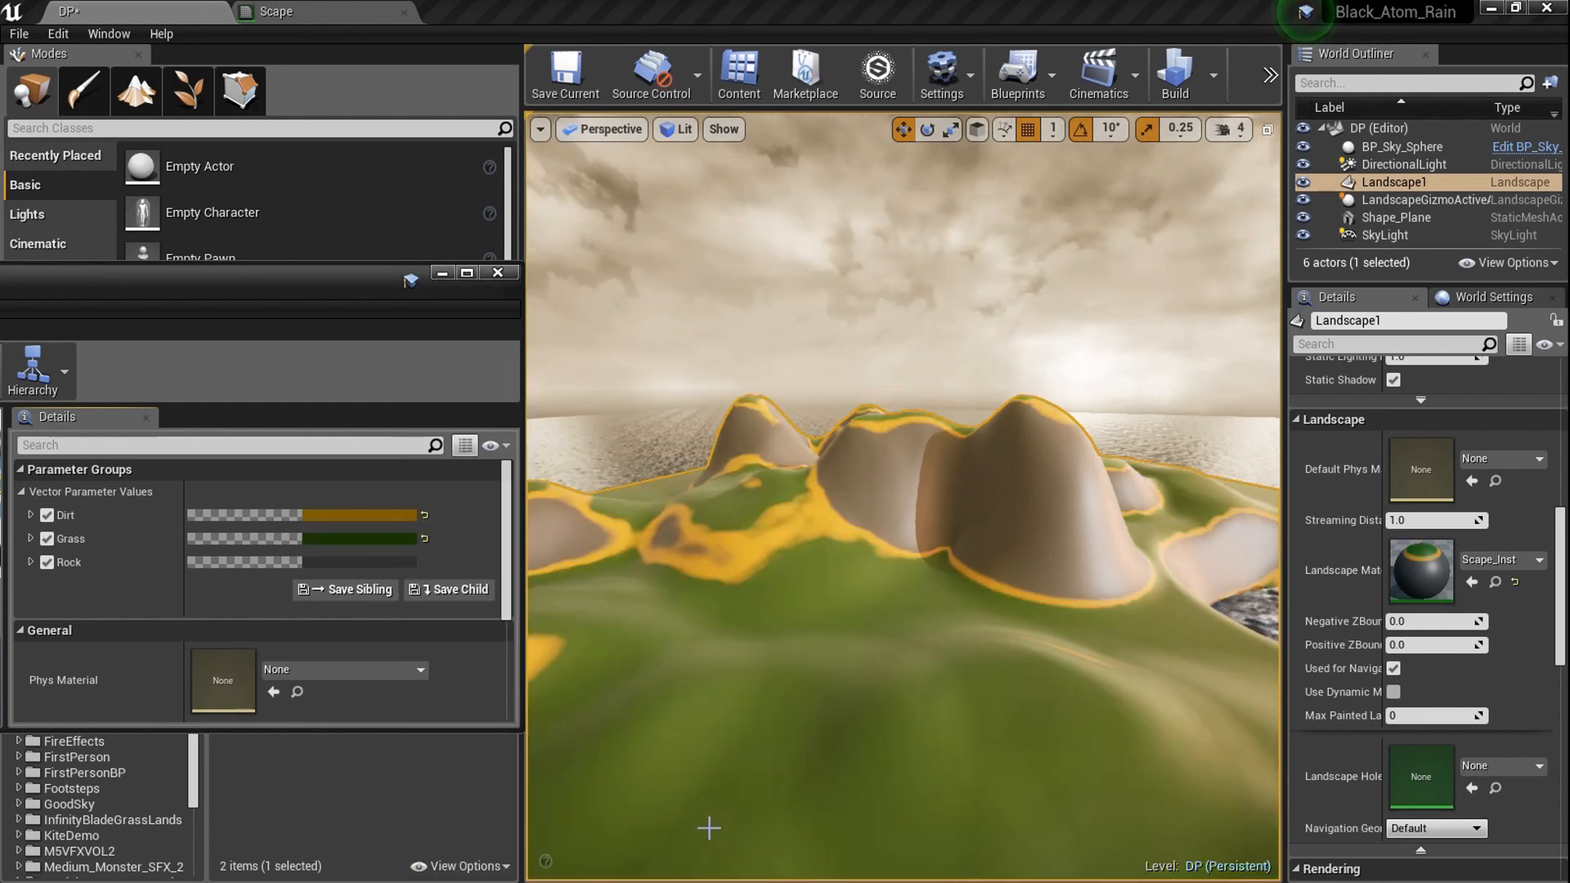
Set the instance's Rock color to a dark reddish brown with R 0.03125, G 0.016135 and B 0.010141
{"action": "left_click", "coordinate": [335, 561]}
{"action": "left_click", "coordinate": [540, 543]}
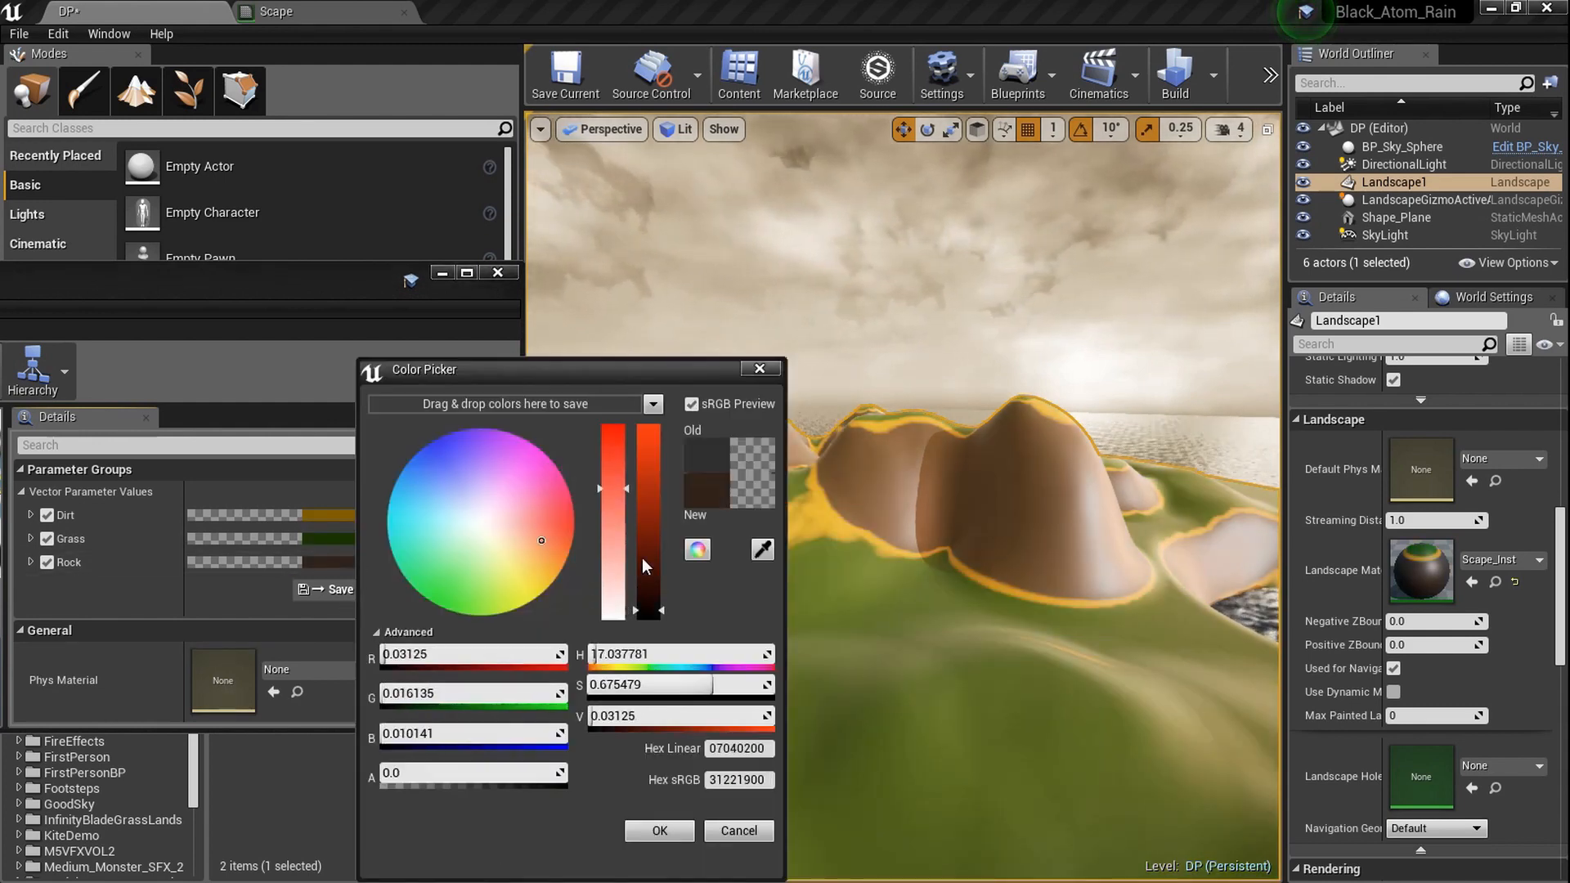
{"action": "left_click", "coordinate": [661, 830]}
Look over the recolored landscape, and save and close the Scape_Inst material instance
{"action": "mouse_move", "coordinate": [669, 824]}
{"action": "right_mouse_down"}
{"action": "mouse_move", "coordinate": [720, 829]}
{"action": "mouse_move", "coordinate": [679, 832]}
{"action": "right_mouse_up"}
{"action": "key", "text": "w"}
{"action": "key", "text": "s"}
{"action": "mouse_move", "coordinate": [758, 624]}
{"action": "right_mouse_down"}
{"action": "mouse_move", "coordinate": [757, 638]}
{"action": "mouse_move", "coordinate": [736, 625]}
{"action": "mouse_move", "coordinate": [758, 624]}
{"action": "right_mouse_up"}
{"action": "key", "text": "w"}
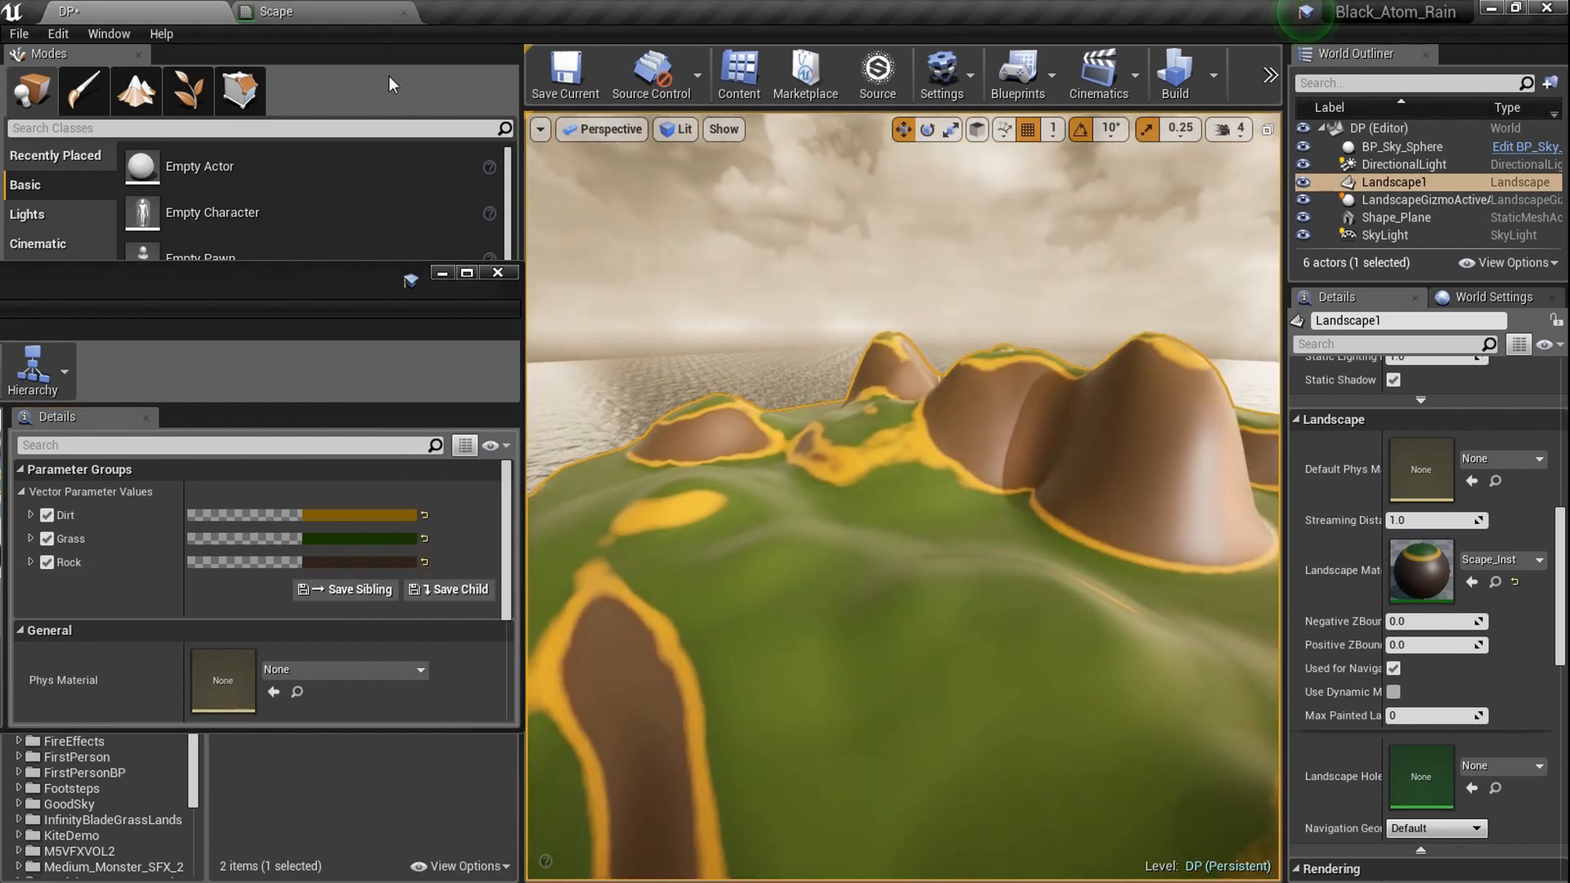
{"action": "left_click_drag", "start_coordinate": [195, 280], "coordinate": [809, 255]}
{"action": "left_click", "coordinate": [378, 345]}
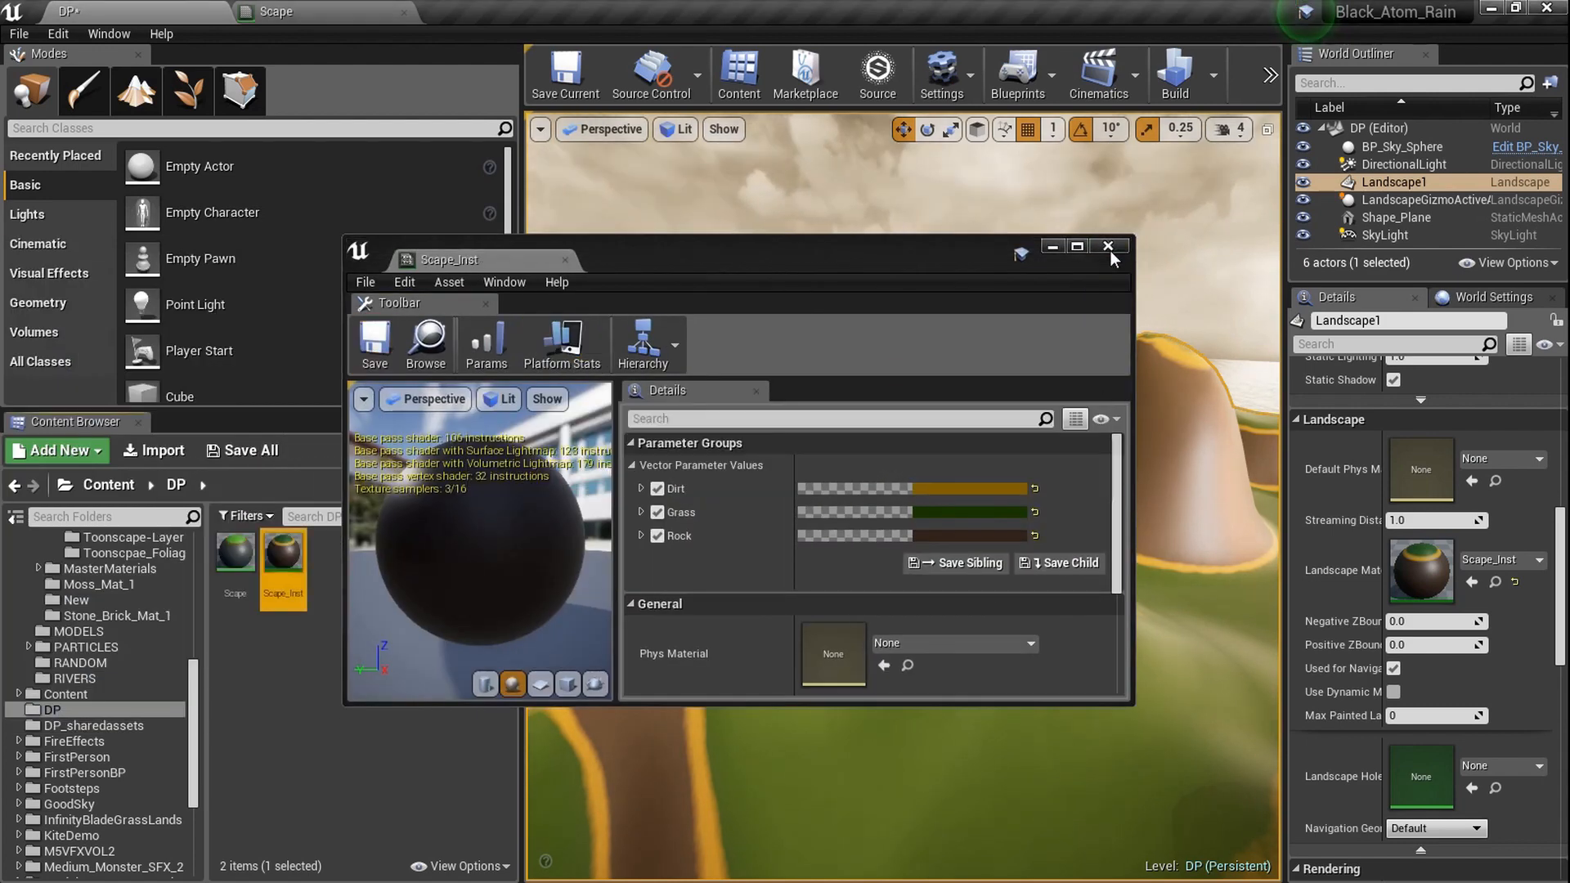
{"action": "left_click", "coordinate": [1108, 246]}
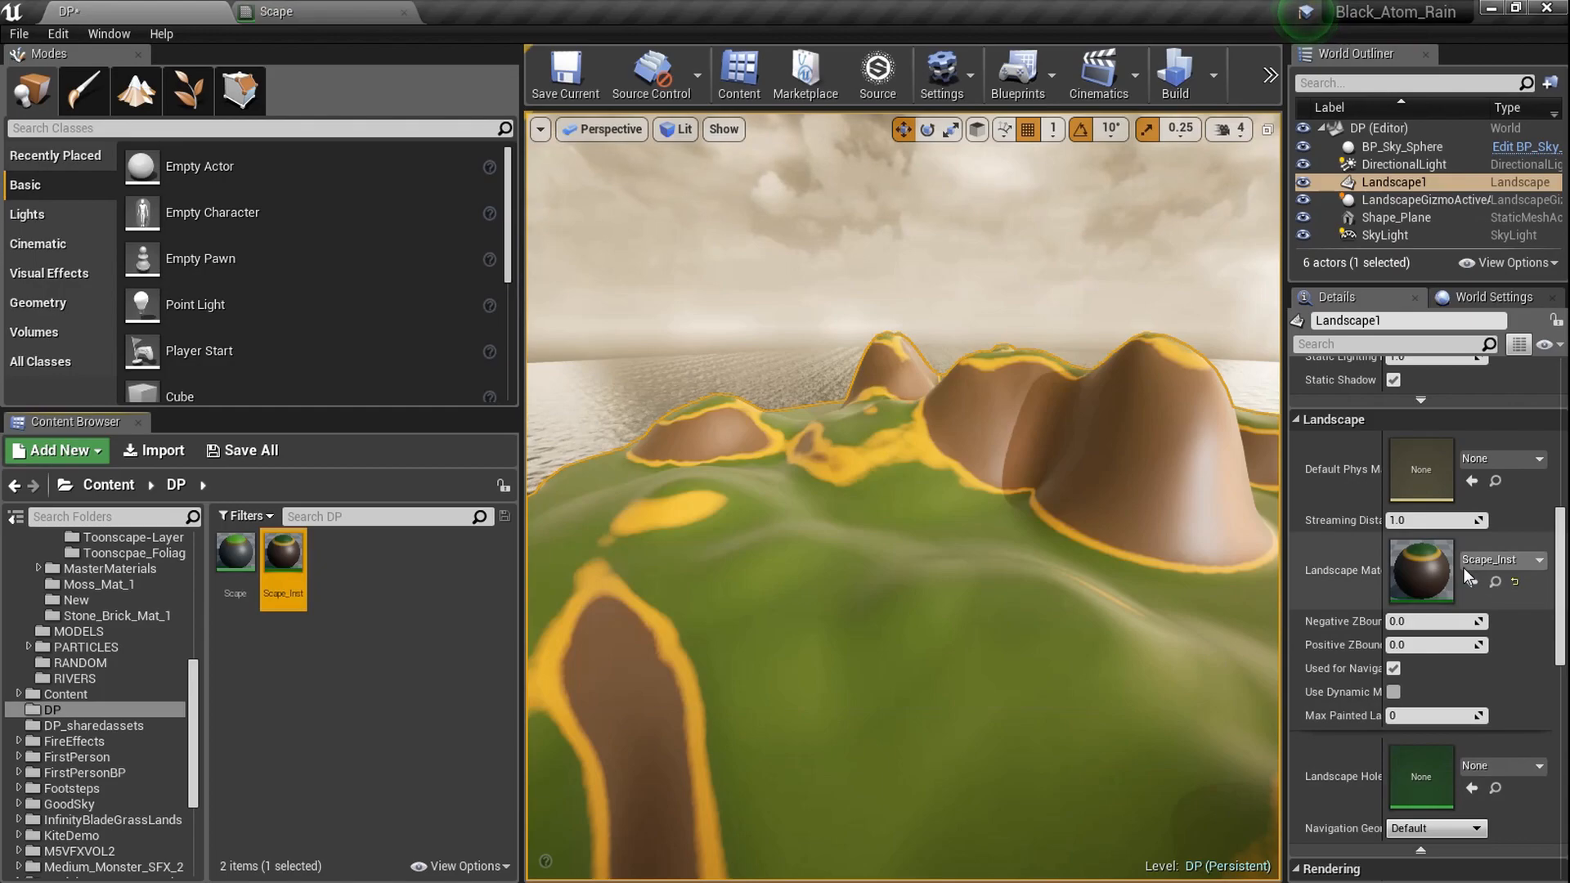
Review the Scape node graph and reopen Scape_Inst from Landscape1's material to examine its parameters
{"action": "left_click", "coordinate": [353, 10]}
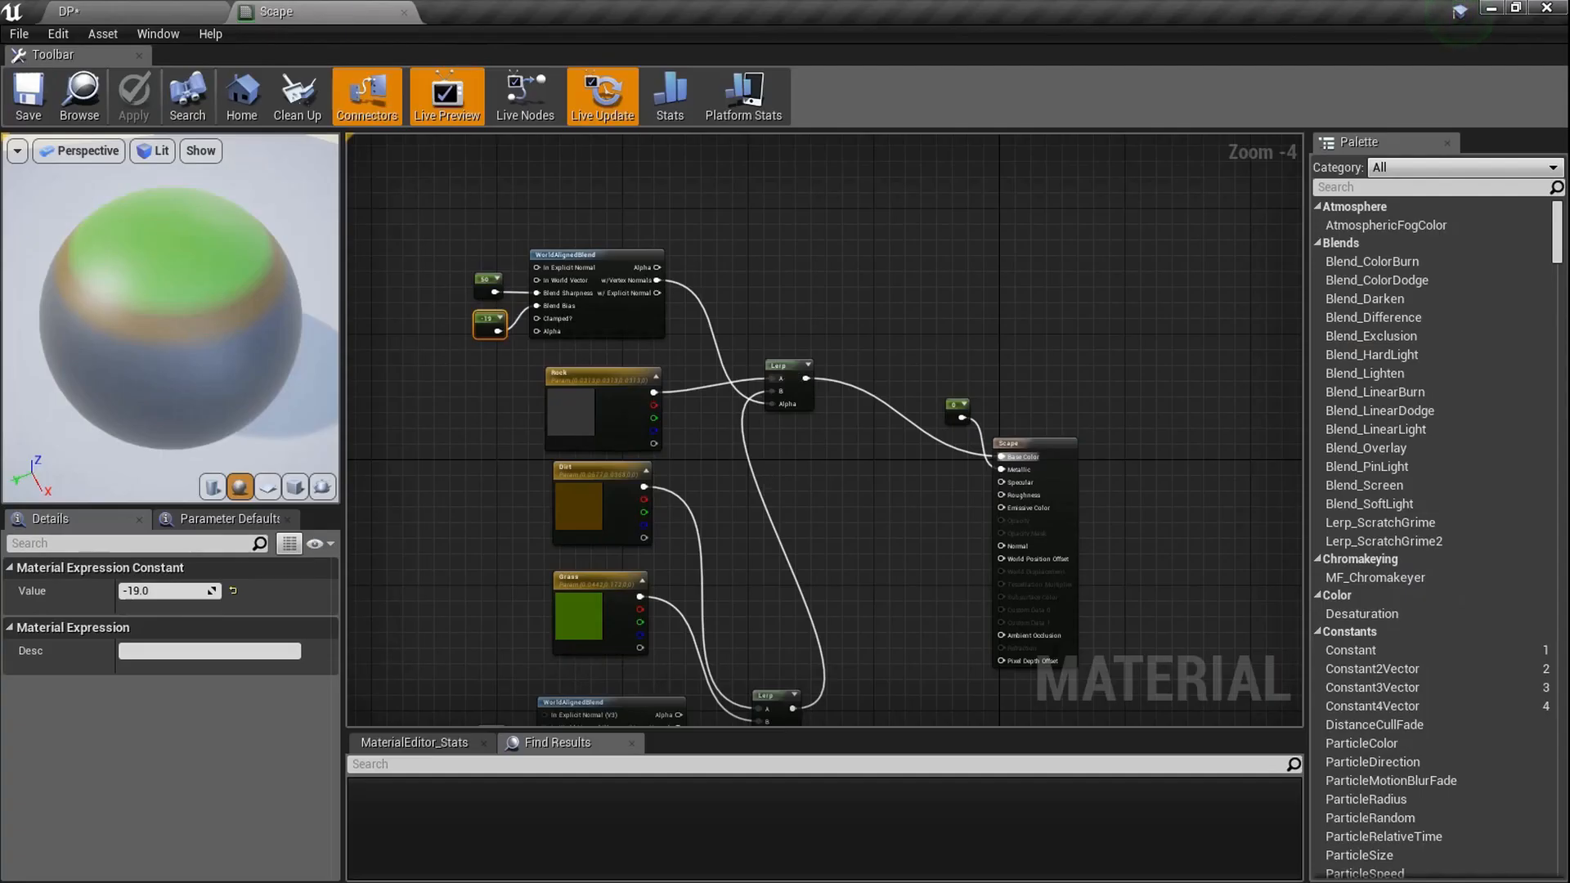
{"action": "right_click_drag", "start_coordinate": [762, 468], "coordinate": [747, 419]}
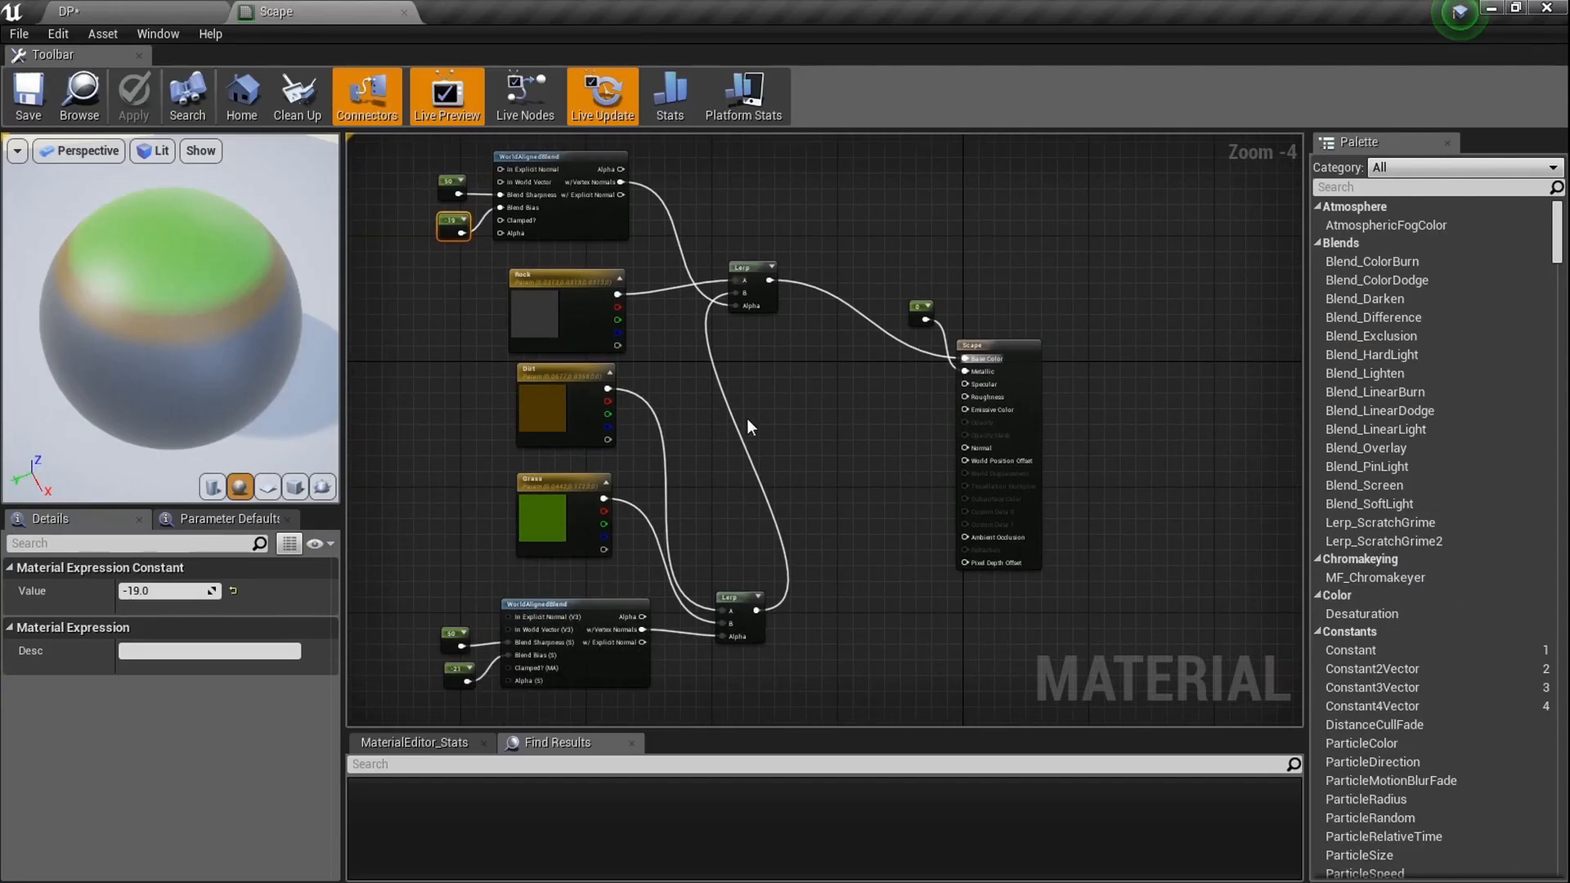
{"action": "left_click", "coordinate": [188, 10]}
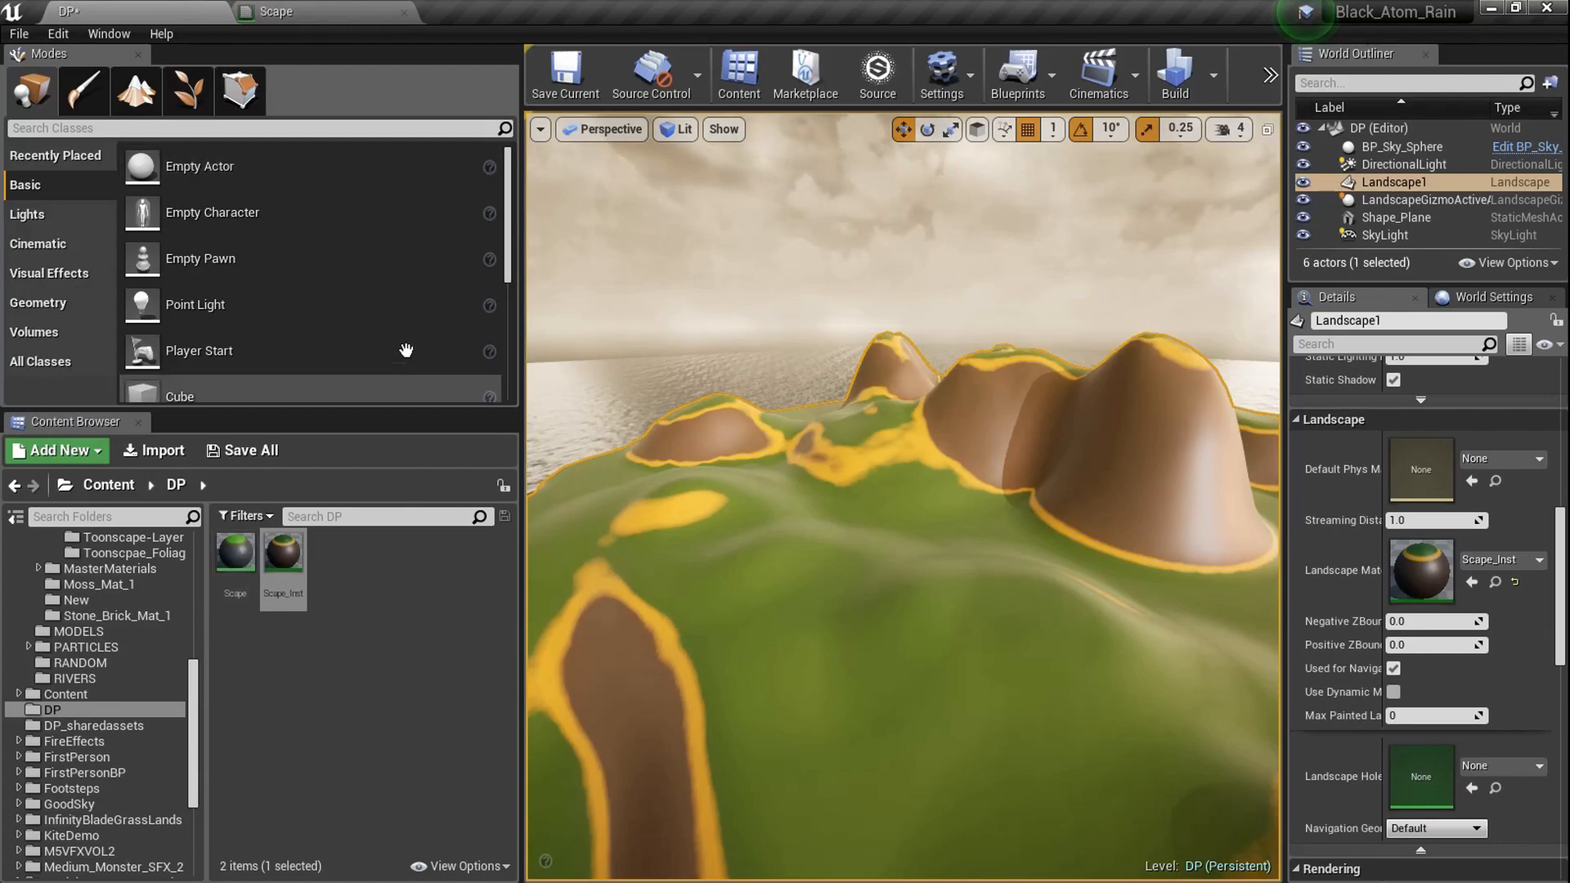
{"action": "left_click", "coordinate": [353, 11]}
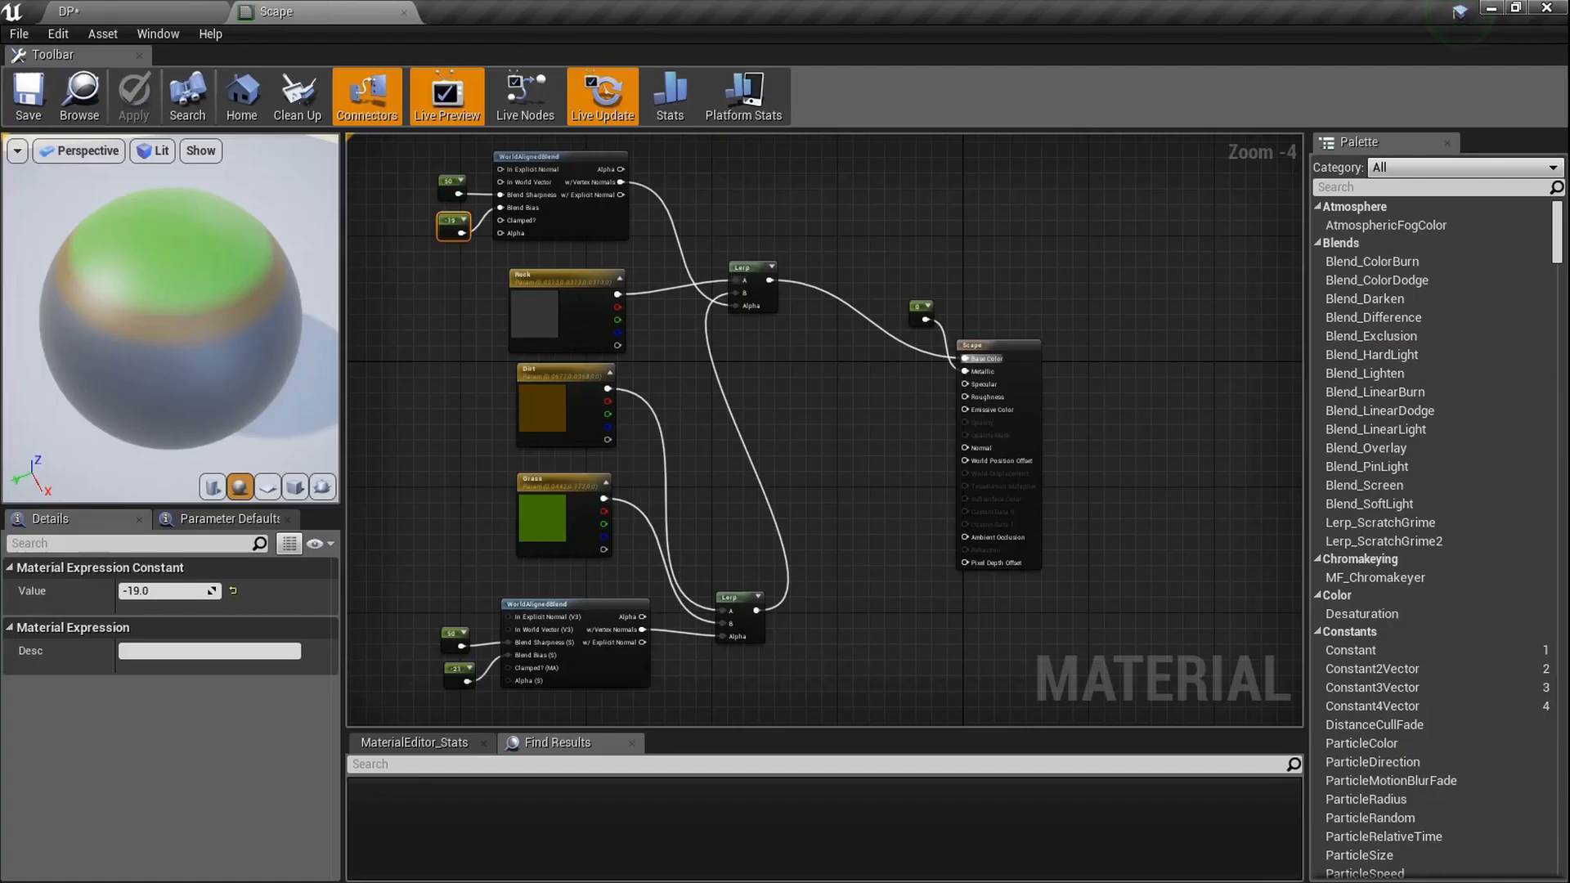
{"action": "scroll", "coordinate": [639, 486], "scroll_direction": "up", "scroll_amount": 1}
{"action": "left_click", "coordinate": [173, 9]}
{"action": "double_click", "coordinate": [1421, 577]}
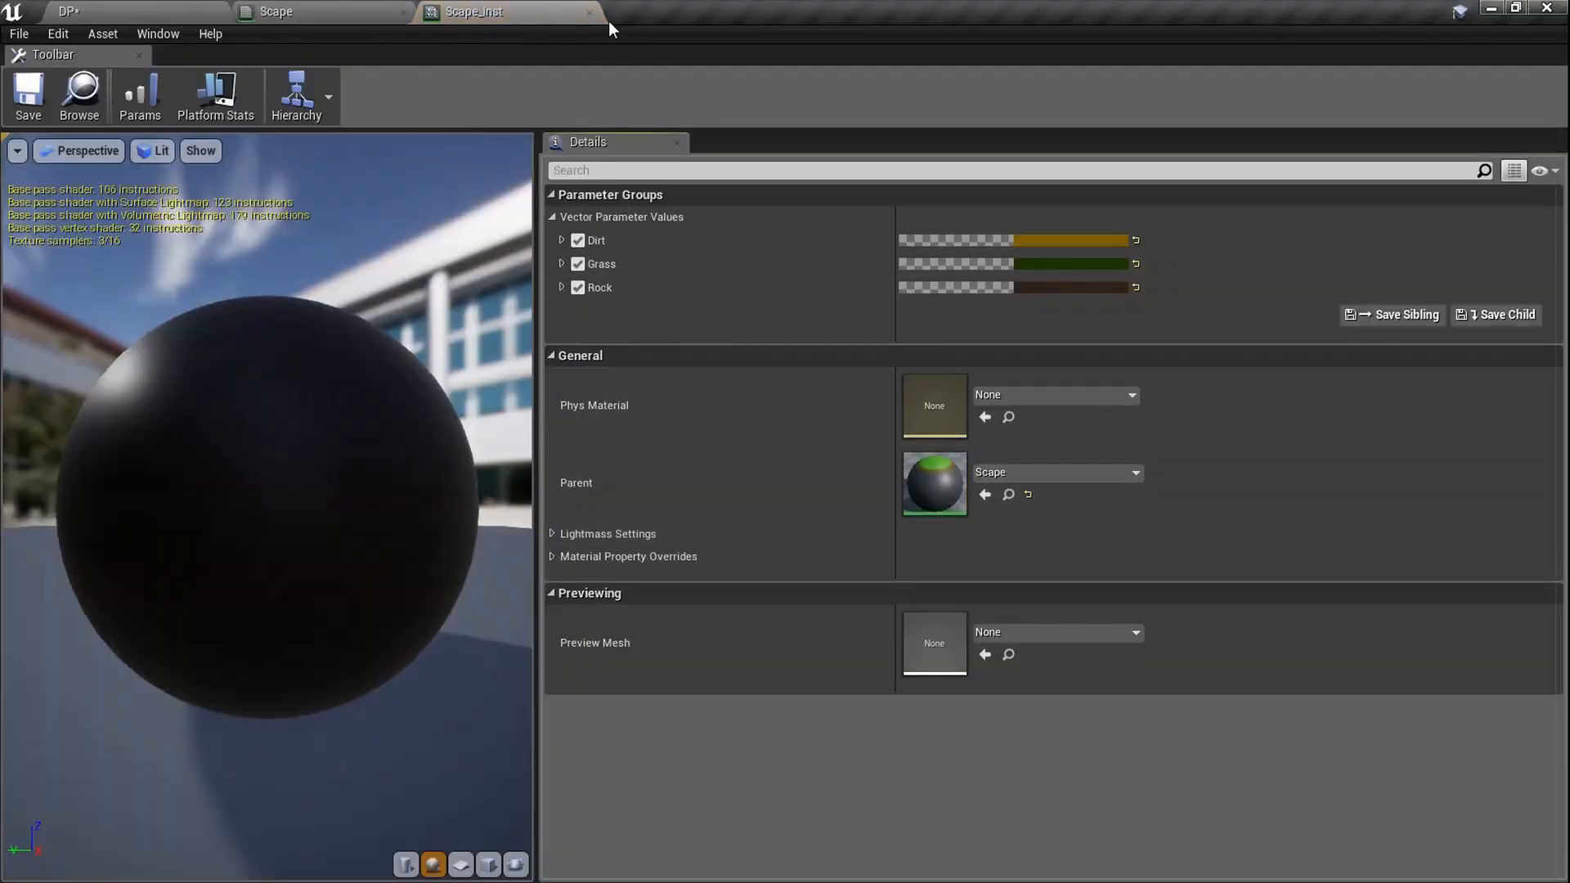
Close the Scape_Inst material instance and add two Lerp nodes, one above the other, to the Scape graph
{"action": "left_click", "coordinate": [589, 13]}
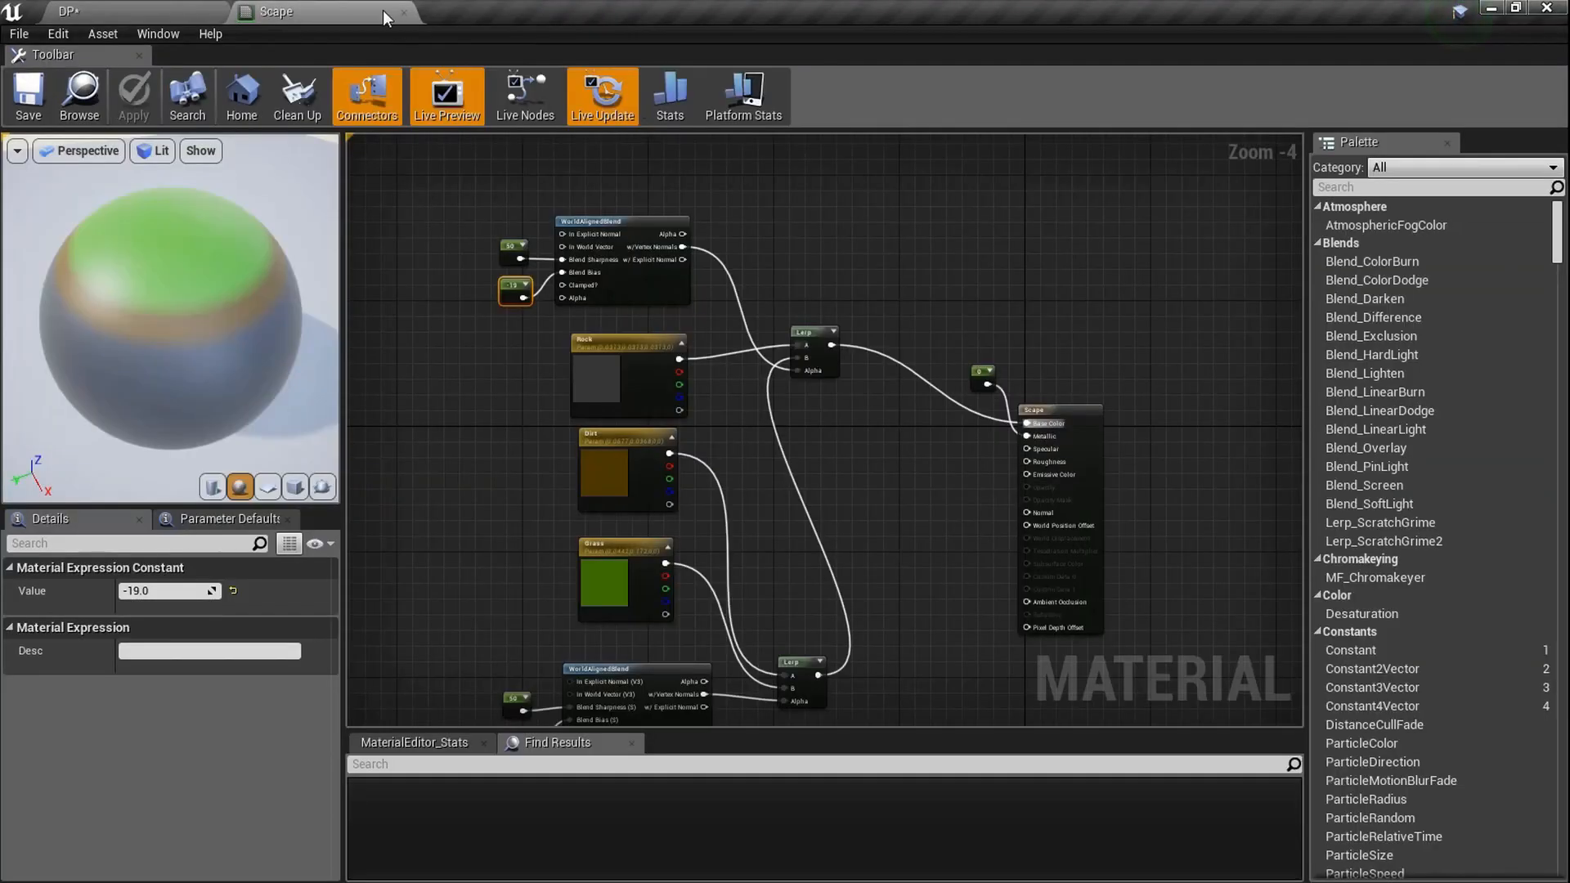
{"action": "scroll", "coordinate": [939, 446], "scroll_direction": "up", "scroll_amount": 3}
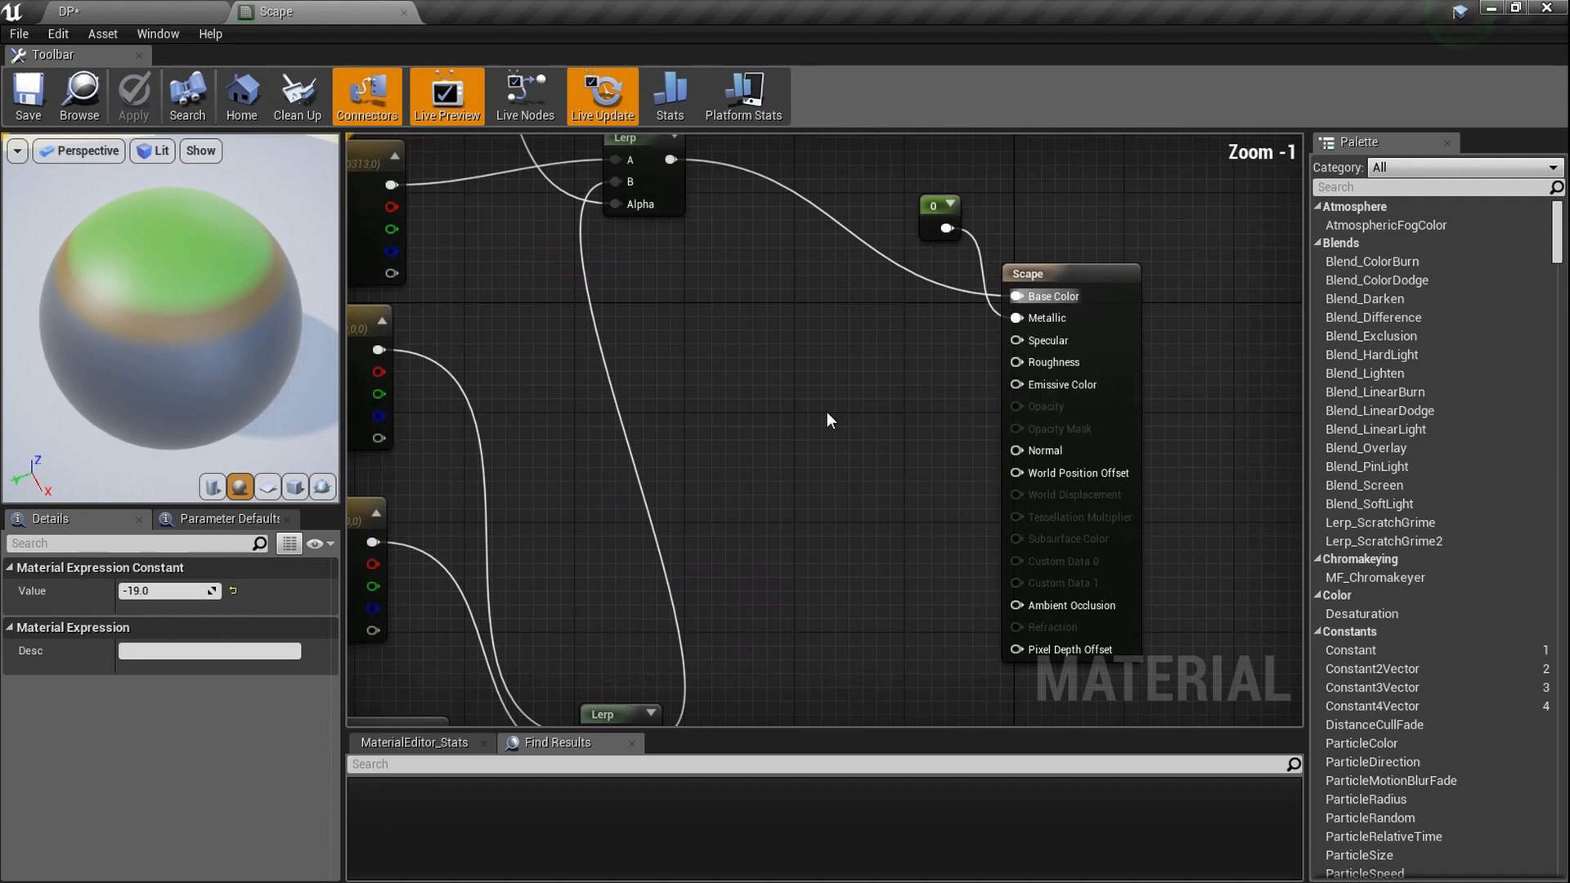
{"action": "scroll", "coordinate": [817, 401], "scroll_direction": "down", "scroll_amount": 3}
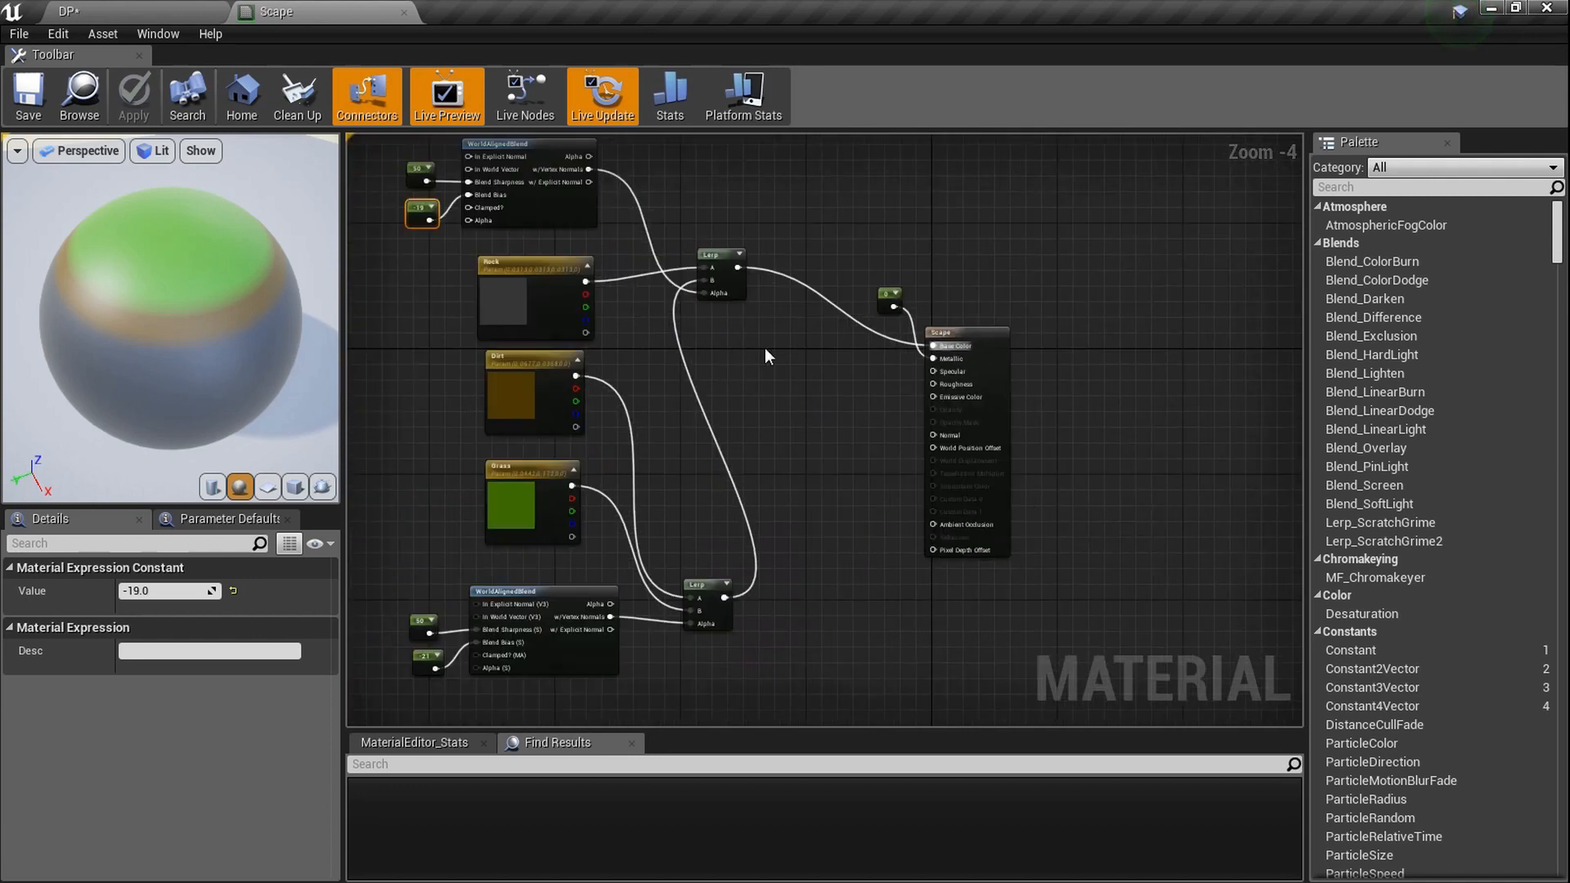
{"action": "left_click", "coordinate": [755, 341]}
{"action": "left_click", "coordinate": [758, 434]}
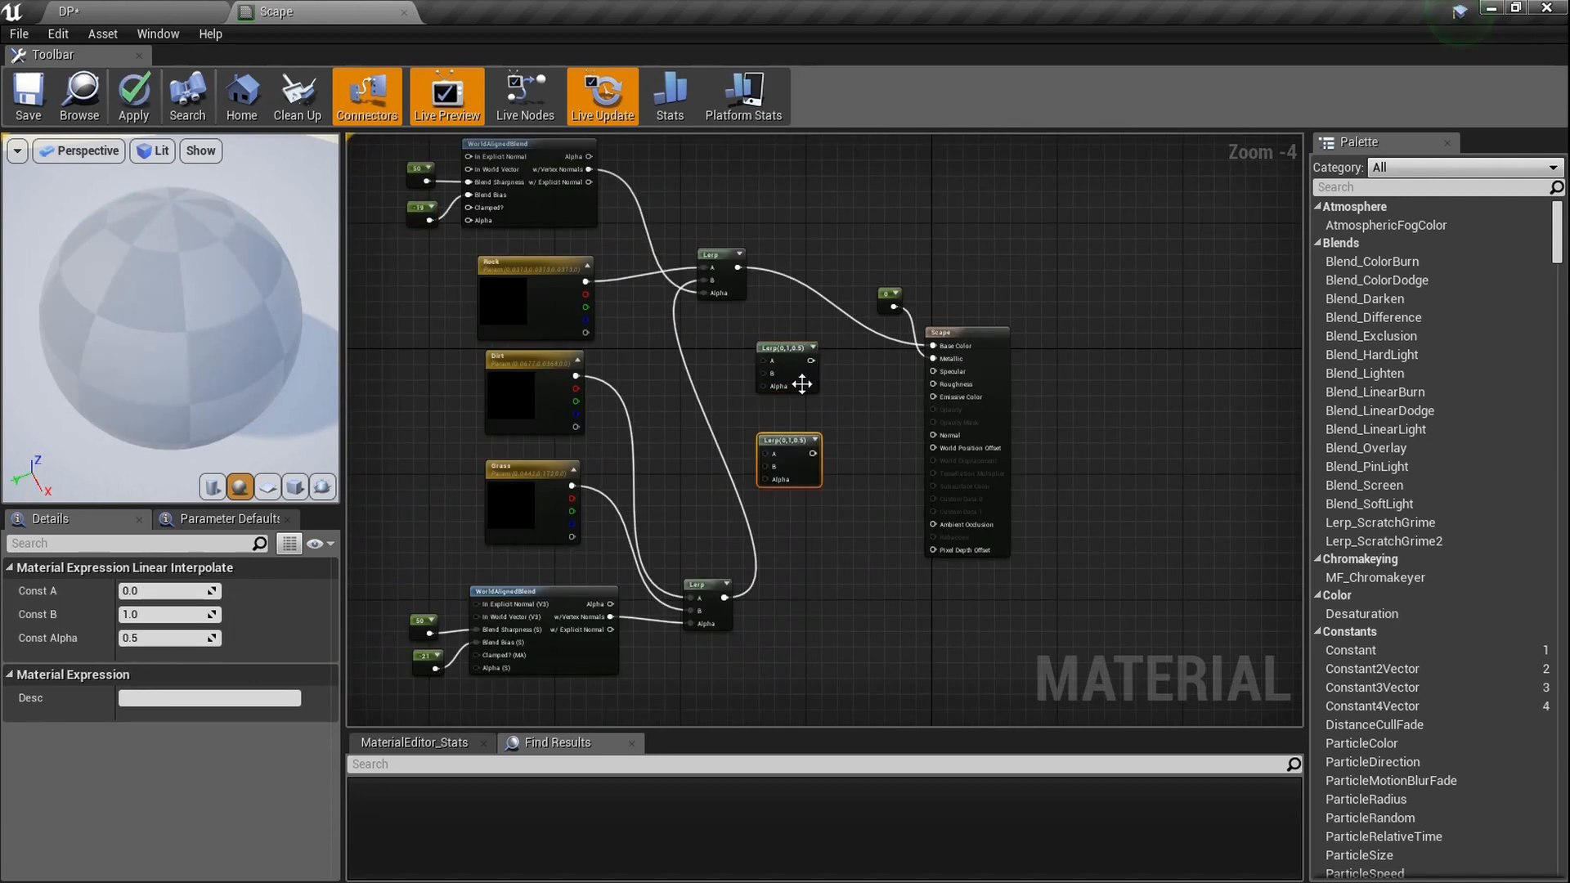
{"action": "left_click_drag", "start_coordinate": [803, 459], "coordinate": [783, 449]}
Connect the output of the upper new Lerp to the Scape material's Roughness input
{"action": "scroll", "coordinate": [818, 454], "scroll_direction": "up", "scroll_amount": 3}
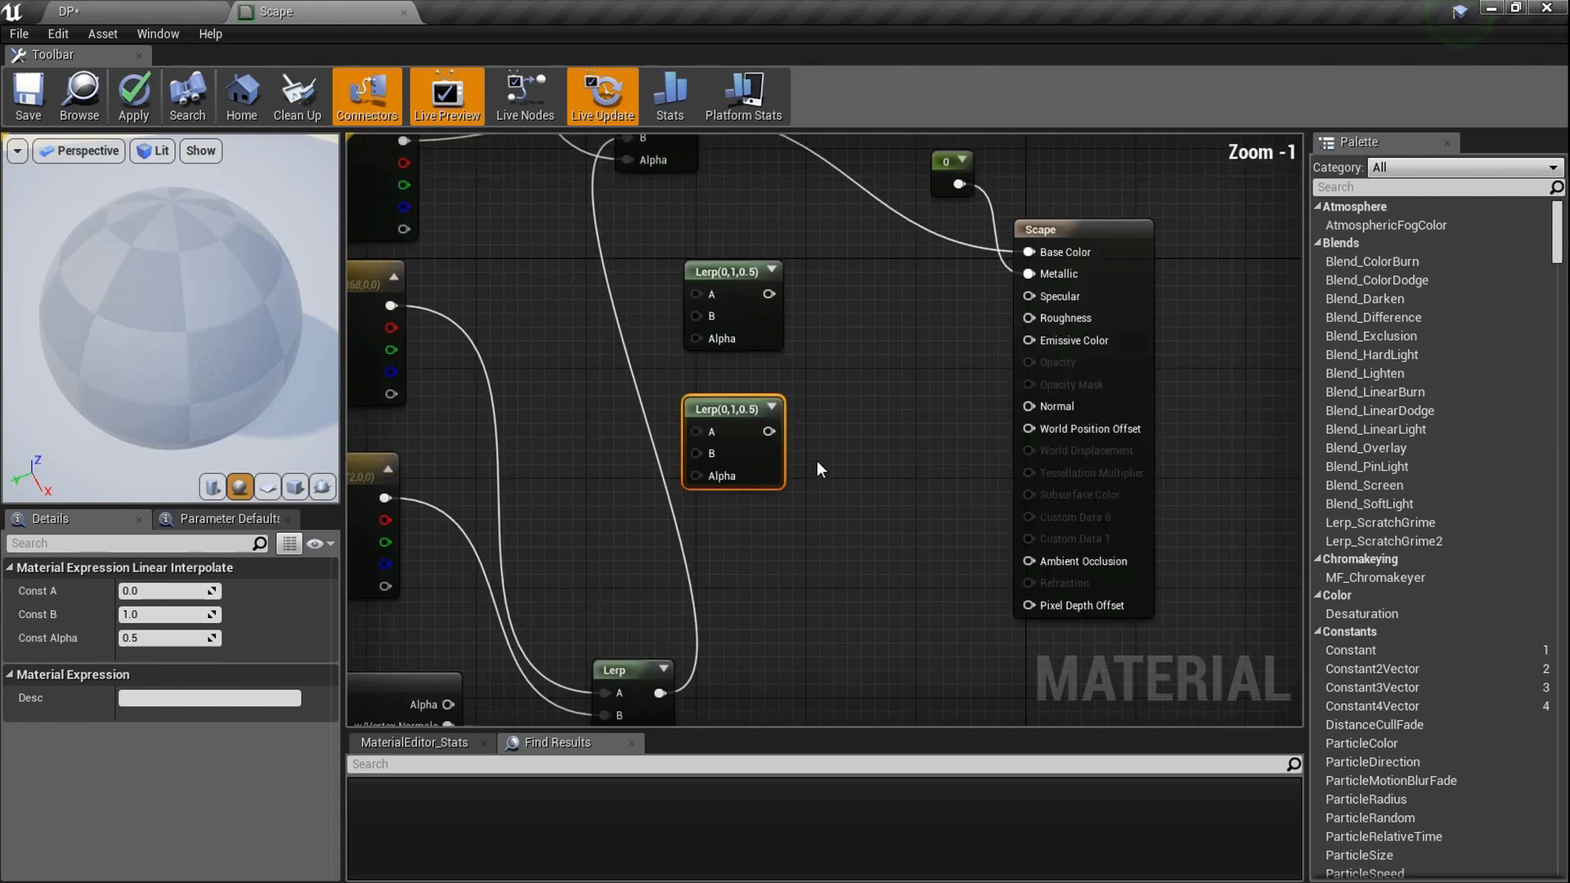
{"action": "scroll", "coordinate": [916, 289], "scroll_direction": "up", "scroll_amount": 4}
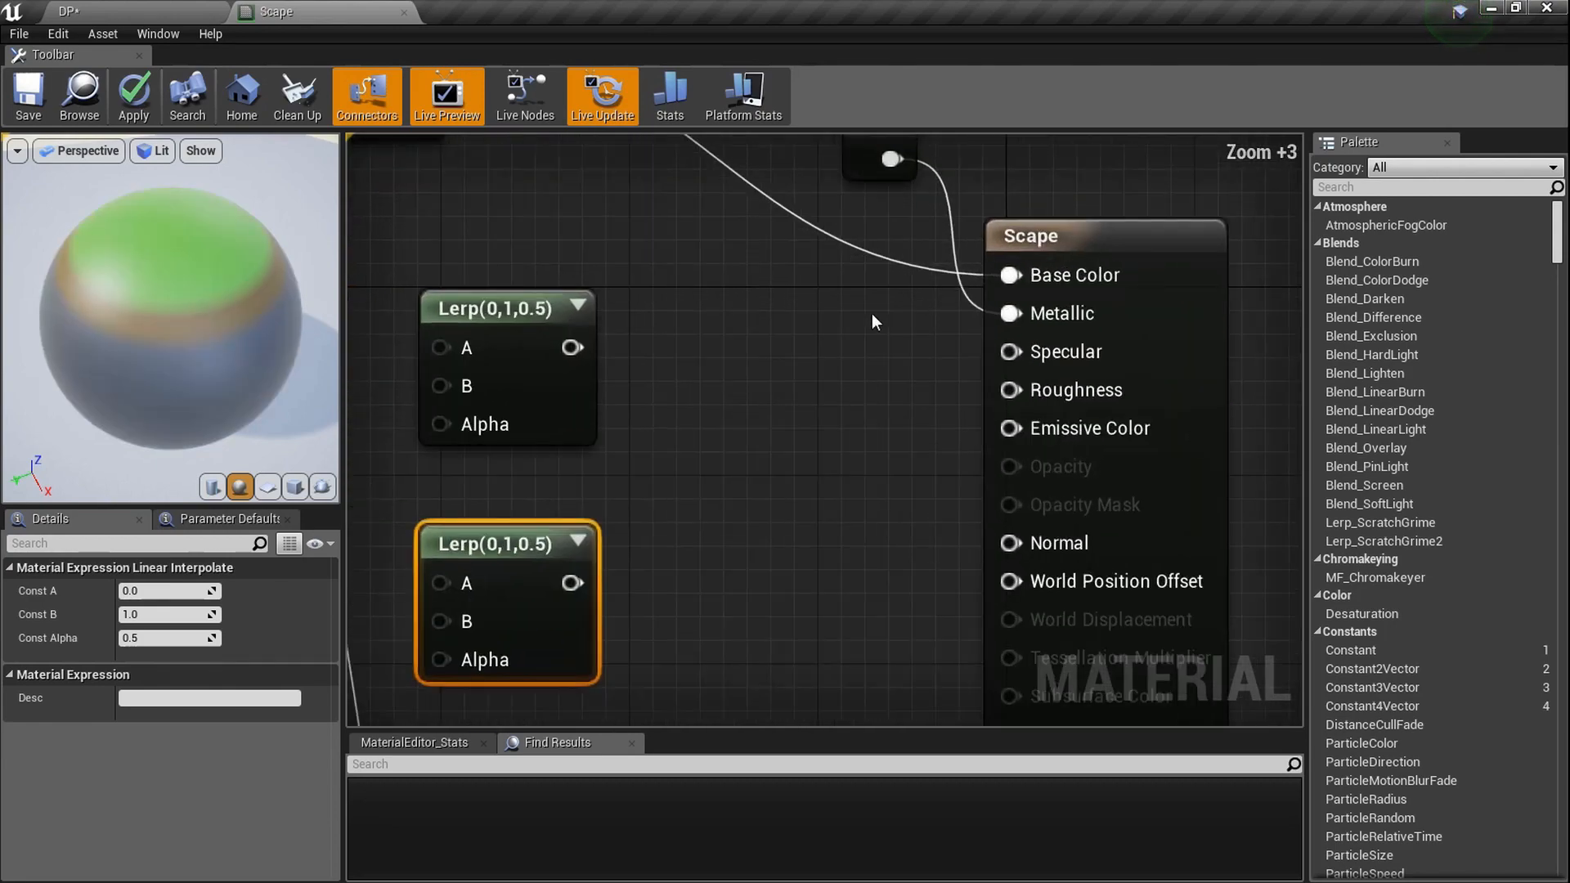
{"action": "left_click_drag", "start_coordinate": [983, 386], "coordinate": [1011, 390]}
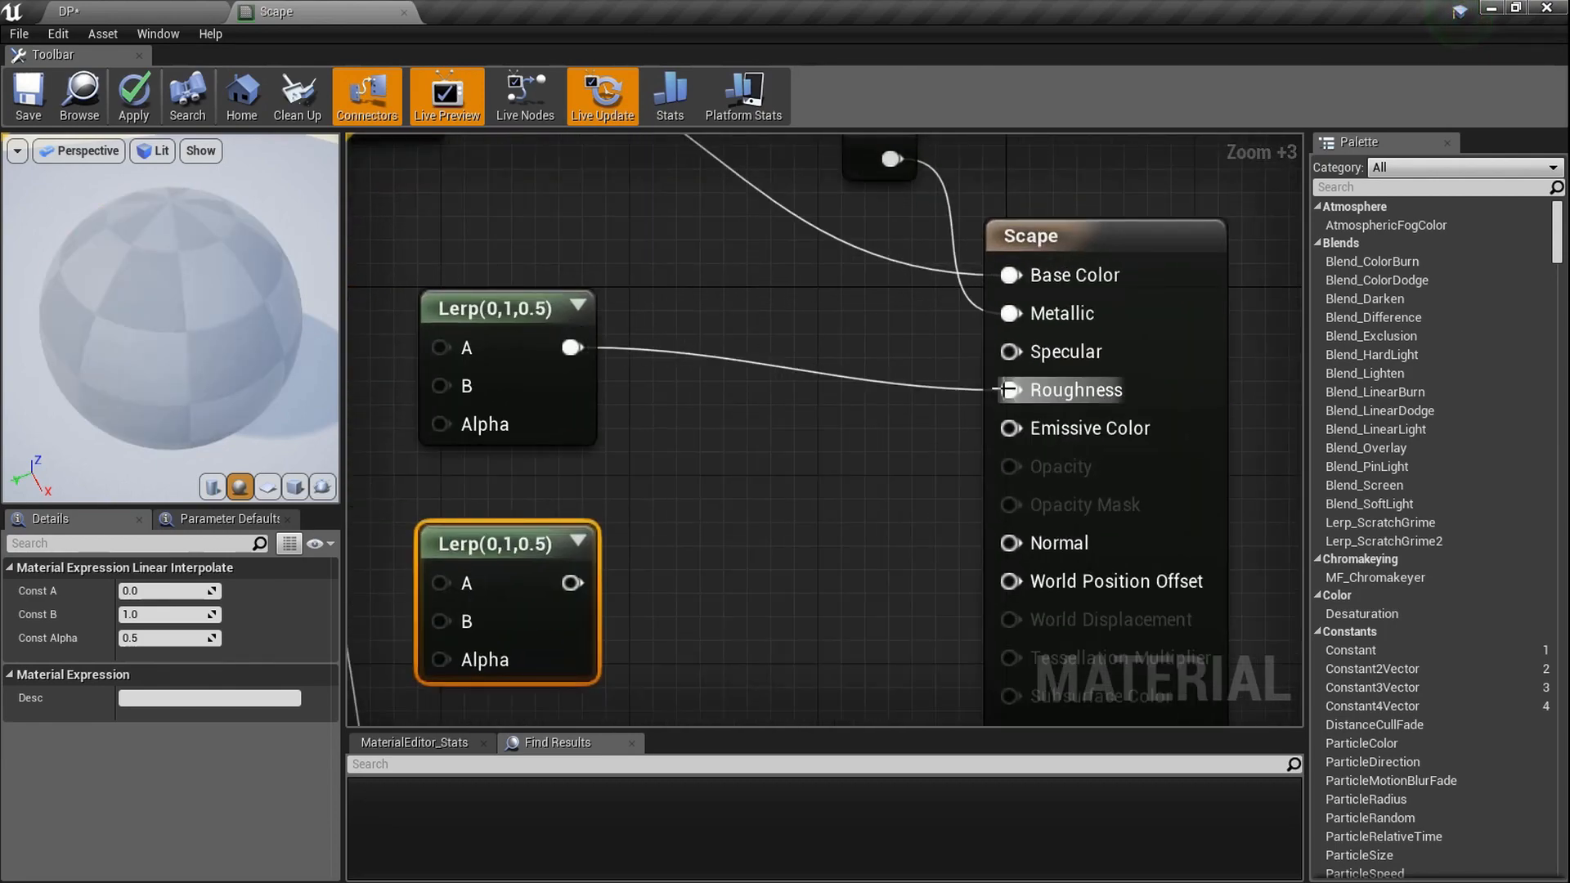
Connect the lower WorldAlignedBlend's w/Vertex Normals output to the Alpha of the lower new Lerp
{"action": "scroll", "coordinate": [988, 384], "scroll_direction": "down", "scroll_amount": 3}
{"action": "right_click_drag", "start_coordinate": [675, 525], "coordinate": [931, 484]}
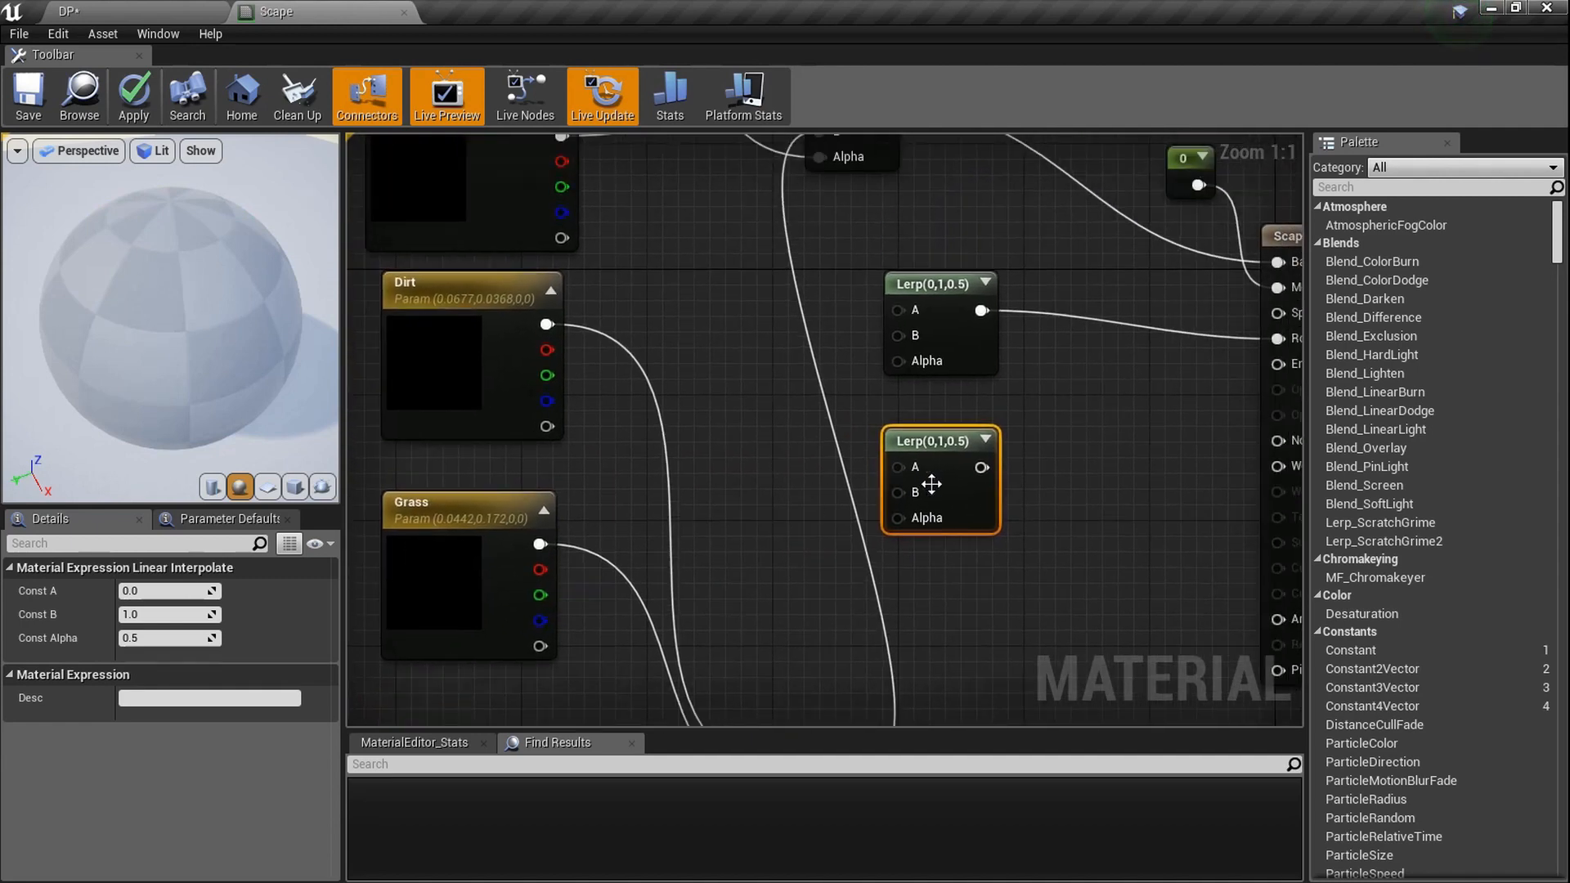
{"action": "left_click_drag", "start_coordinate": [898, 499], "coordinate": [767, 517]}
{"action": "right_click_drag", "start_coordinate": [901, 468], "coordinate": [873, 537]}
{"action": "right_click", "coordinate": [774, 520]}
{"action": "right_click_drag", "start_coordinate": [773, 520], "coordinate": [637, 524]}
{"action": "left_click_drag", "start_coordinate": [538, 559], "coordinate": [832, 273]}
{"action": "right_click_drag", "start_coordinate": [743, 214], "coordinate": [726, 450]}
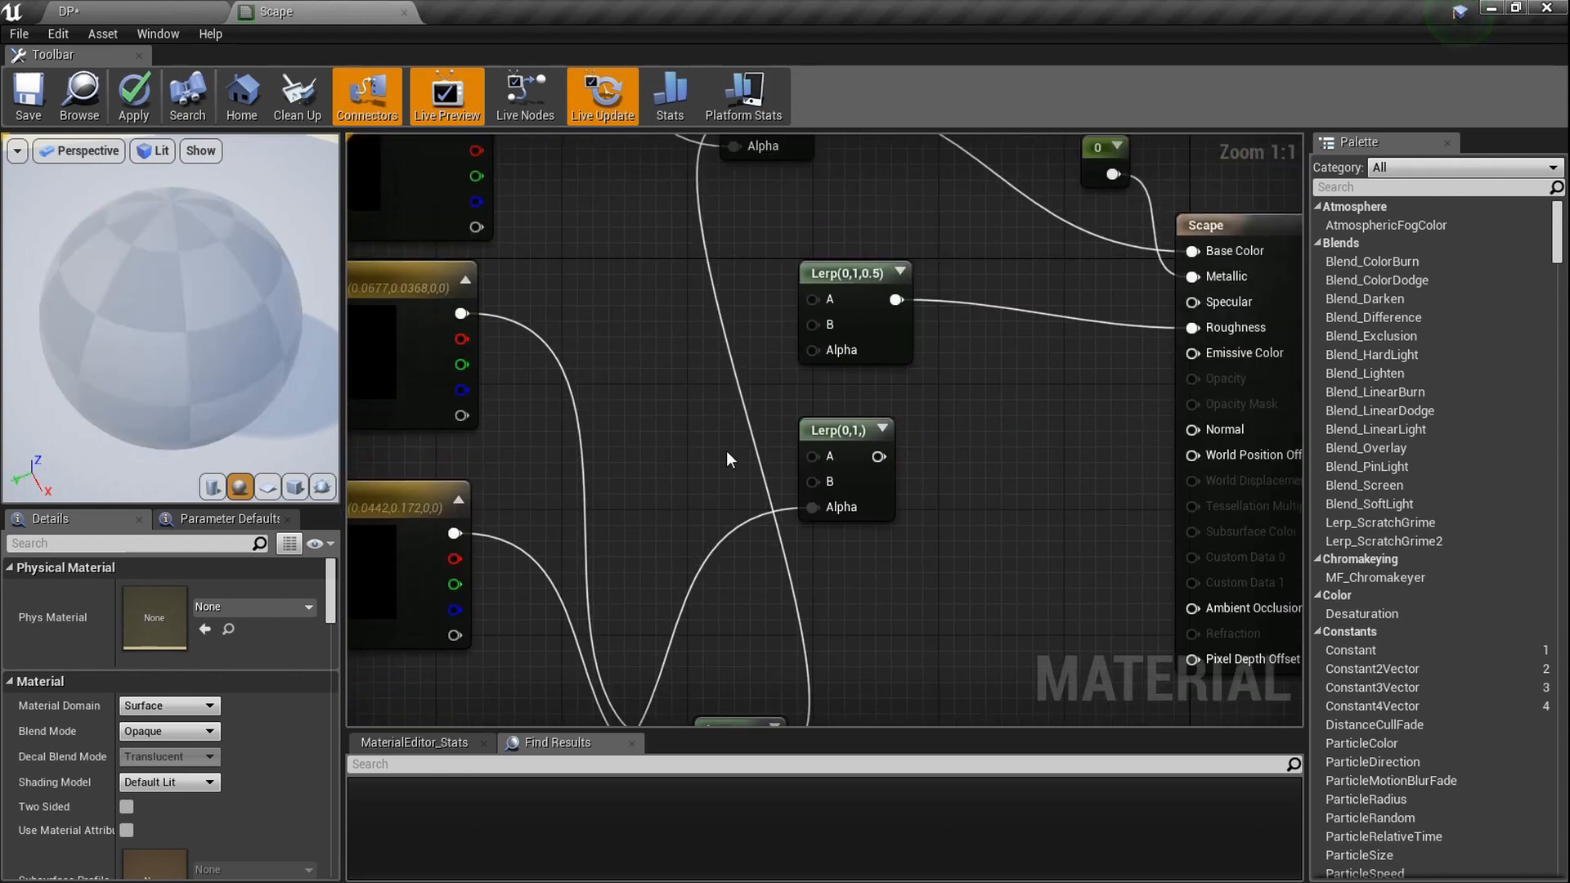
Add two Constant nodes with value 1 and connect them to the A and B inputs of the lower new Lerp
{"action": "left_click", "coordinate": [695, 452]}
{"action": "scroll", "coordinate": [738, 479], "scroll_direction": "up", "scroll_amount": 3}
{"action": "left_click_drag", "start_coordinate": [724, 483], "coordinate": [842, 485]}
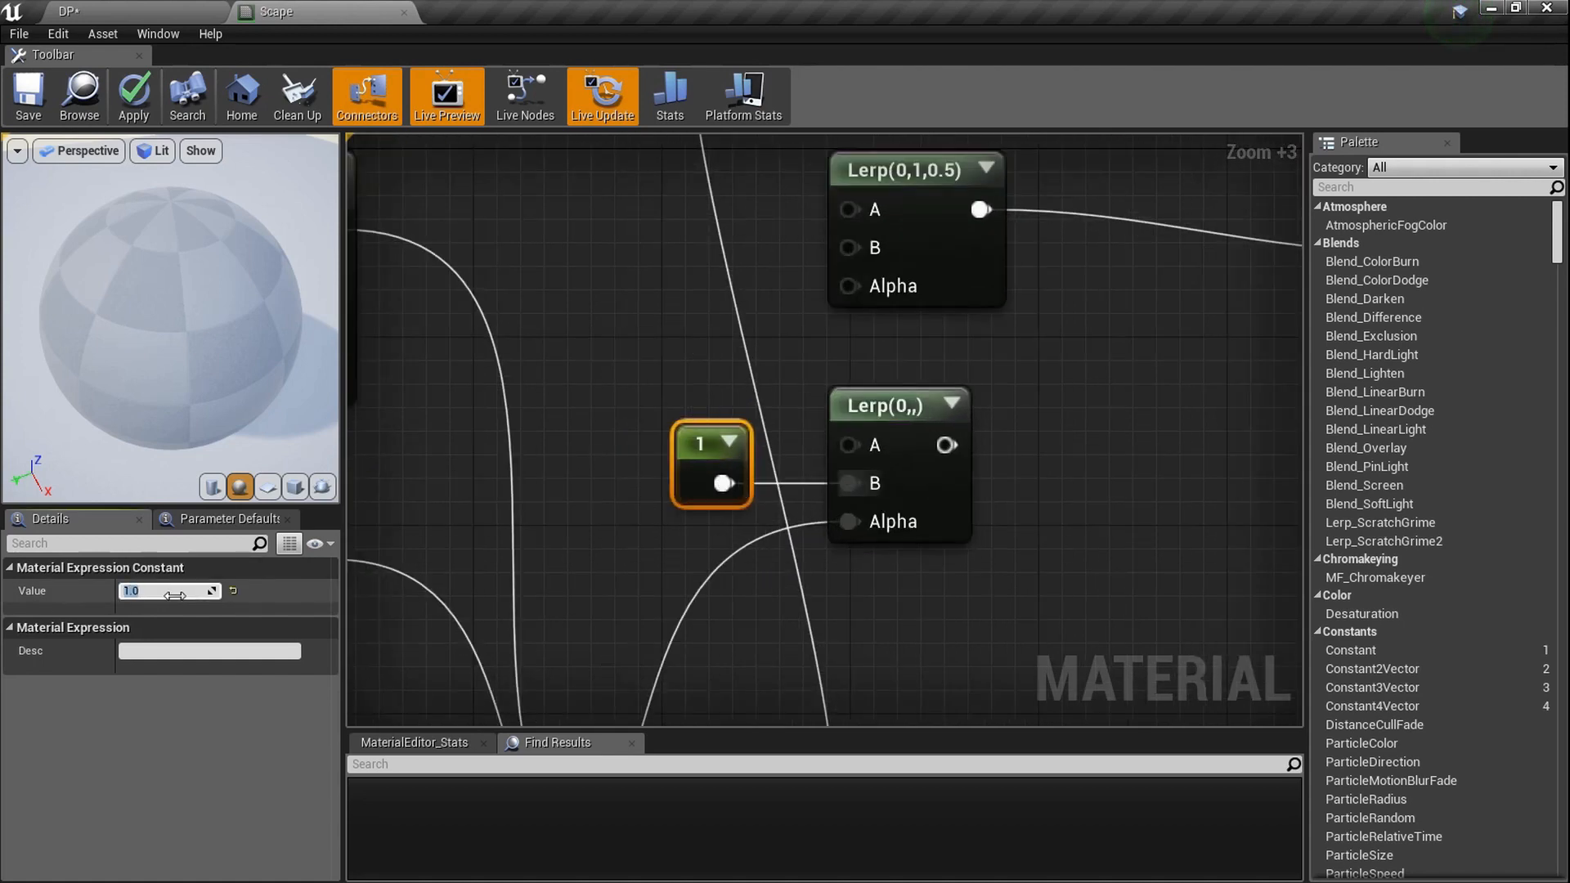
{"action": "left_click", "coordinate": [516, 458]}
{"action": "right_click_drag", "start_coordinate": [517, 458], "coordinate": [572, 544]}
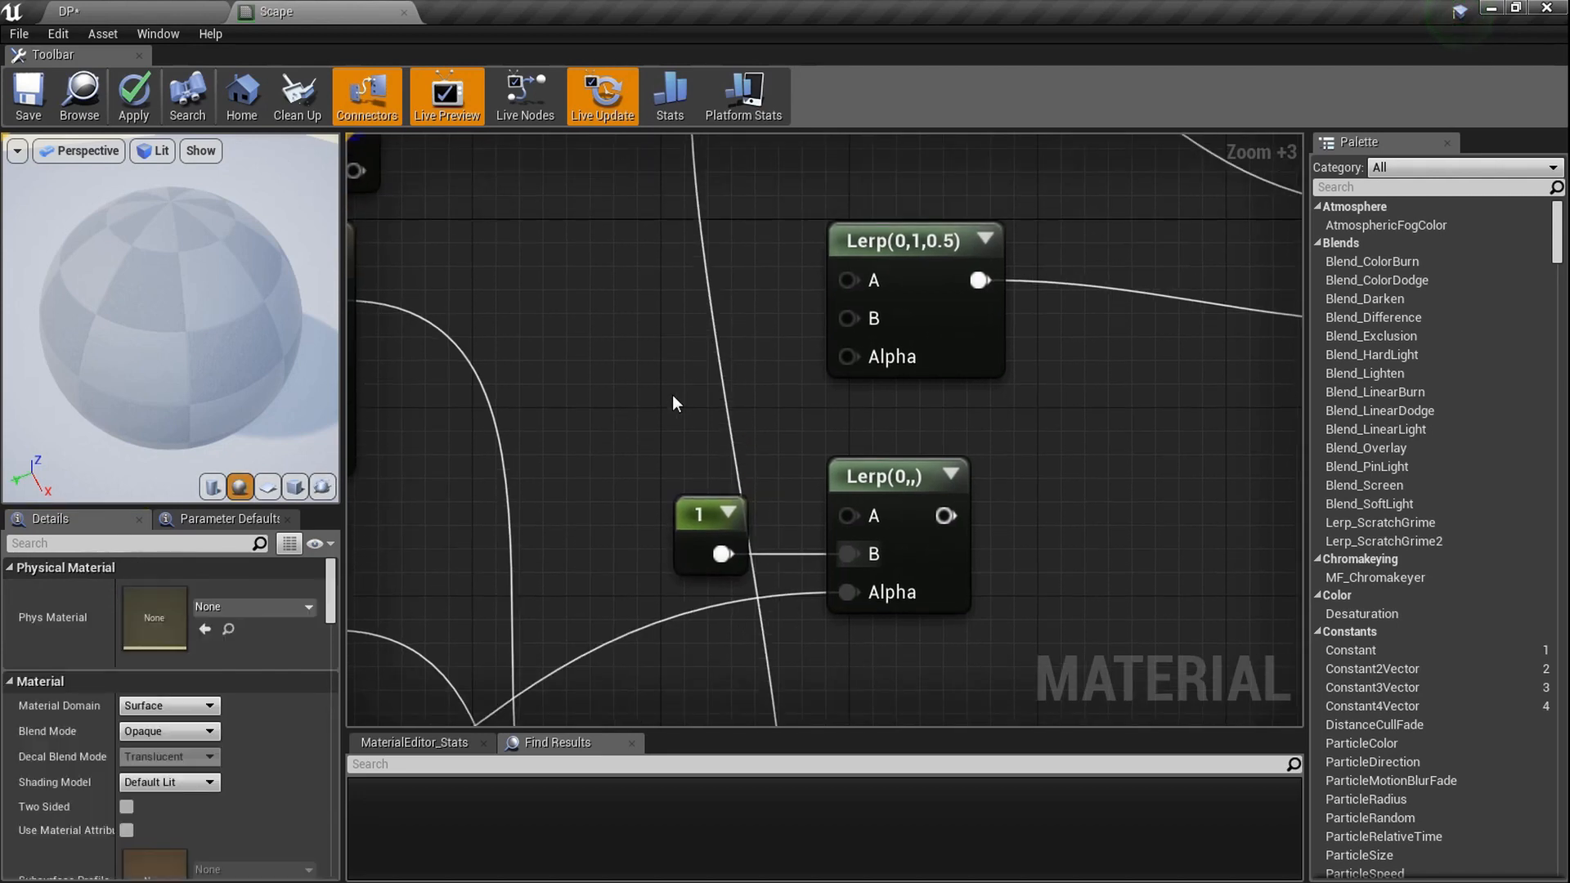
{"action": "left_click", "coordinate": [675, 399]}
{"action": "left_click_drag", "start_coordinate": [849, 513], "coordinate": [849, 514]}
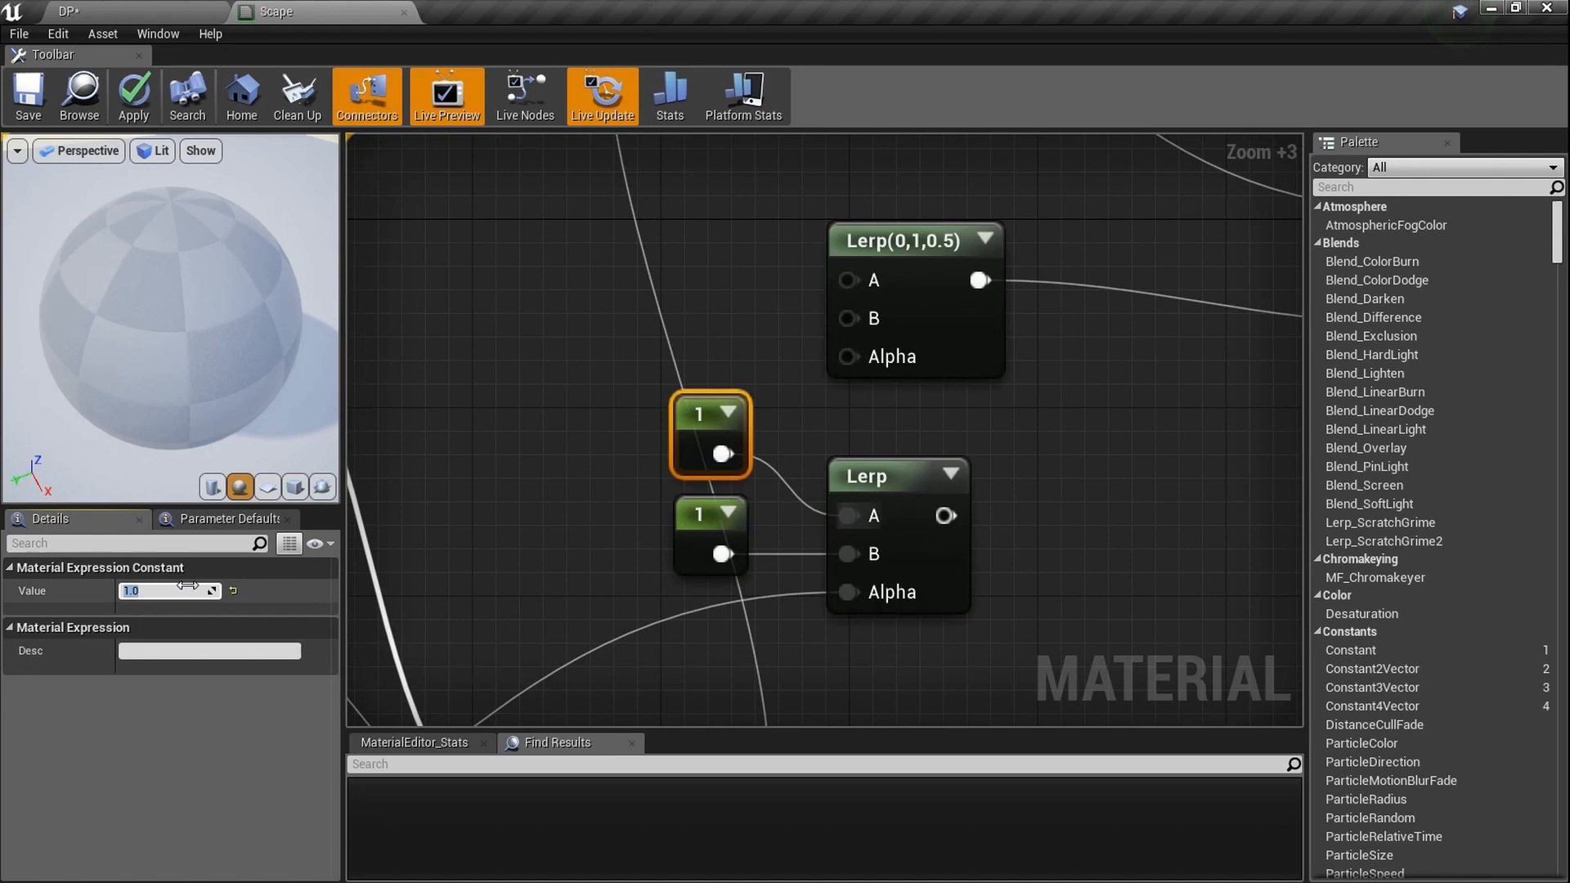
Feed the lower new Lerp into B of the Roughness Lerp, and the upper WorldAlignedBlend's w/Vertex Normals into its Alpha
{"action": "right_click_drag", "start_coordinate": [190, 343], "coordinate": [196, 254]}
{"action": "scroll", "coordinate": [583, 403], "scroll_direction": "down", "scroll_amount": 1}
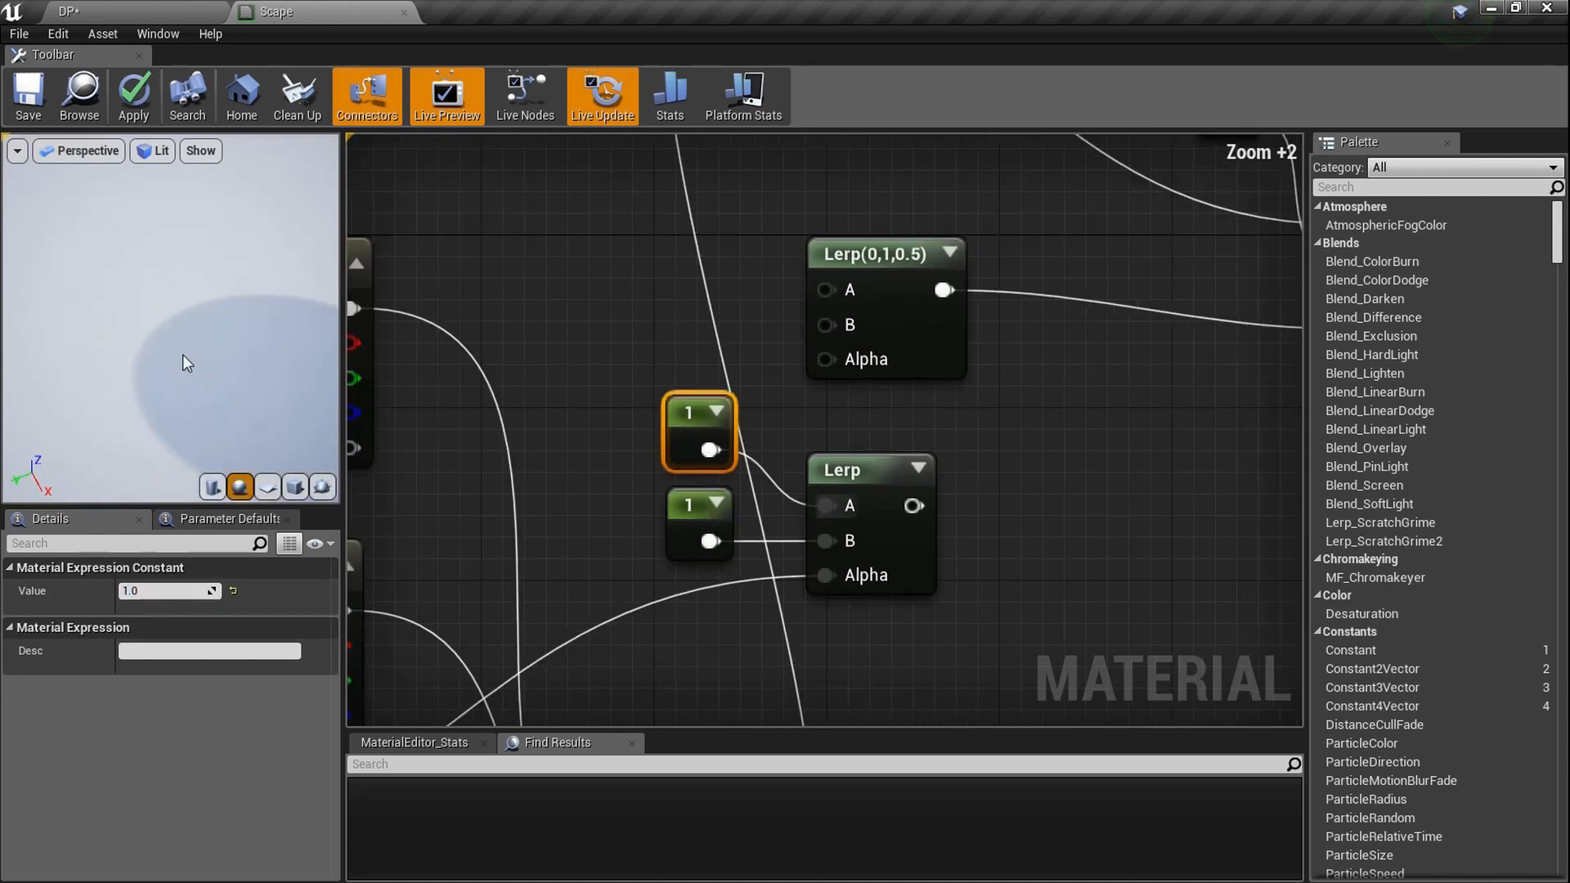
{"action": "left_click_drag", "start_coordinate": [184, 355], "coordinate": [194, 346]}
{"action": "scroll", "coordinate": [197, 345], "scroll_direction": "down", "scroll_amount": 3}
{"action": "scroll", "coordinate": [797, 466], "scroll_direction": "down", "scroll_amount": 4}
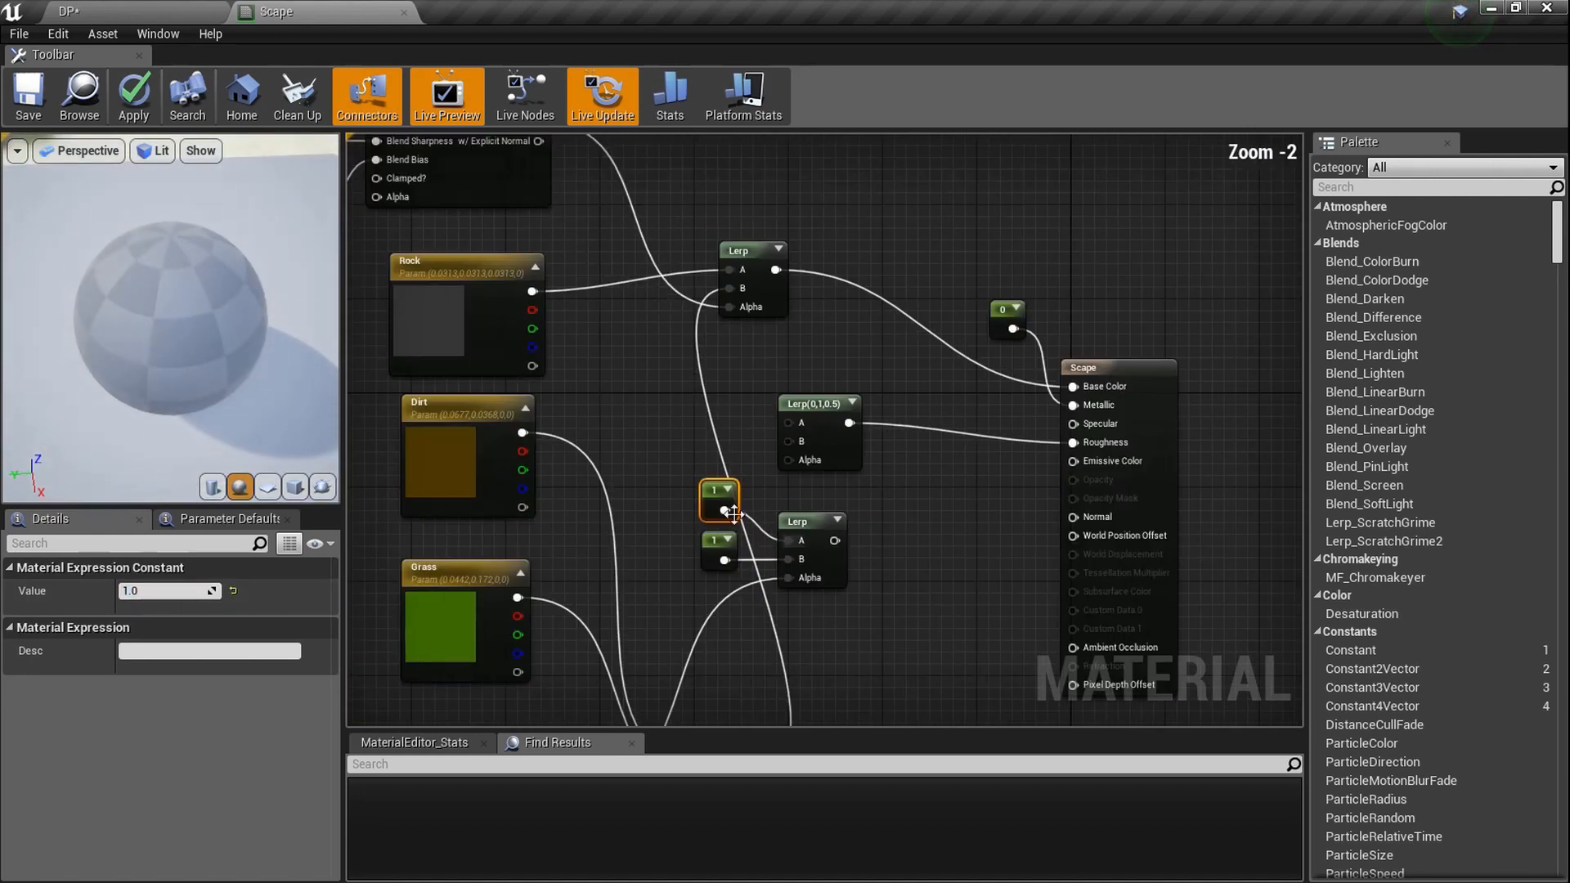
{"action": "scroll", "coordinate": [798, 467], "scroll_direction": "up", "scroll_amount": 2}
{"action": "left_click_drag", "start_coordinate": [743, 437], "coordinate": [681, 307]}
{"action": "right_click_drag", "start_coordinate": [679, 354], "coordinate": [826, 593]}
{"action": "scroll", "coordinate": [729, 402], "scroll_direction": "down", "scroll_amount": 2}
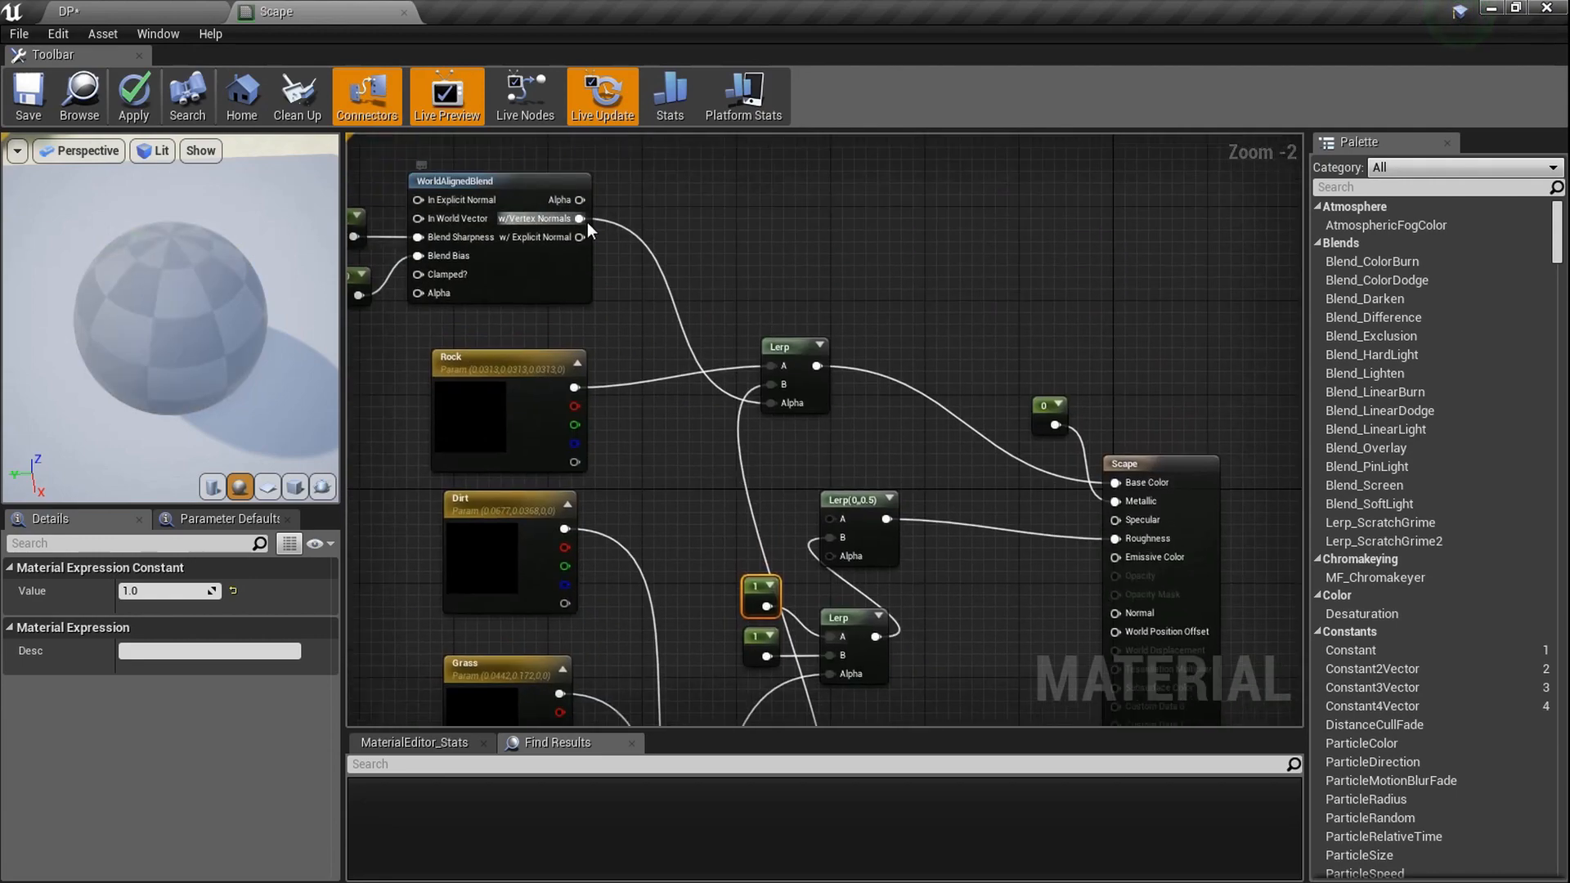
{"action": "left_click_drag", "start_coordinate": [581, 218], "coordinate": [851, 556]}
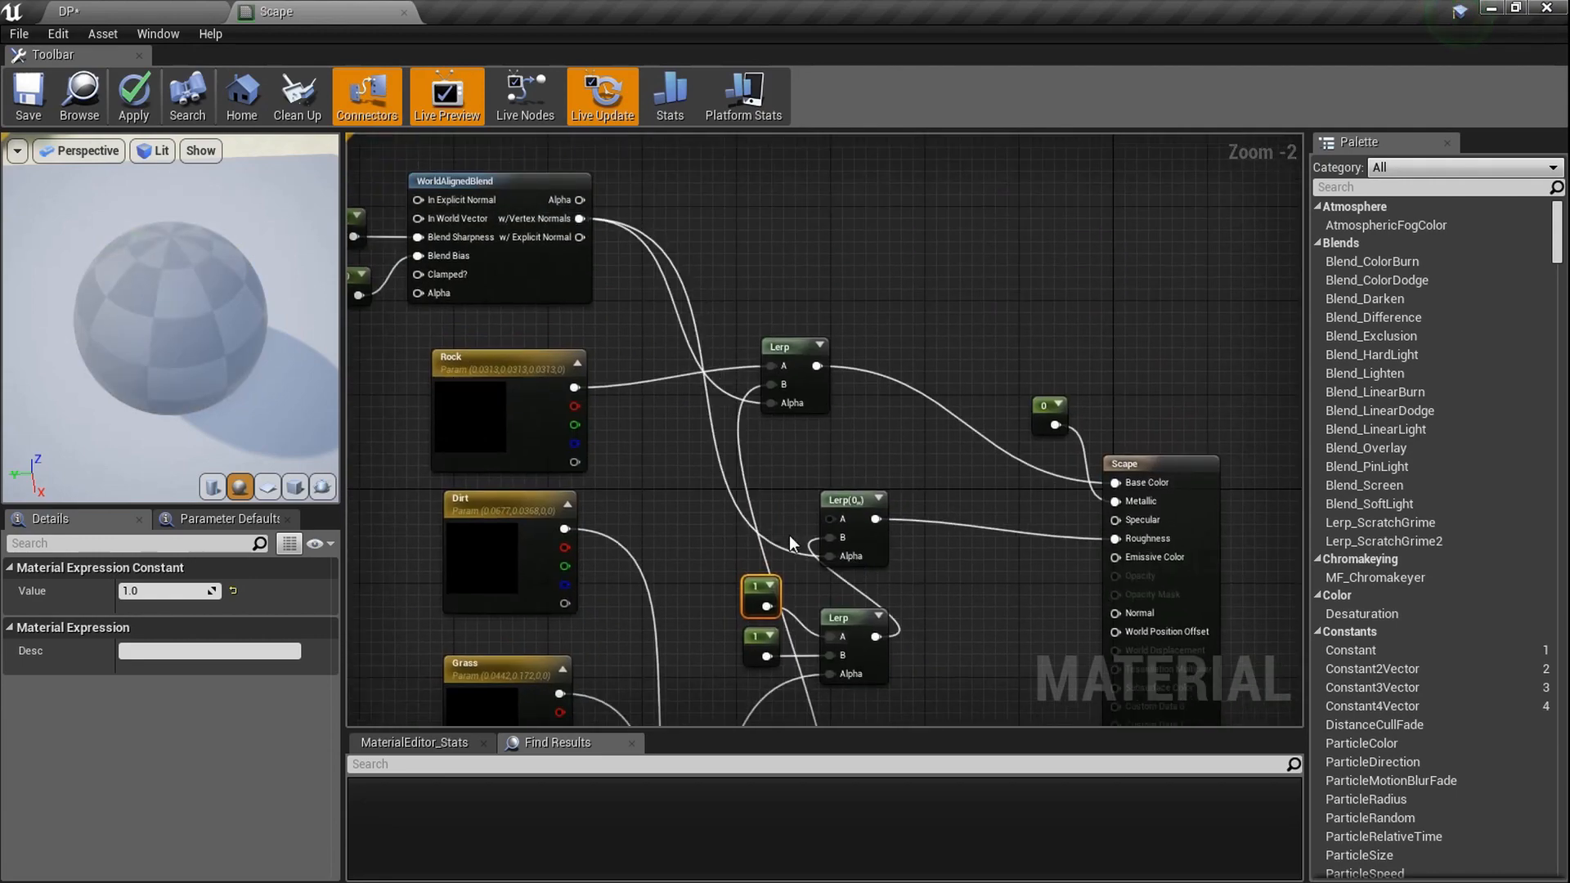
Add a Constant node with value 0.25, connect it to input A of the Roughness Lerp, and move it slightly aside
{"action": "right_click_drag", "start_coordinate": [788, 535], "coordinate": [767, 465]}
{"action": "scroll", "coordinate": [767, 463], "scroll_direction": "up", "scroll_amount": 8}
{"action": "left_click", "coordinate": [694, 374]}
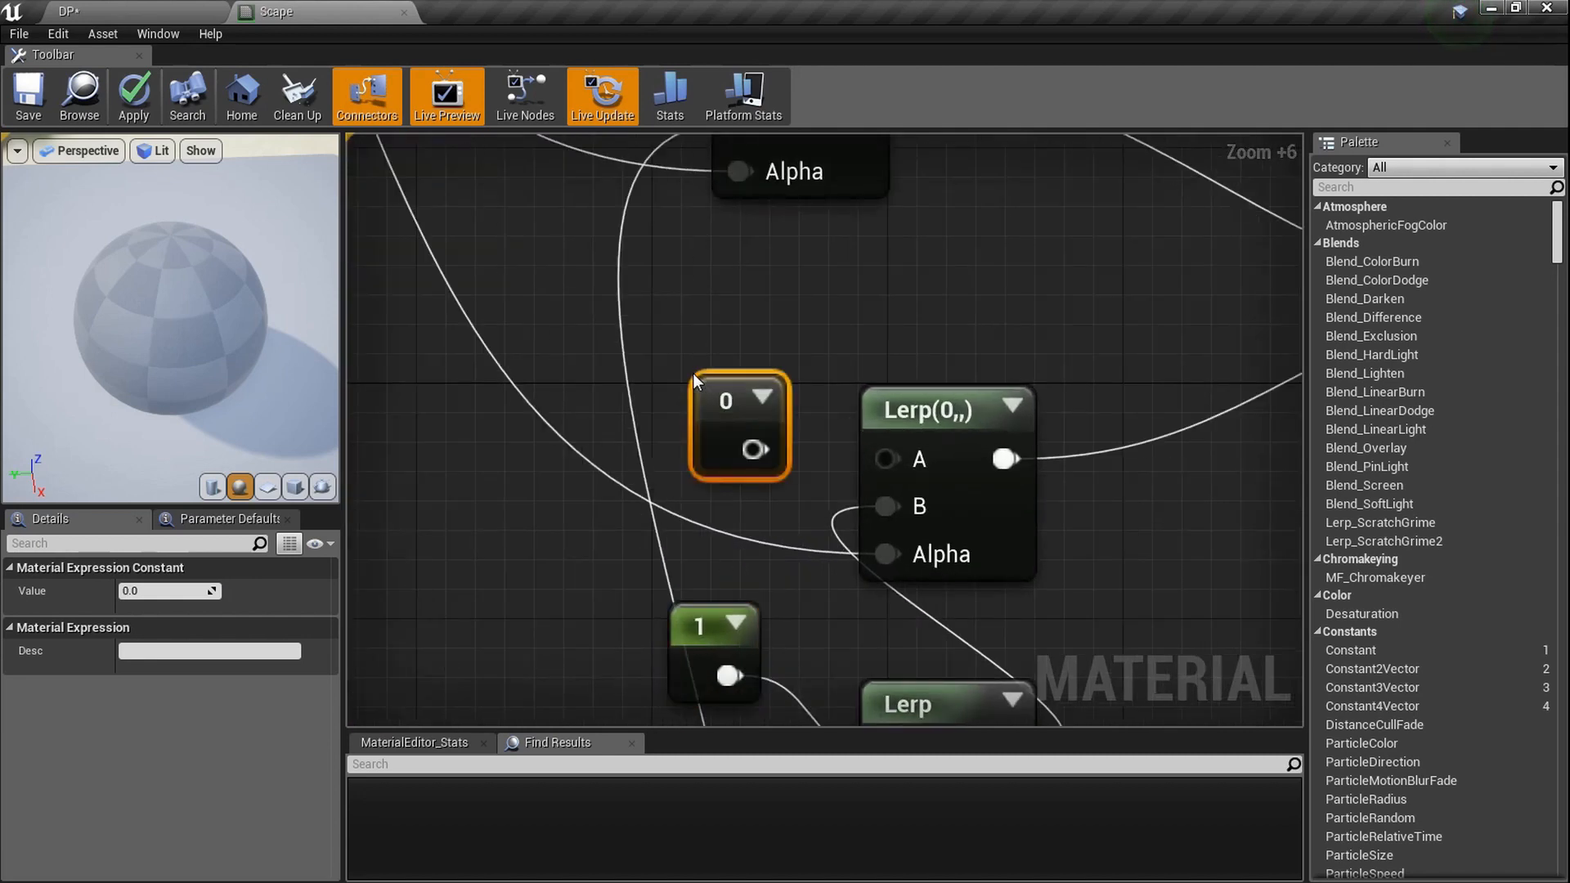
{"action": "left_click_drag", "start_coordinate": [876, 463], "coordinate": [879, 463]}
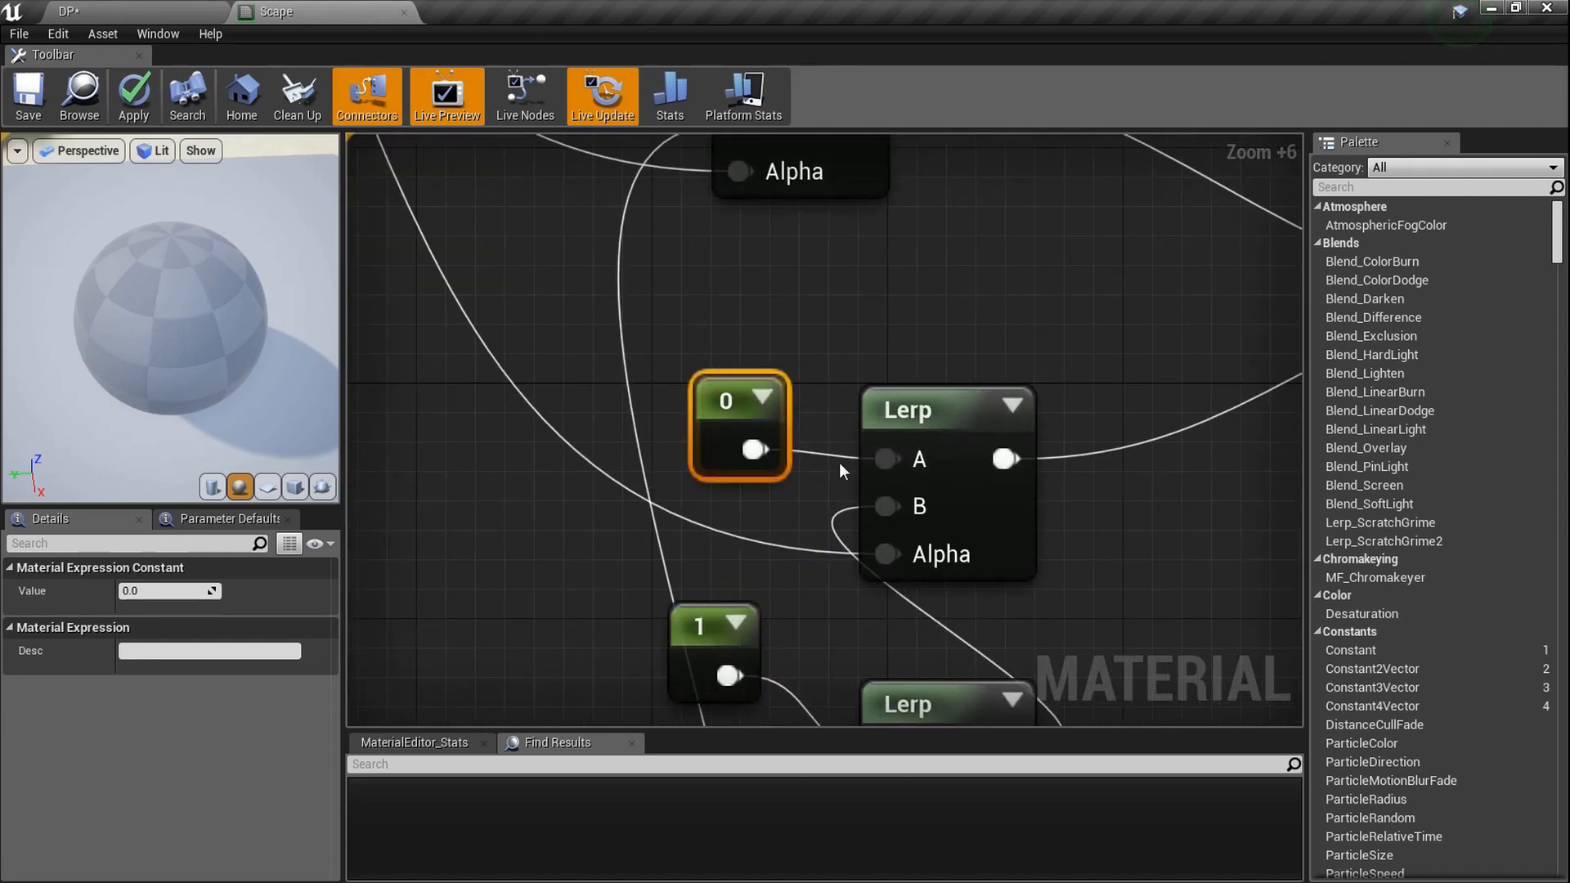
{"action": "left_click", "coordinate": [182, 595]}
{"action": "type", "text": ".25"}
{"action": "key", "text": "Return"}
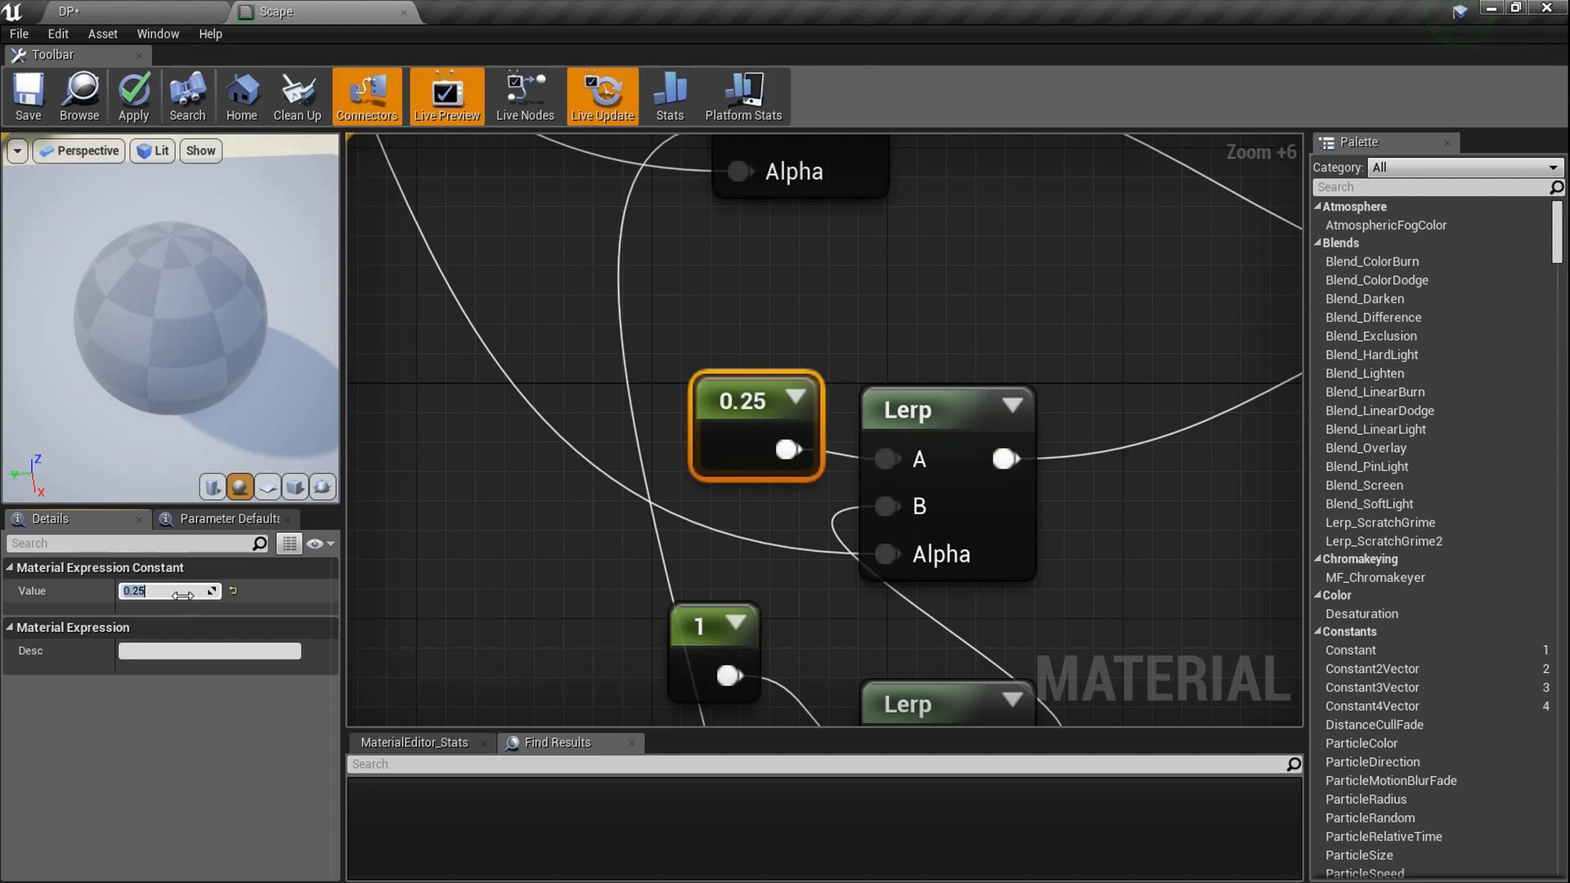
{"action": "scroll", "coordinate": [590, 543], "scroll_direction": "down", "scroll_amount": 4}
{"action": "left_click_drag", "start_coordinate": [640, 446], "coordinate": [587, 435]}
Check the new roughness on the preview sphere and save the Scape material
{"action": "scroll", "coordinate": [587, 436], "scroll_direction": "down", "scroll_amount": 2}
{"action": "right_click_drag", "start_coordinate": [690, 601], "coordinate": [620, 487]}
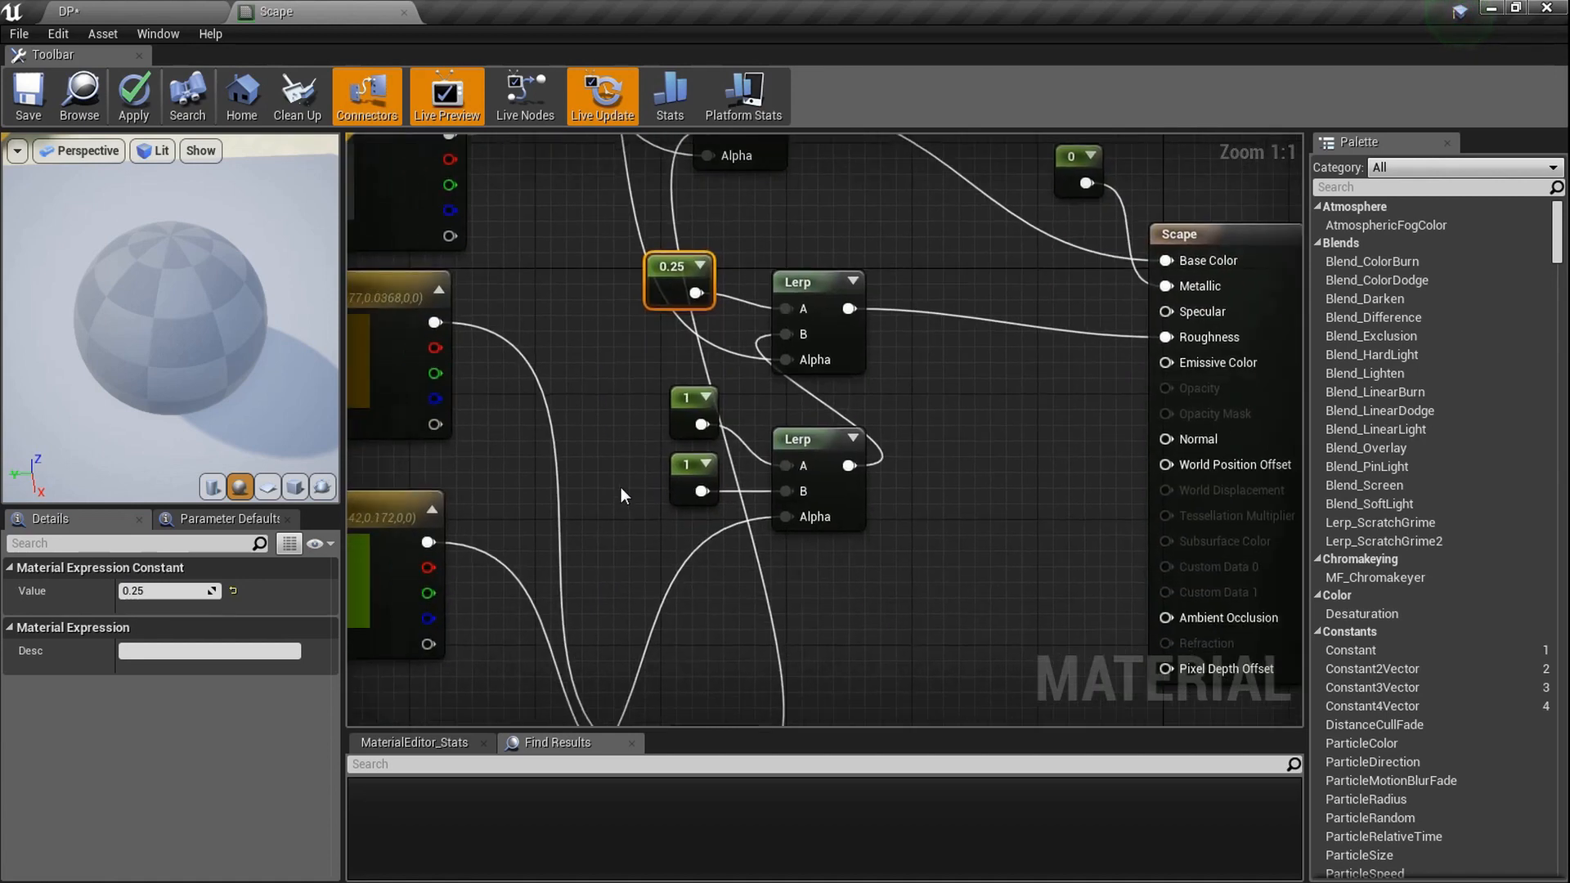
{"action": "scroll", "coordinate": [646, 349], "scroll_direction": "up", "scroll_amount": 5}
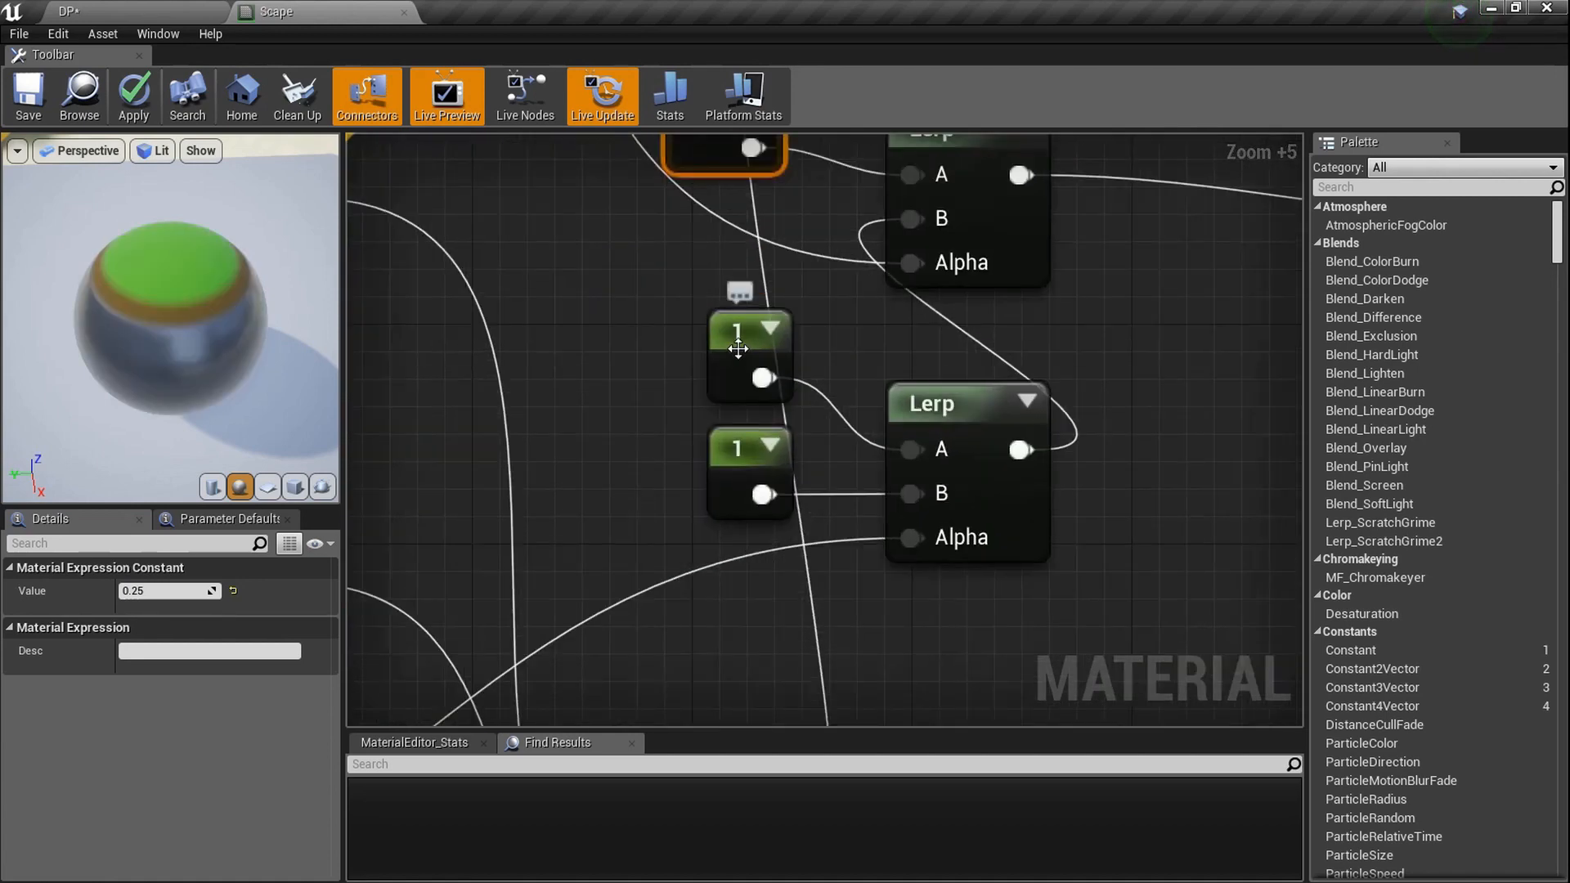
{"action": "right_click_drag", "start_coordinate": [737, 350], "coordinate": [725, 550]}
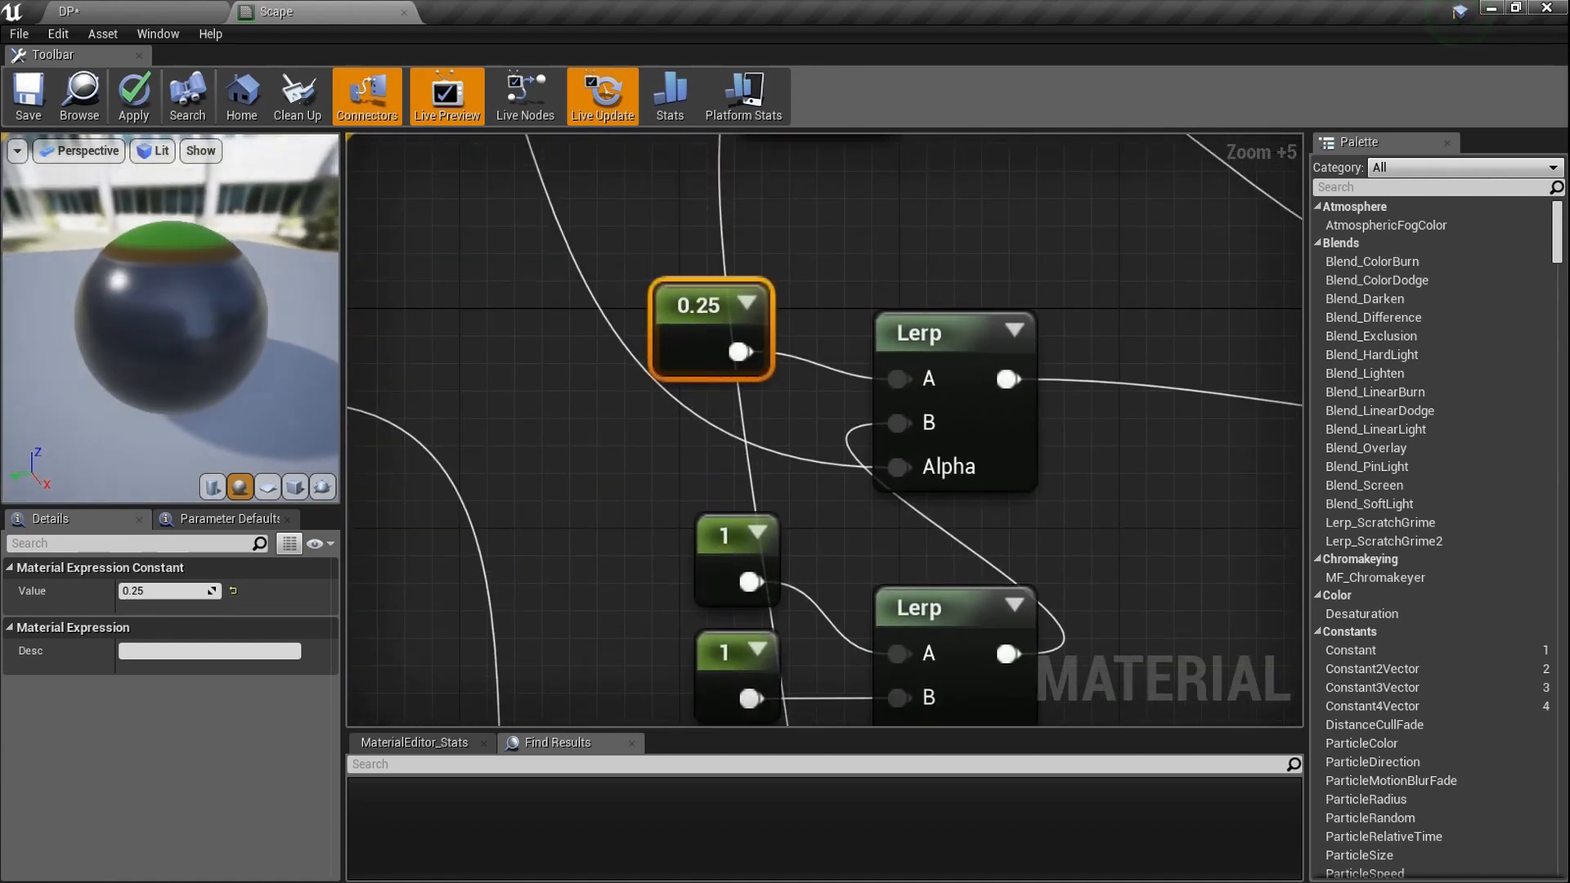
{"action": "mouse_move", "coordinate": [204, 330]}
{"action": "left_mouse_down"}
{"action": "mouse_move", "coordinate": [204, 310]}
{"action": "mouse_move", "coordinate": [205, 330]}
{"action": "left_mouse_up"}
{"action": "left_click", "coordinate": [38, 96]}
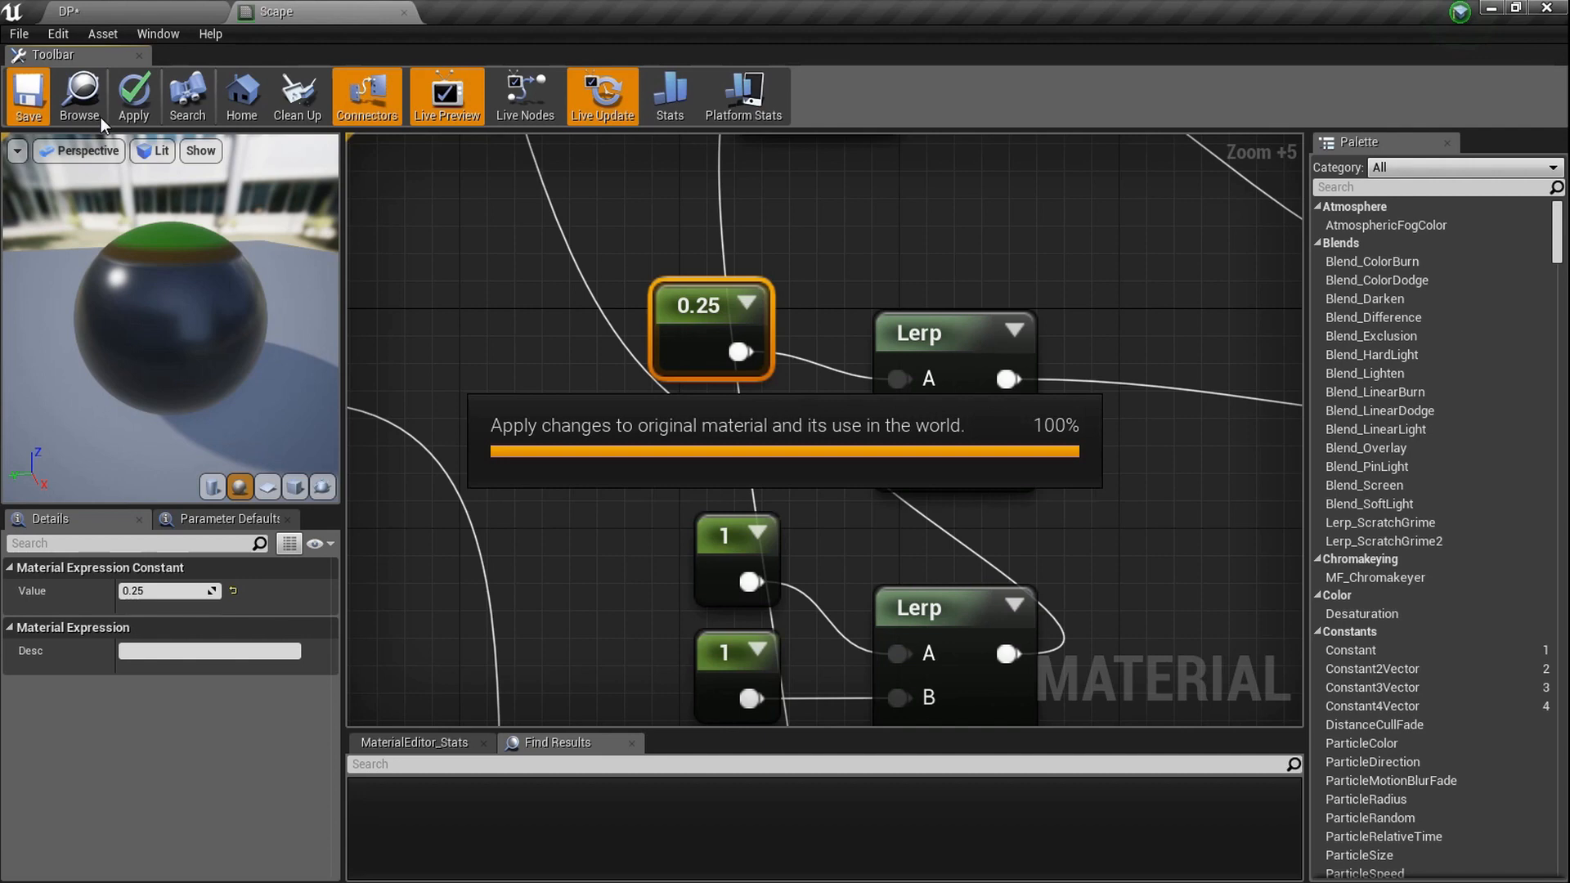
Return to the DP level and examine the updated landscape in game view
{"action": "left_click", "coordinate": [162, 3]}
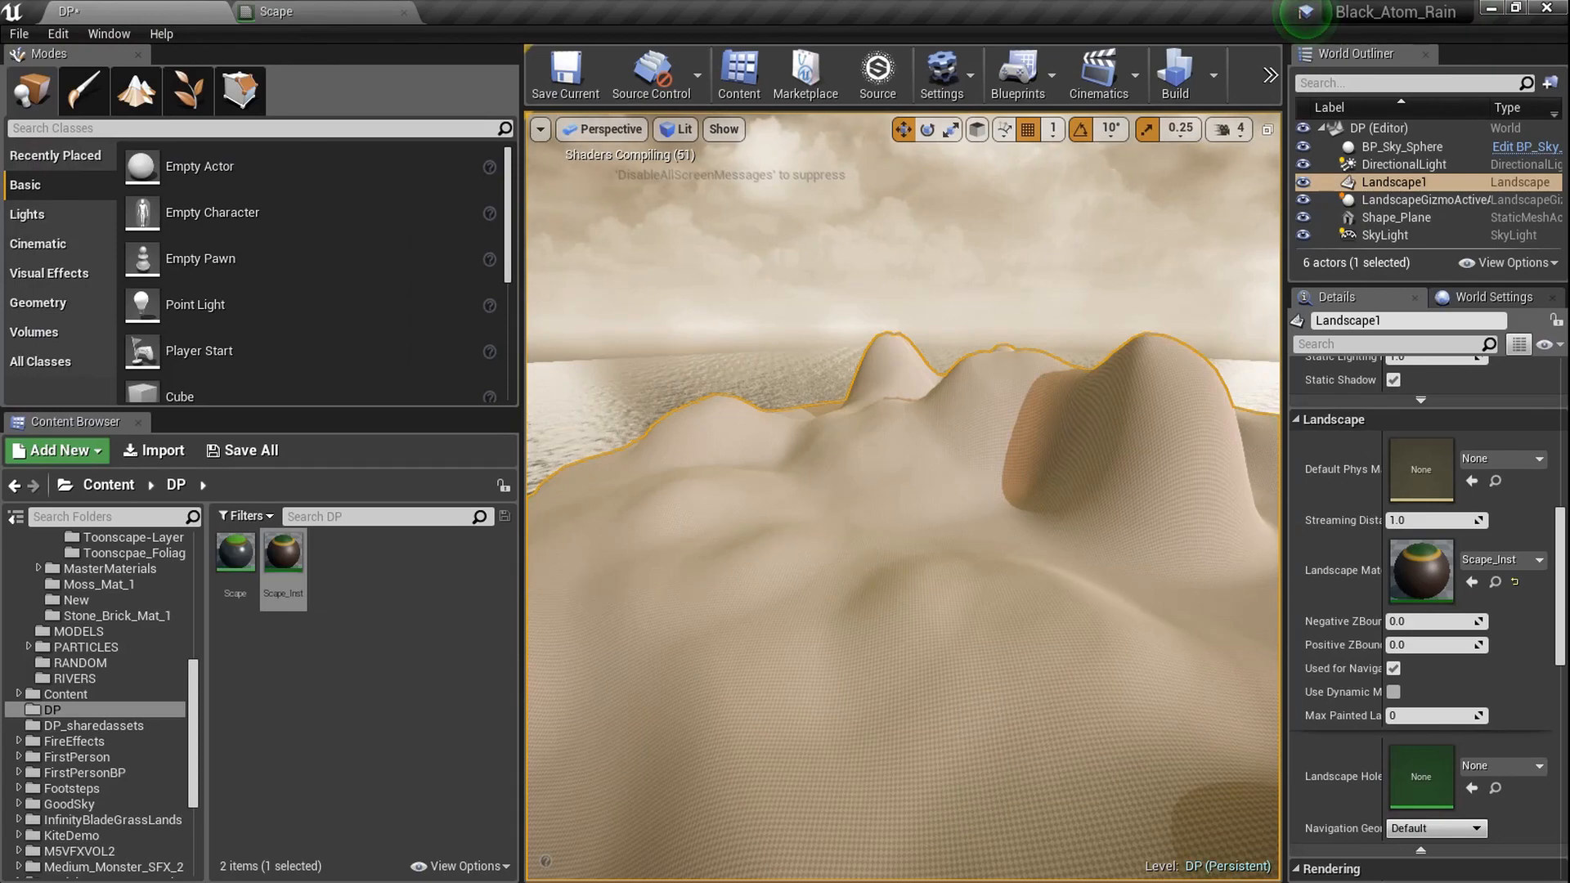
{"action": "key", "text": "F11"}
{"action": "key", "text": "g"}
{"action": "right_click_drag", "start_coordinate": [771, 472], "coordinate": [871, 548]}
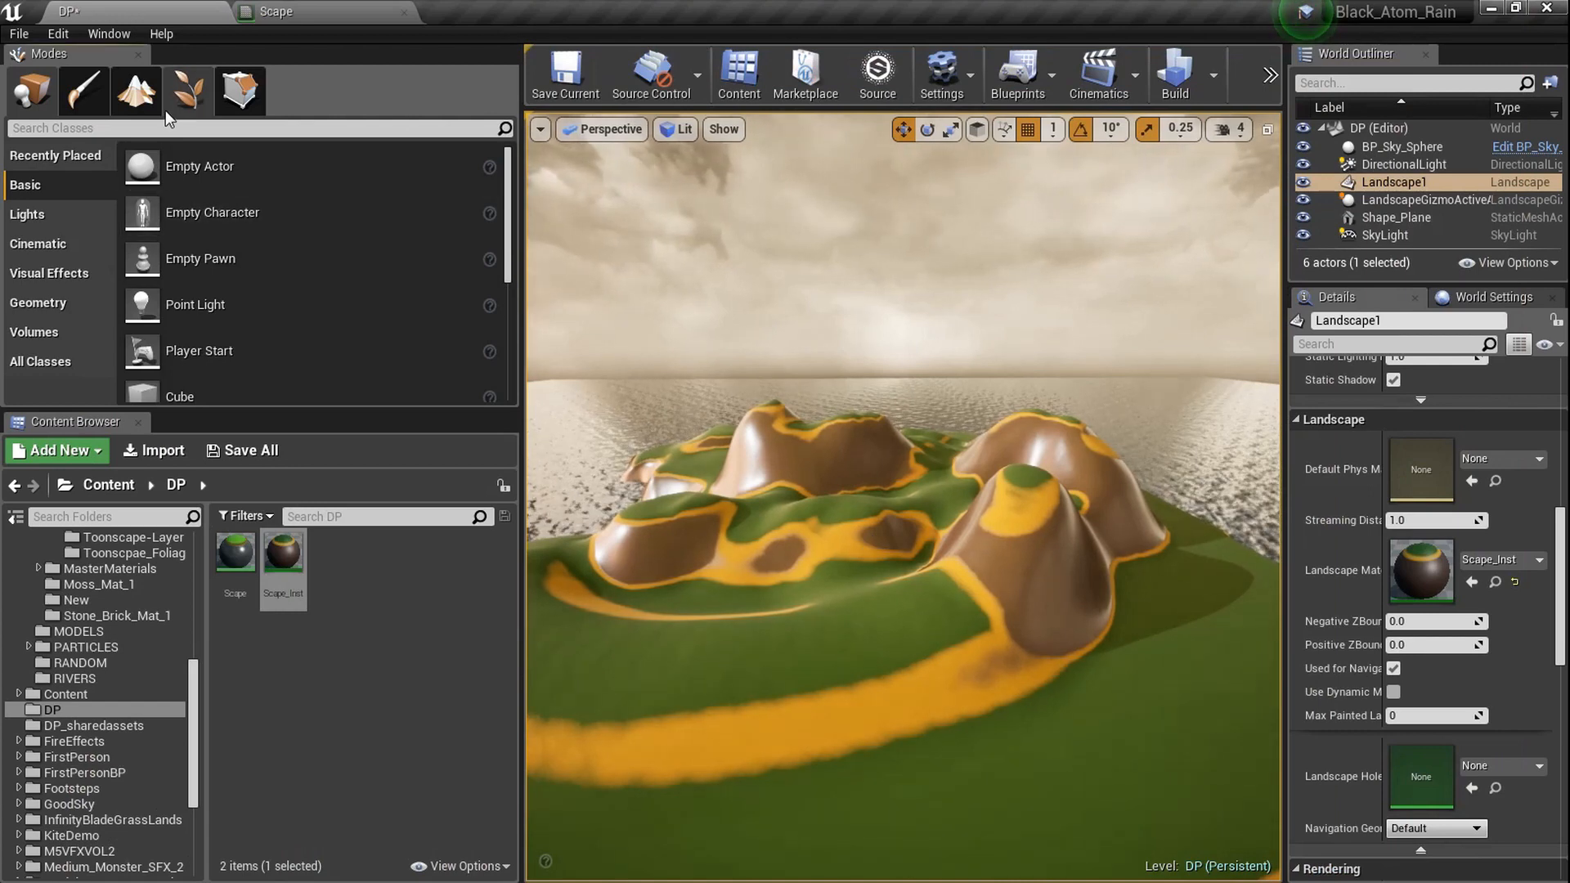
Enter landscape sculpting and reshape the foreground terrain into new hills with the Sculpt tool at strength 1.0
{"action": "left_click", "coordinate": [166, 111]}
{"action": "left_click", "coordinate": [132, 104]}
{"action": "right_click_drag", "start_coordinate": [1028, 760], "coordinate": [982, 781]}
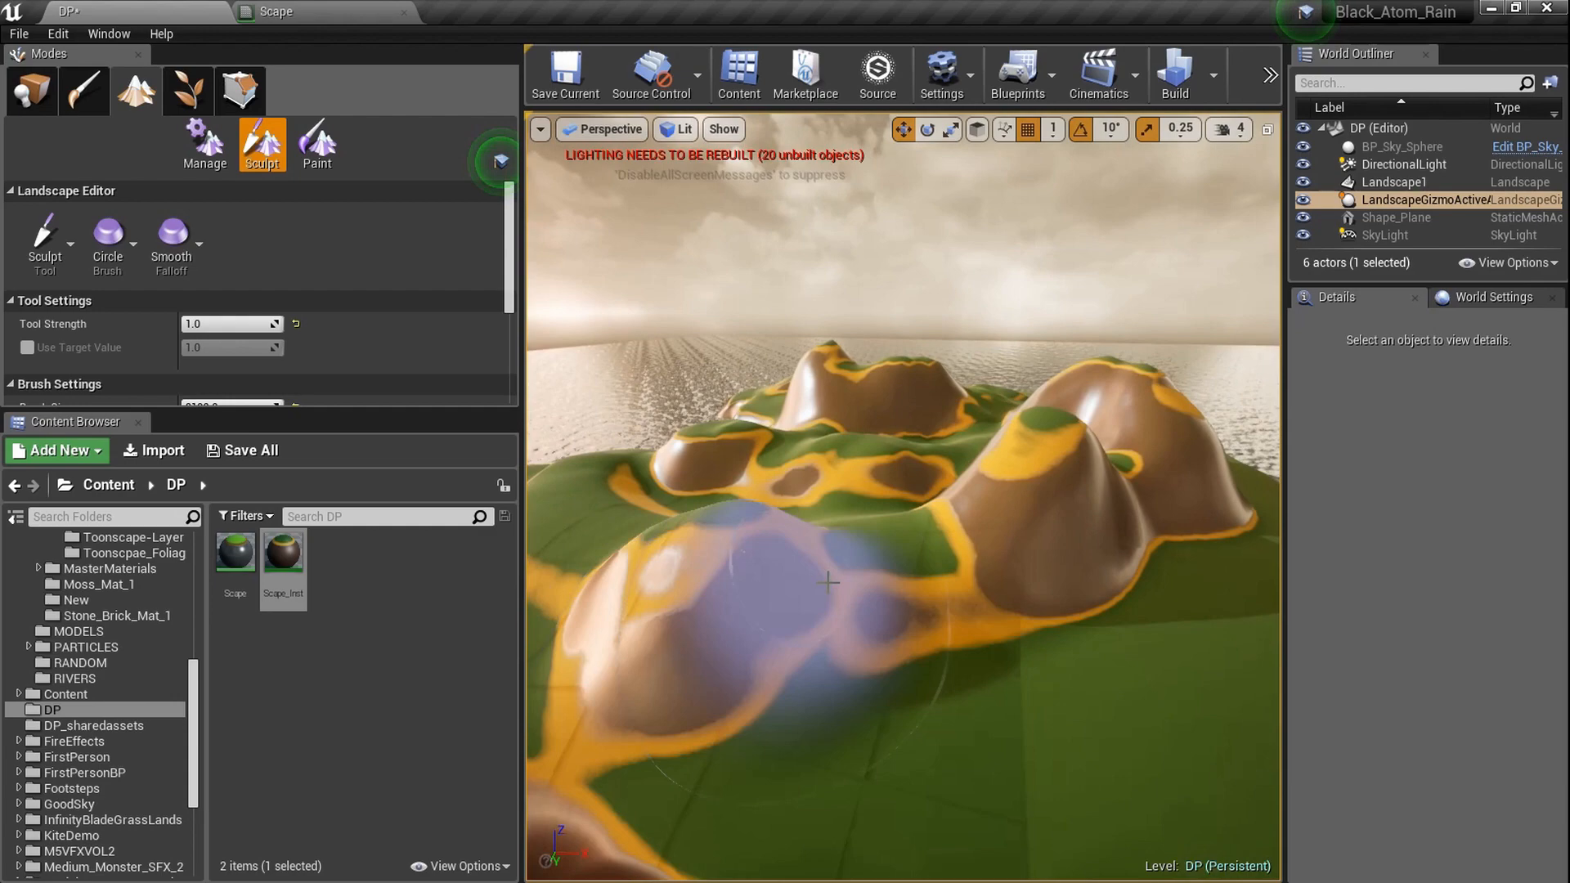
{"action": "left_click_drag", "start_coordinate": [802, 583], "coordinate": [1001, 515]}
{"action": "mouse_move", "coordinate": [1002, 515]}
{"action": "right_mouse_down"}
{"action": "mouse_move", "coordinate": [1051, 523]}
{"action": "mouse_move", "coordinate": [1002, 532]}
{"action": "right_mouse_up"}
{"action": "mouse_move", "coordinate": [1002, 532]}
{"action": "left_mouse_down"}
{"action": "mouse_move", "coordinate": [1046, 468]}
{"action": "mouse_move", "coordinate": [911, 427]}
{"action": "left_mouse_up"}
{"action": "mouse_move", "coordinate": [911, 428]}
{"action": "right_mouse_down"}
{"action": "mouse_move", "coordinate": [925, 433]}
{"action": "mouse_move", "coordinate": [802, 433]}
{"action": "mouse_move", "coordinate": [841, 482]}
{"action": "right_mouse_up"}
{"action": "left_click_drag", "start_coordinate": [842, 572], "coordinate": [995, 449]}
{"action": "mouse_move", "coordinate": [995, 449]}
{"action": "right_mouse_down"}
{"action": "mouse_move", "coordinate": [965, 467]}
{"action": "mouse_move", "coordinate": [961, 499]}
{"action": "mouse_move", "coordinate": [869, 515]}
{"action": "right_mouse_up"}
{"action": "left_click_drag", "start_coordinate": [796, 628], "coordinate": [1054, 494], "text": "shift"}
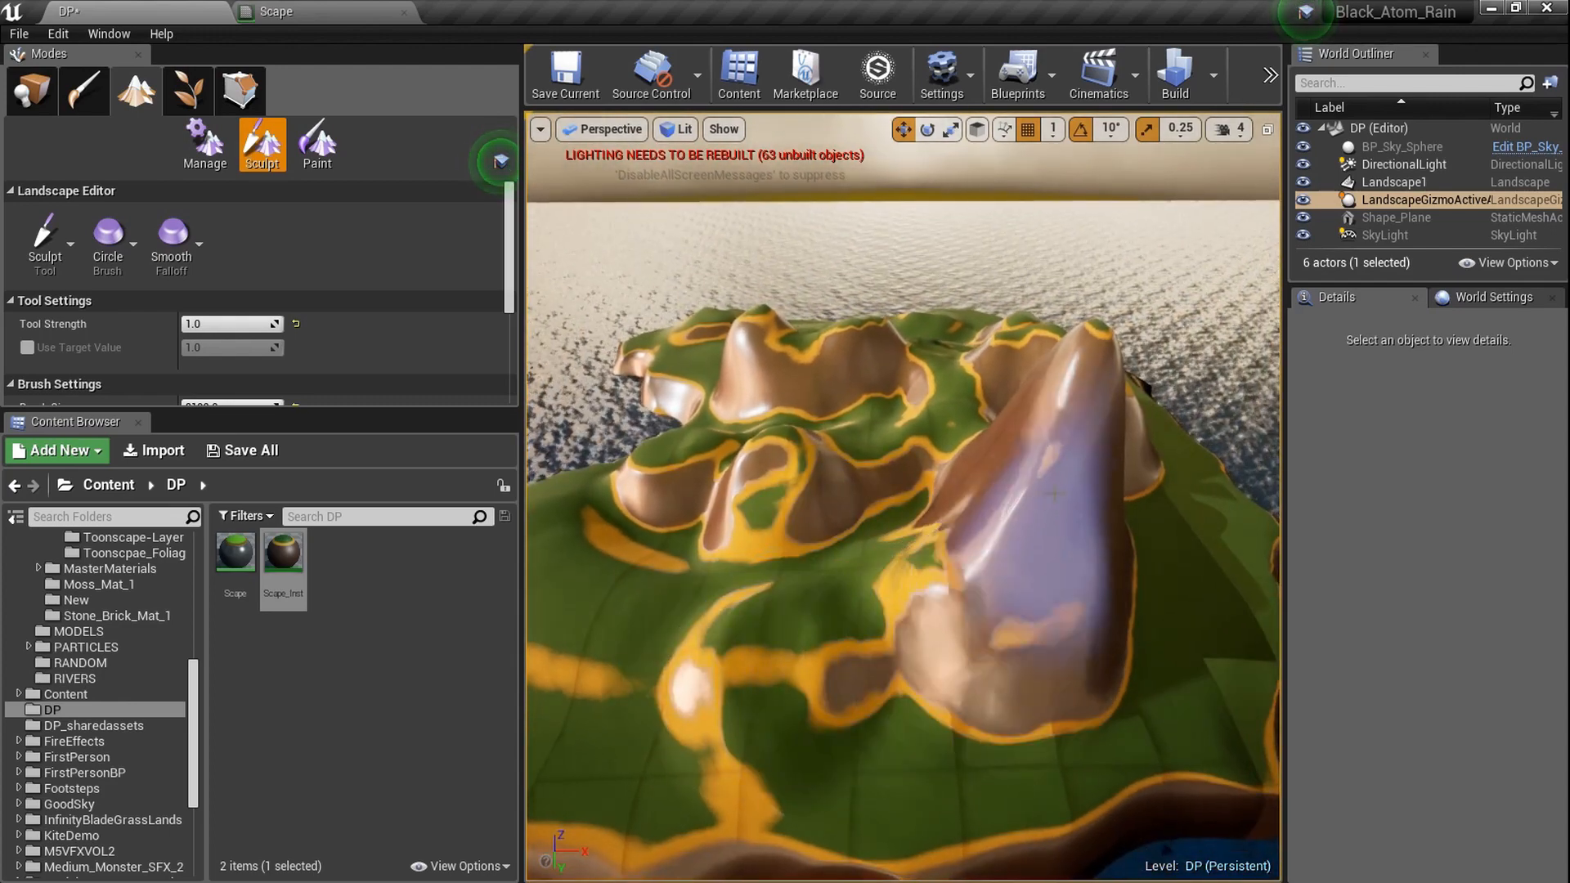
{"action": "left_click_drag", "start_coordinate": [810, 633], "coordinate": [703, 703], "text": "shift"}
Flatten the foreground hills into level ground with the Flatten tool at strength 1.0
{"action": "mouse_move", "coordinate": [704, 703]}
{"action": "right_mouse_down"}
{"action": "mouse_move", "coordinate": [646, 703]}
{"action": "mouse_move", "coordinate": [703, 605]}
{"action": "right_mouse_up"}
{"action": "left_click", "coordinate": [45, 239]}
{"action": "left_click", "coordinate": [122, 348]}
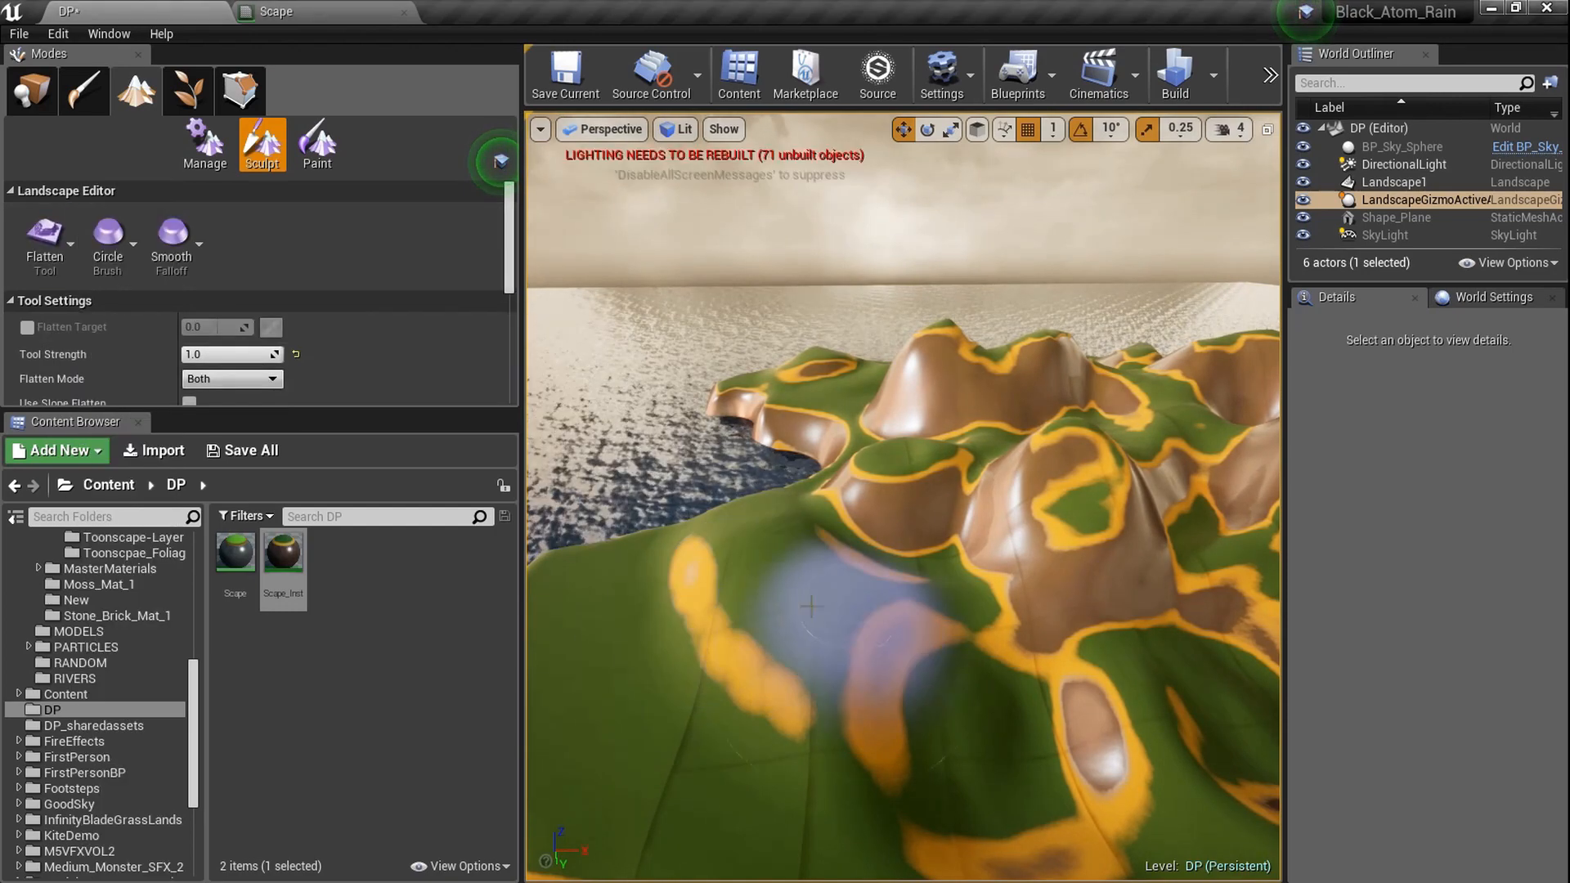
{"action": "right_click_drag", "start_coordinate": [720, 589], "coordinate": [710, 567]}
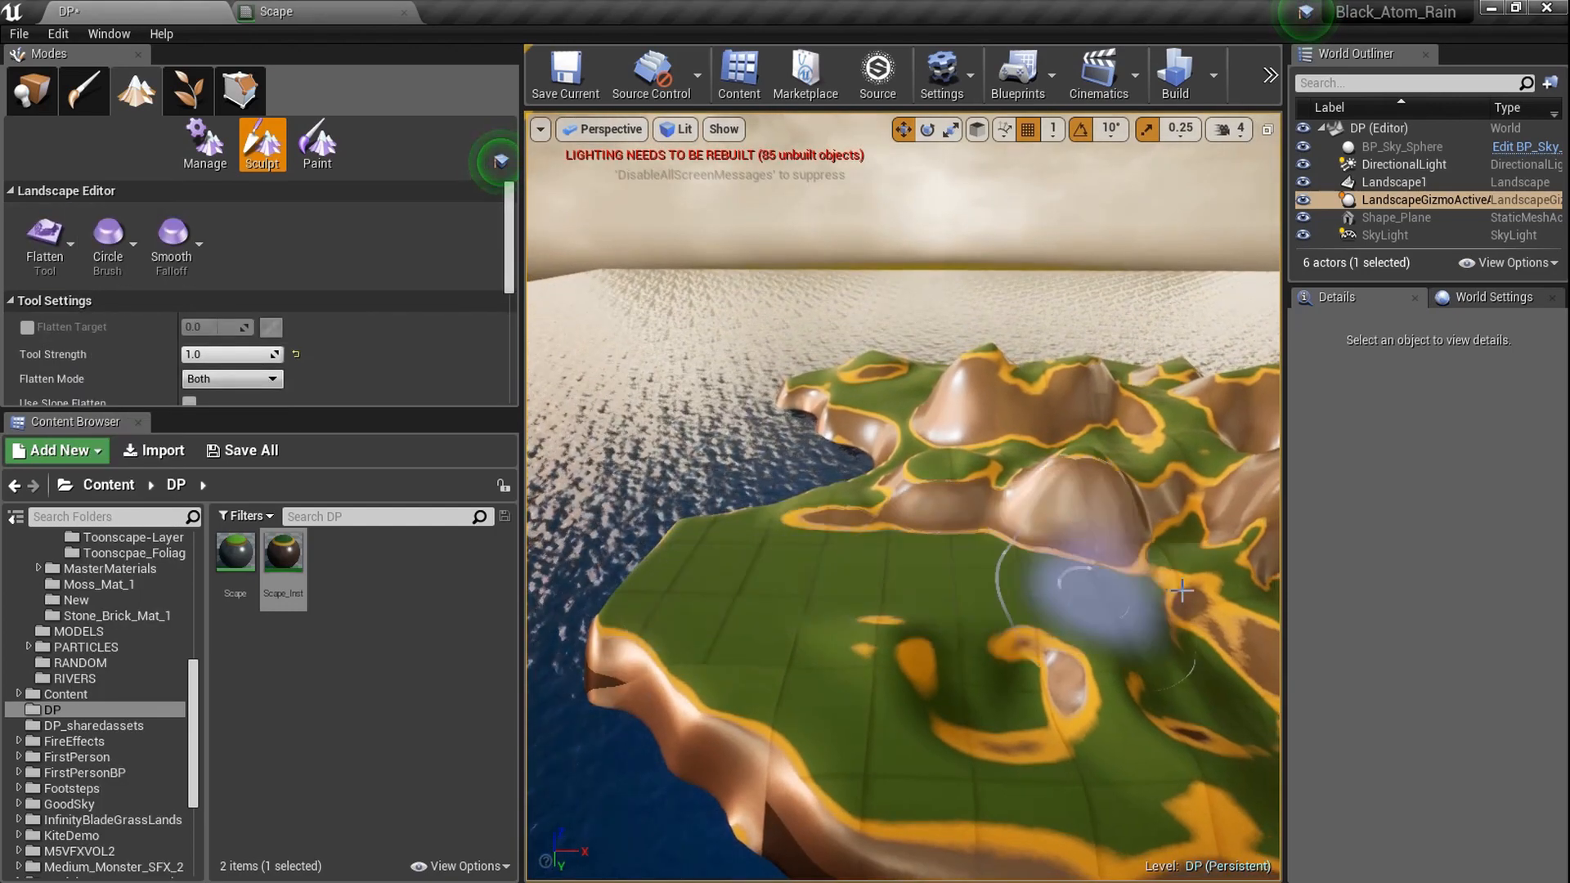
{"action": "left_click_drag", "start_coordinate": [914, 614], "coordinate": [1254, 635]}
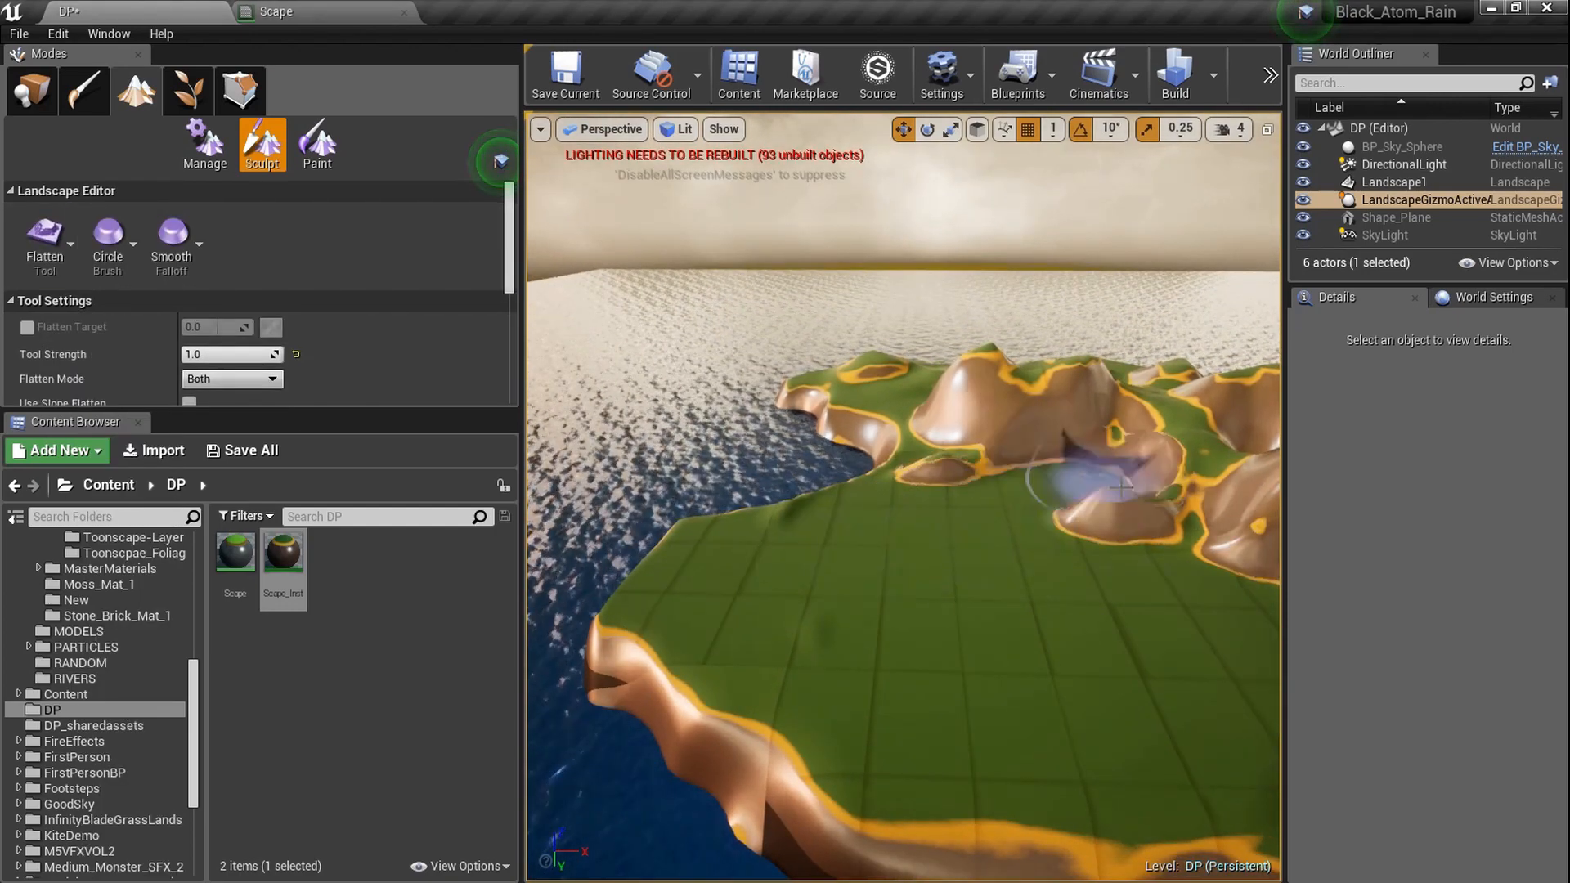
{"action": "mouse_move", "coordinate": [1186, 560]}
{"action": "right_mouse_down"}
{"action": "mouse_move", "coordinate": [1179, 517]}
{"action": "mouse_move", "coordinate": [1083, 525]}
{"action": "right_mouse_up"}
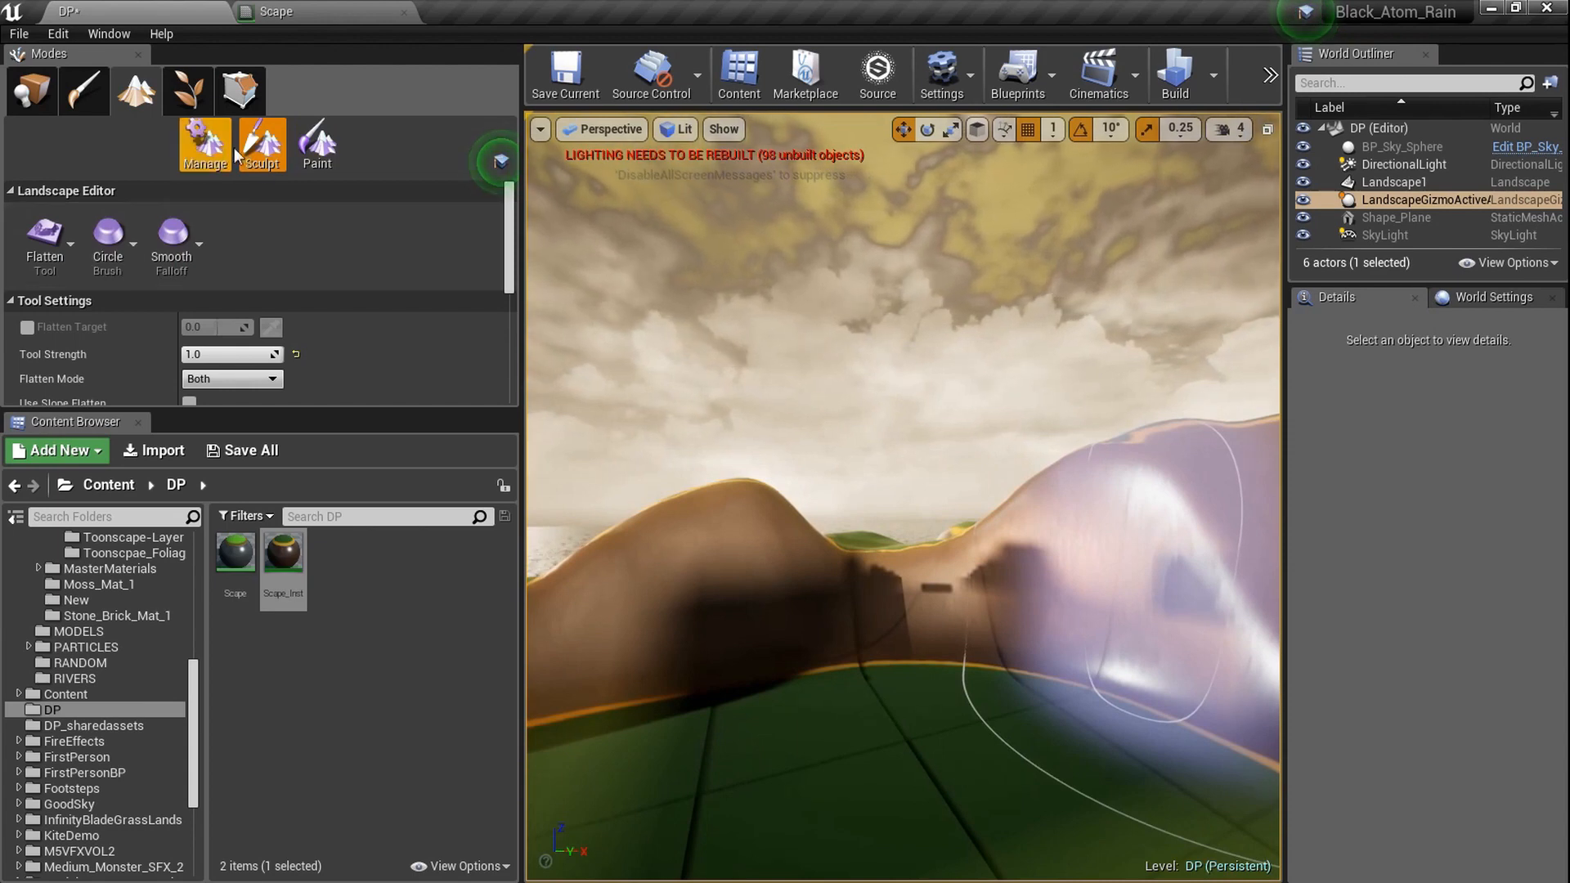
Choose the Sculpt tool again and raise steep hills on the flattened ground
{"action": "left_click", "coordinate": [37, 259]}
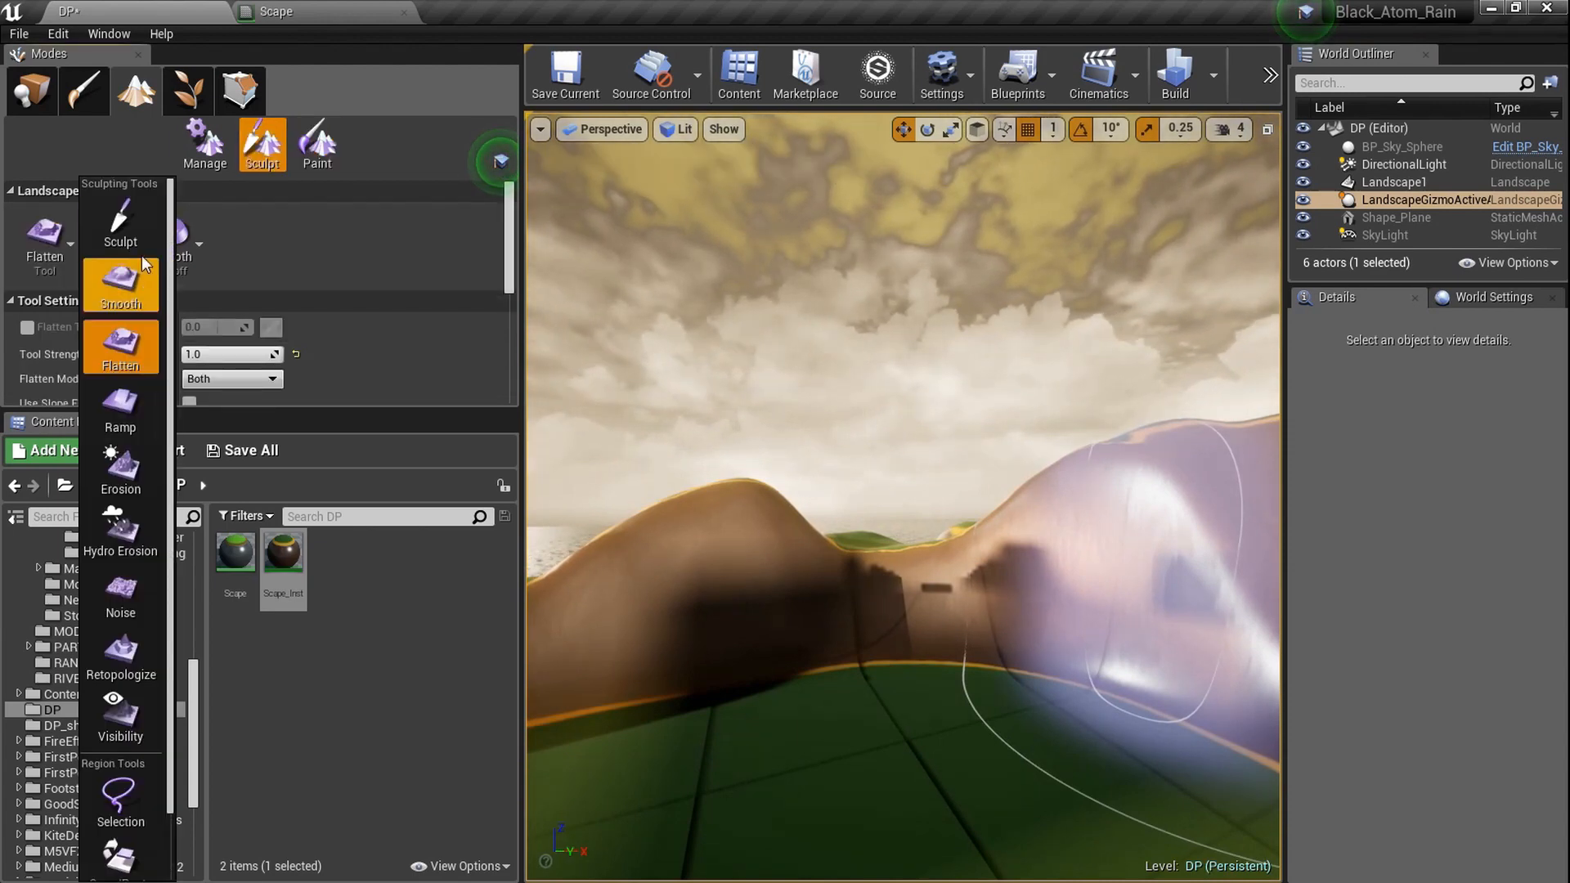
{"action": "left_click", "coordinate": [121, 284]}
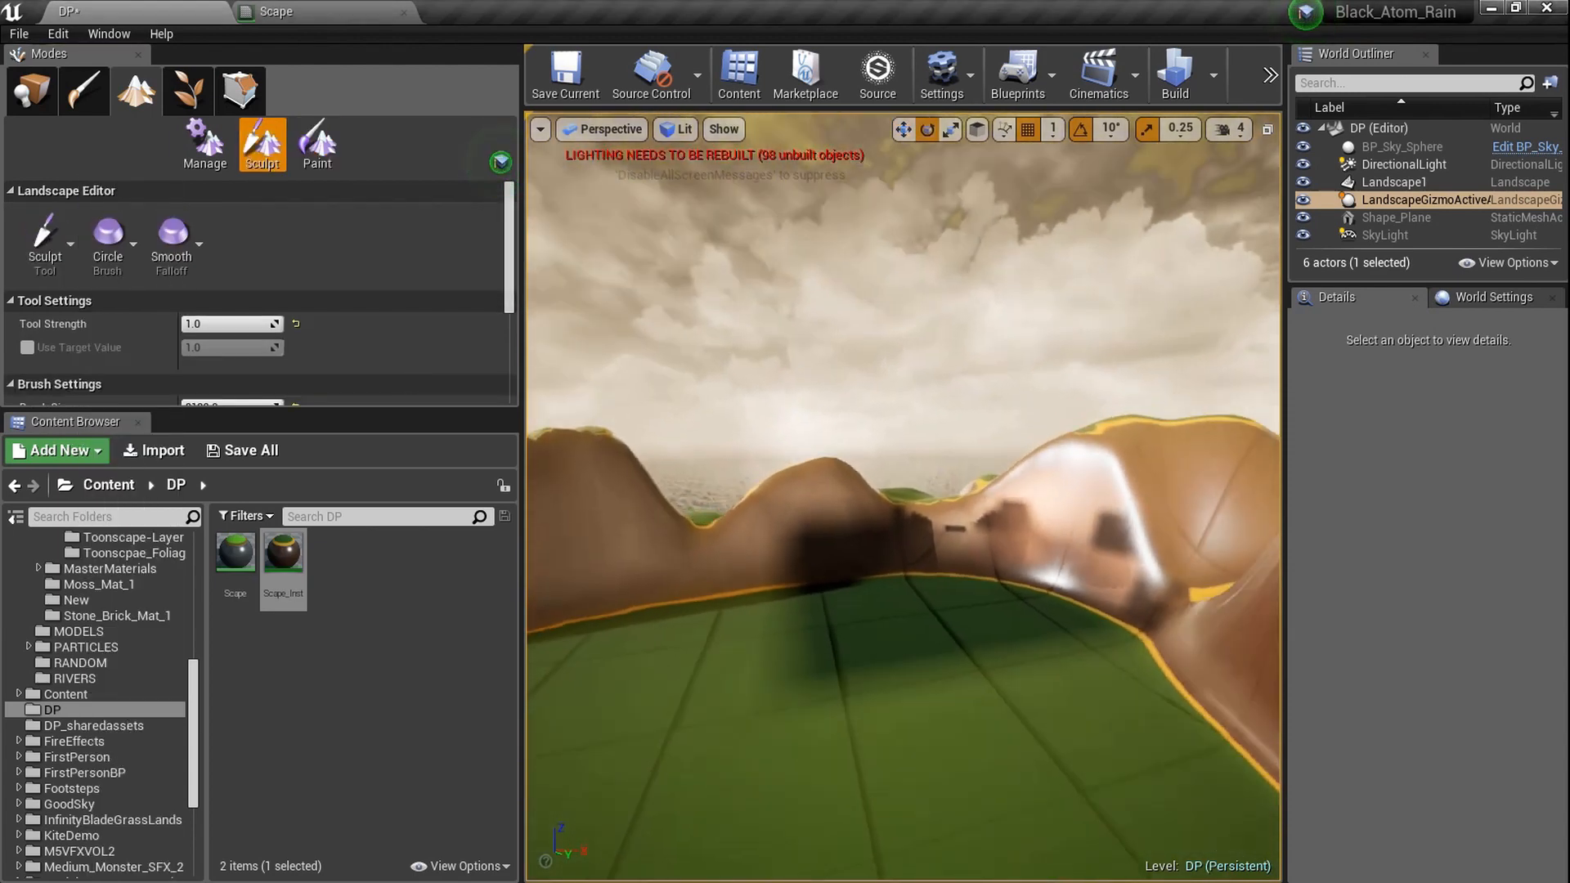
{"action": "right_click_drag", "start_coordinate": [904, 497], "coordinate": [896, 549]}
{"action": "mouse_move", "coordinate": [736, 654]}
{"action": "left_mouse_down"}
{"action": "mouse_move", "coordinate": [908, 687]}
{"action": "mouse_move", "coordinate": [965, 654]}
{"action": "left_mouse_up"}
{"action": "right_click_drag", "start_coordinate": [965, 655], "coordinate": [818, 634]}
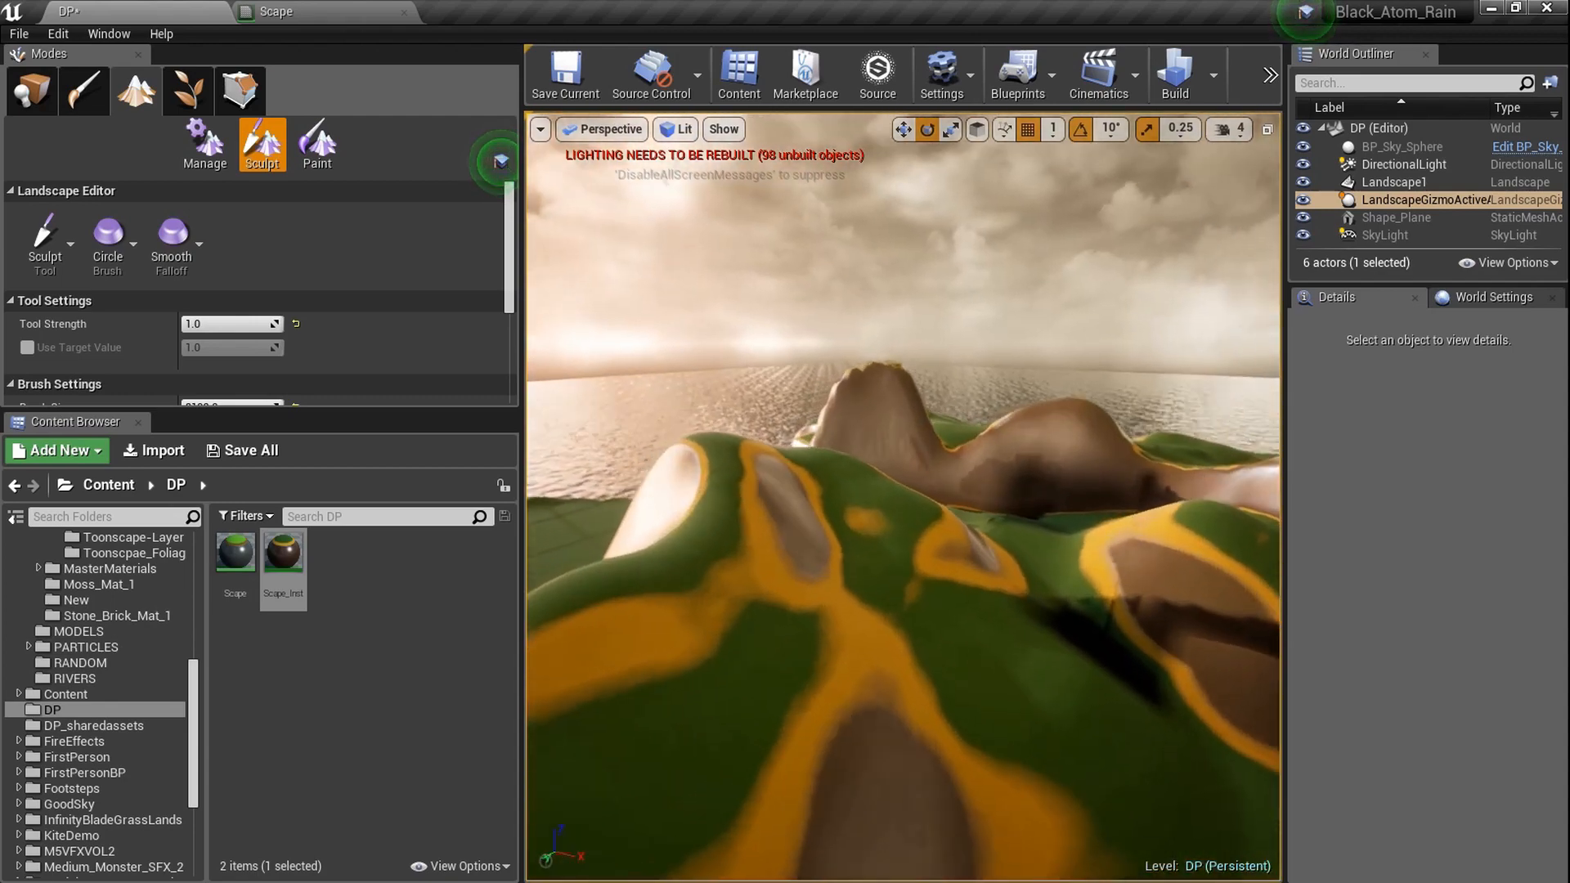
{"action": "mouse_move", "coordinate": [818, 634]}
{"action": "right_mouse_down"}
{"action": "mouse_move", "coordinate": [1117, 696]}
{"action": "mouse_move", "coordinate": [1080, 687]}
{"action": "right_mouse_up"}
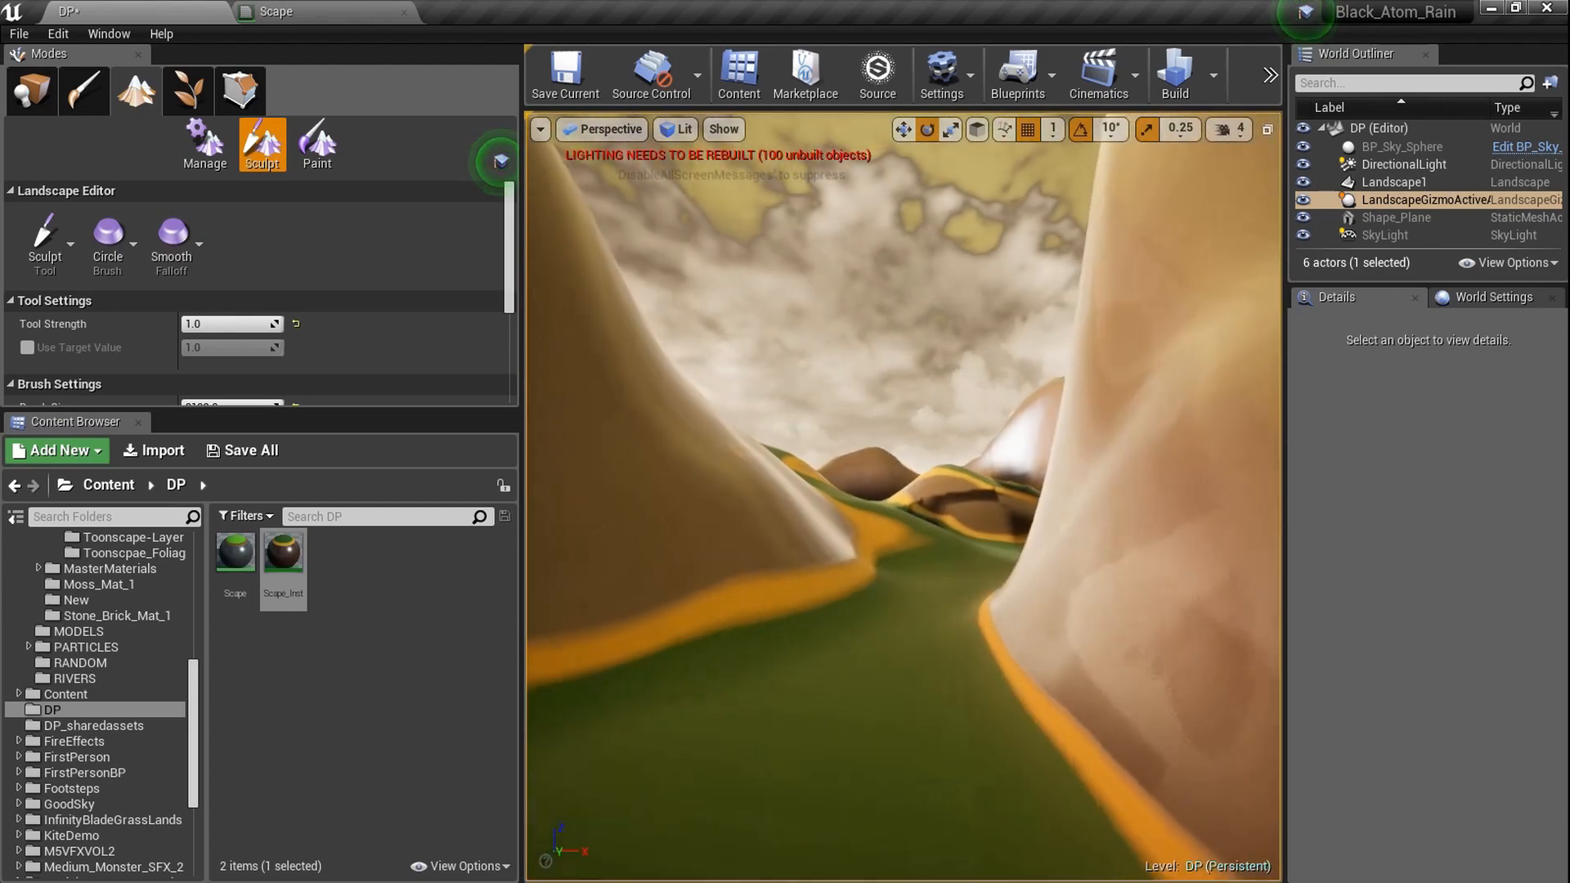
Leave landscape sculpting for placement mode and inspect the newly raised hills in a full-size game view
{"action": "key", "text": "F11"}
{"action": "right_click", "coordinate": [1080, 634]}
{"action": "right_click_drag", "start_coordinate": [986, 571], "coordinate": [715, 491]}
{"action": "key", "text": "F11"}
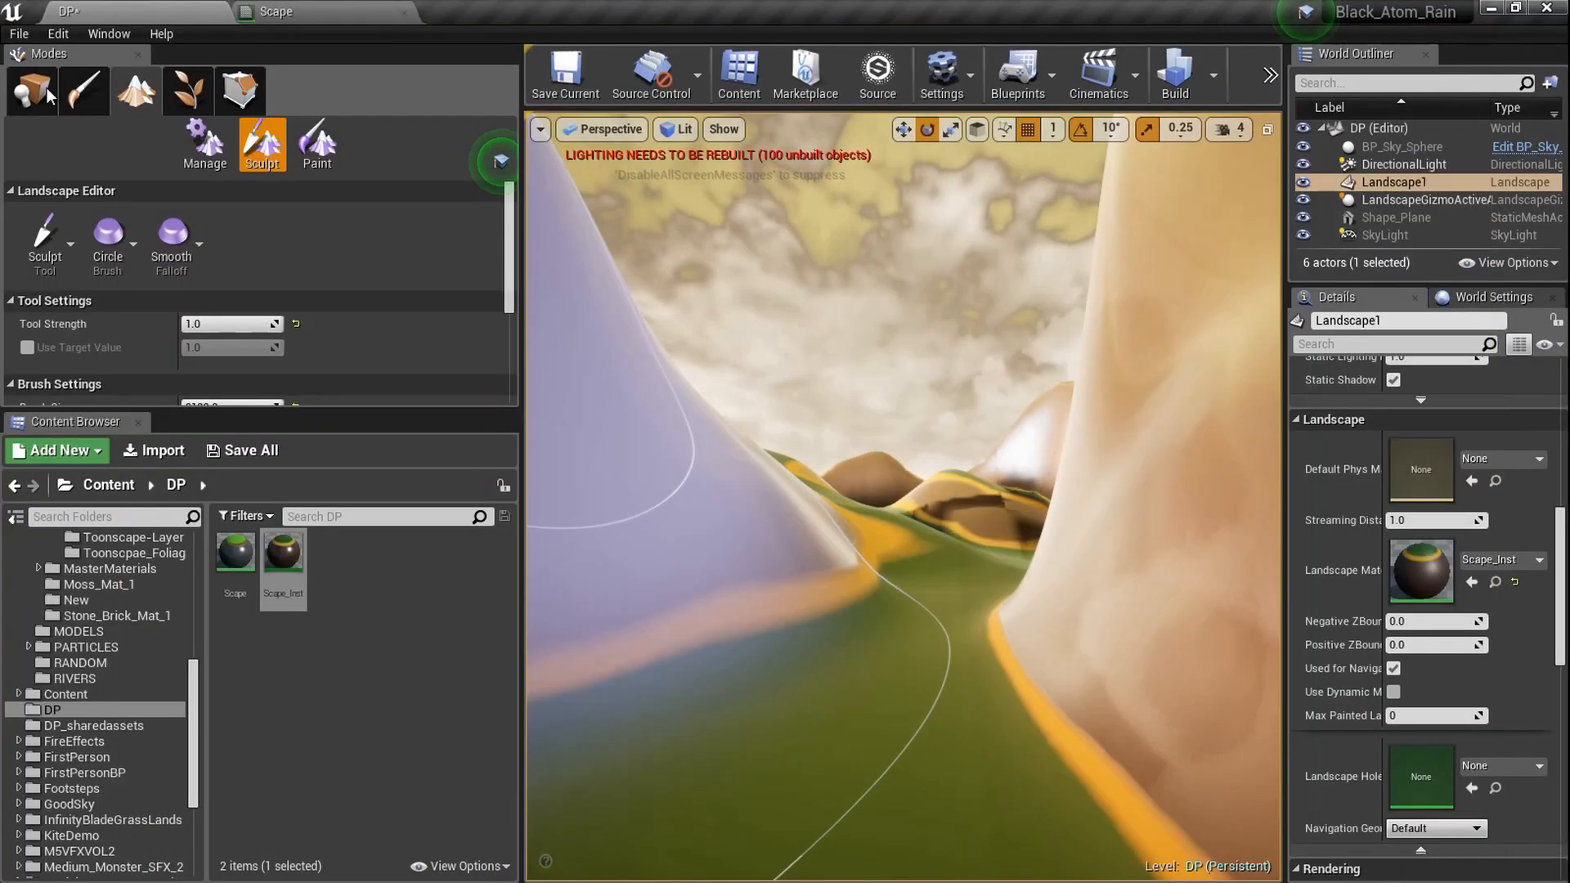
{"action": "key", "text": "F11"}
{"action": "right_click_drag", "start_coordinate": [984, 641], "coordinate": [915, 635]}
{"action": "key", "text": "g"}
{"action": "key", "text": "w"}
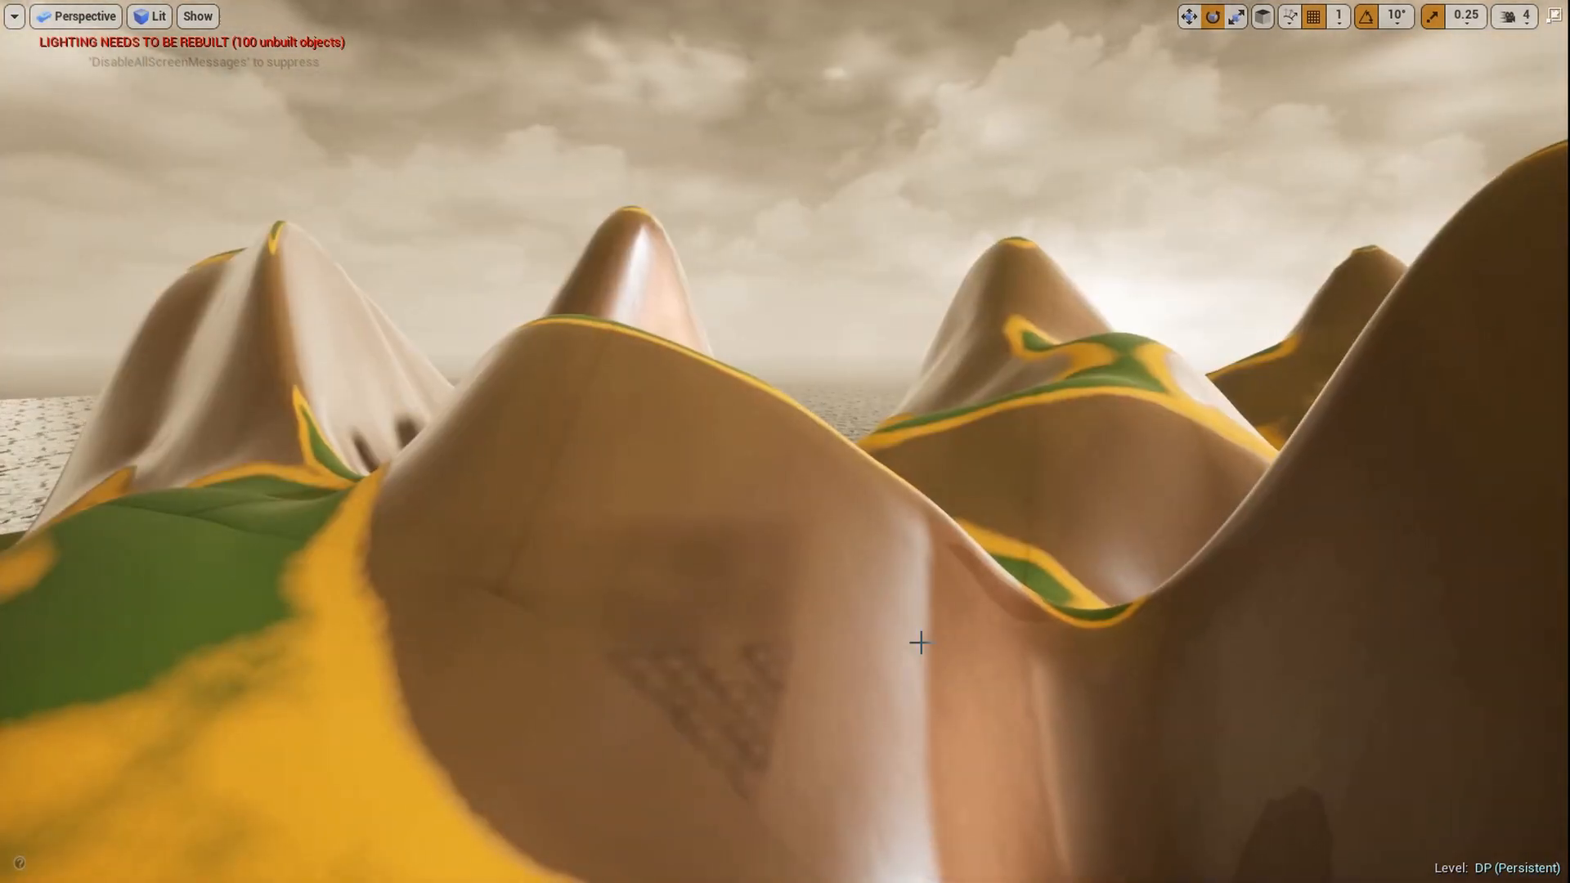
Return to the Scape material and review its node graph from the WorldAlignedBlend nodes to the material output
{"action": "key", "text": "F11"}
{"action": "left_click", "coordinate": [282, 12]}
{"action": "scroll", "coordinate": [556, 492], "scroll_direction": "down", "scroll_amount": 9}
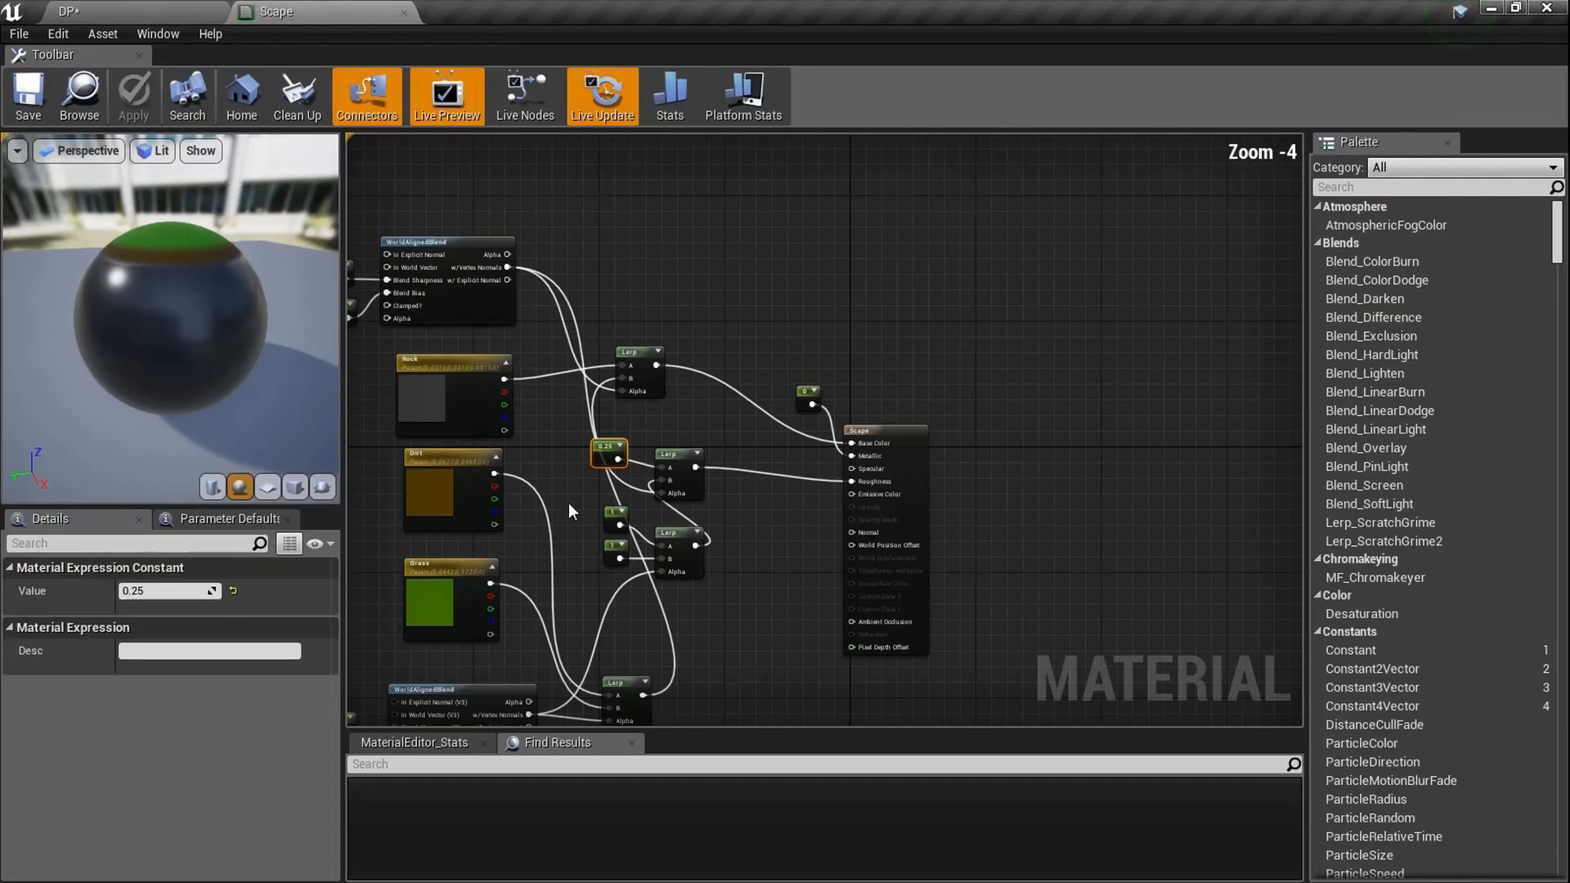
{"action": "right_click_drag", "start_coordinate": [567, 502], "coordinate": [764, 472]}
{"action": "scroll", "coordinate": [764, 478], "scroll_direction": "down", "scroll_amount": 2}
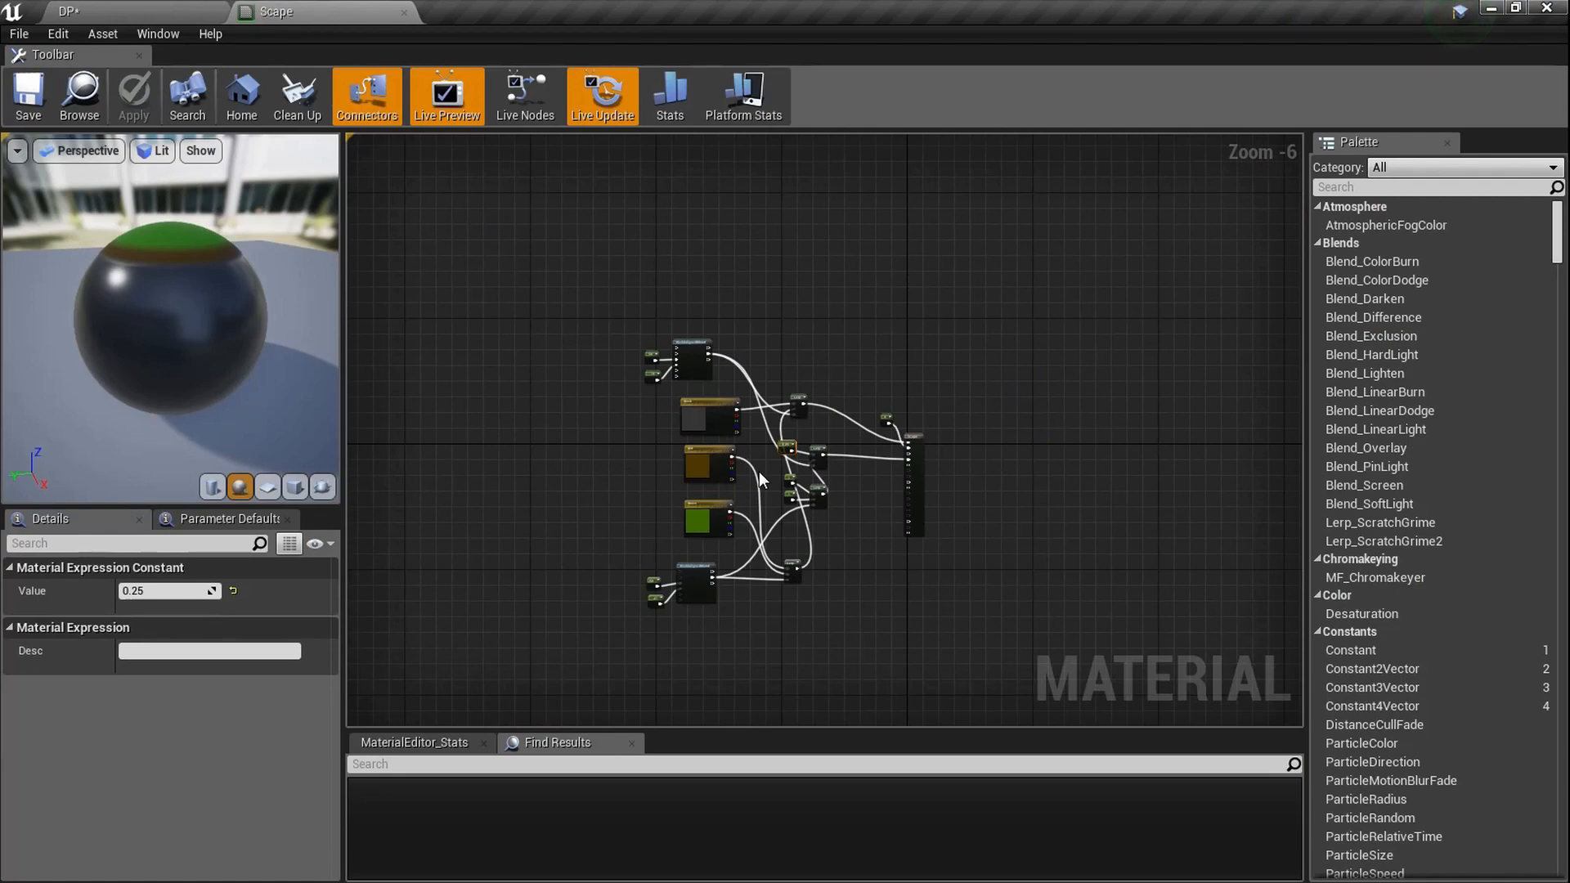
{"action": "scroll", "coordinate": [759, 471], "scroll_direction": "up", "scroll_amount": 4}
{"action": "scroll", "coordinate": [759, 471], "scroll_direction": "down", "scroll_amount": 2}
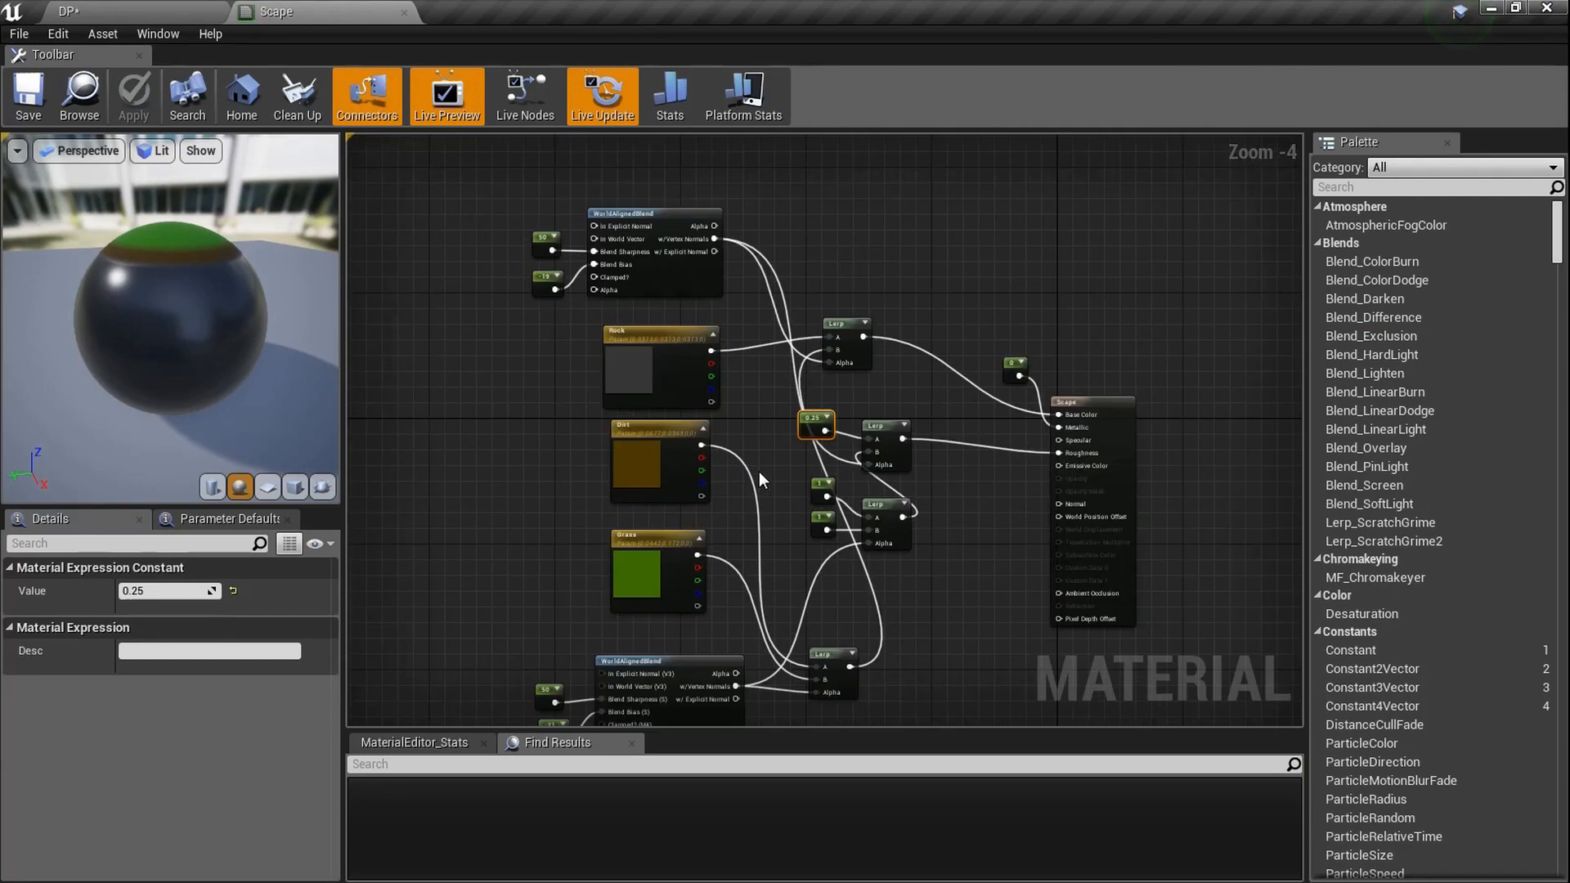
{"action": "right_click_drag", "start_coordinate": [759, 471], "coordinate": [793, 446]}
{"action": "scroll", "coordinate": [788, 430], "scroll_direction": "down", "scroll_amount": 1}
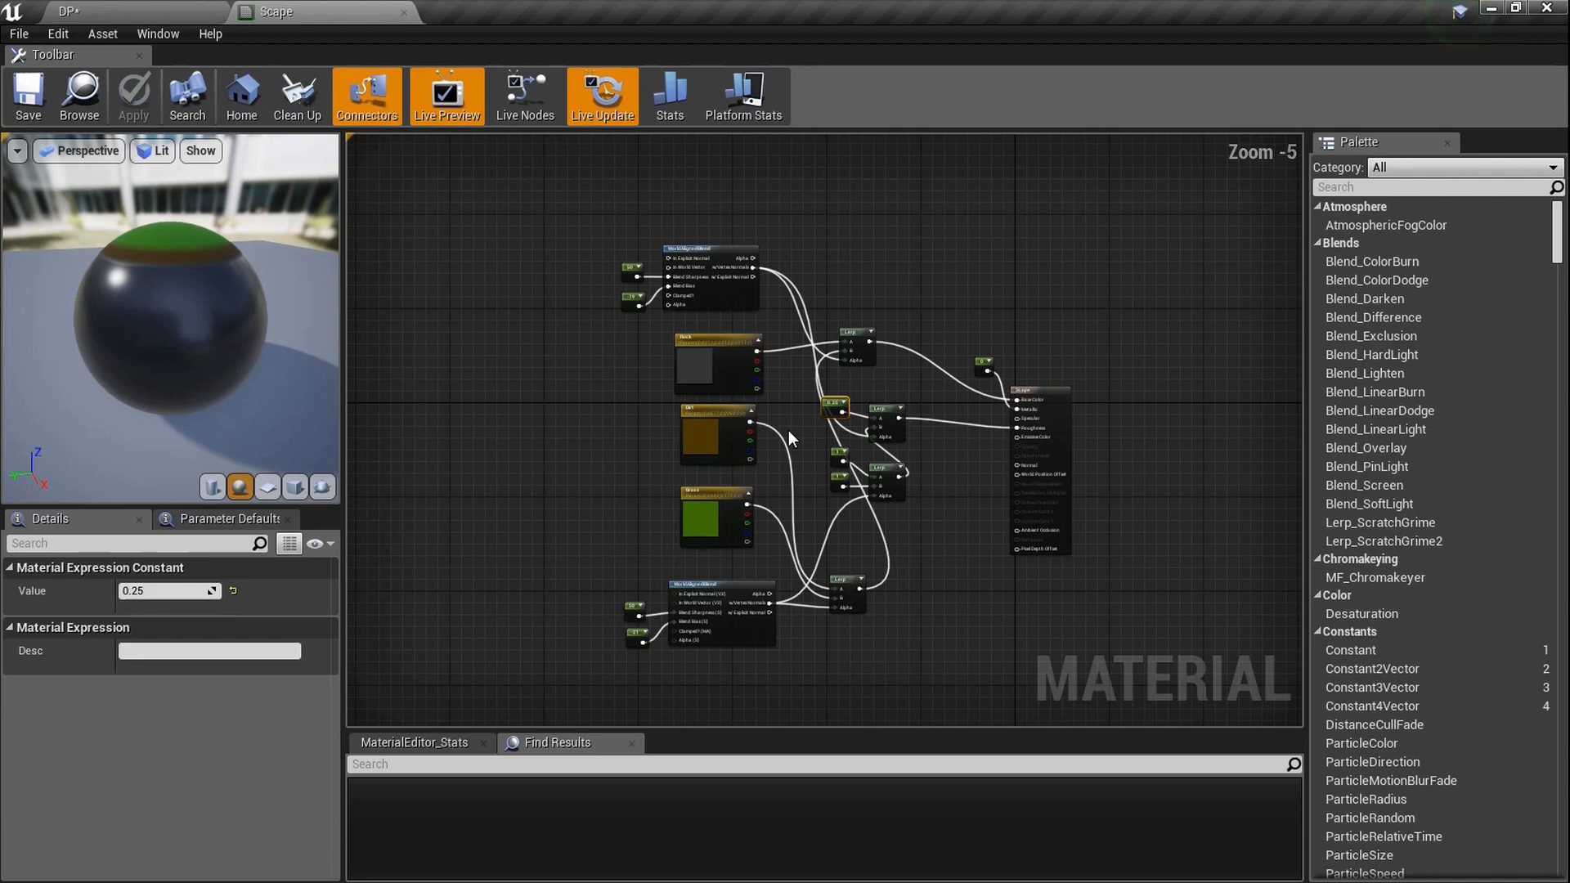
{"action": "scroll", "coordinate": [788, 430], "scroll_direction": "up", "scroll_amount": 2}
{"action": "right_click_drag", "start_coordinate": [773, 450], "coordinate": [679, 455]}
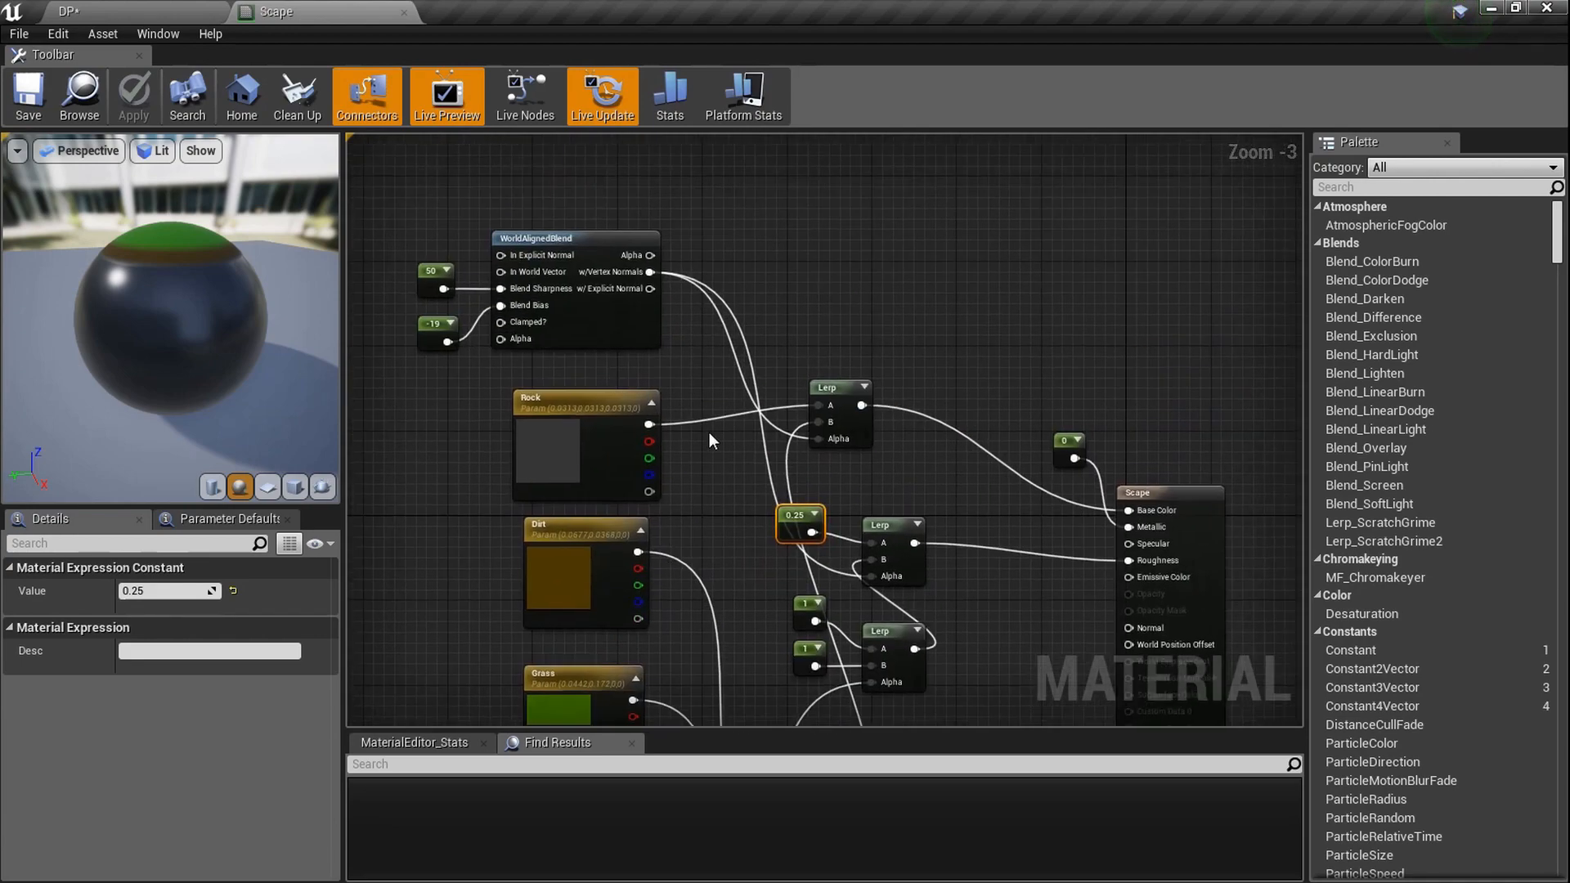
Rotate the preview sphere to check the slope layers and look over the complete Scape node network again
{"action": "left_click_drag", "start_coordinate": [204, 352], "coordinate": [319, 353]}
{"action": "left_click_drag", "start_coordinate": [205, 352], "coordinate": [229, 364]}
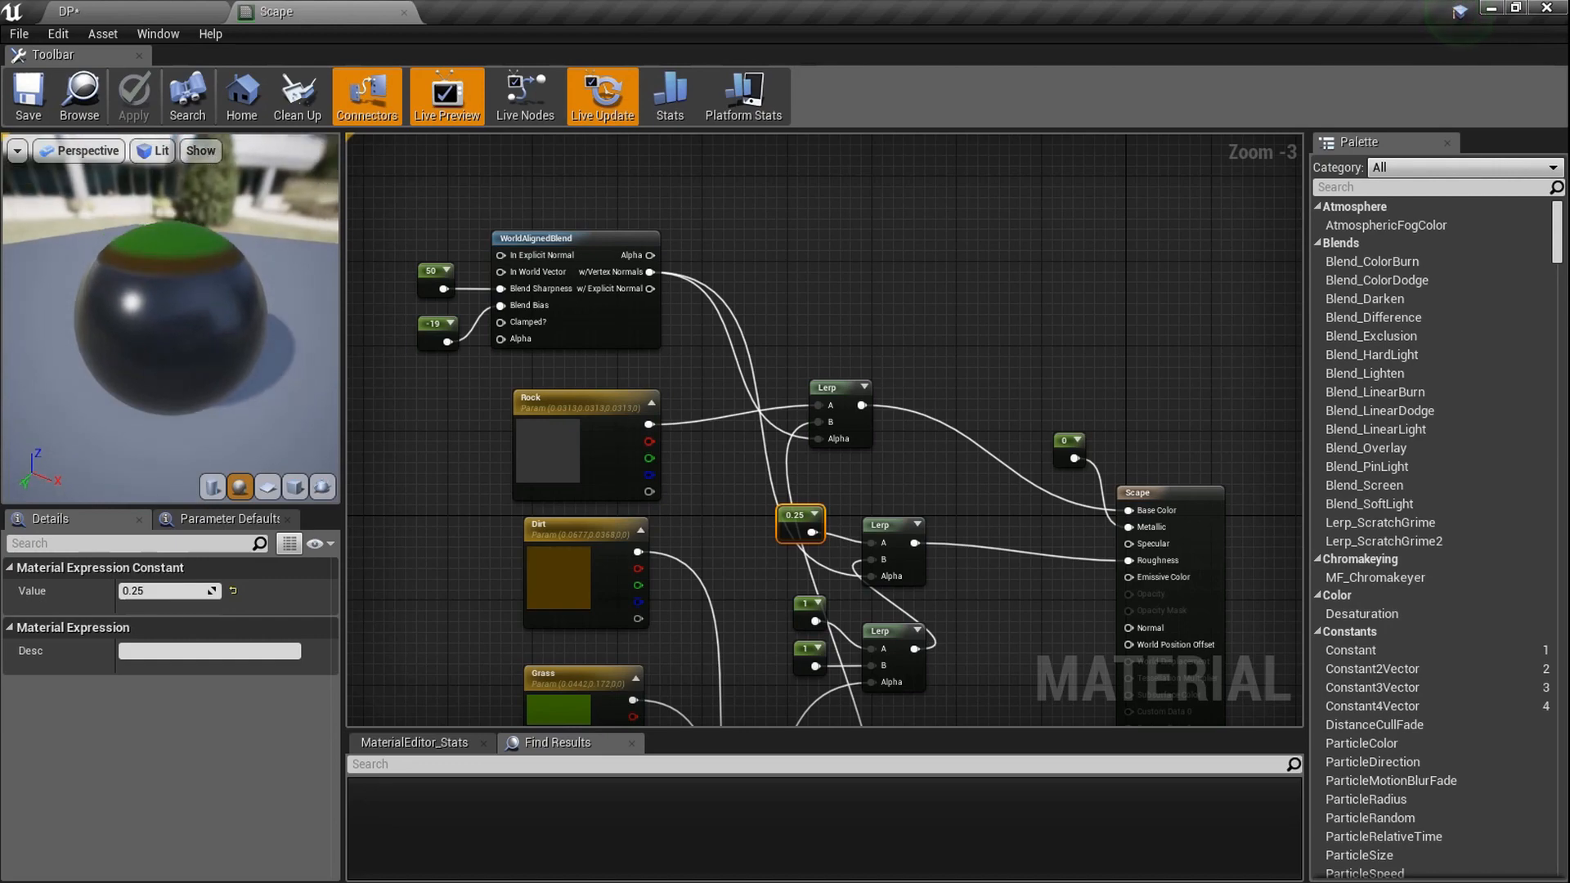
{"action": "scroll", "coordinate": [602, 439], "scroll_direction": "down", "scroll_amount": 3}
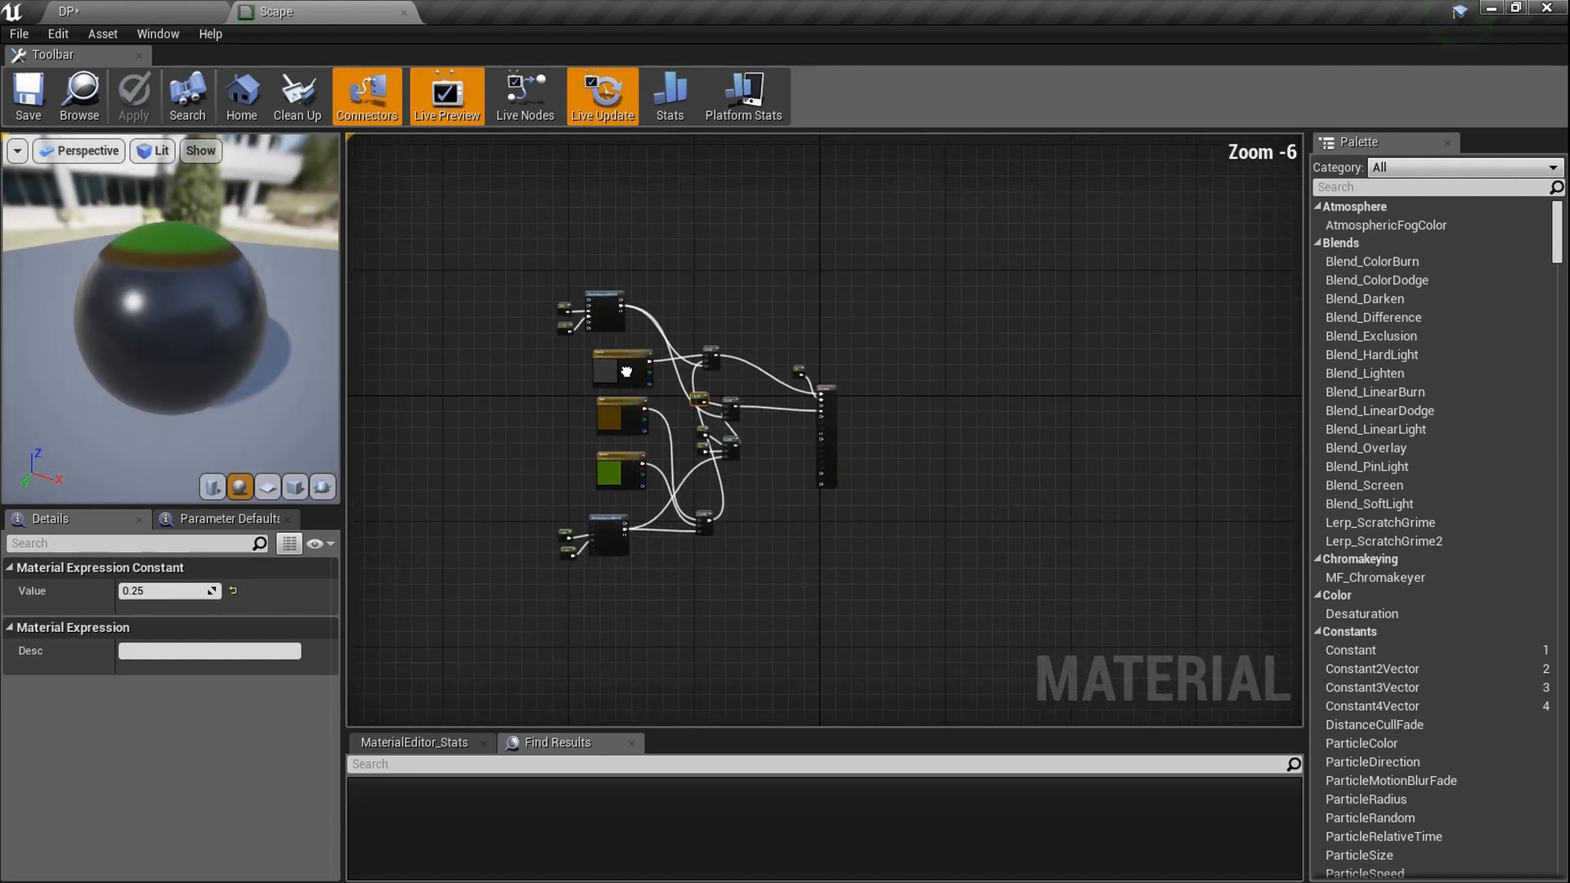
{"action": "right_click_drag", "start_coordinate": [631, 400], "coordinate": [720, 405]}
{"action": "scroll", "coordinate": [717, 404], "scroll_direction": "up", "scroll_amount": 4}
{"action": "right_click_drag", "start_coordinate": [847, 396], "coordinate": [779, 396]}
{"action": "scroll", "coordinate": [779, 396], "scroll_direction": "down", "scroll_amount": 2}
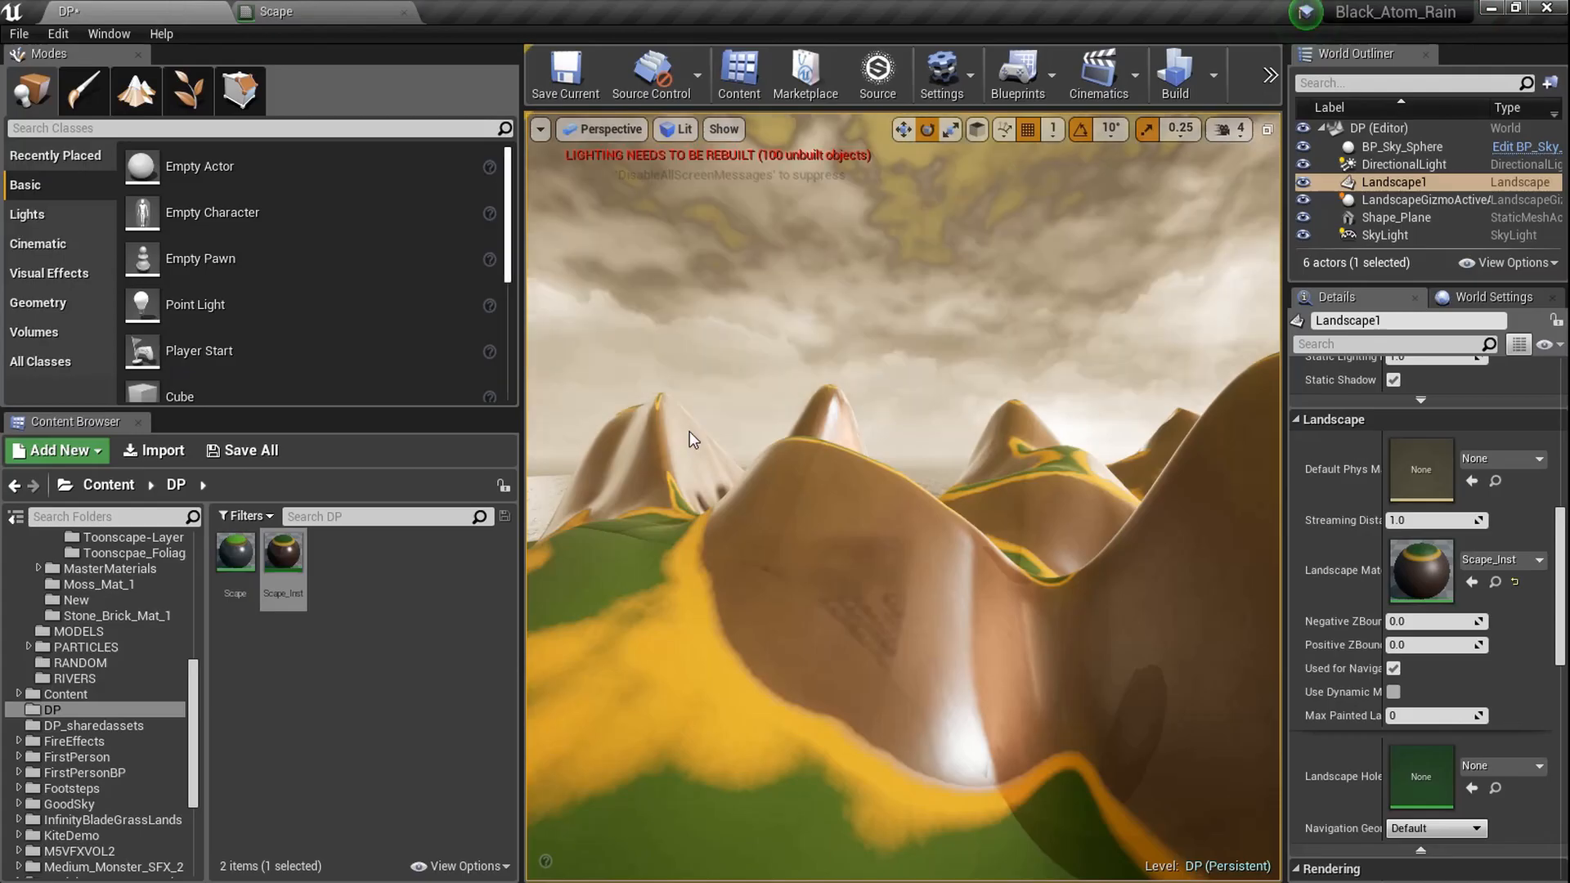
Go back to the DP level and inspect the large rock hill and its dirt border
{"action": "left_click", "coordinate": [179, 10]}
{"action": "key", "text": "w"}
{"action": "right_click_drag", "start_coordinate": [902, 497], "coordinate": [776, 496]}
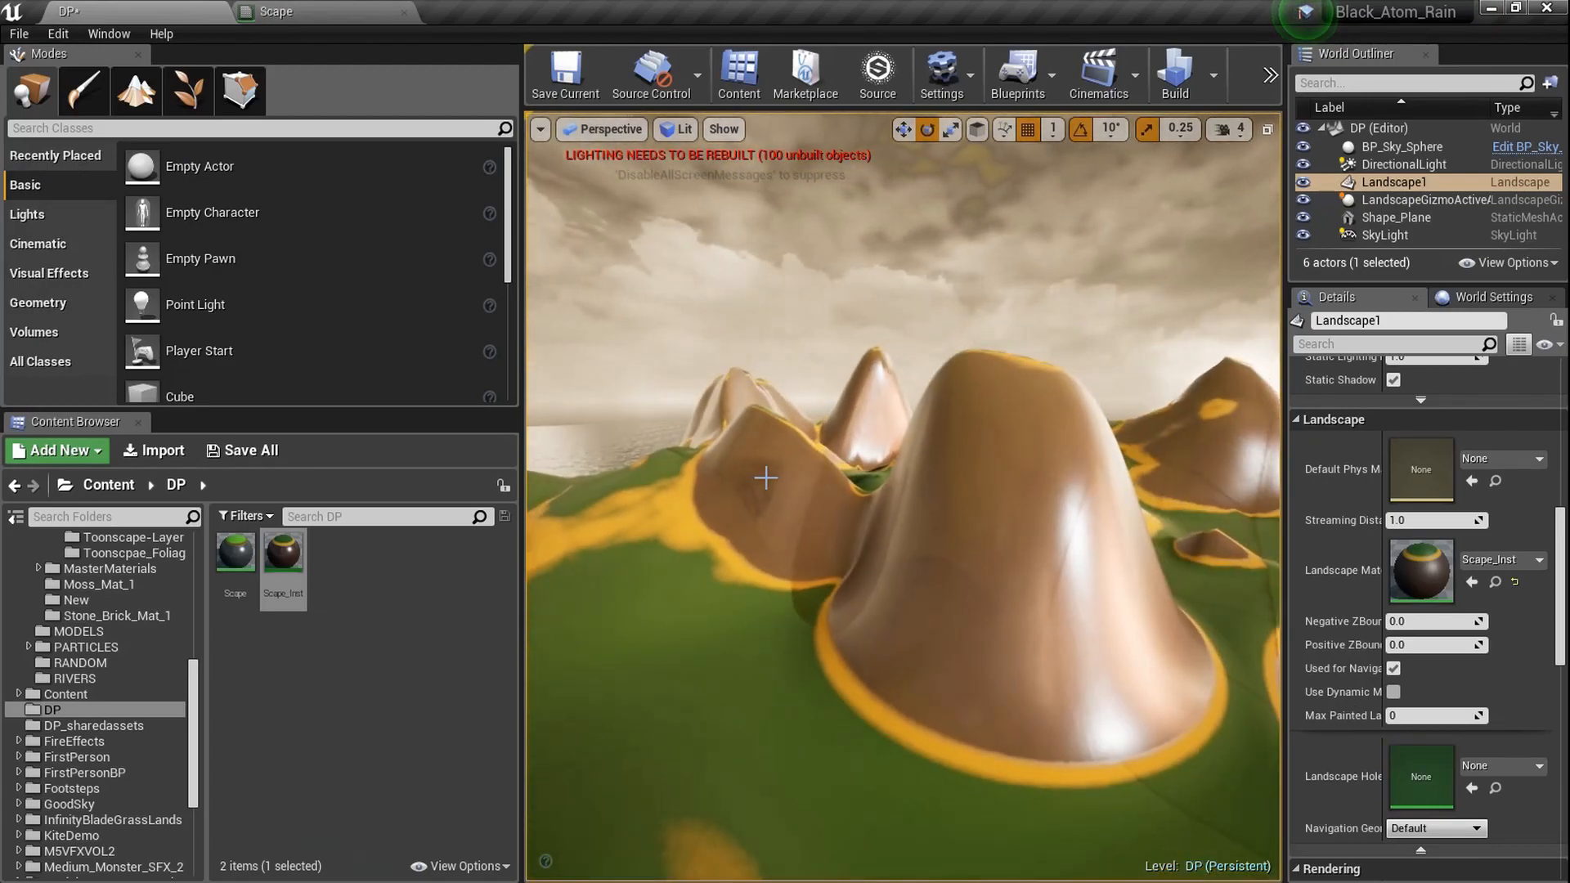
Fly around the whole island in a full-size viewport to examine the grass, dirt and rock blending on hills and shoreline
{"action": "key", "text": "F11"}
{"action": "key", "text": "s"}
{"action": "right_click_drag", "start_coordinate": [766, 478], "coordinate": [784, 442]}
{"action": "key", "text": "a"}
{"action": "key", "text": "q"}
{"action": "key", "text": "s"}
{"action": "key", "text": "d"}
{"action": "key", "text": "s"}
{"action": "key", "text": "d"}
{"action": "key", "text": "w"}
{"action": "key", "text": "s"}
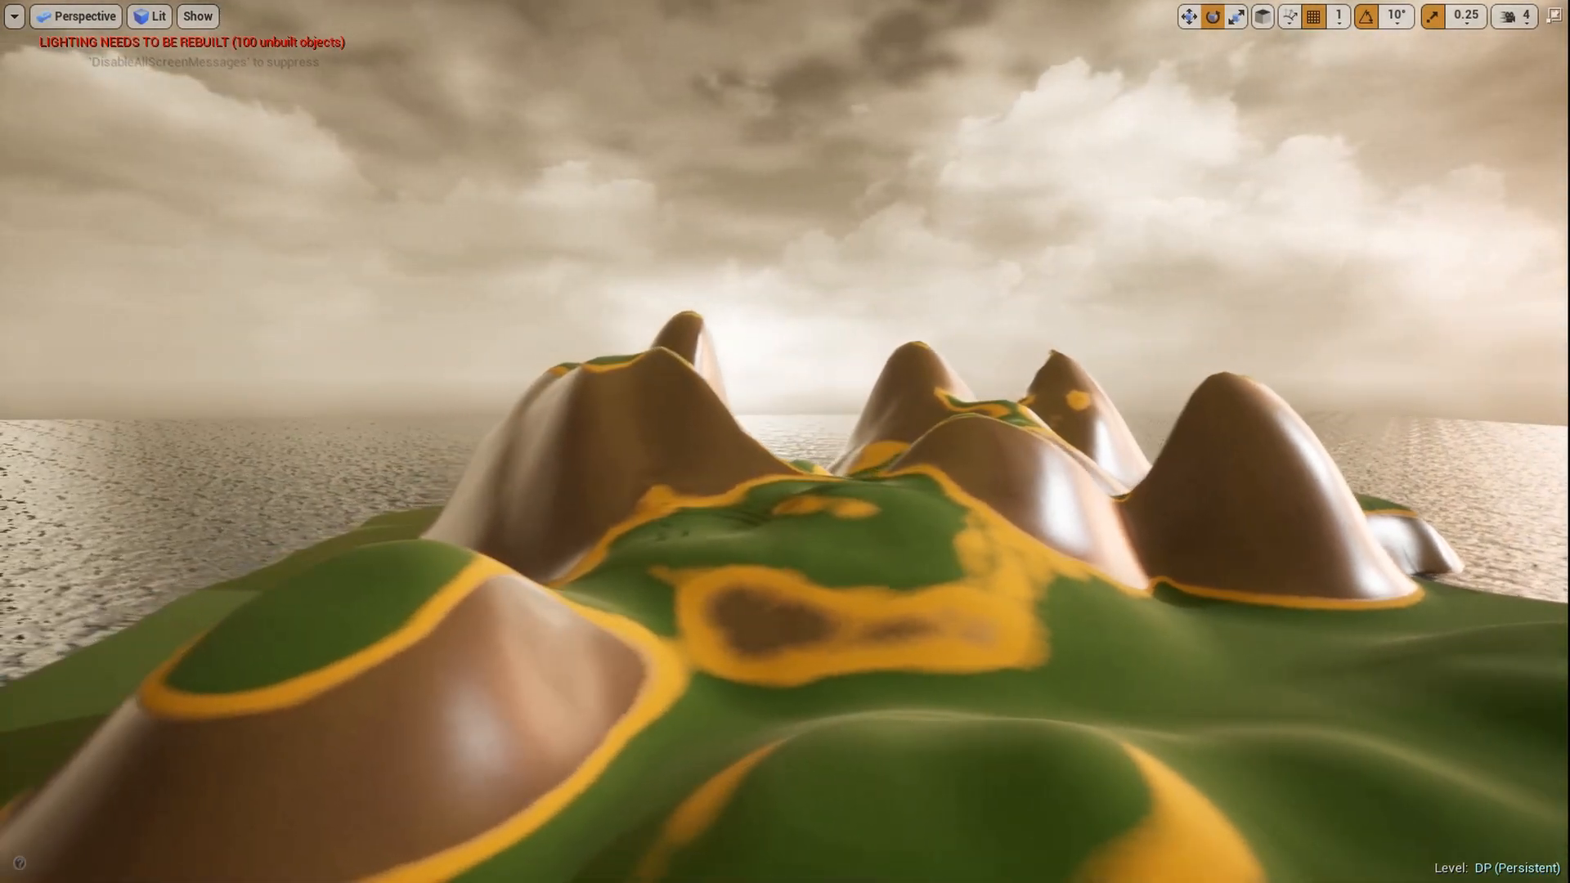
{"action": "key", "text": "a"}
{"action": "key", "text": "e"}
{"action": "right_click_drag", "start_coordinate": [784, 441], "coordinate": [763, 466]}
{"action": "key", "text": "w"}
{"action": "key", "text": "s"}
{"action": "key", "text": "d"}
{"action": "key", "text": "w"}
{"action": "key", "text": "q"}
{"action": "key", "text": "a"}
{"action": "key", "text": "s"}
{"action": "key", "text": "d"}
{"action": "key", "text": "w"}
{"action": "key", "text": "d"}
{"action": "key", "text": "s"}
{"action": "key", "text": "e"}
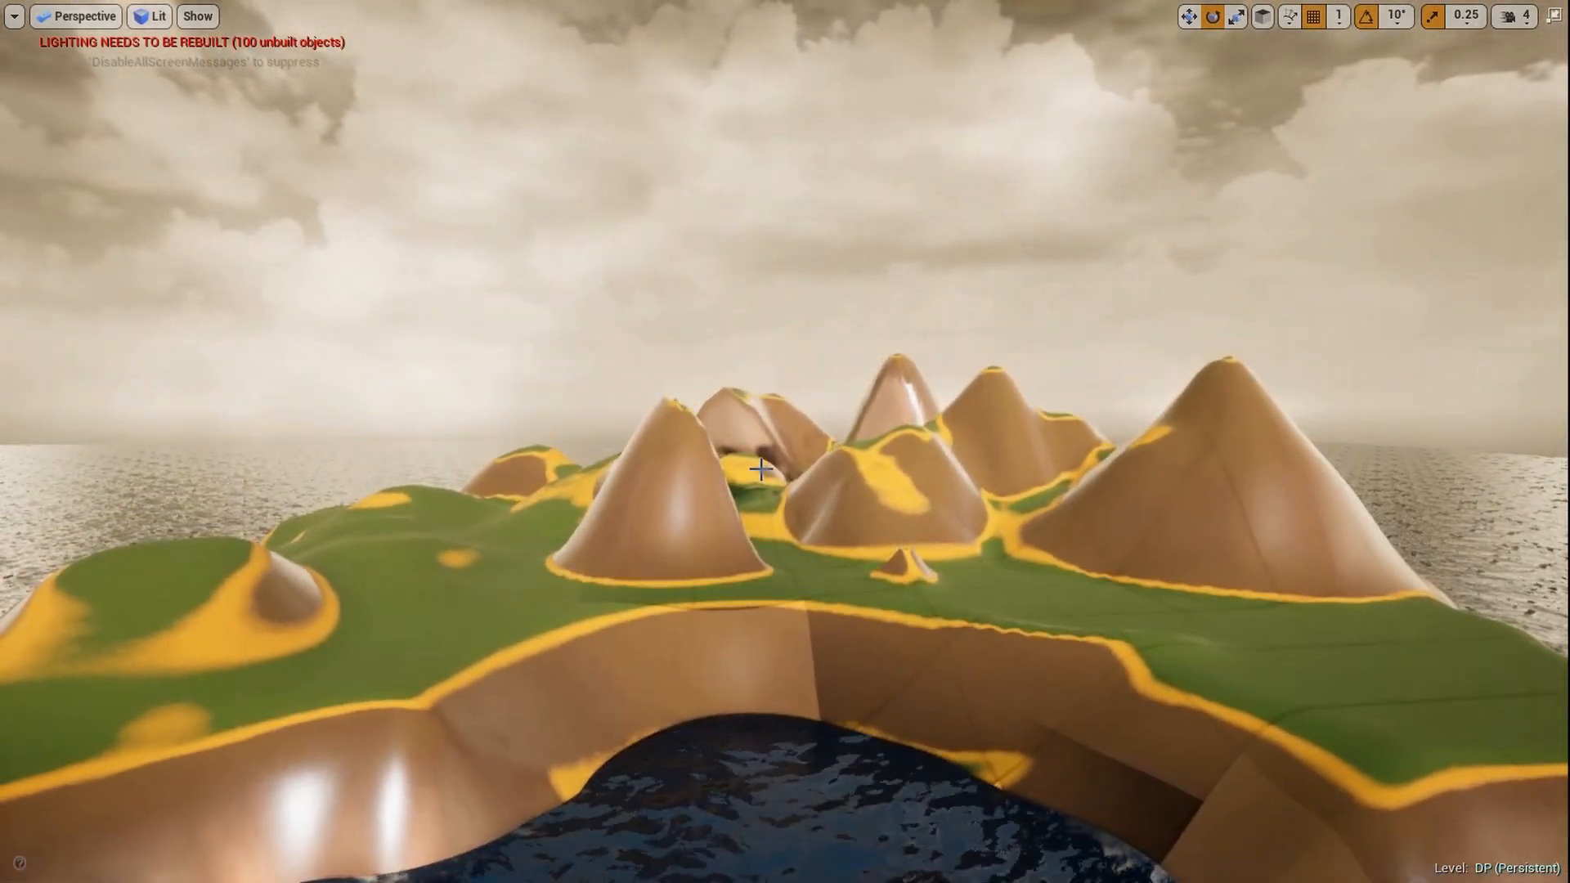